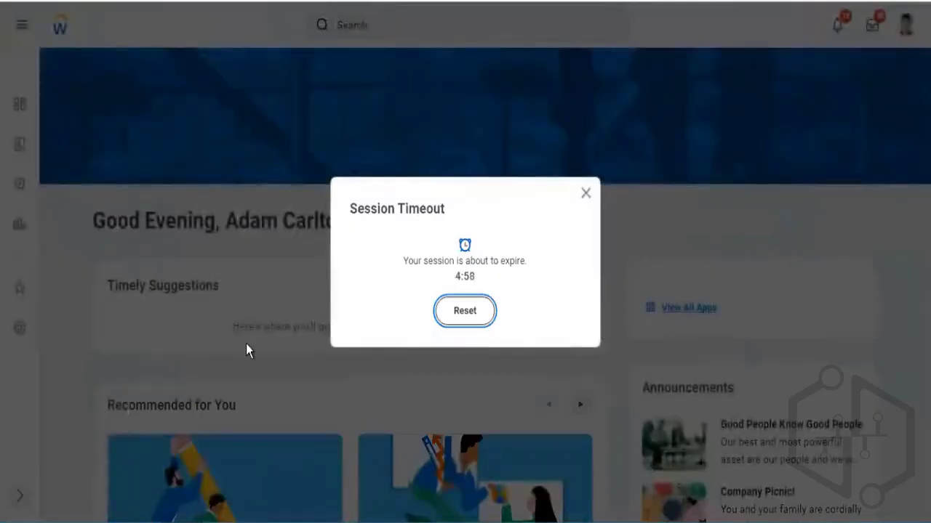
Step: Reset the expiring session, search for "create custom report" and open the Create Custom Report task
left_click(456, 314)
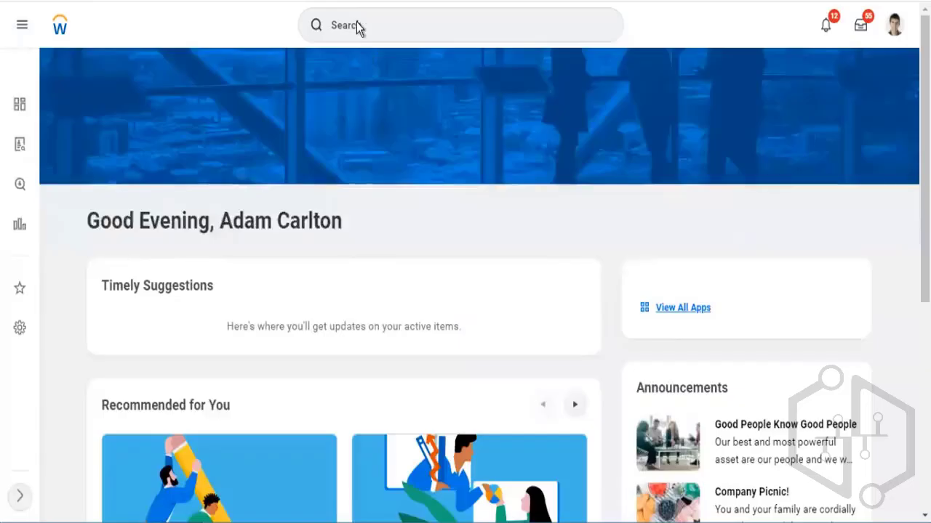
left_click(371, 22)
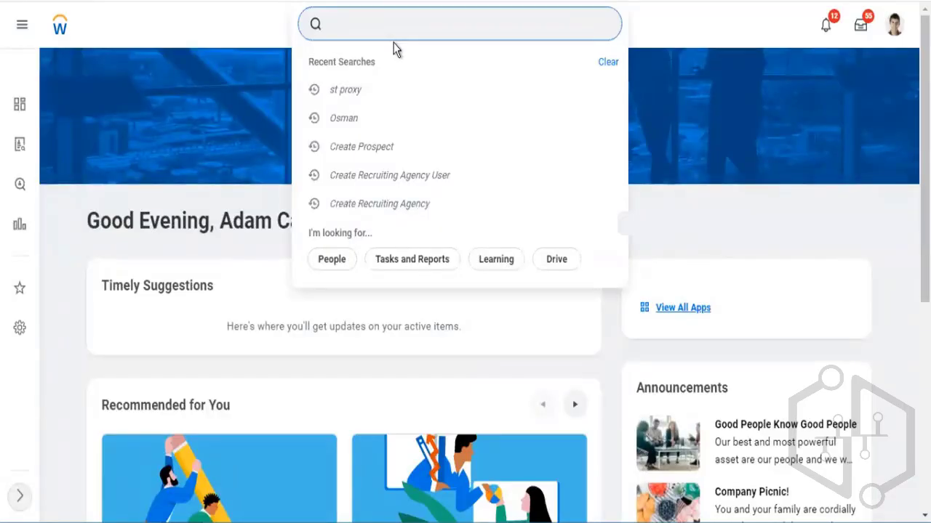
type("crate")
key("BackSpace")
key("BackSpace")
key("BackSpace")
type("e")
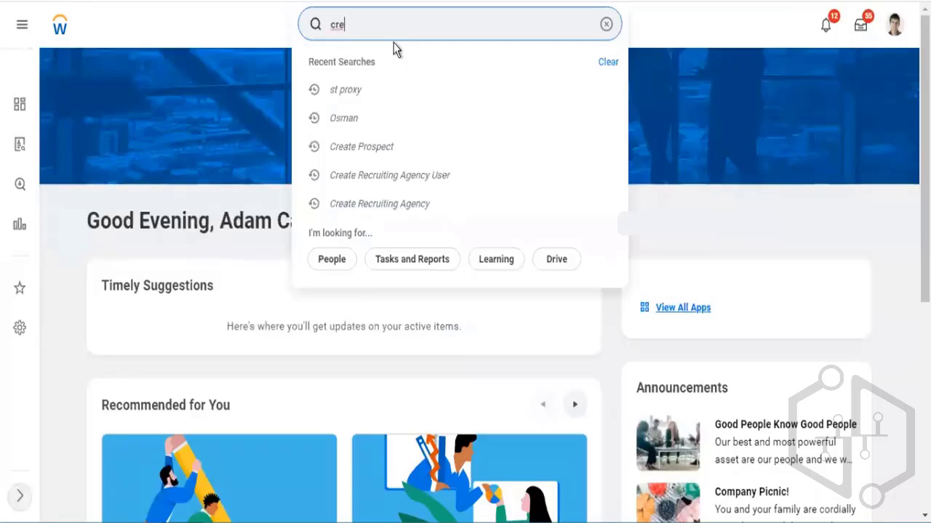
type("te")
key("BackSpace")
key("BackSpace")
type("ate")
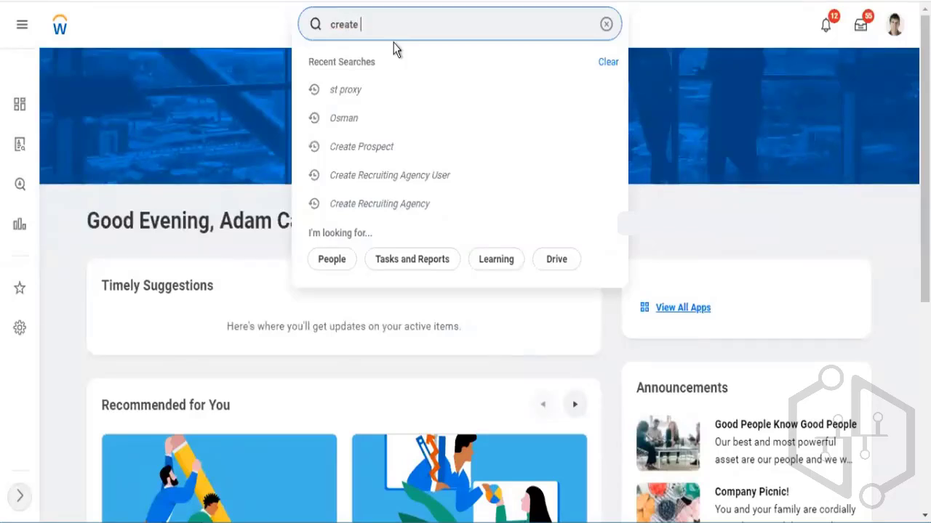
type(" custom repor")
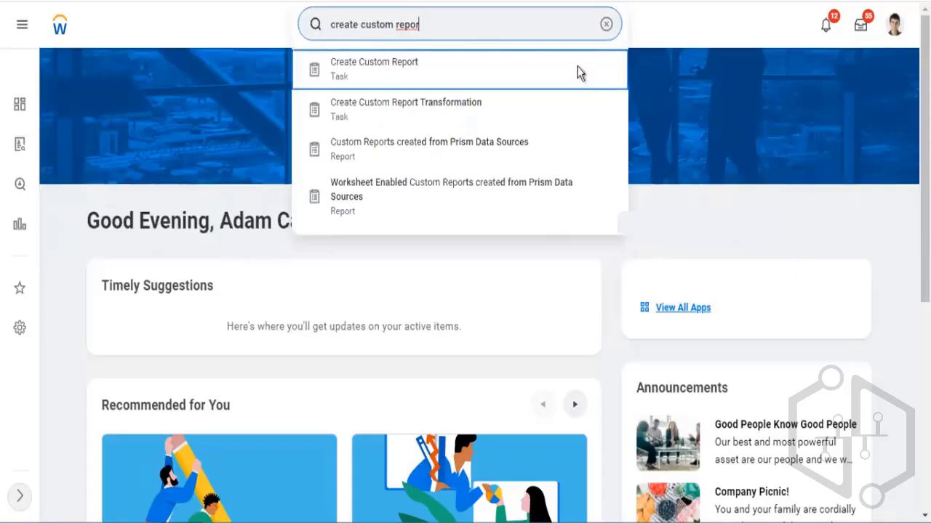
left_click(478, 80)
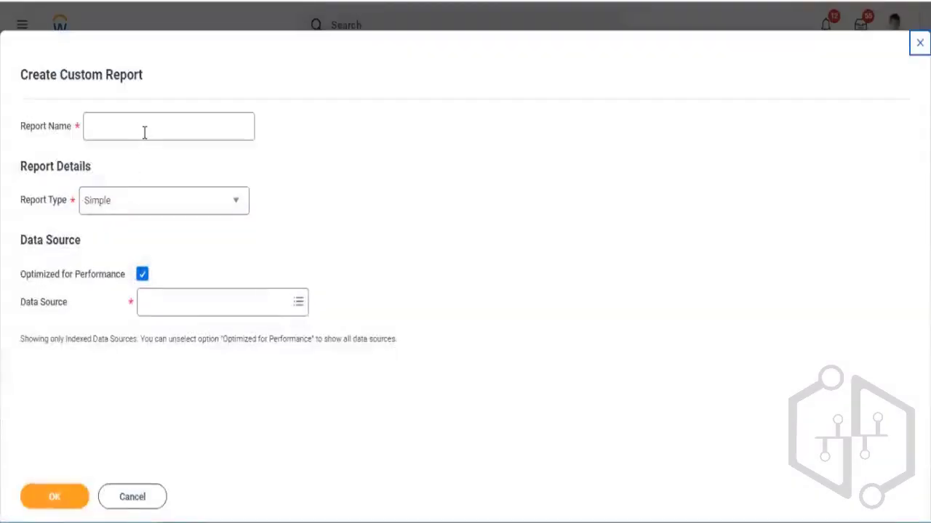
Step: Set the report type to Matrix and name the report "SubRep1 - All Custom Reports"
left_click(152, 131)
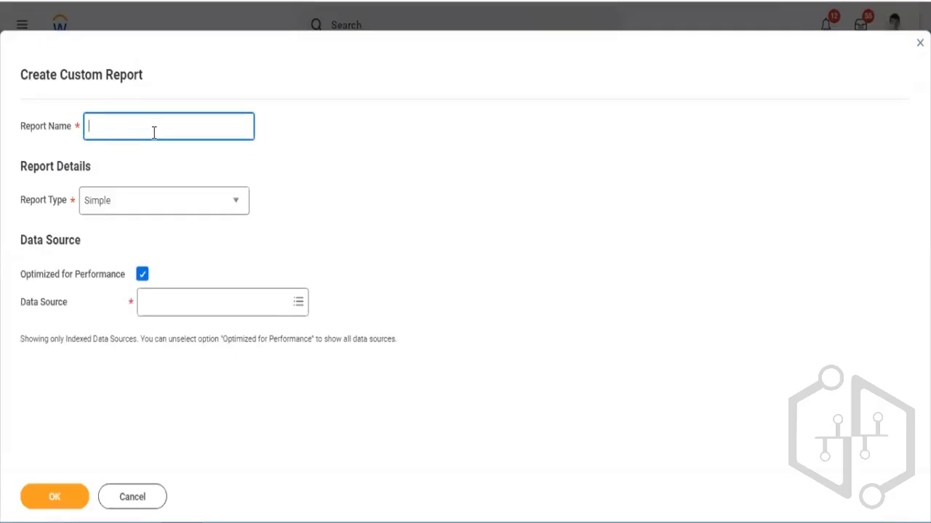
left_click(232, 203)
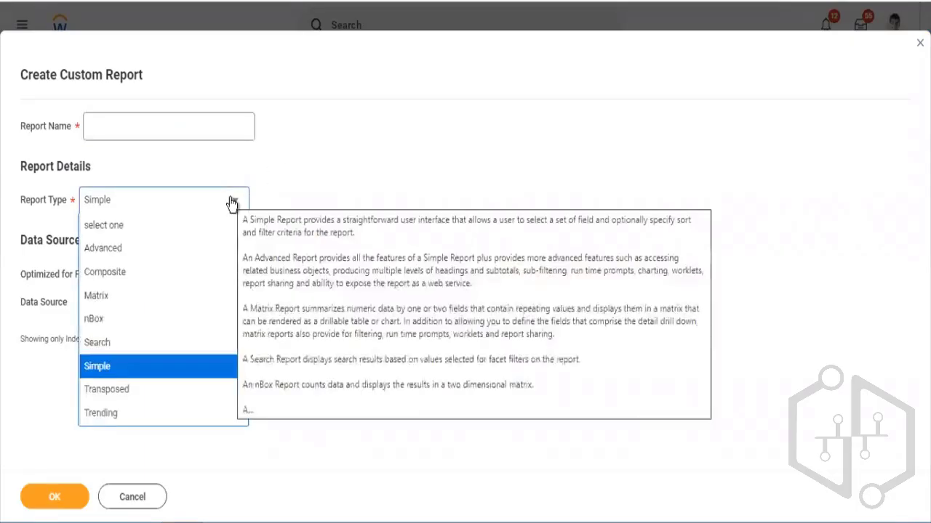
left_click(105, 300)
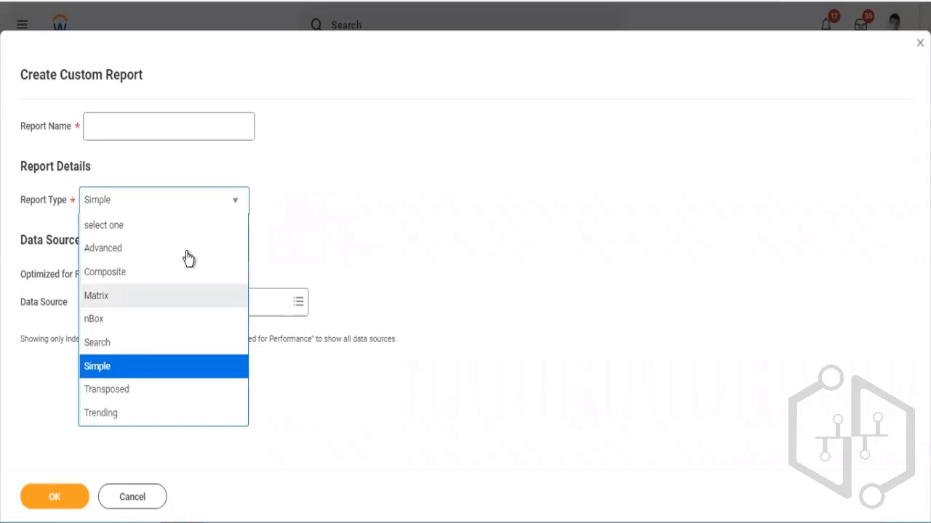
left_click(168, 125)
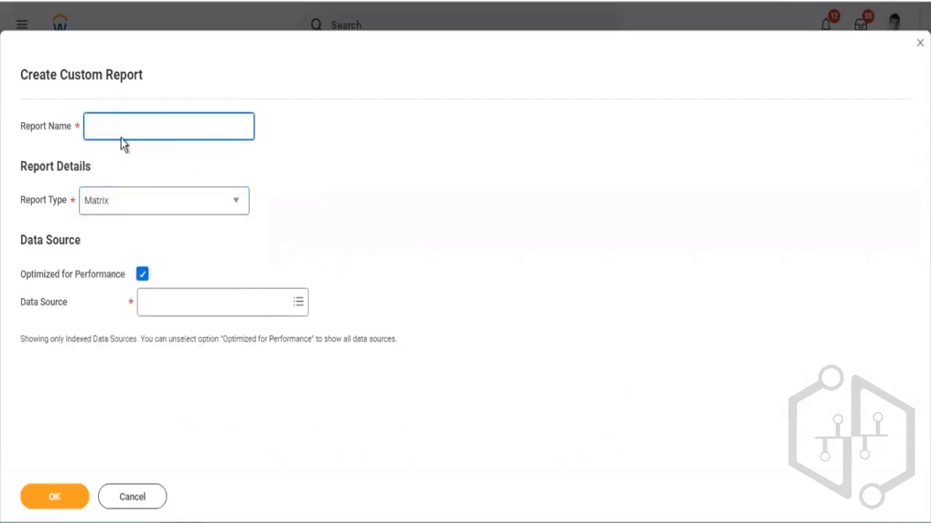
type("Su")
key("BackSpace")
type("ubRep1 - All Custom")
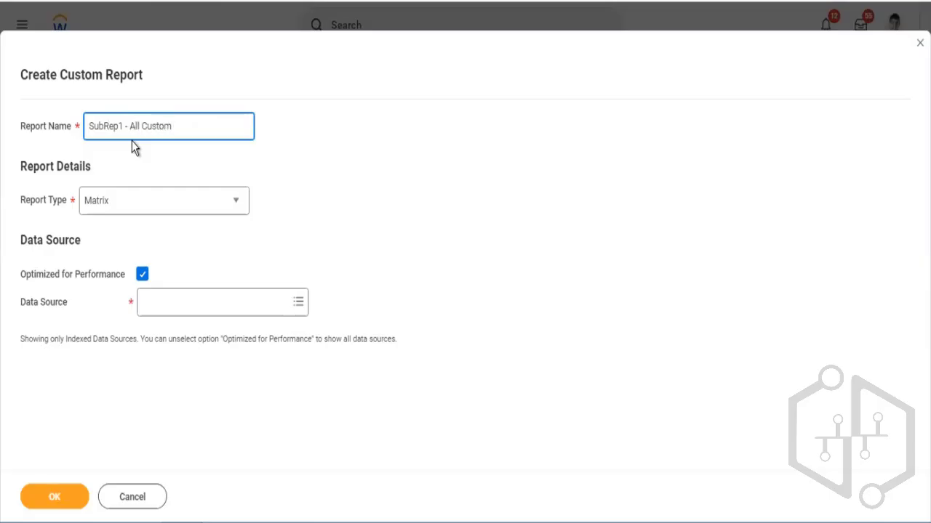
type(" Reports")
Step: Create the report with Optimized for Performance turned off and All Custom Reports as its data source
left_click(138, 277)
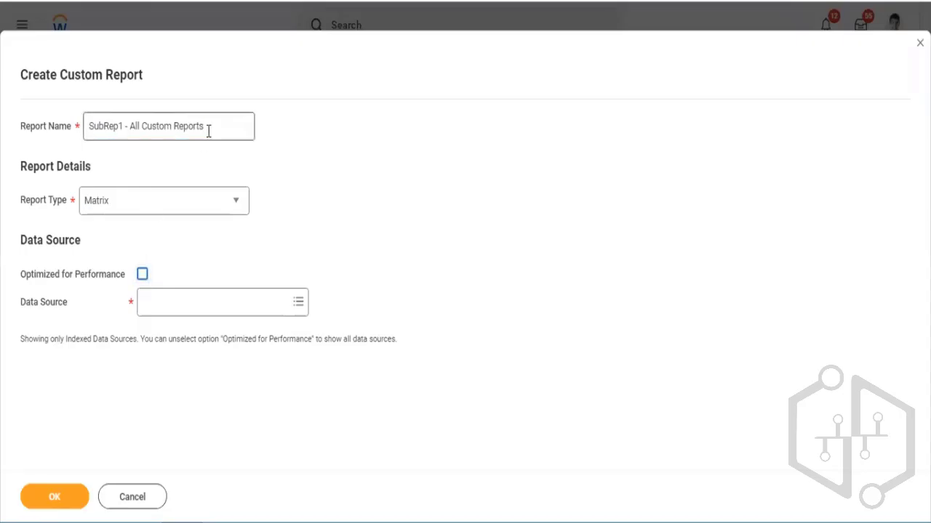
left_click(212, 320)
type("custo")
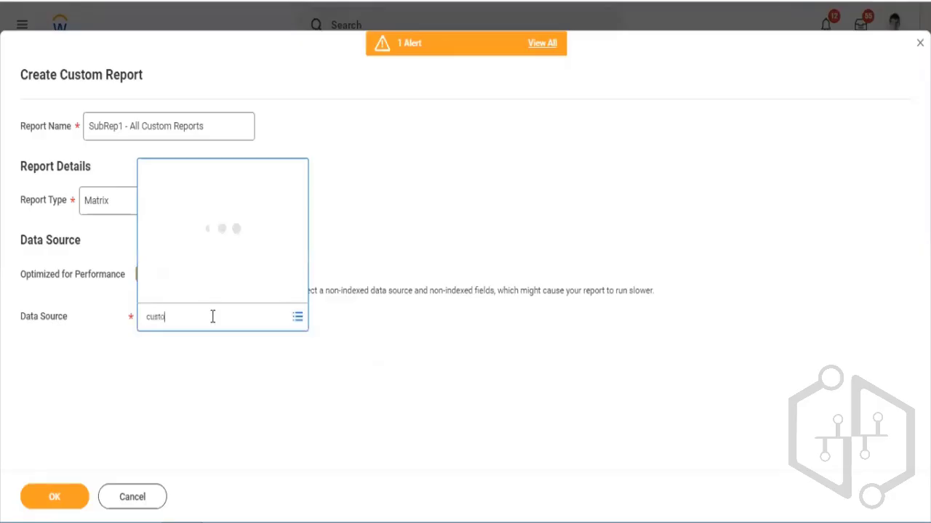
type("m reports")
key("Return")
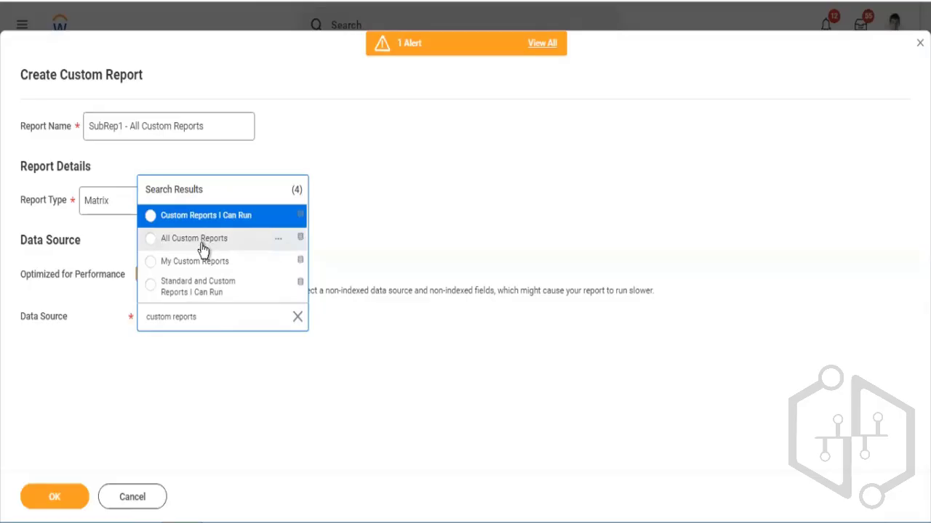
left_click(298, 241)
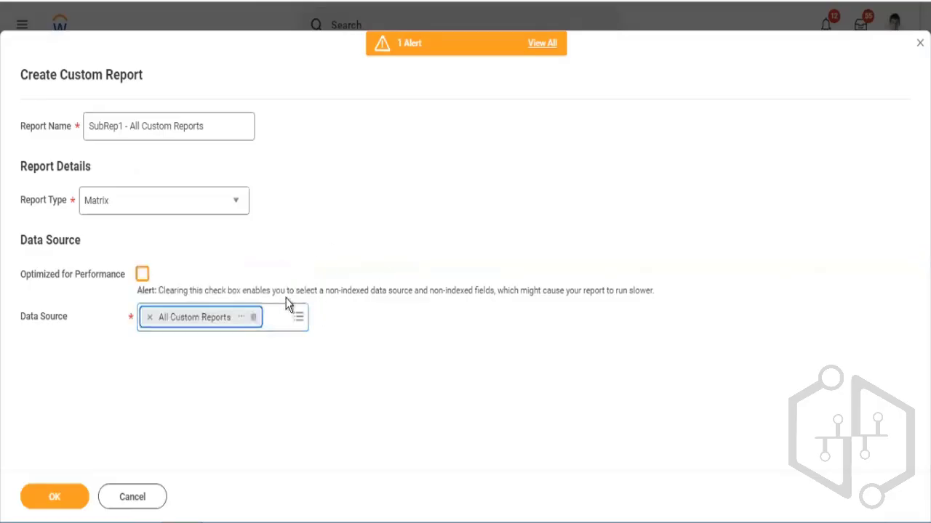
left_click(380, 199)
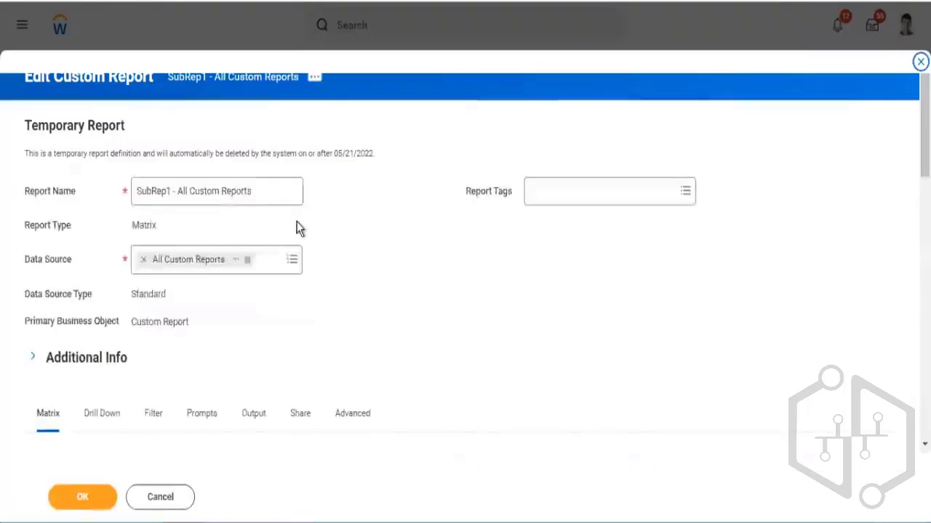
Step: Set the first row grouping of the matrix to the Report Type field
scroll(139, 327, "down", 5)
left_click(115, 243)
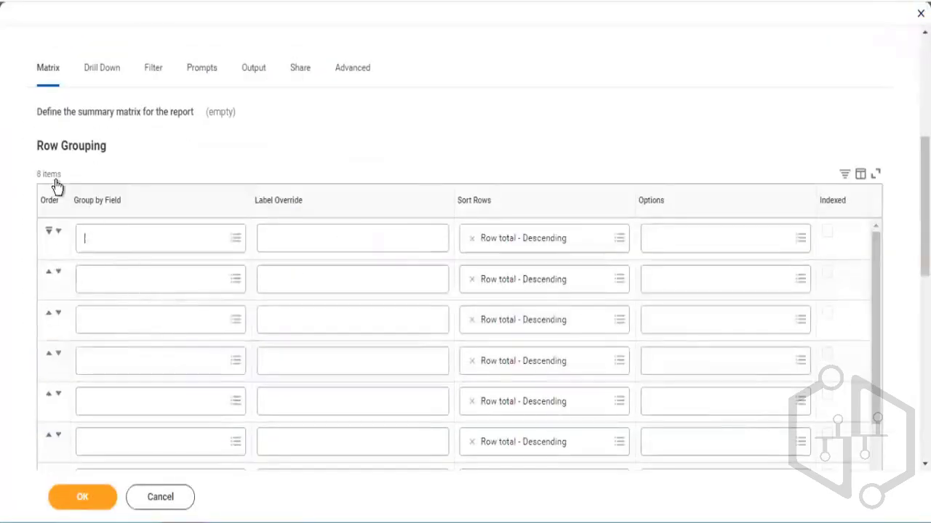
left_click_drag(44, 145, 94, 148)
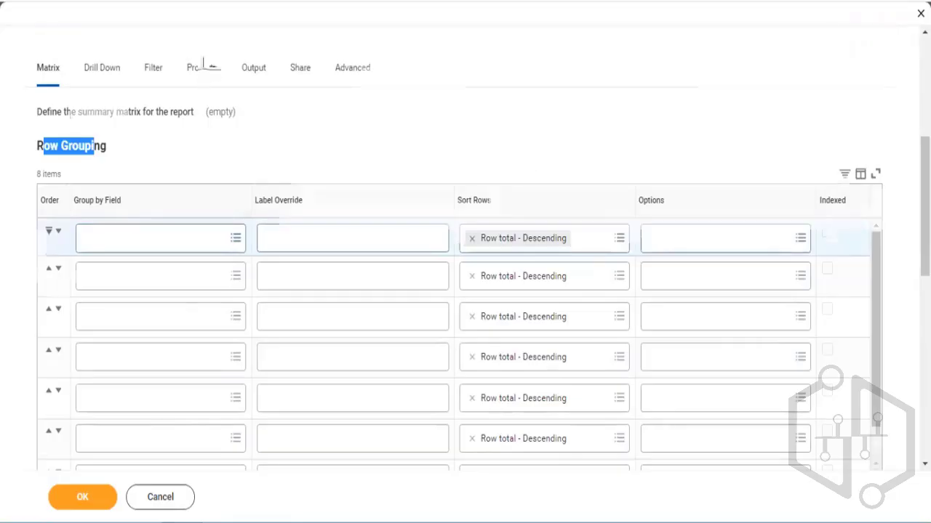
scroll(203, 65, "up", 3)
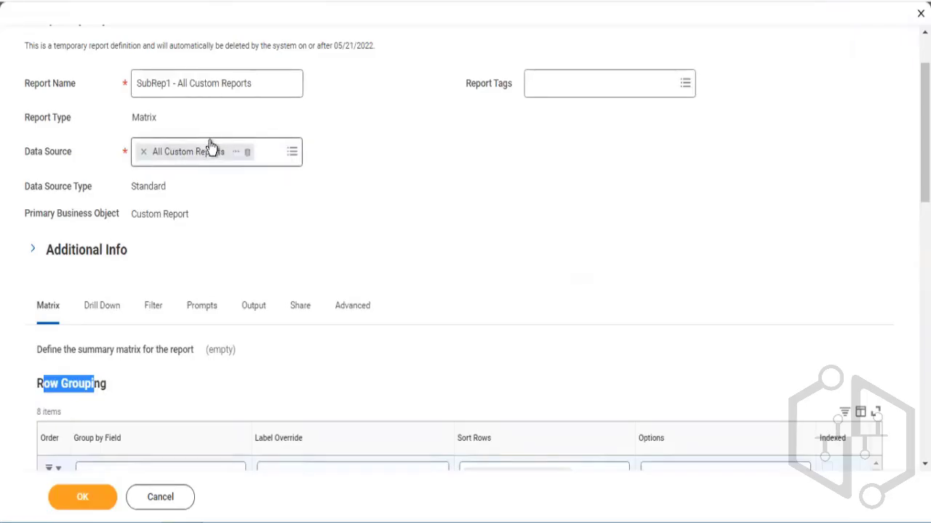
scroll(326, 177, "down", 2)
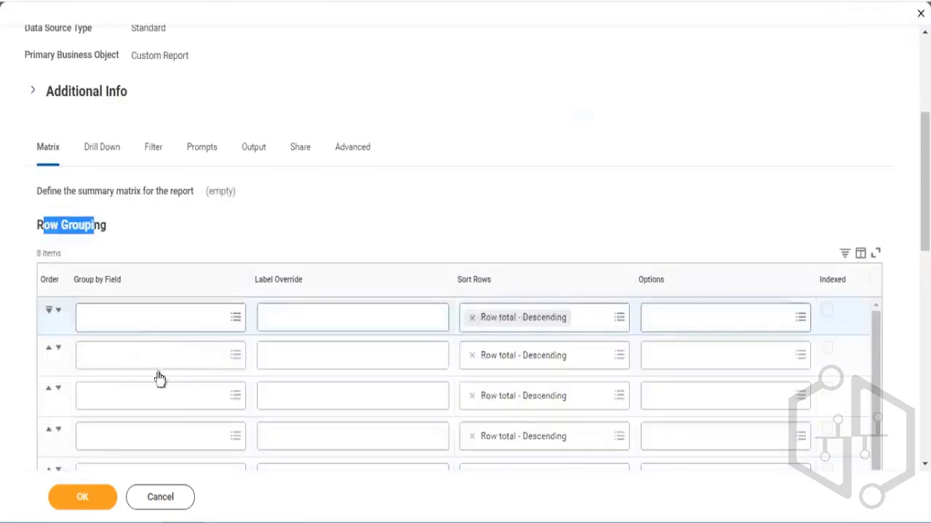
left_click(132, 317)
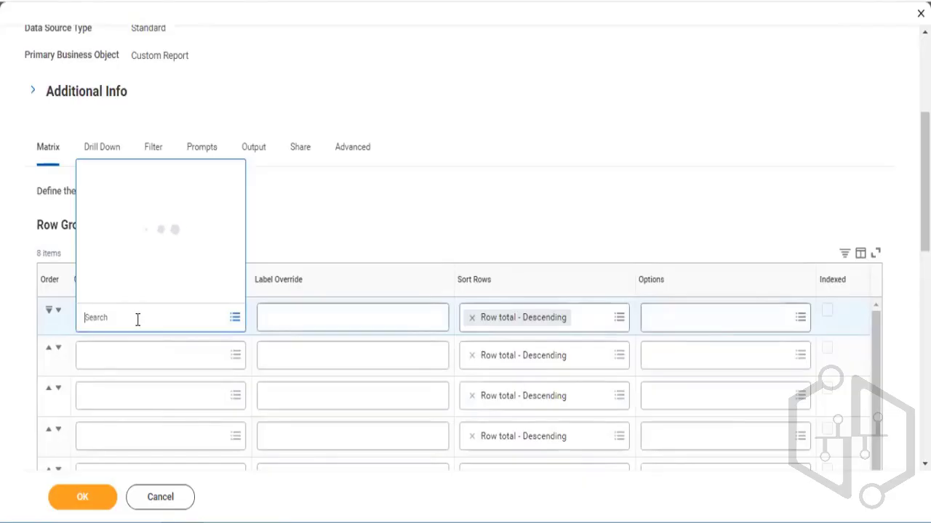
type("report type")
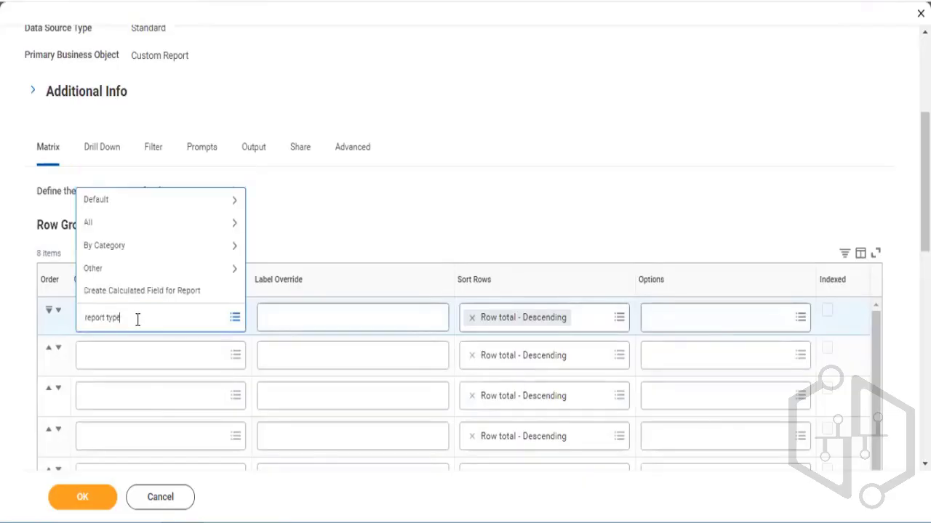
key("Return")
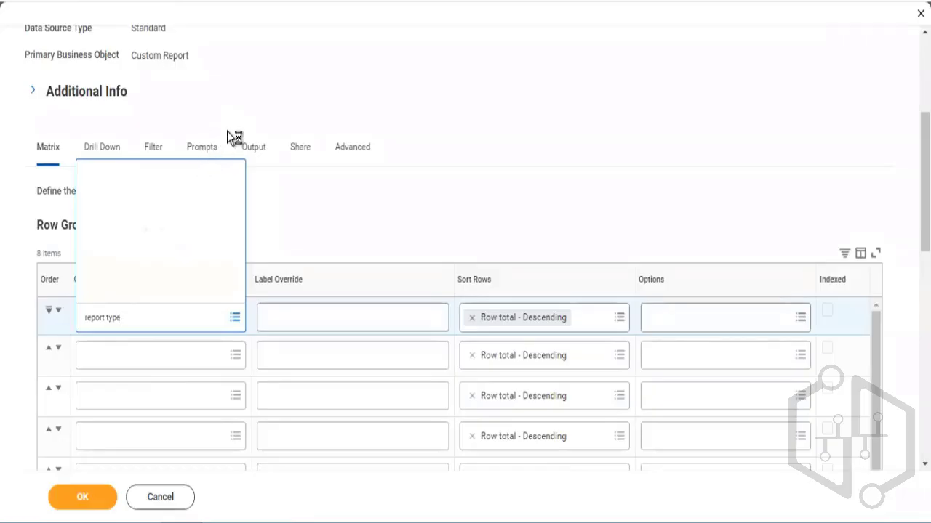
Step: Examine the details of the Report Type field used for row grouping, including its description and business object
scroll(220, 303, "down", 2)
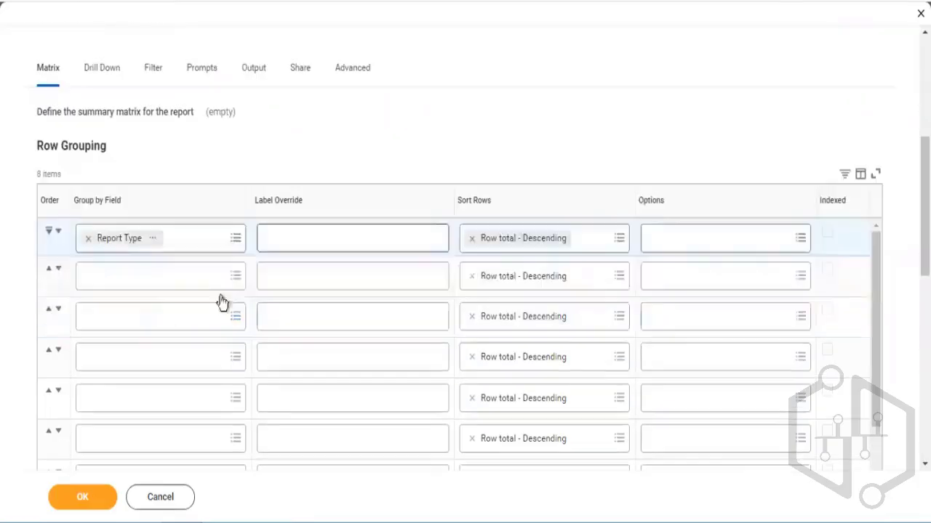
left_click(152, 239)
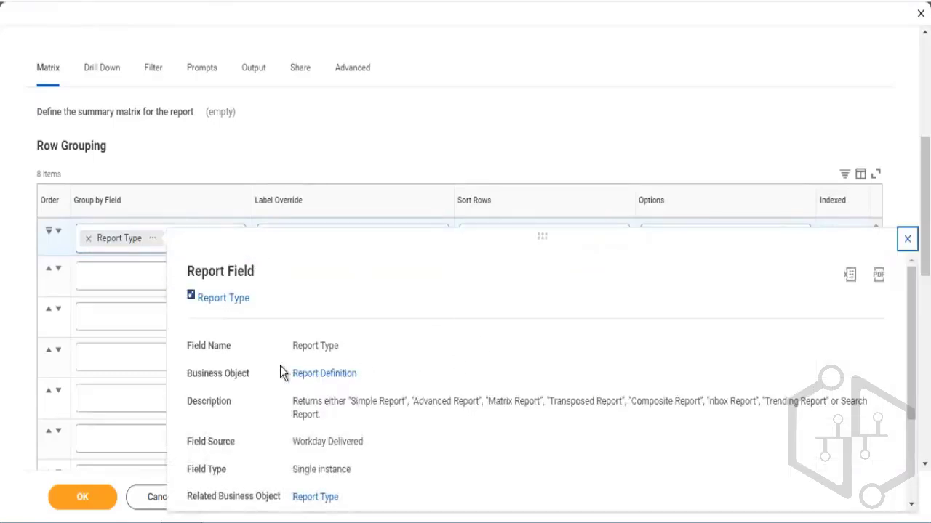
triple_click(340, 351)
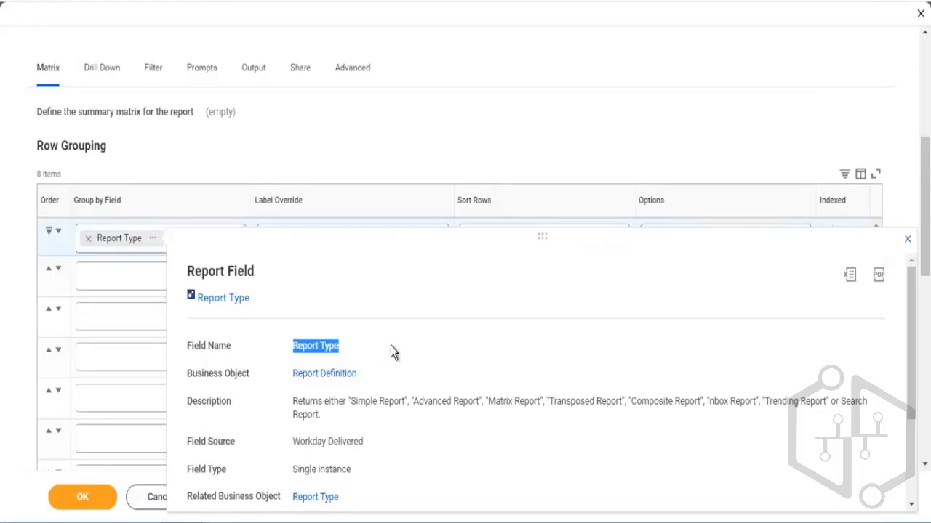
scroll(401, 384, "down", 1)
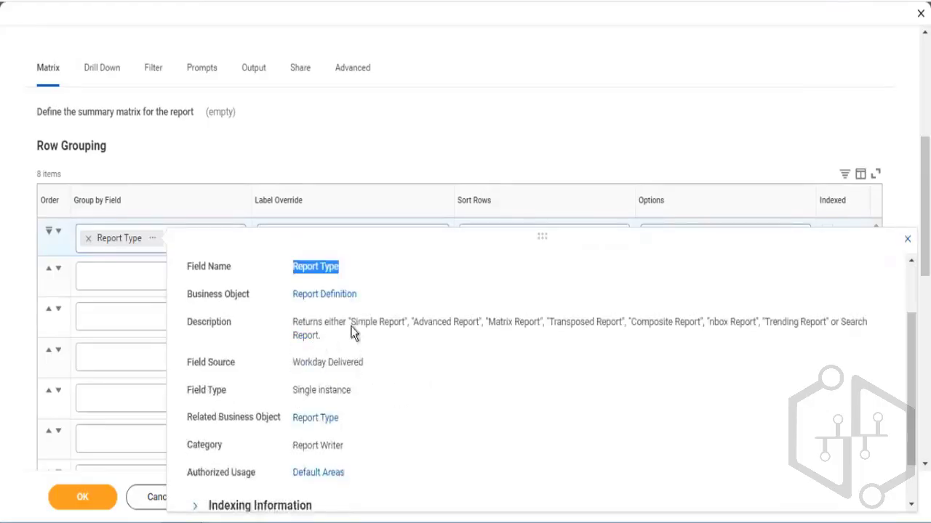
left_click_drag(352, 328, 532, 328)
left_click(491, 352)
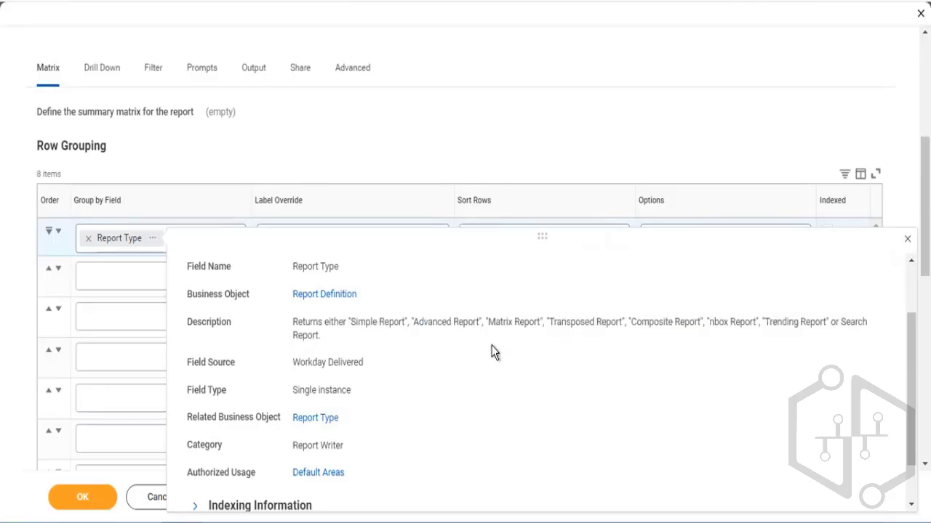
scroll(492, 352, "up", 1)
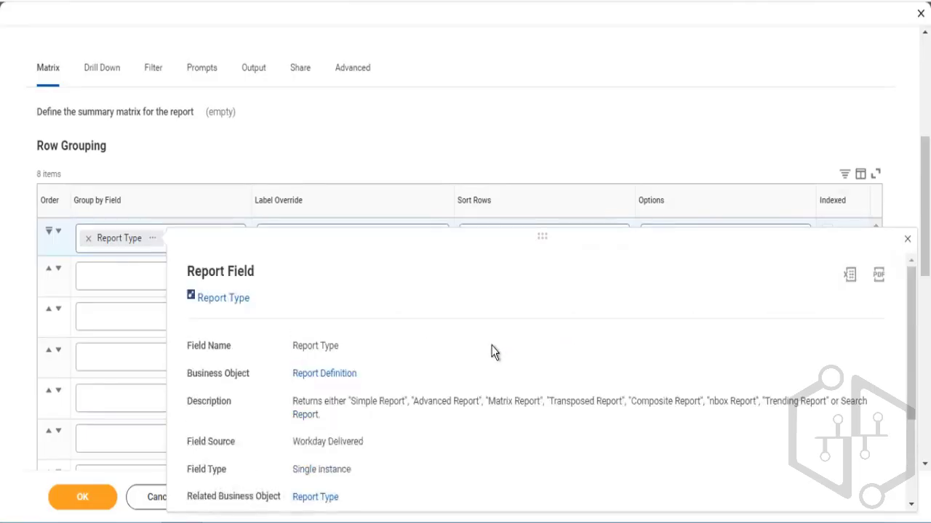
left_click(363, 167)
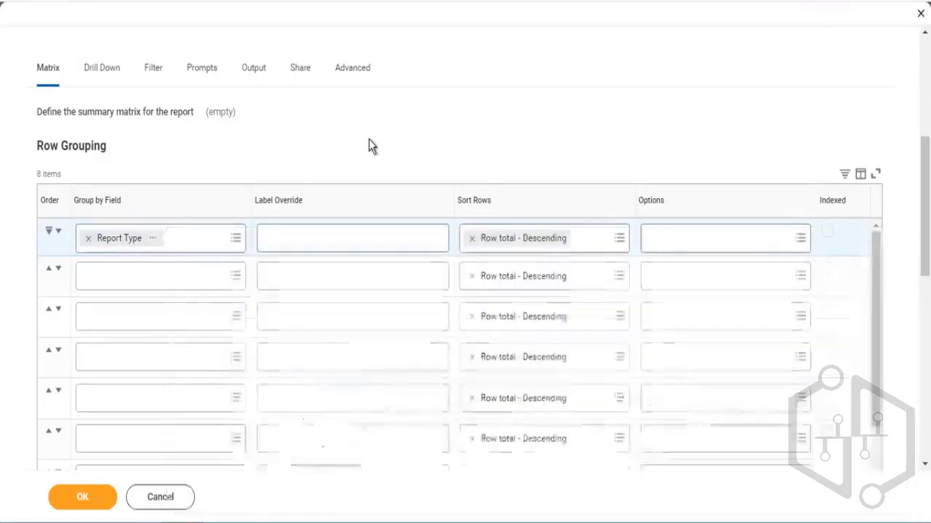
Step: Save the matrix report with the default column grouping and Count summarization, and run it
scroll(369, 139, "down", 2)
scroll(229, 254, "down", 2)
scroll(507, 450, "down", 2)
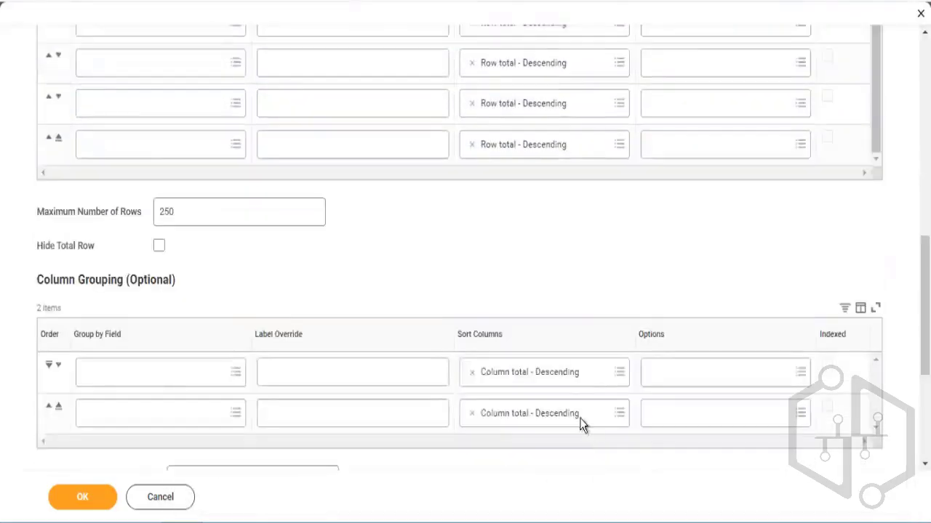
scroll(485, 308, "down", 3)
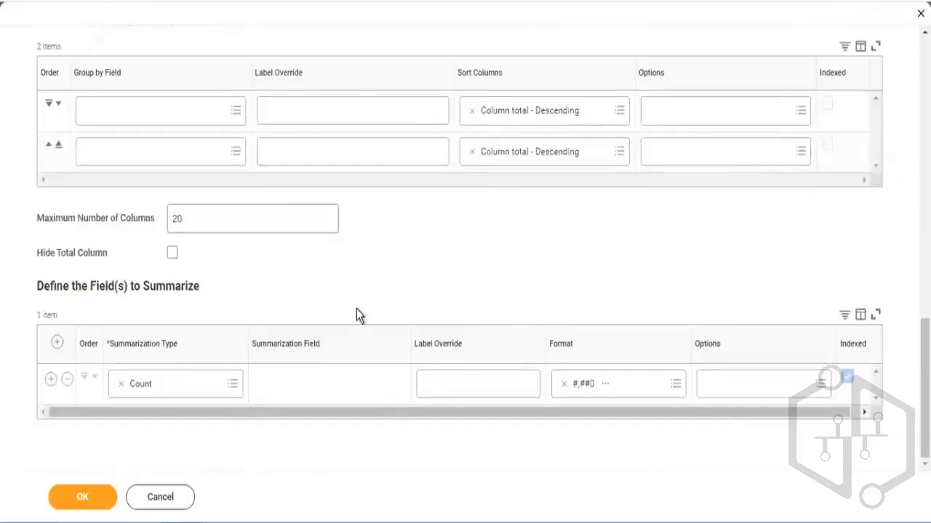
scroll(361, 317, "up", 15)
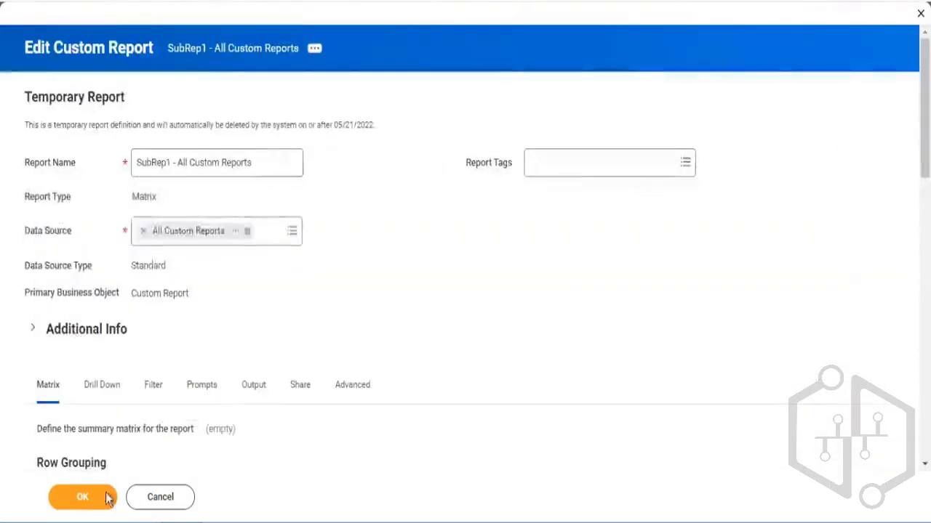
left_click(83, 497)
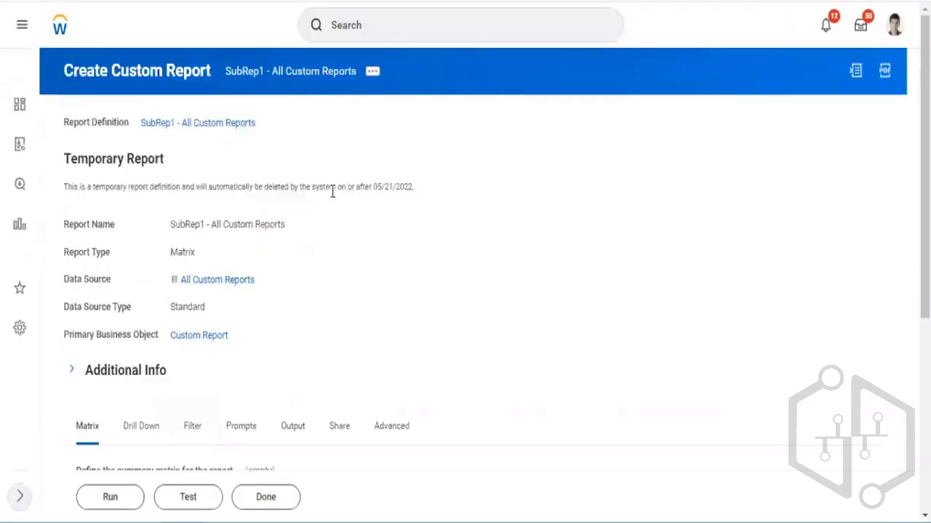
left_click(113, 497)
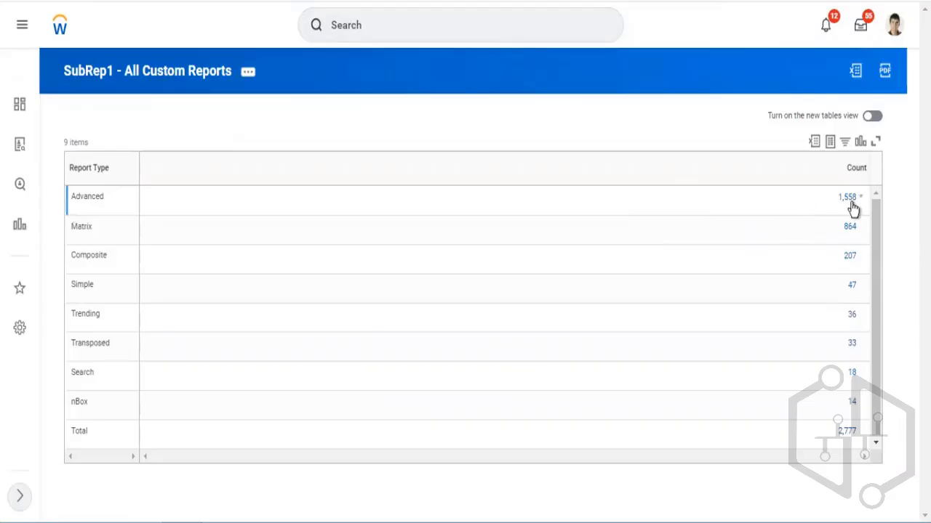
Step: Drill into the Search report type count, review its listed custom reports, and open the definition of SubRep1 - All Custom Reports
left_click(855, 373)
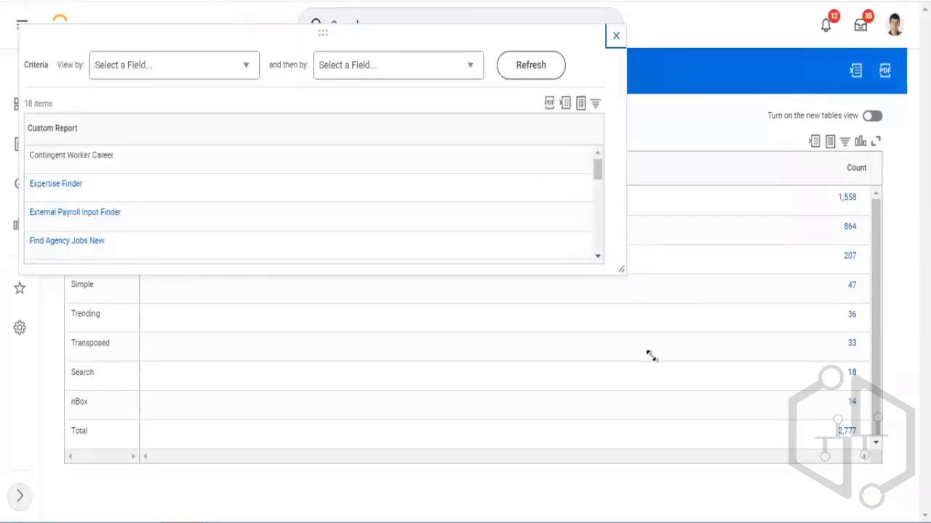
left_click_drag(651, 355, 664, 410)
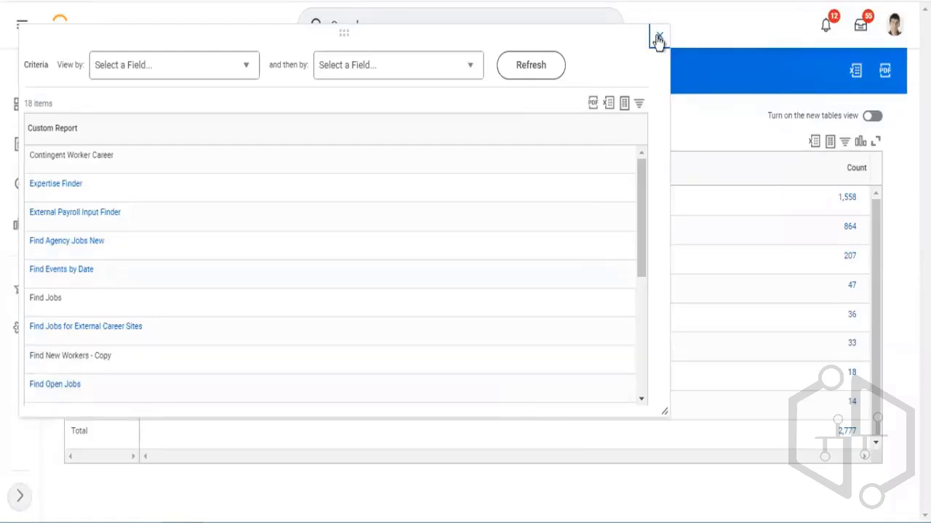
key("Escape")
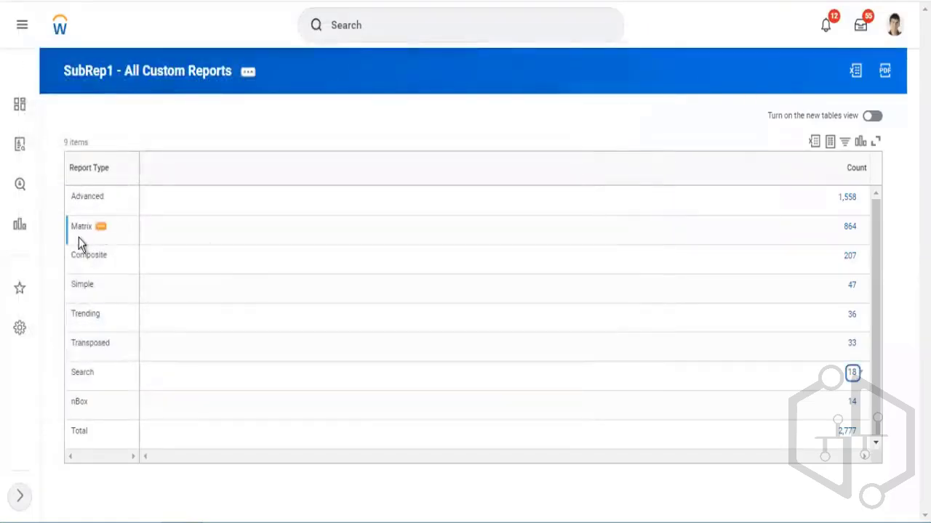
left_click_drag(72, 227, 84, 285)
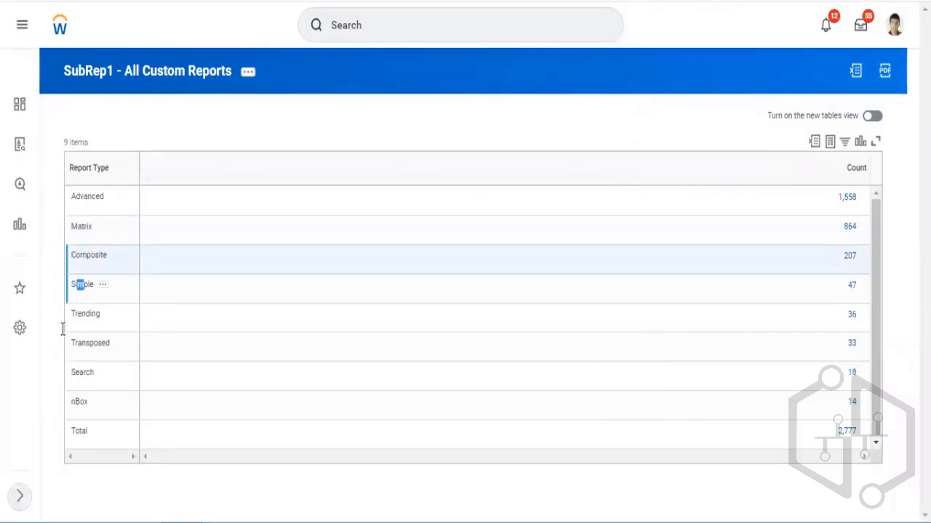
left_click(202, 74)
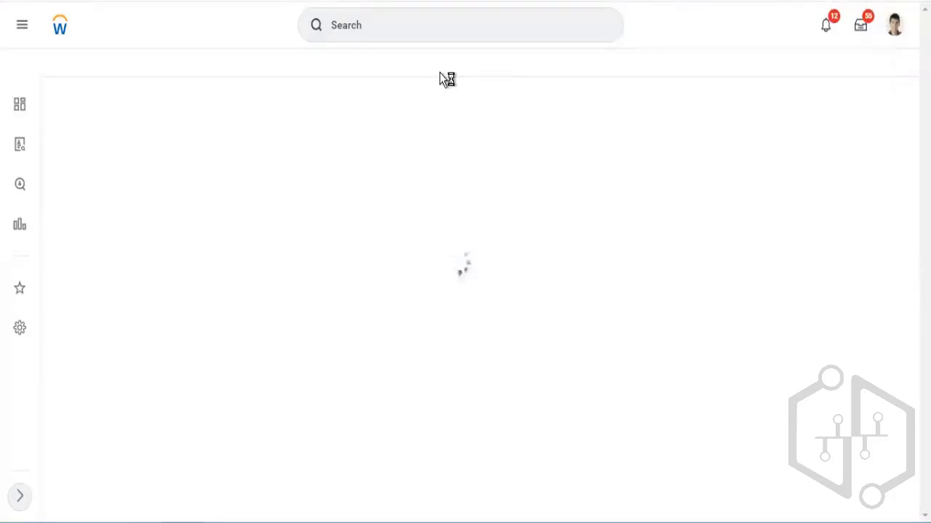
Step: Find the Create Custom Report task by searching for "create custom report" and open it
left_click(442, 33)
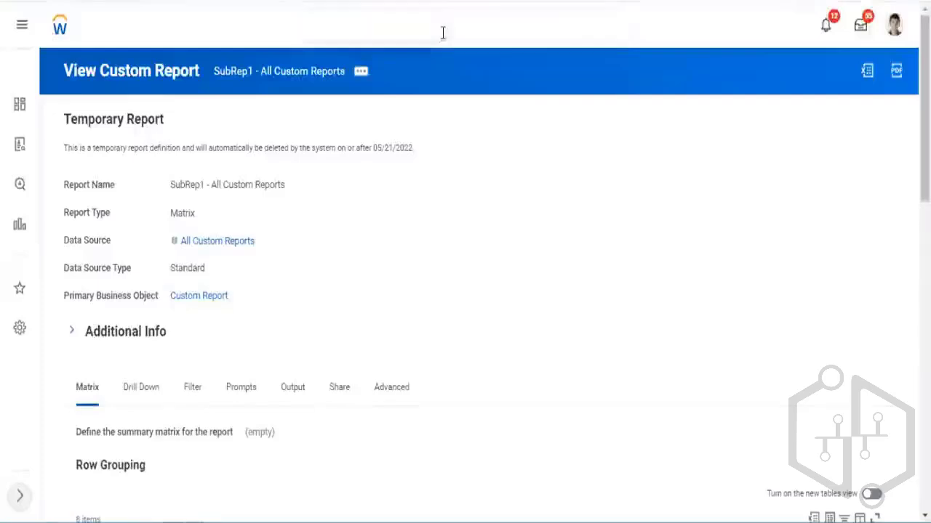
type("cr")
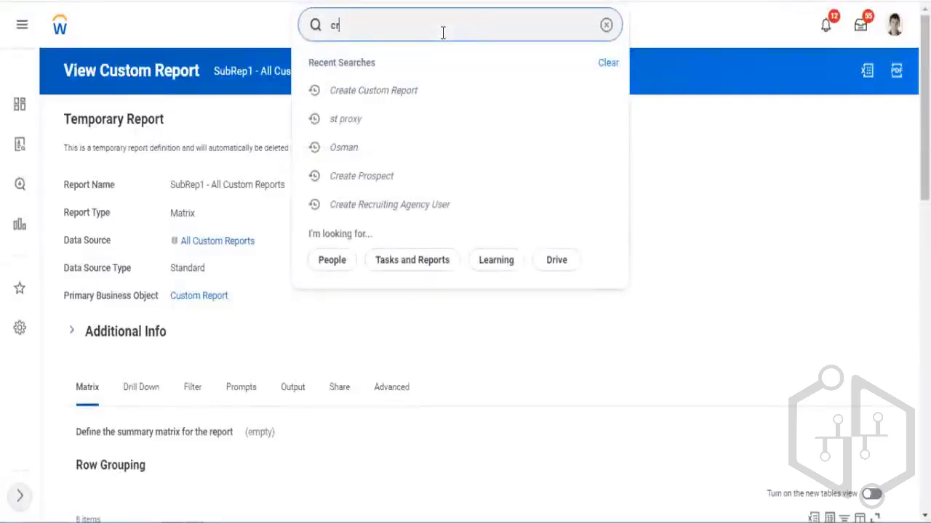
type("eate cust")
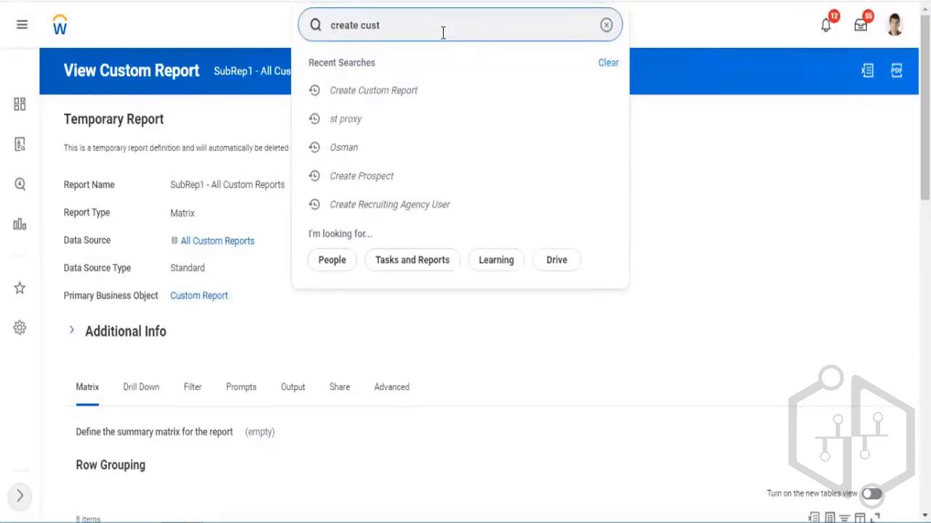
type("om report")
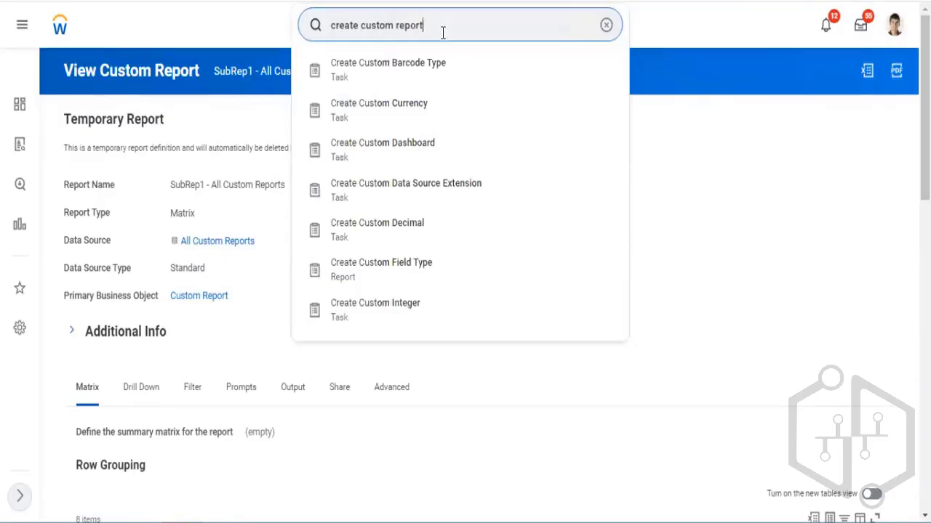
left_click(407, 73)
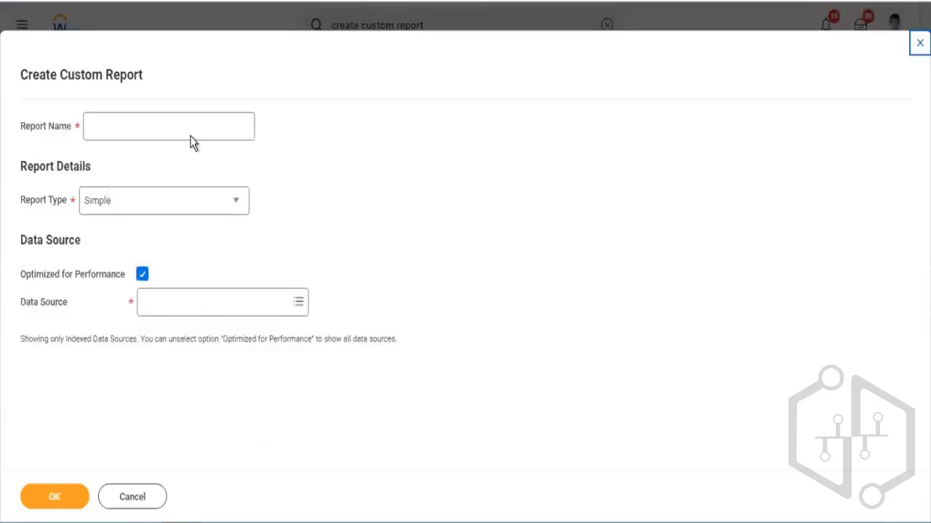
Step: Name the new report "SupRep2 - All Standard Reports" and set its report type to Matrix
left_click(188, 129)
type("S")
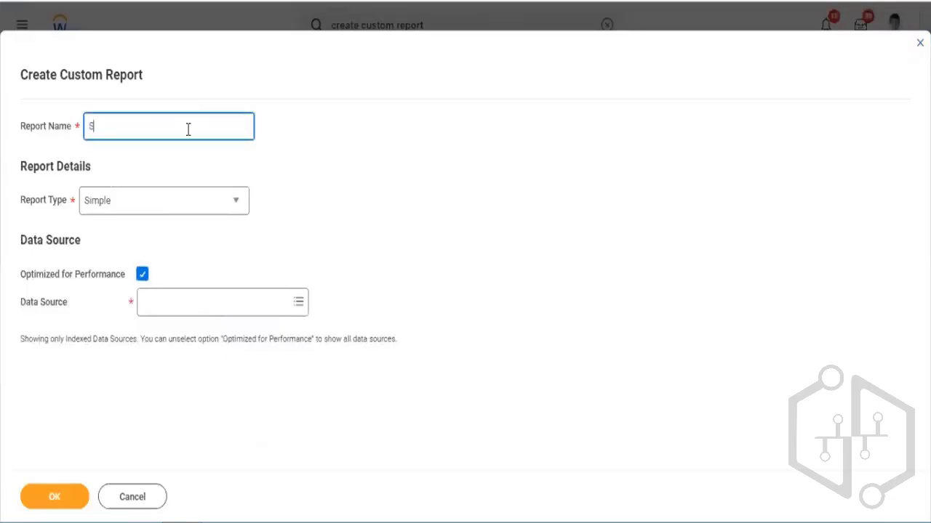
type("upRep3")
key("BackSpace")
type("2 - All Standard")
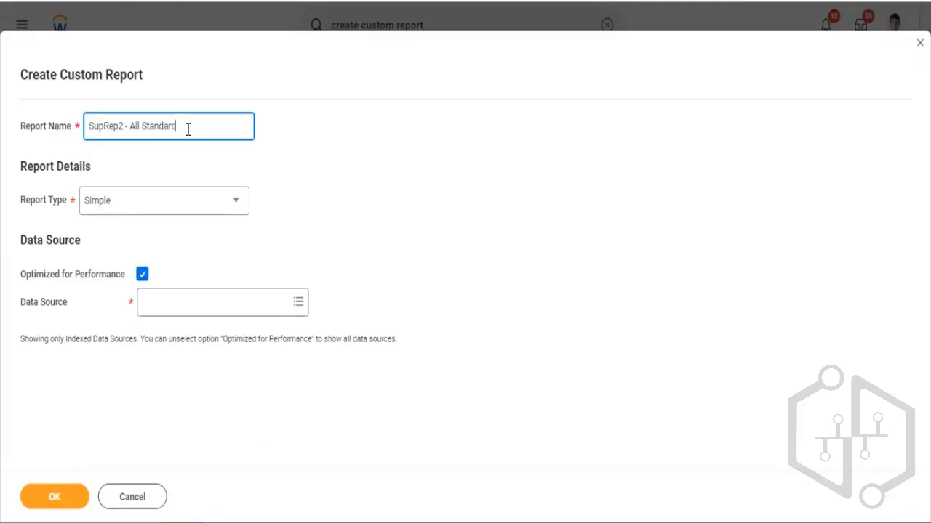
type(" Reports")
left_click(240, 207)
left_click(211, 299)
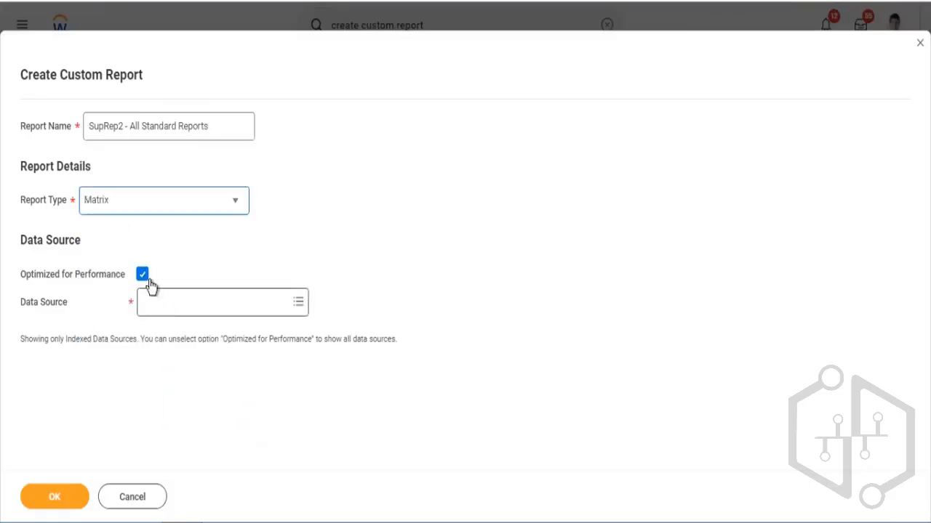
Step: Turn off Optimized for Performance and select All Standard Reports as the report's data source
left_click(148, 290)
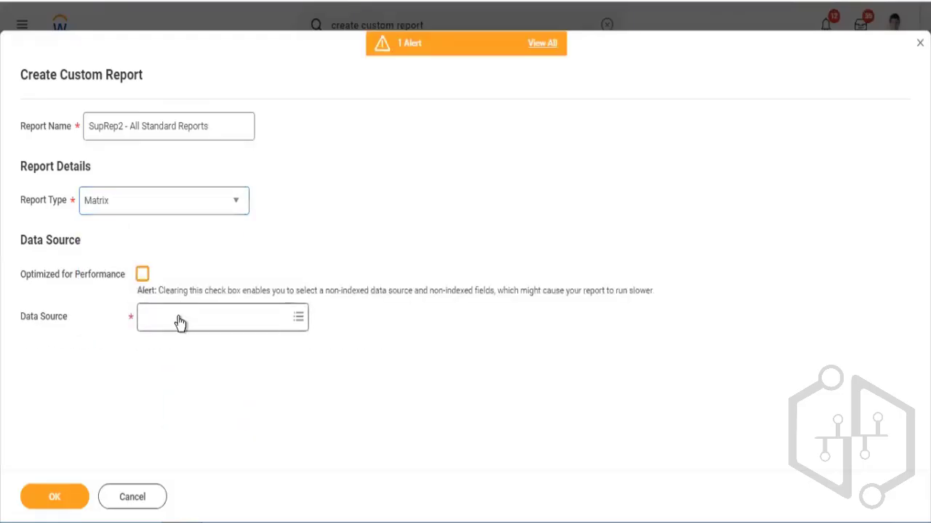
left_click(181, 316)
type("al")
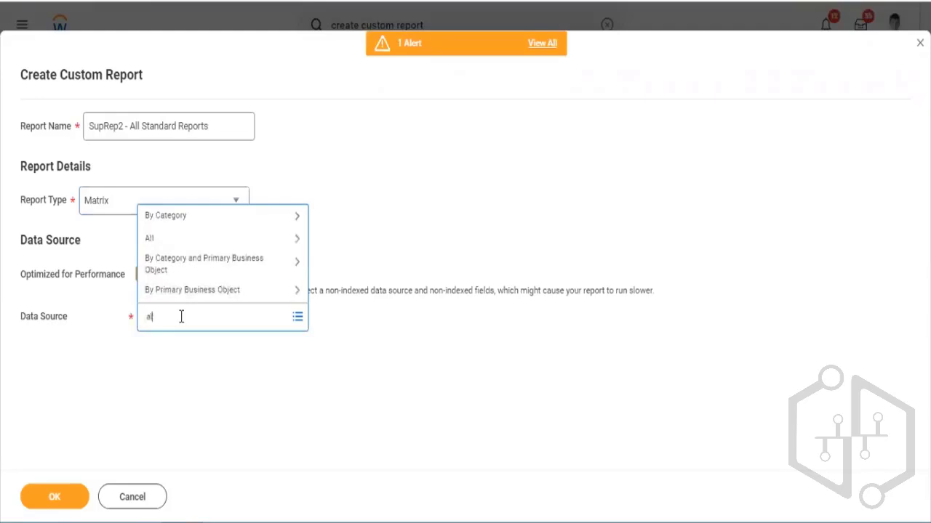
type("l stand repor")
key("Return")
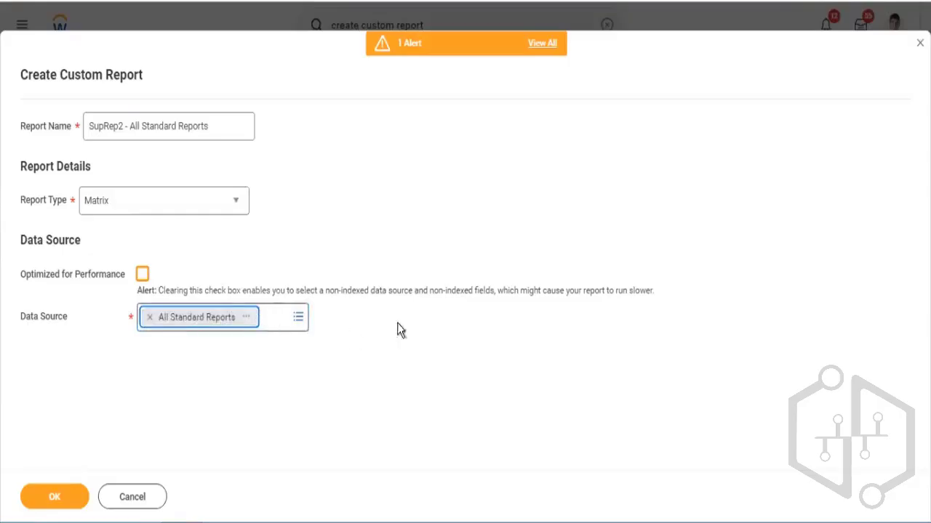
left_click(447, 258)
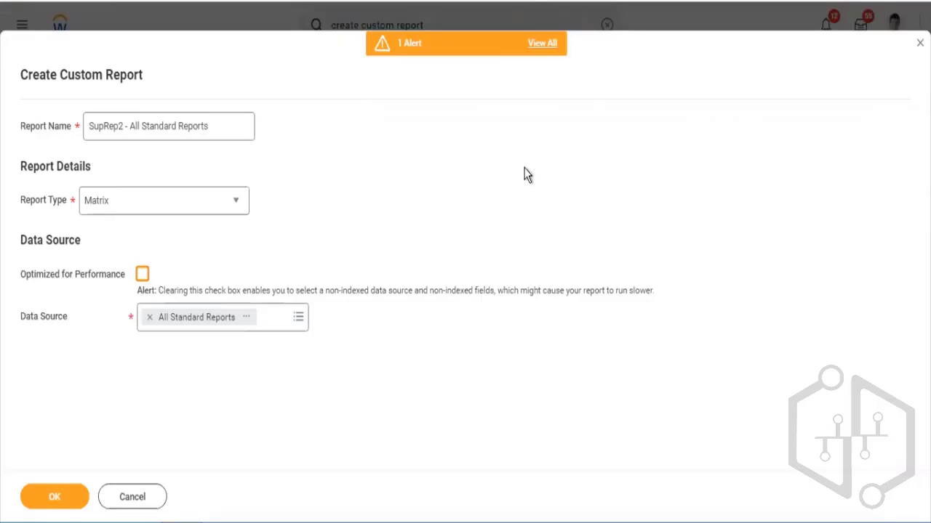
Step: Review the description of the All Standard Reports data source and create the report
left_click(246, 320)
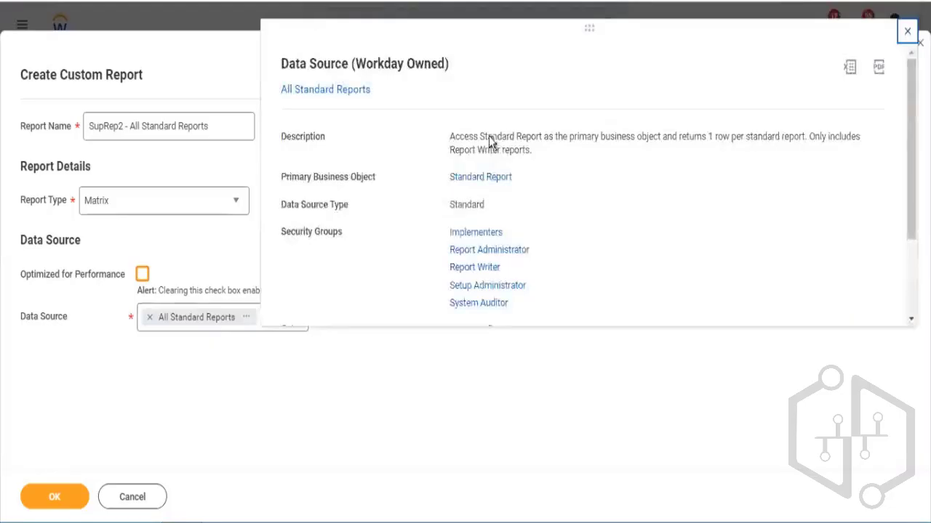
left_click_drag(492, 137, 809, 136)
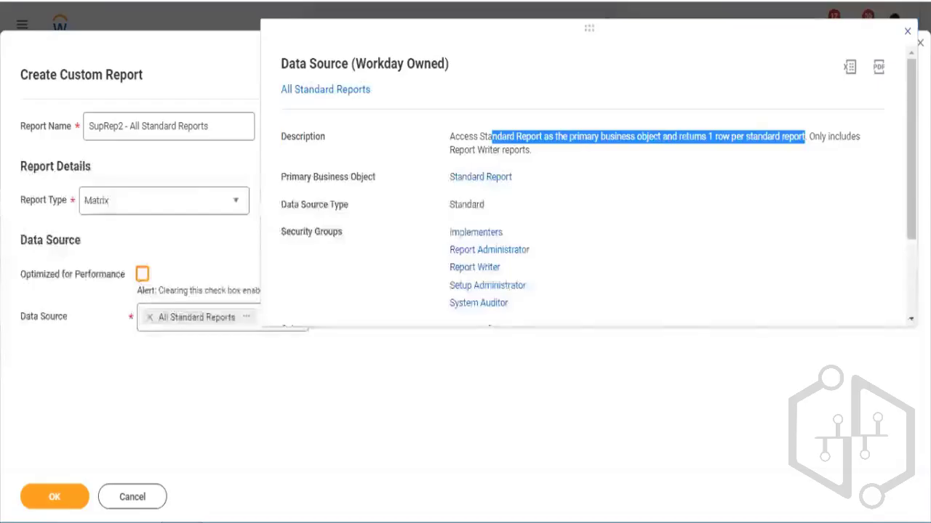
left_click(66, 505)
left_click(65, 505)
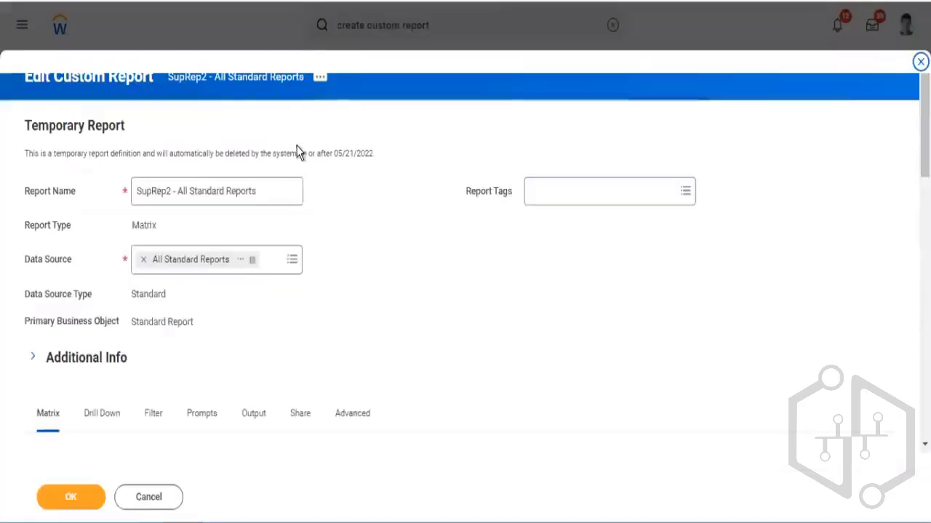
Step: Compare the primary business objects of the SubRep1 - All Custom Reports and SupRep2 - All Standard Reports definitions
left_click_drag(149, 336, 195, 349)
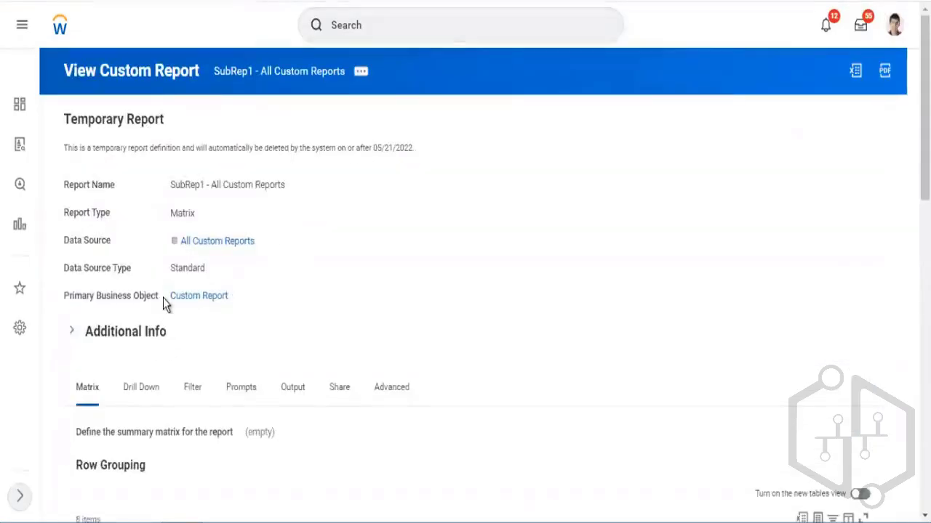
triple_click(207, 299)
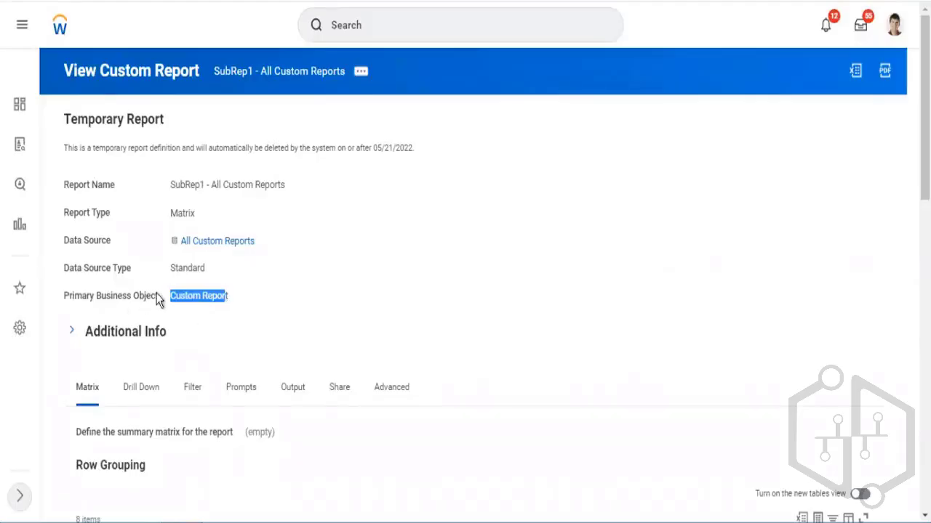
left_click(183, 295)
triple_click(215, 298)
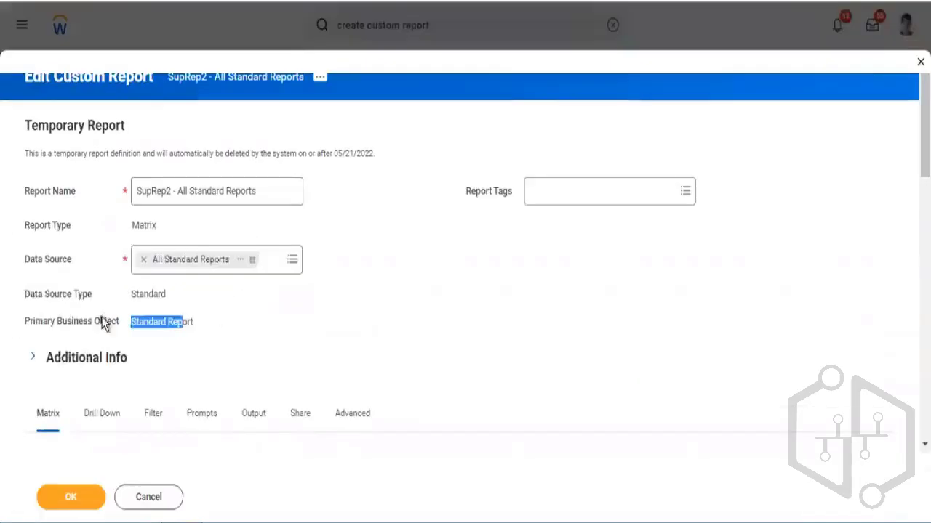
left_click(127, 330)
left_click_drag(127, 330, 181, 332)
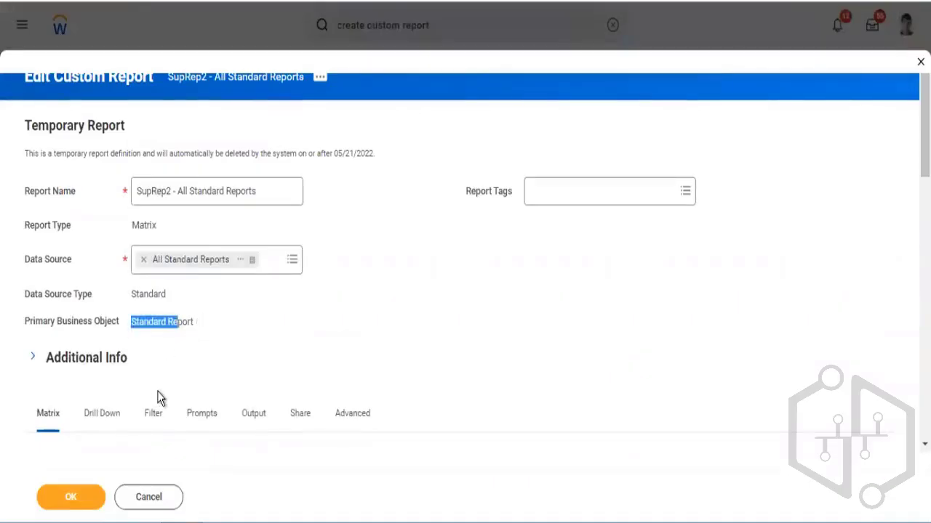
Step: Set the first row grouping of the All Standard Reports matrix to the Report Type field
scroll(338, 293, "down", 3)
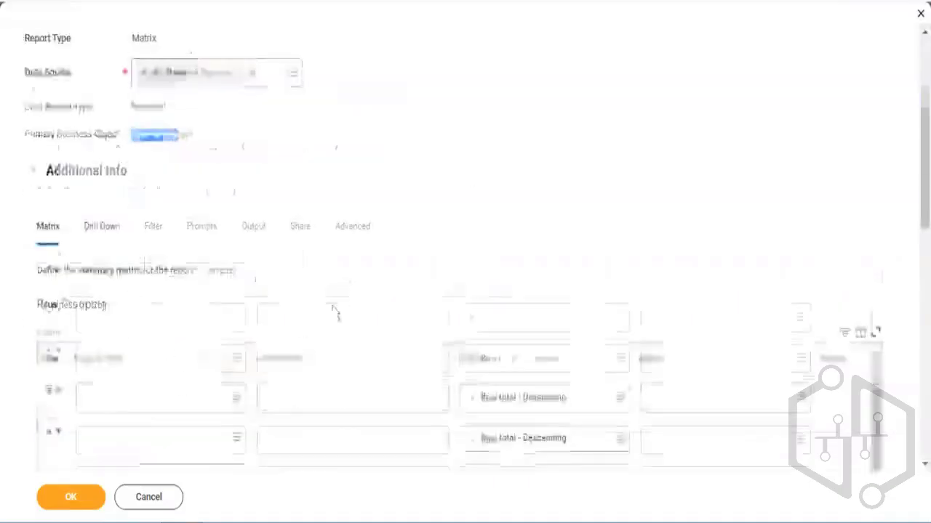
scroll(332, 312, "down", 3)
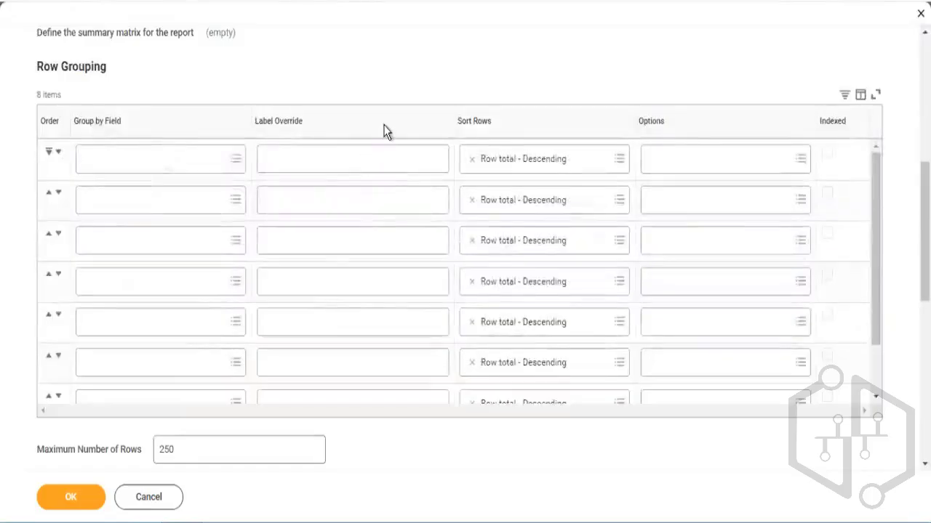
scroll(385, 131, "up", 2)
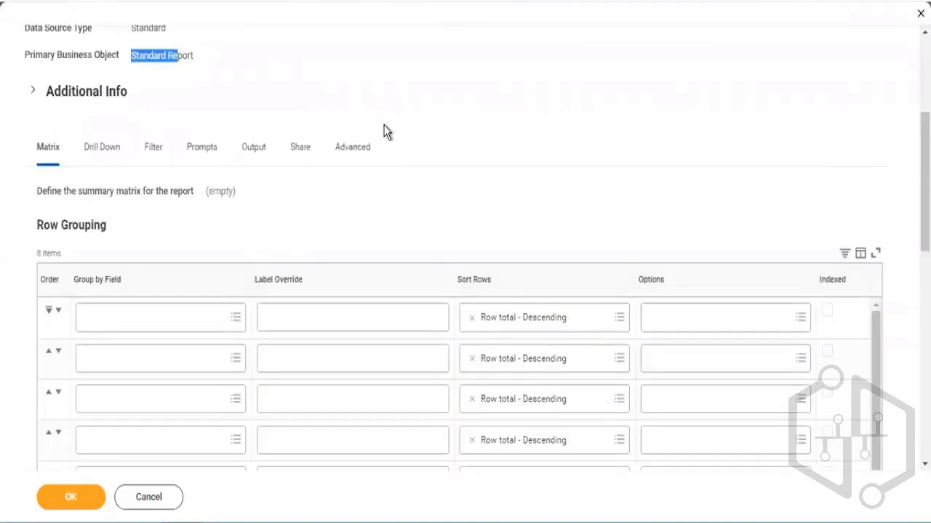
left_click(101, 331)
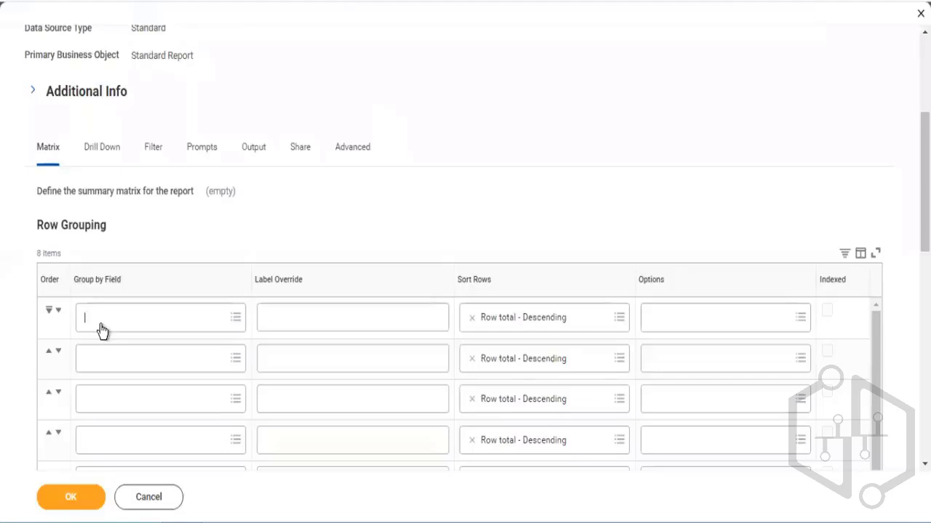
type("report type")
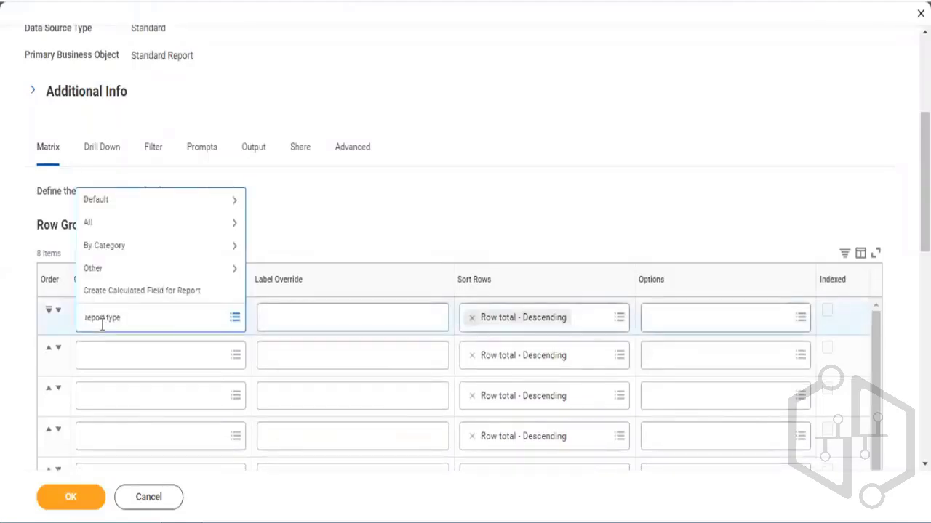
key("Return")
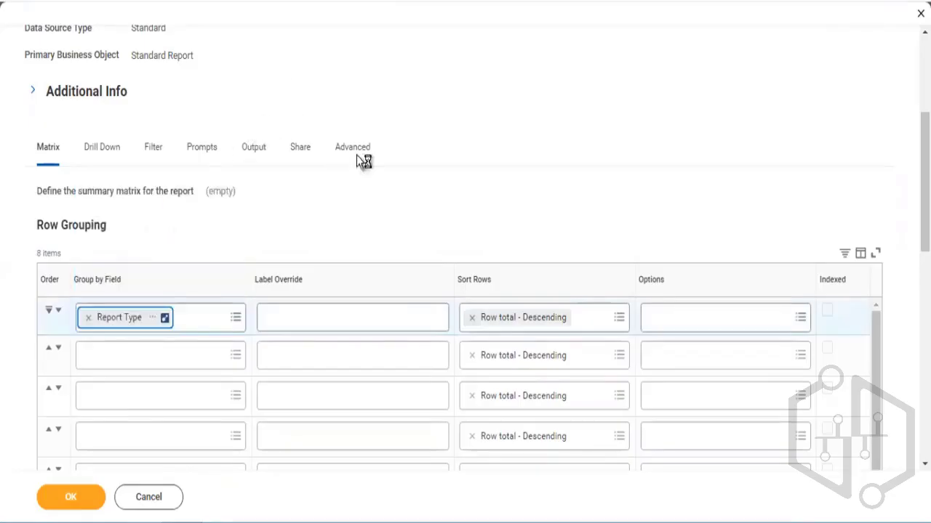
Step: Examine the Report Type field's details in the standard reports matrix, including its business object and description
left_click(136, 325)
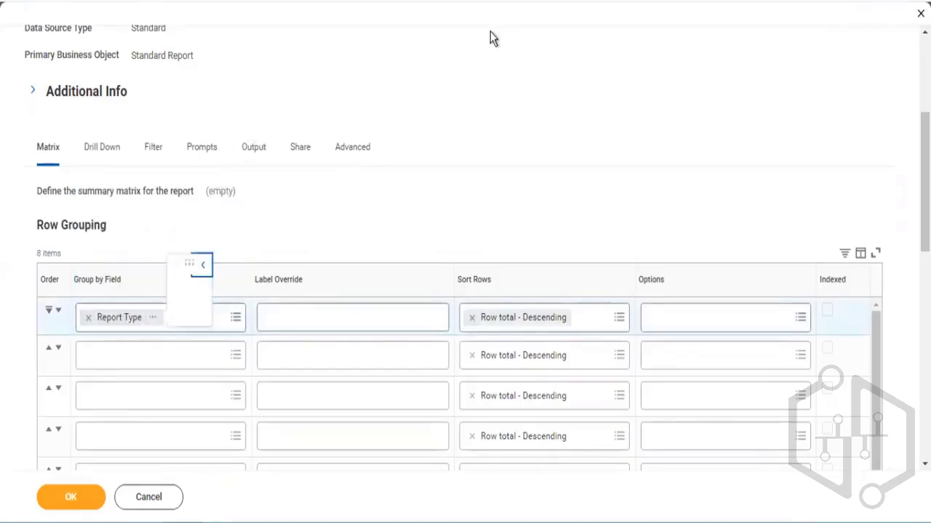
left_click_drag(425, 196, 689, 213)
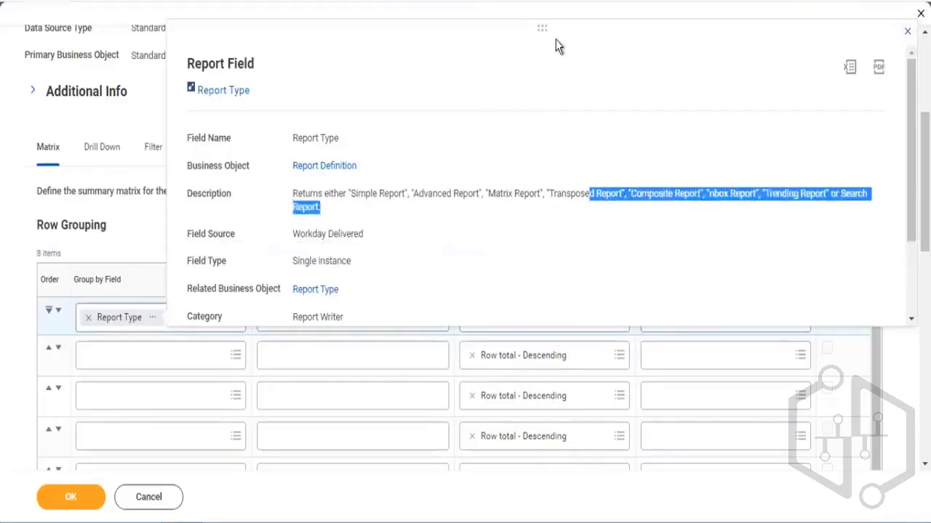
left_click(333, 194)
left_click(22, 186)
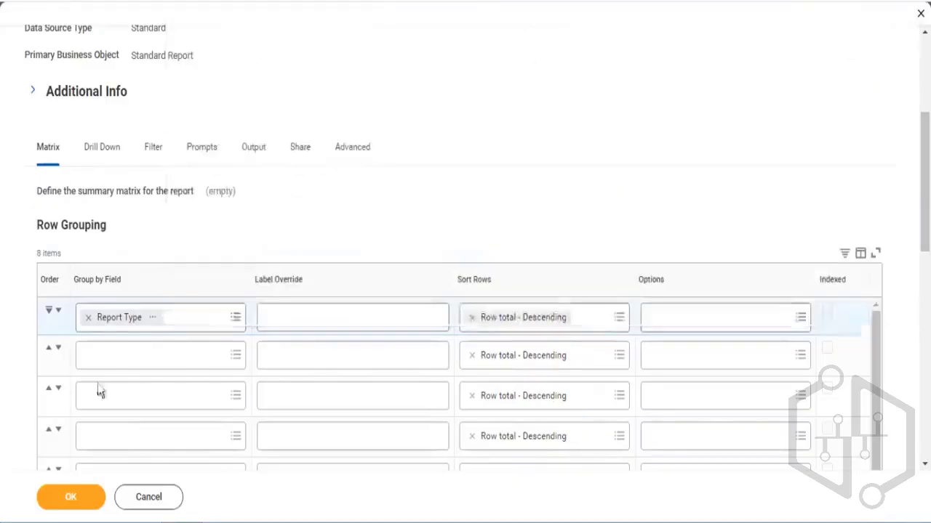
Step: Save the SupRep2 - All Standard Reports matrix with its default maximum row count and column grouping
scroll(97, 386, "down", 3)
left_click(68, 497)
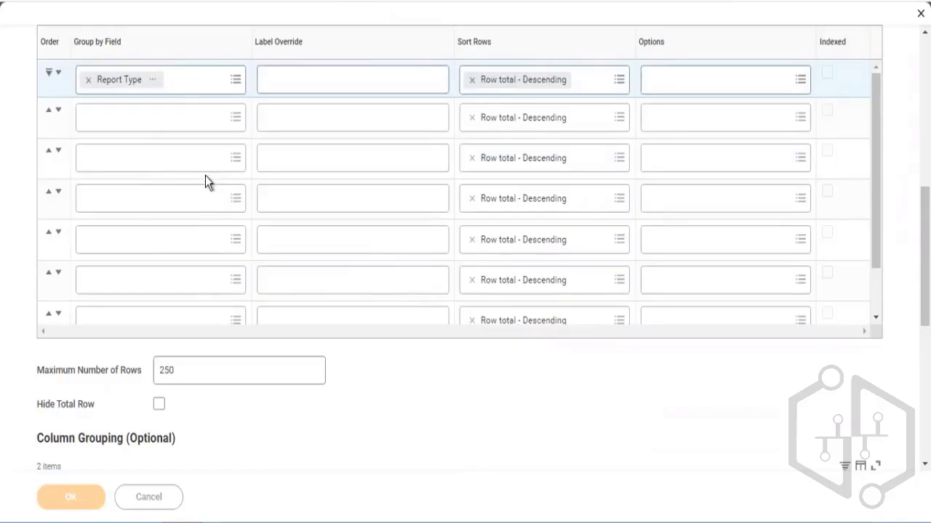
left_click(97, 496)
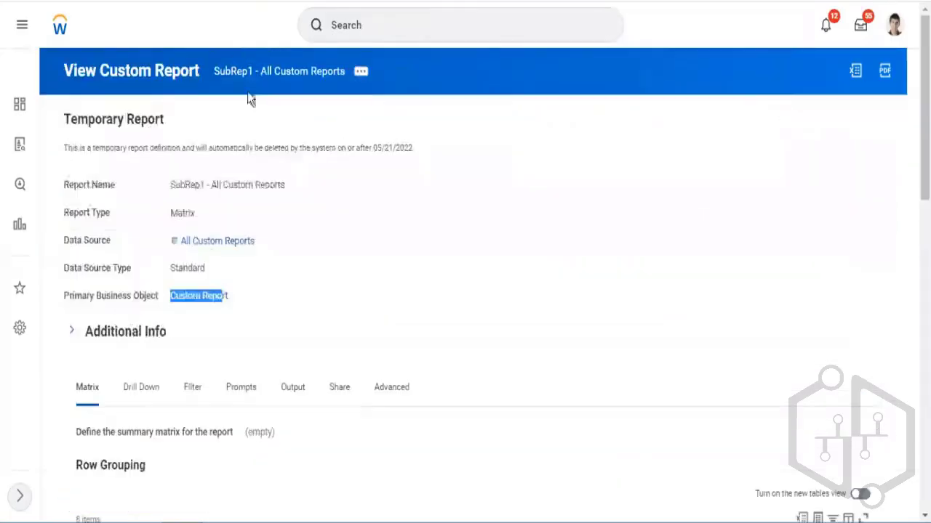
Step: Run the SubRep1 - All Custom Reports matrix report from its definition
left_click(361, 72)
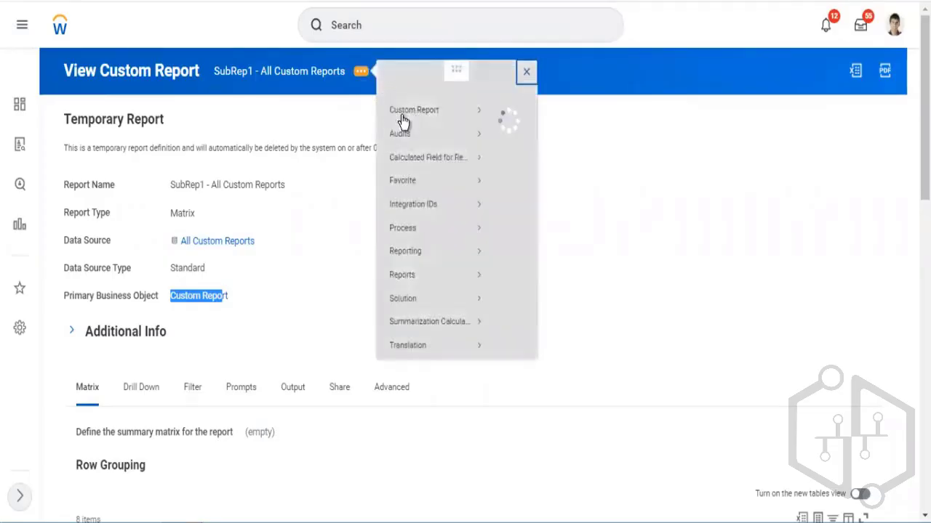
mouse_move(411, 126)
left_click(510, 181)
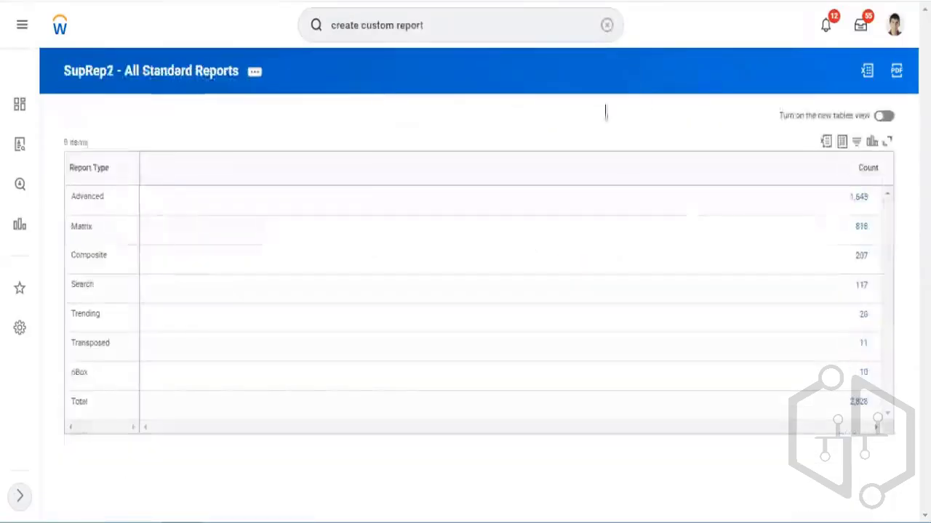
Step: Drill into the Transposed count of SupRep2 - All Standard Reports, review the listed standard reports, and close the list
left_click(863, 343)
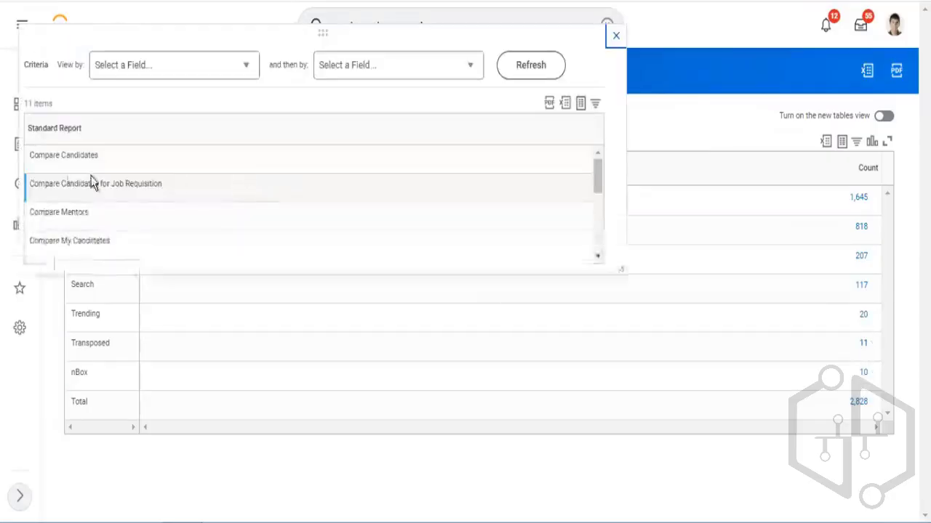
left_click_drag(70, 155, 38, 155)
left_click_drag(90, 183, 45, 212)
left_click_drag(53, 243, 63, 241)
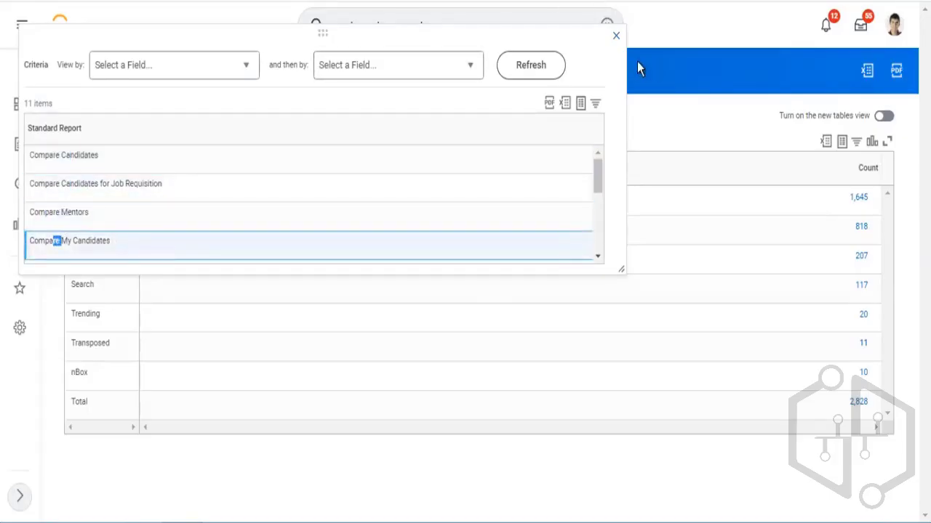
left_click(616, 36)
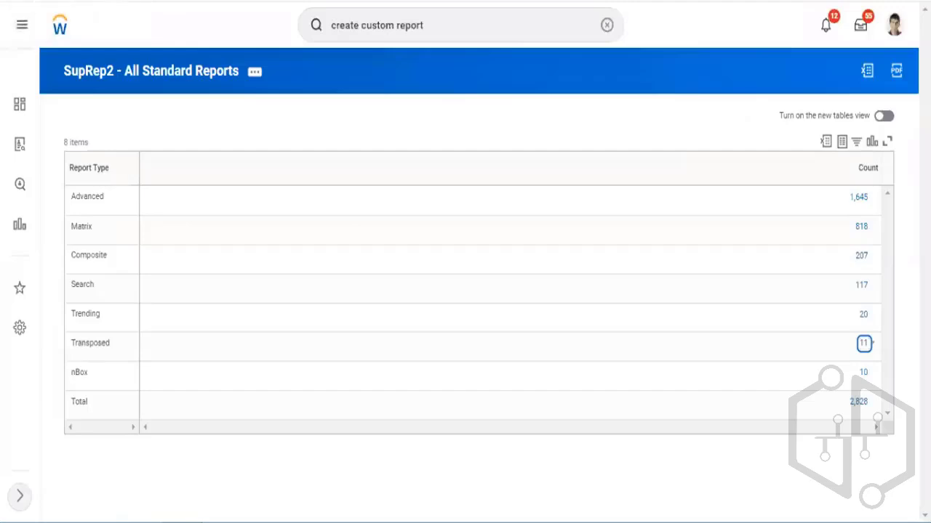
Step: Start a new custom report with the Create Custom Report task and set its report type to Composite
left_click(169, 80)
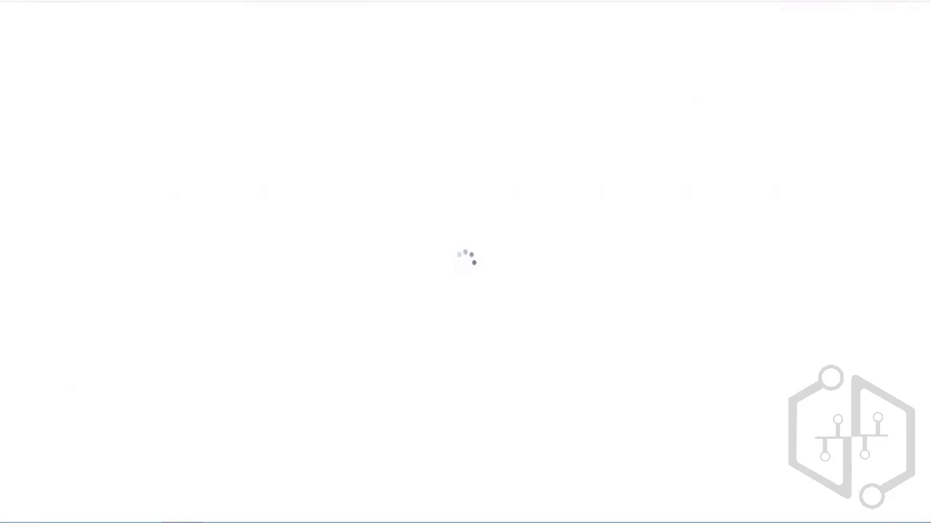
left_click(427, 22)
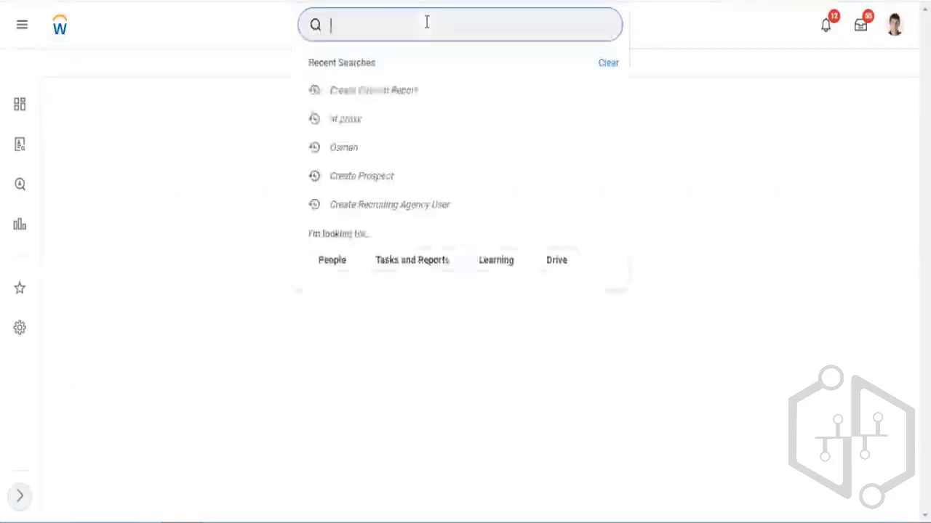
type("create ")
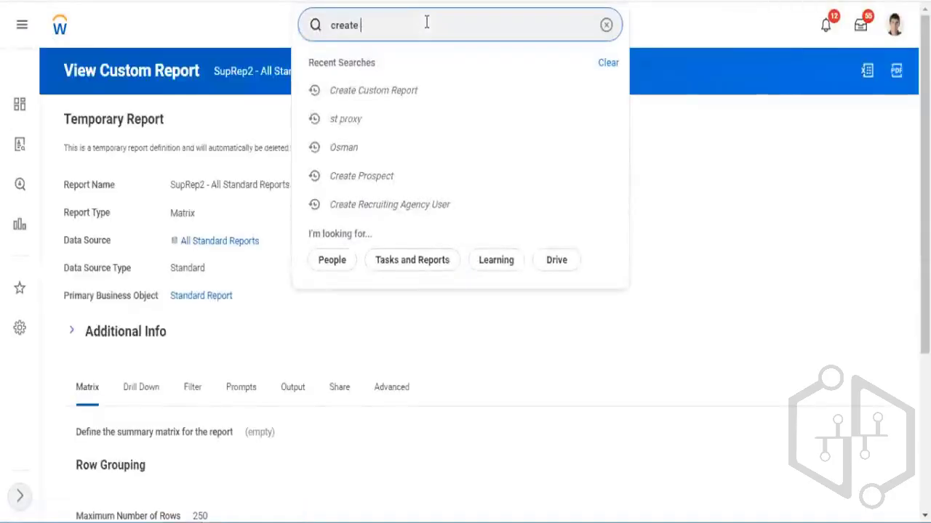
type("custom report")
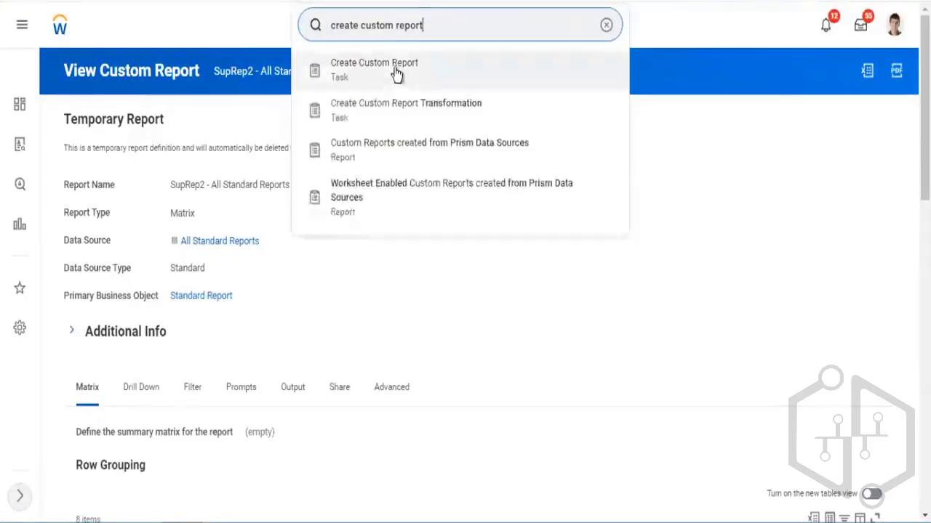
left_click(395, 69)
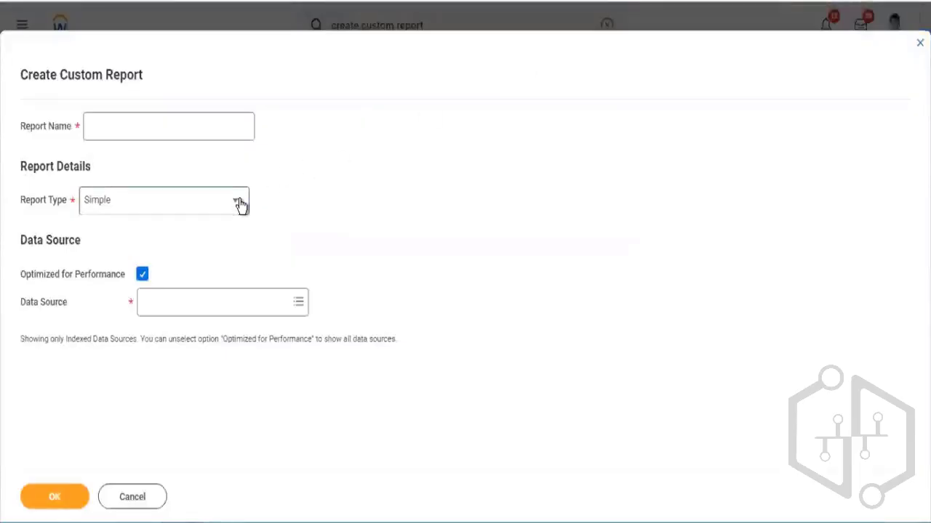
left_click(237, 203)
left_click(122, 280)
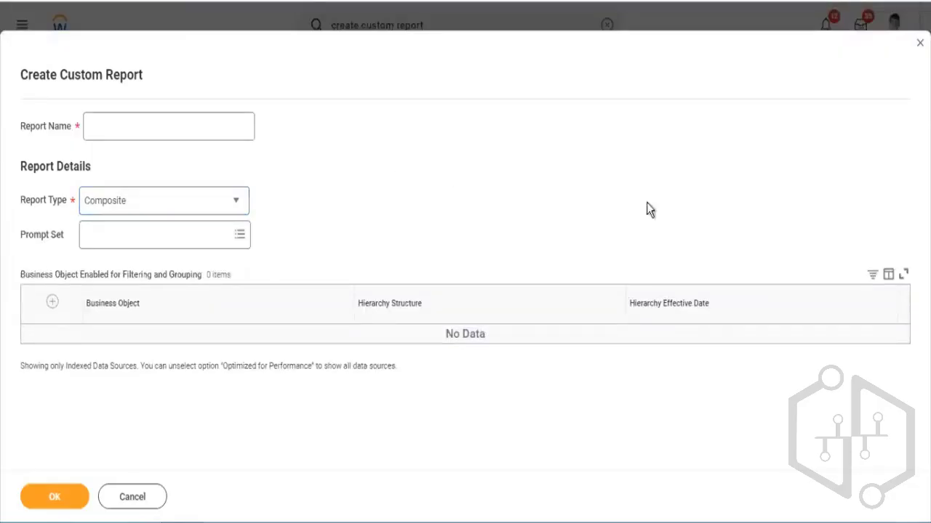
Step: Examine the Report Type row grouping and primary business object in the SubRep1 - All Custom Reports definition
left_click_drag(173, 293, 496, 148)
left_click(507, 136)
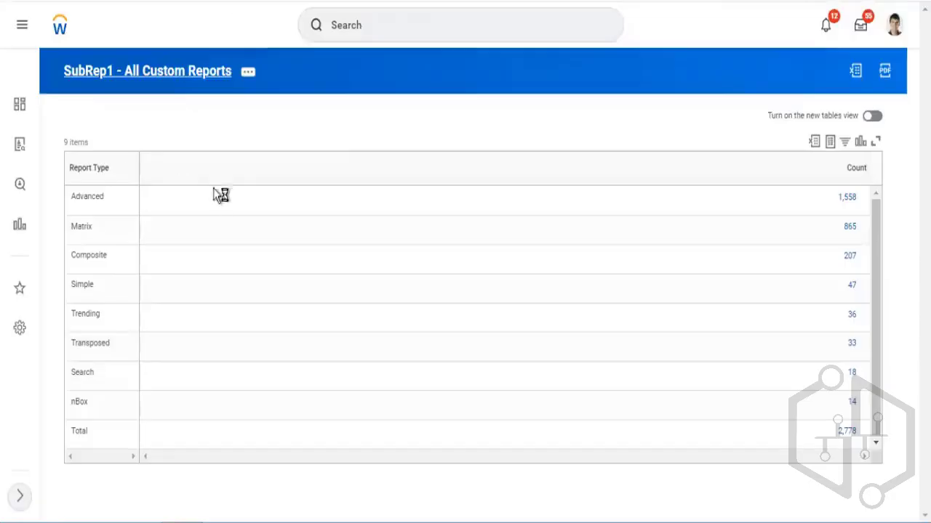
scroll(124, 353, "down", 5)
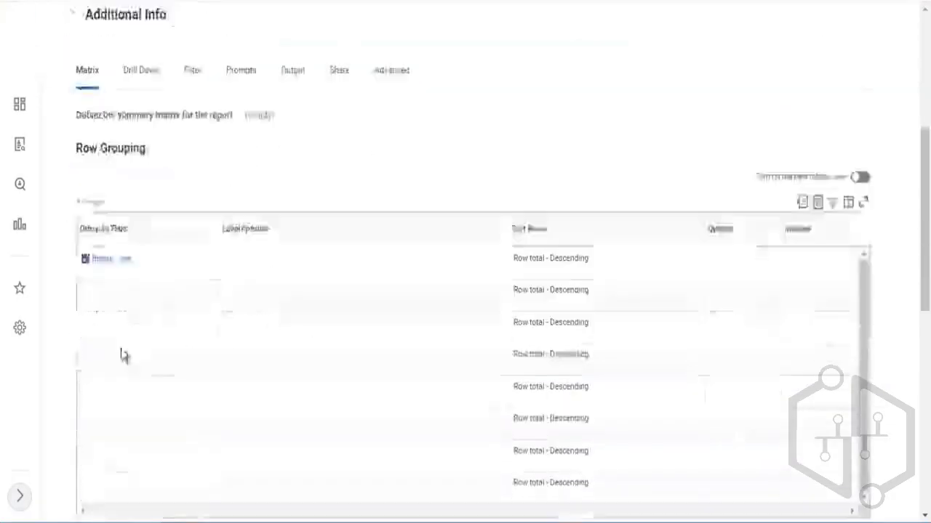
left_click_drag(127, 178, 85, 179)
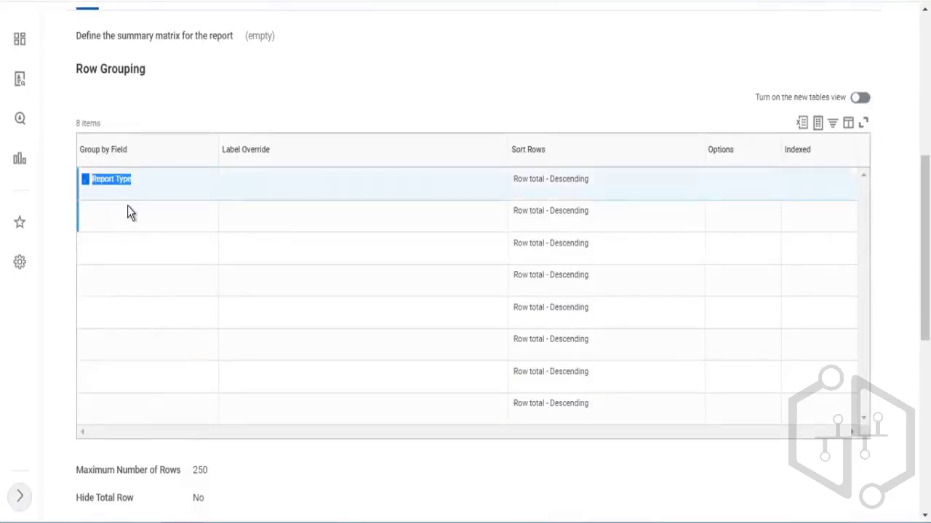
scroll(261, 128, "up", 2)
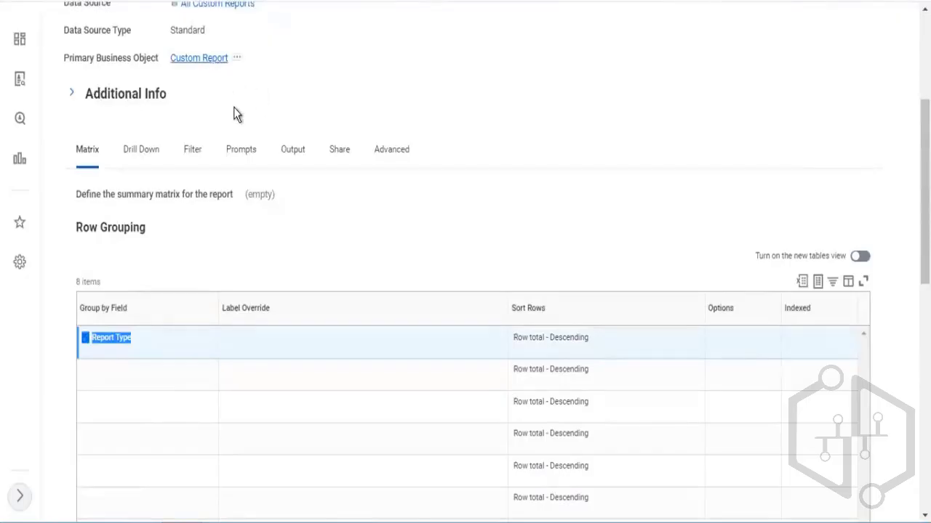
left_click(171, 352)
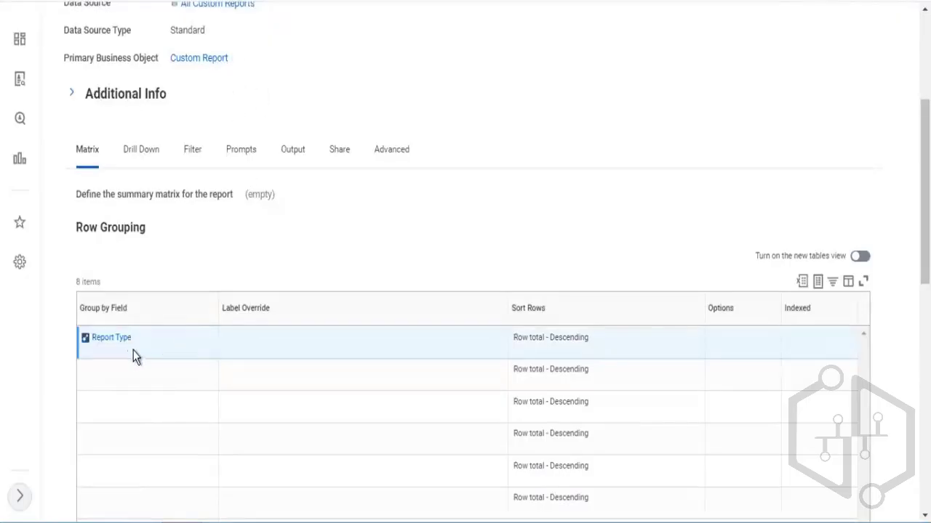
triple_click(90, 347)
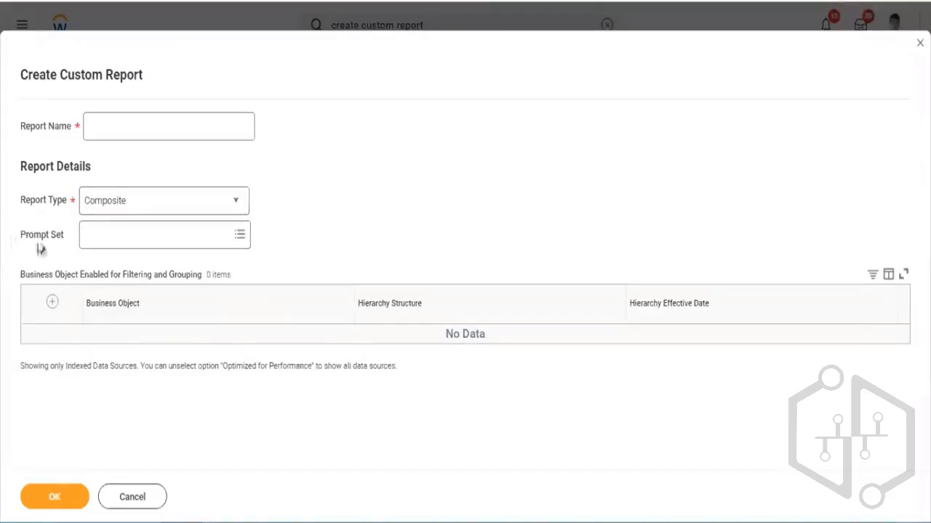
Step: Review the composite report's type and prompt set fields, and duplicate the browser tab
left_click_drag(20, 200, 57, 237)
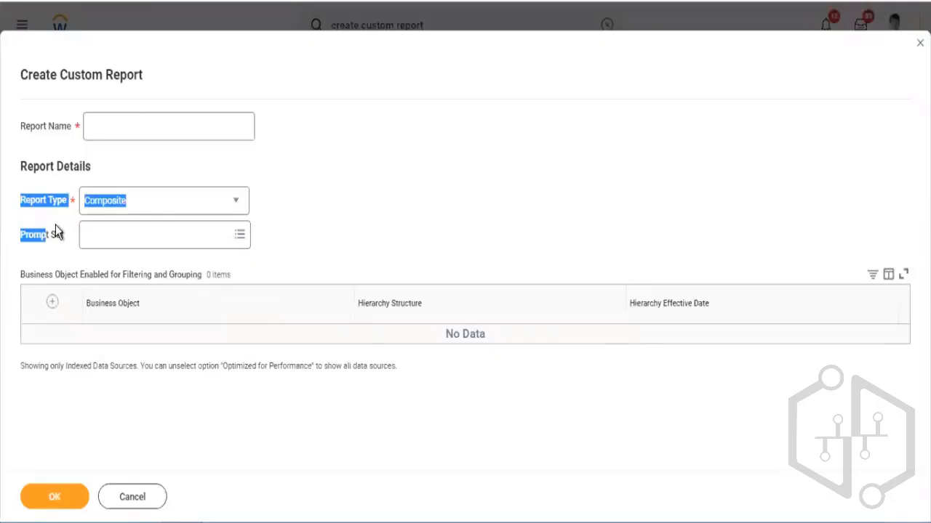
left_click(367, 223)
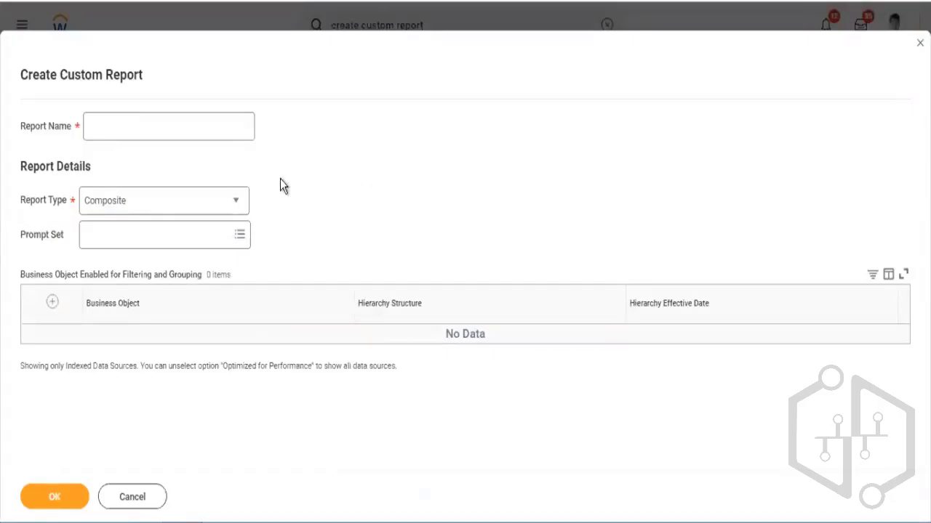
right_click(396, 1)
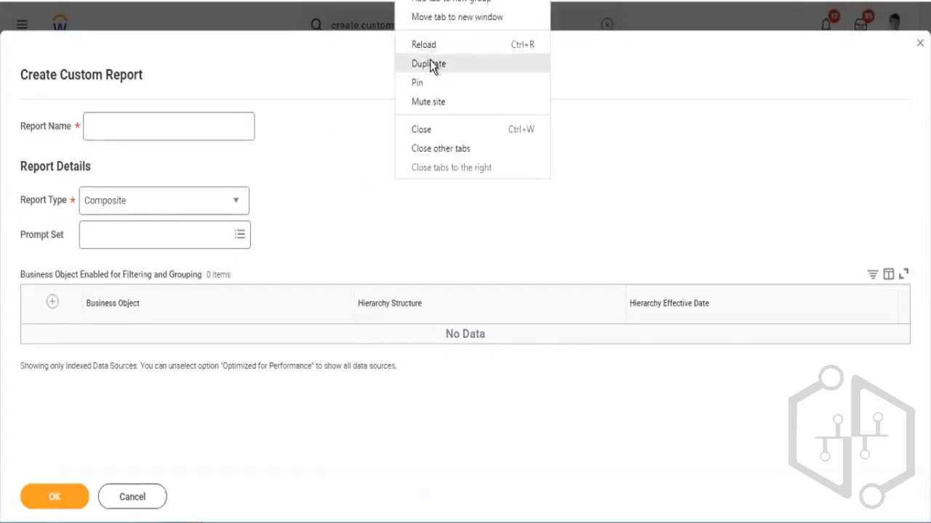
left_click(430, 61)
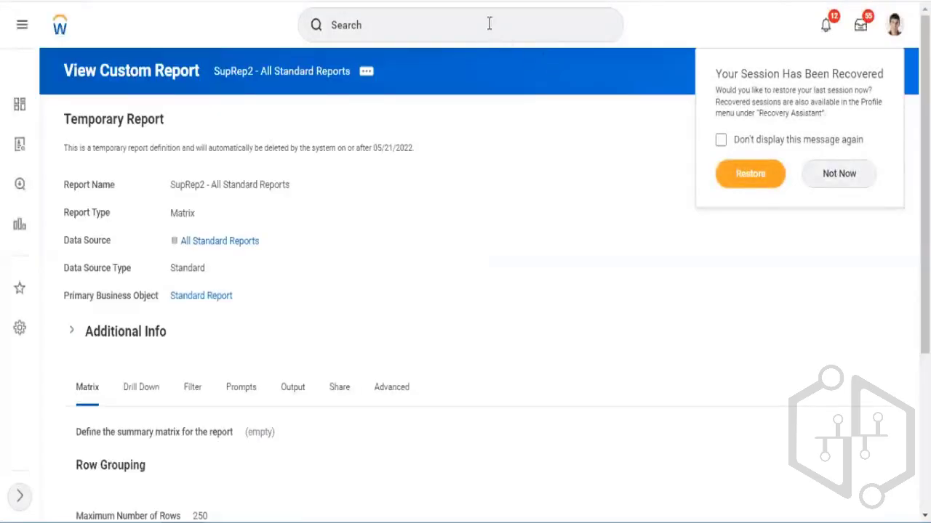
left_click(489, 24)
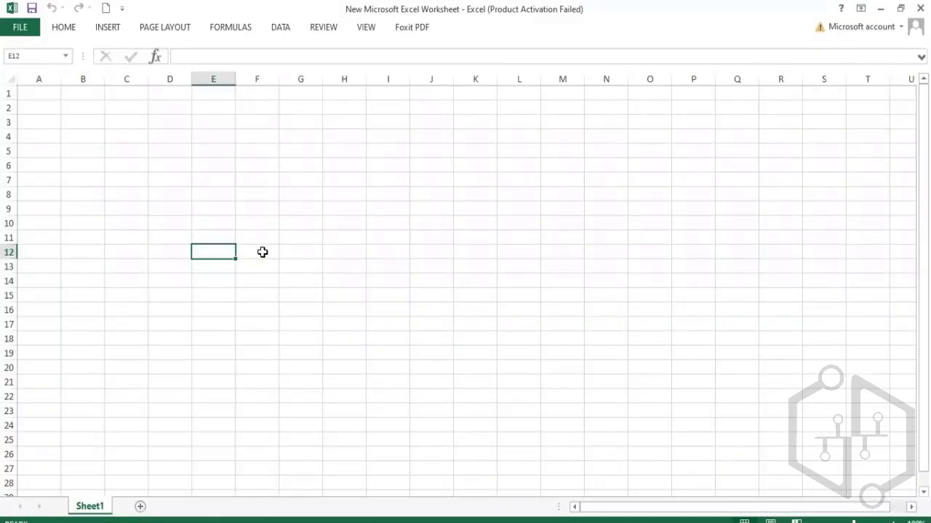
Step: In the blank Excel worksheet, enter Composite in E12 and Subreport in H12, and autofit column H
type("Compos")
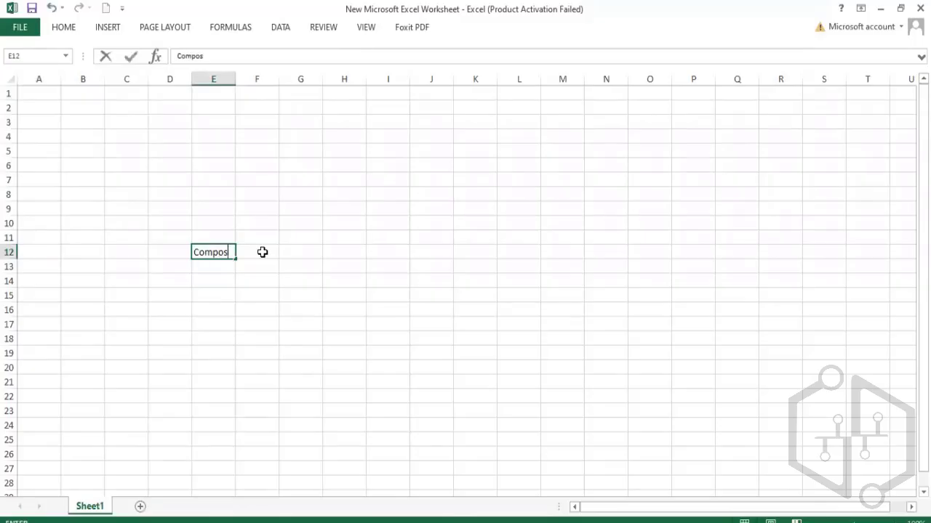
type("ite")
left_click(263, 252)
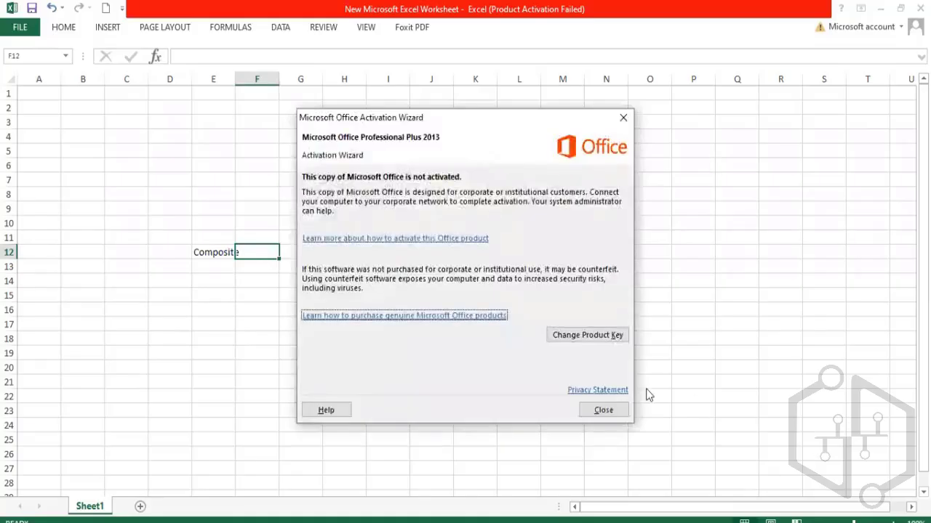
left_click(624, 410)
left_click(349, 250)
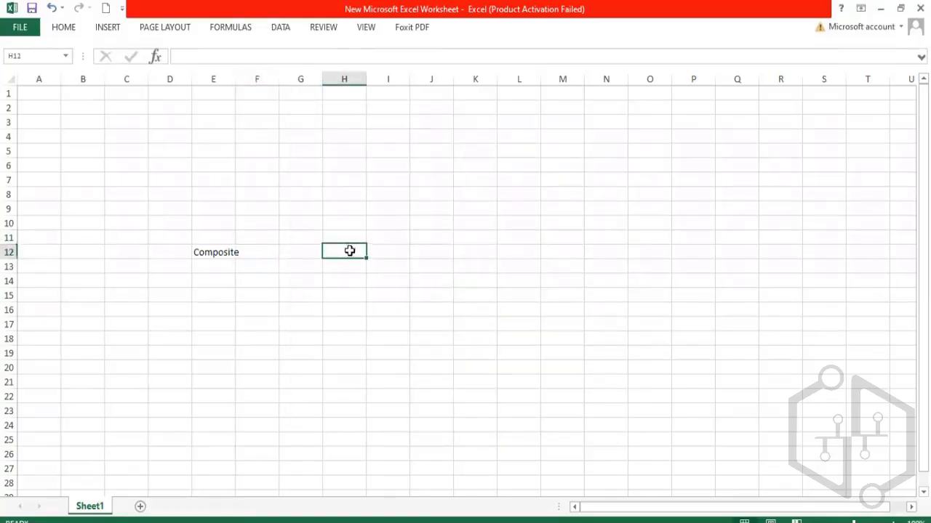
type("$")
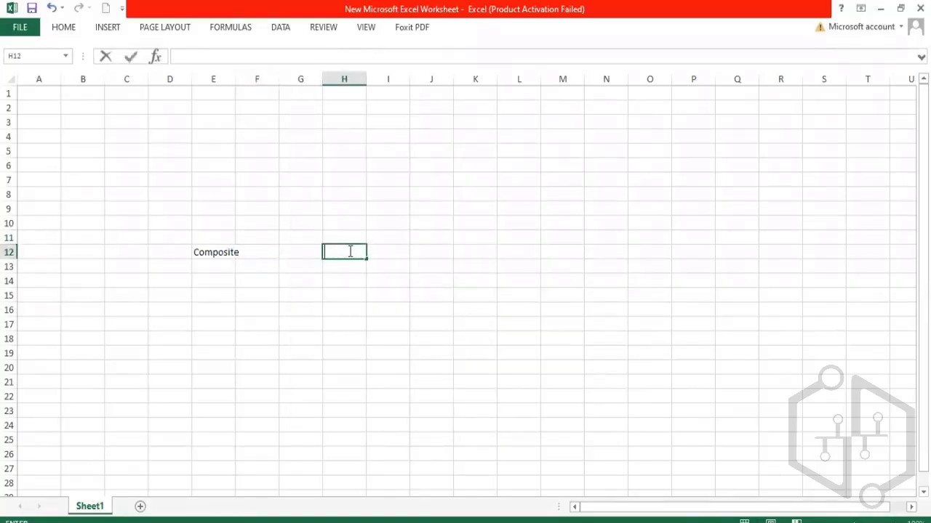
type("ubreport")
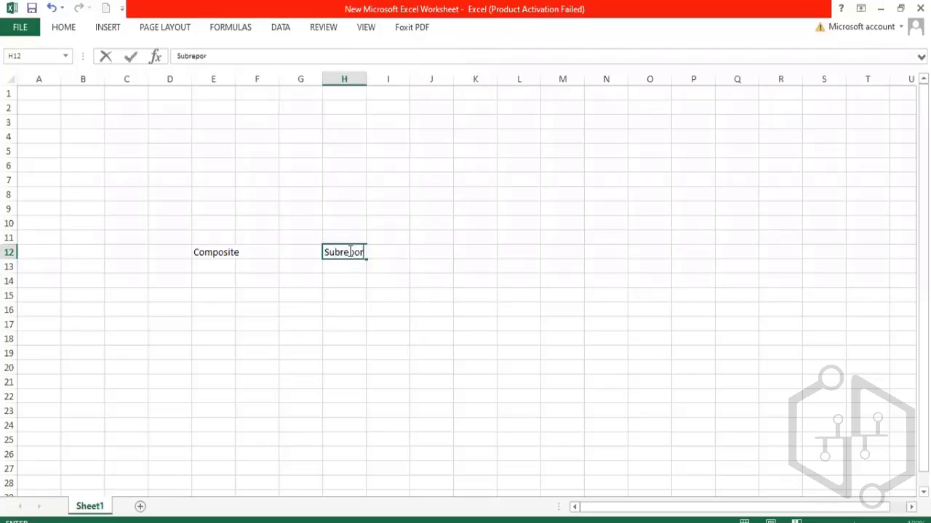
key("Return")
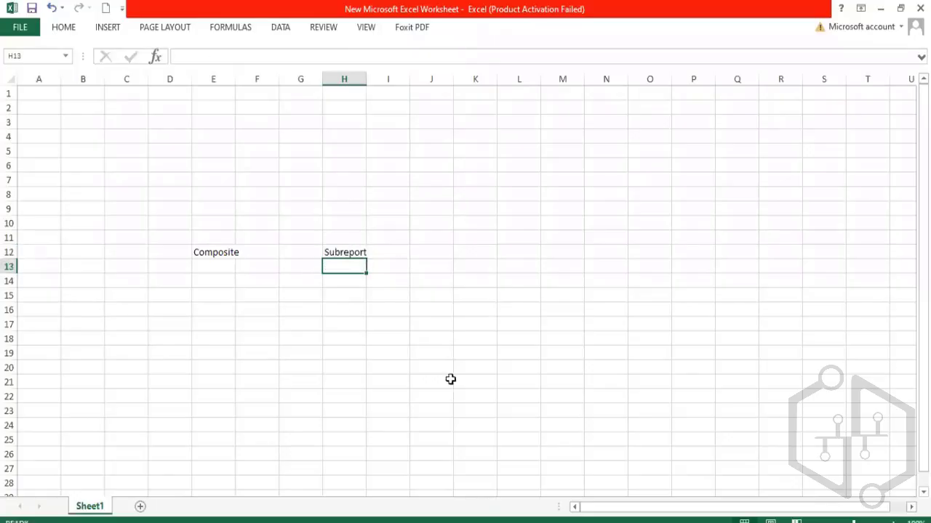
double_click(366, 78)
Step: Mark out the cell ranges from Subreport in H12 and Composite in E12 downward, and autofit column E
double_click(364, 252)
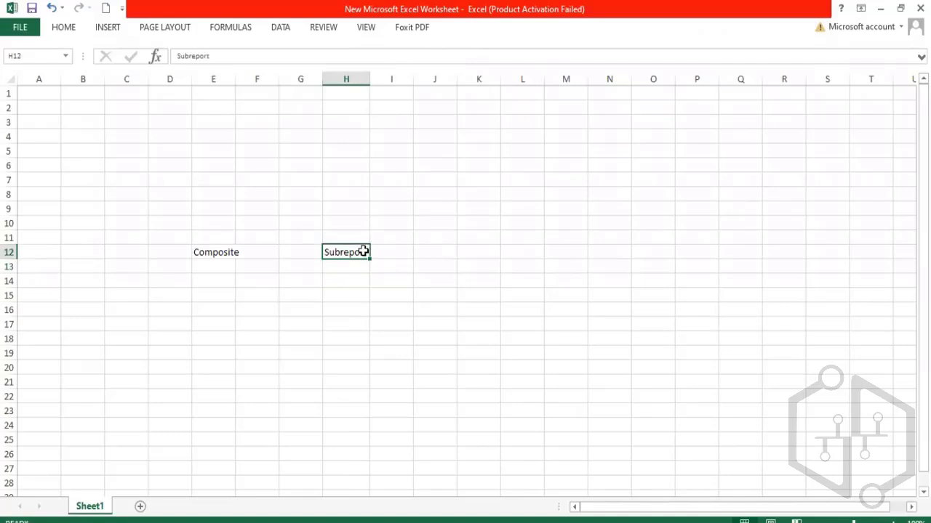
double_click(214, 252)
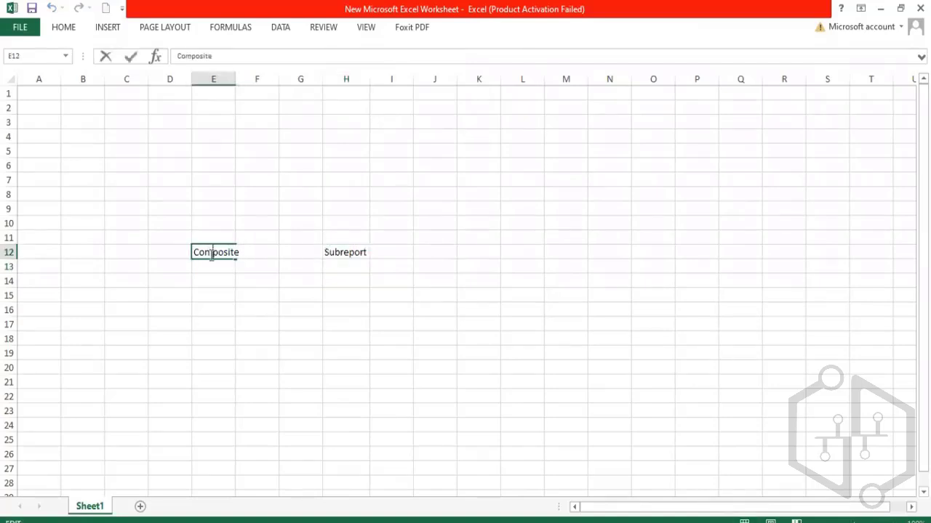
left_click_drag(208, 253, 235, 252)
double_click(342, 253)
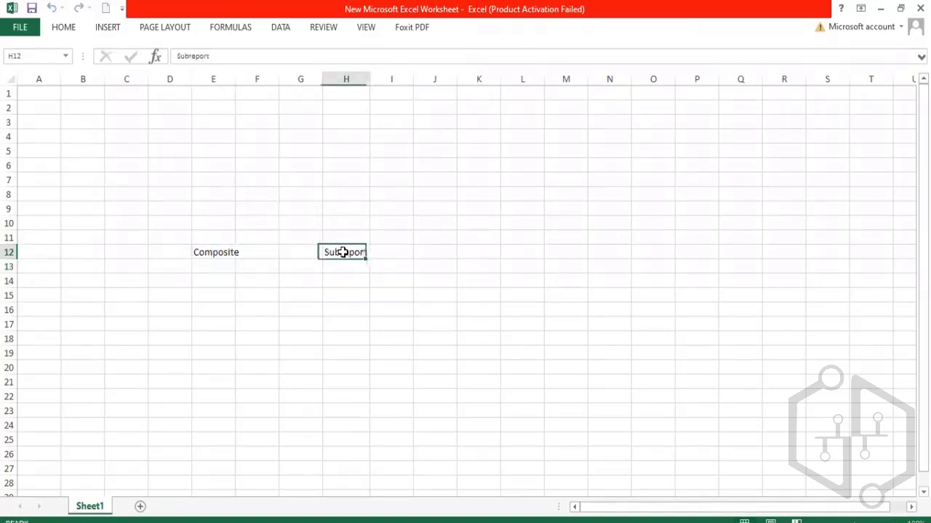
left_click_drag(335, 252, 352, 461)
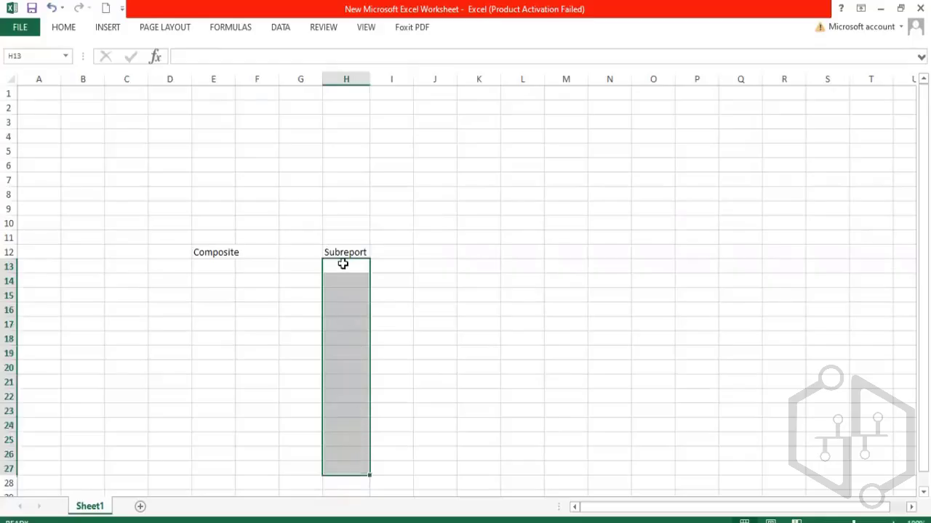
left_click_drag(343, 252, 370, 451)
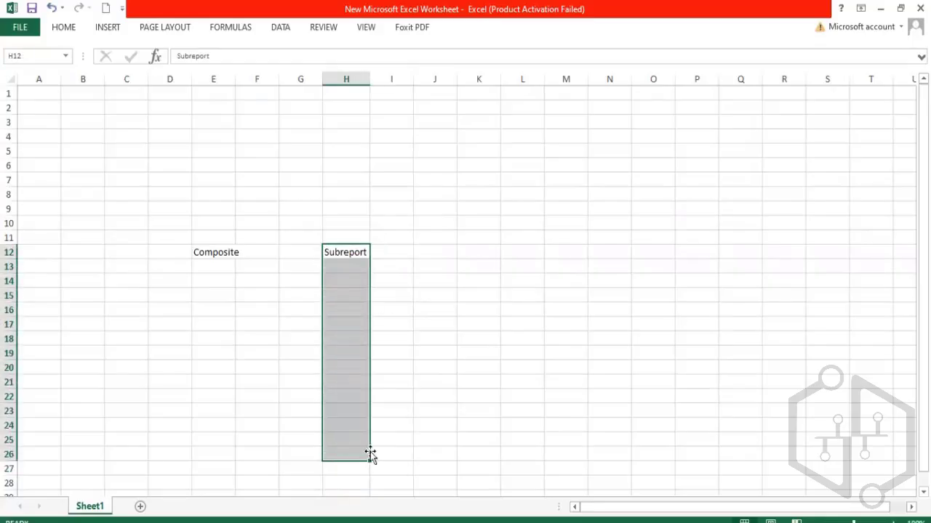
left_click_drag(216, 253, 214, 436)
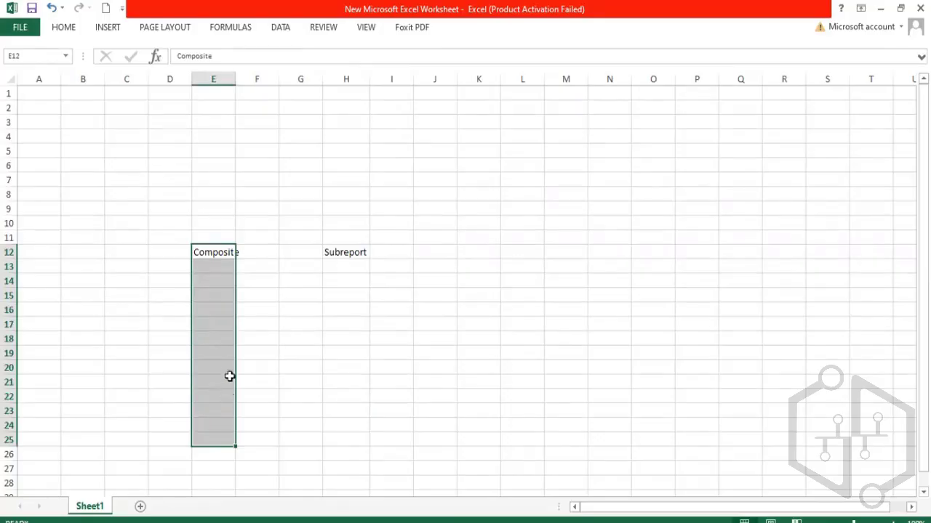
double_click(236, 77)
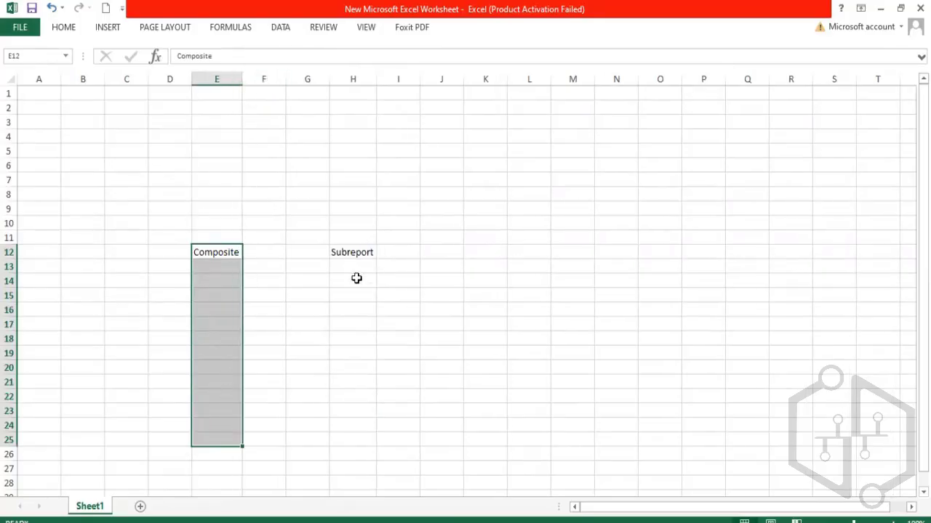
Step: Mark out the cells from Subreport in H12 down to H23, and return to the Subreport cell
left_click_drag(352, 252, 370, 412)
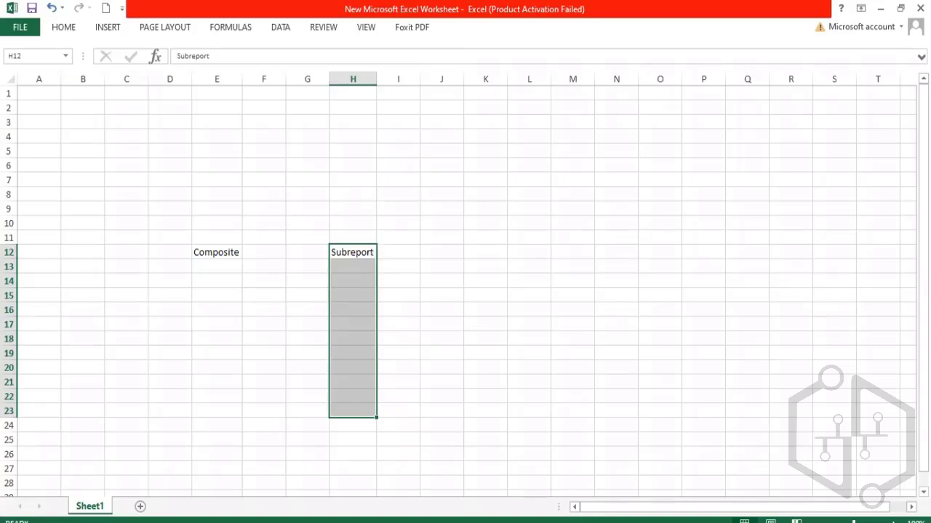
left_click(225, 488)
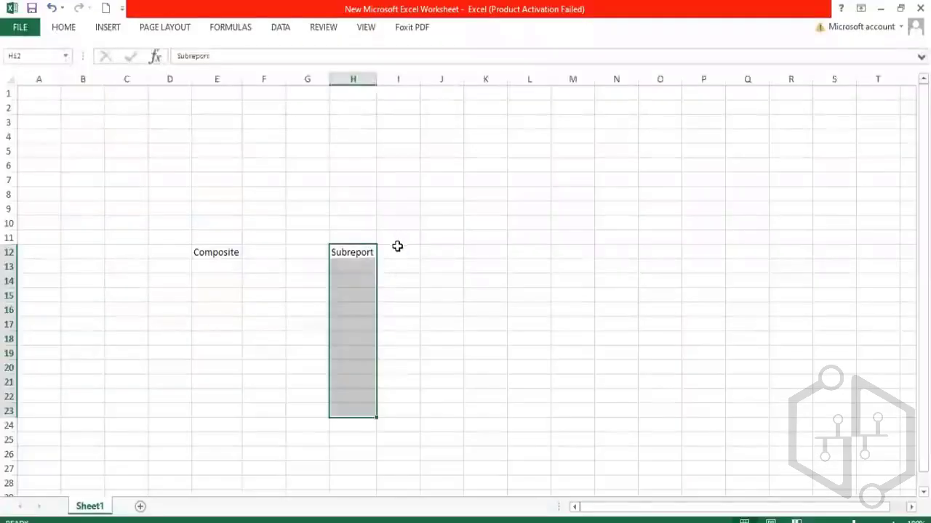
left_click(399, 248)
left_click(372, 250)
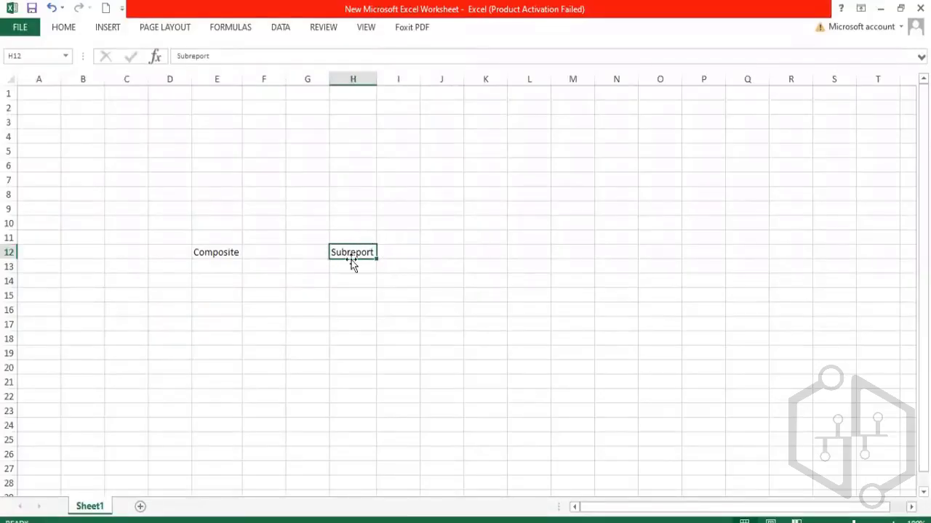
Step: Enter 2022 in H11 as the year heading above Subreport
left_click(356, 239)
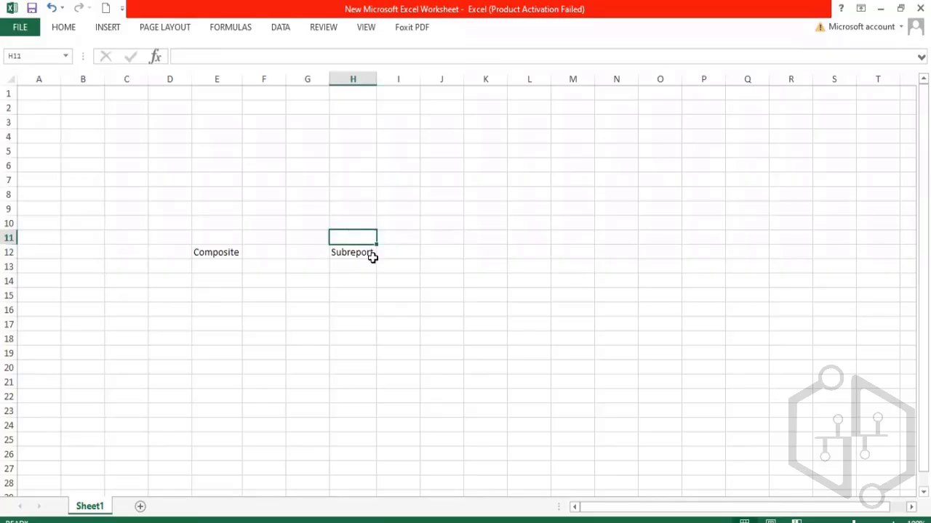
type("0")
type("022")
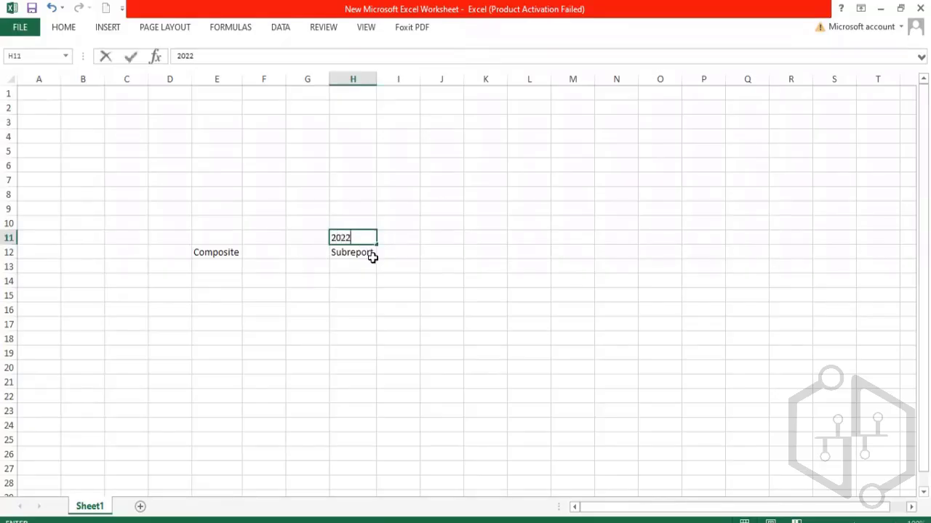
key("Return")
key("Return")
Step: Add month rows below Subreport: Jan in G13 with 100 in H13, and Feb in G14 with 500 in H14
key("Left")
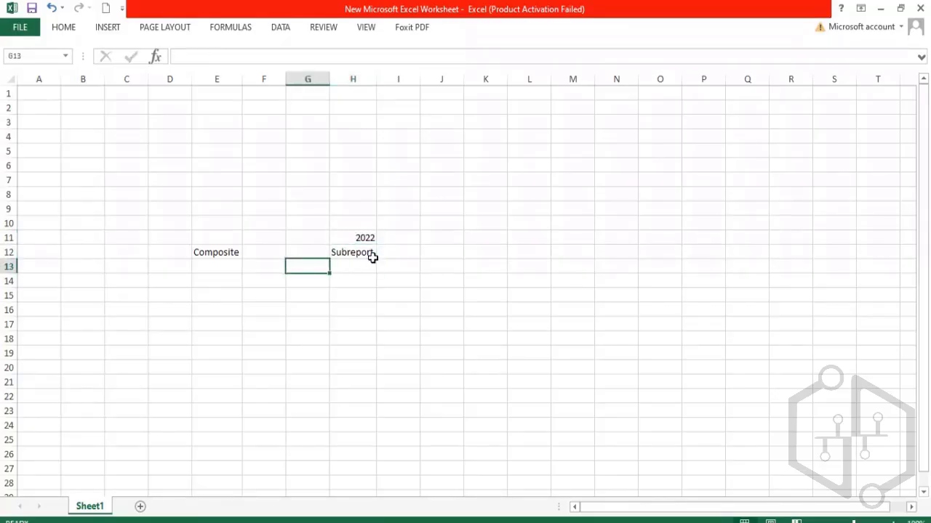
type("Jan")
key("Tab")
type("100")
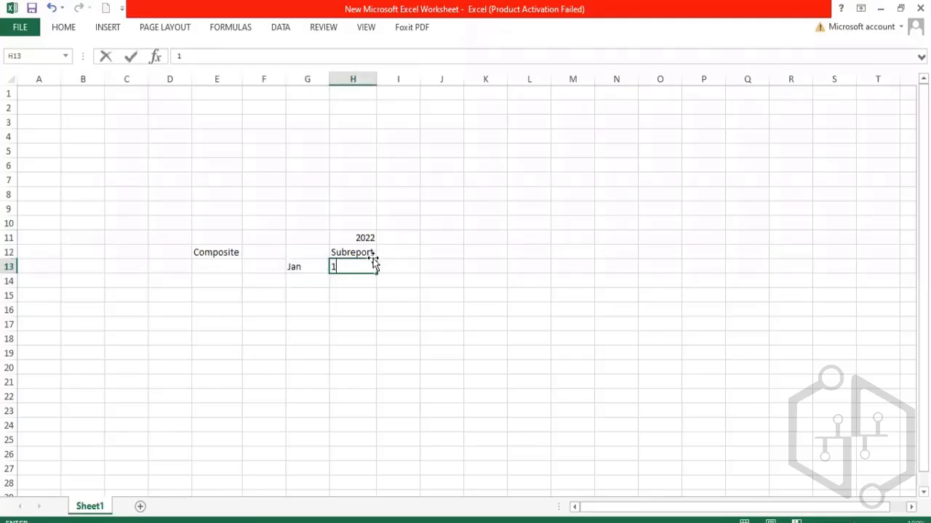
key("ctrl+Return")
key("Return")
key("Left")
type("Feb")
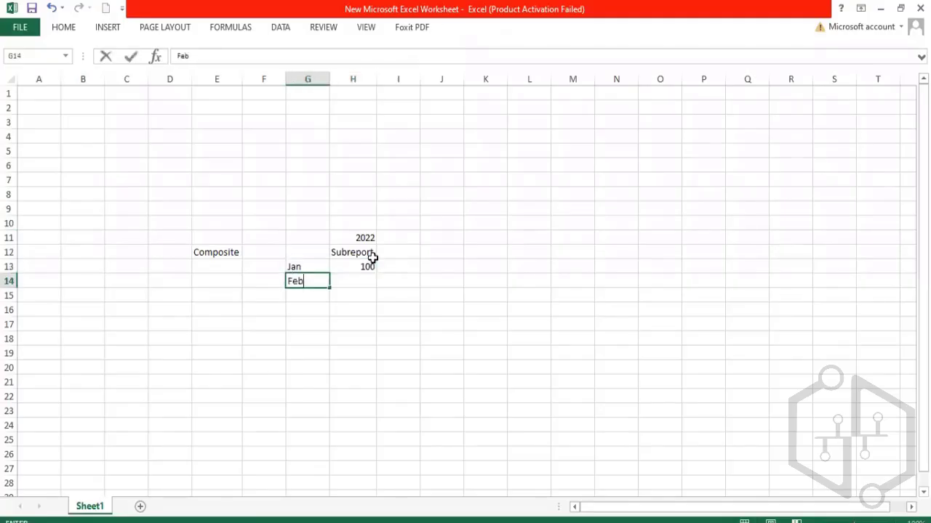
key("Tab")
type("500")
key("Tab")
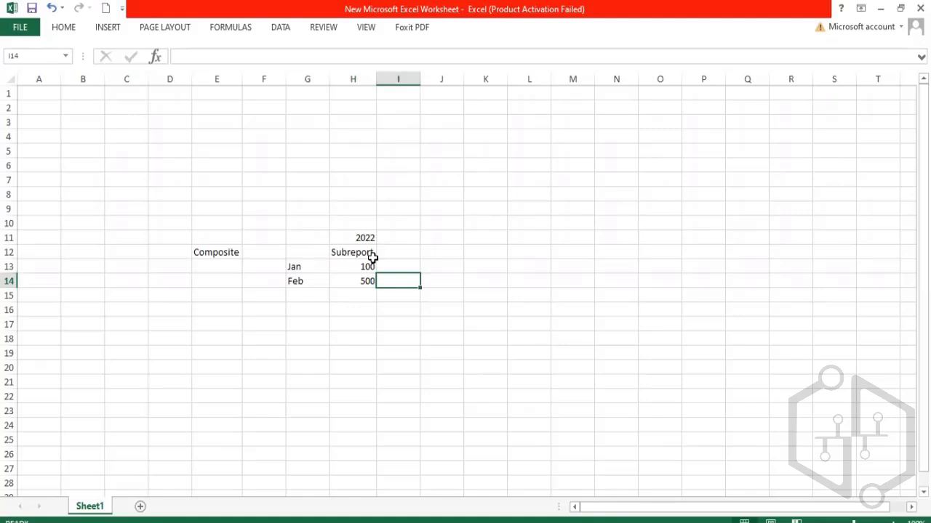
Step: Enter the year heading 2021 in I11 and a second sub-report label beneath it in I12
left_click(411, 243)
type("2021")
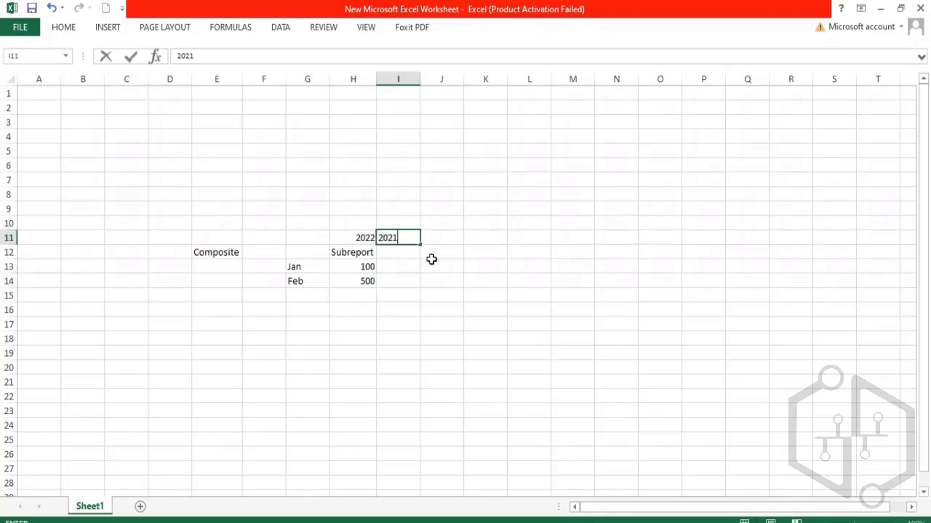
key("Return")
type("Sup")
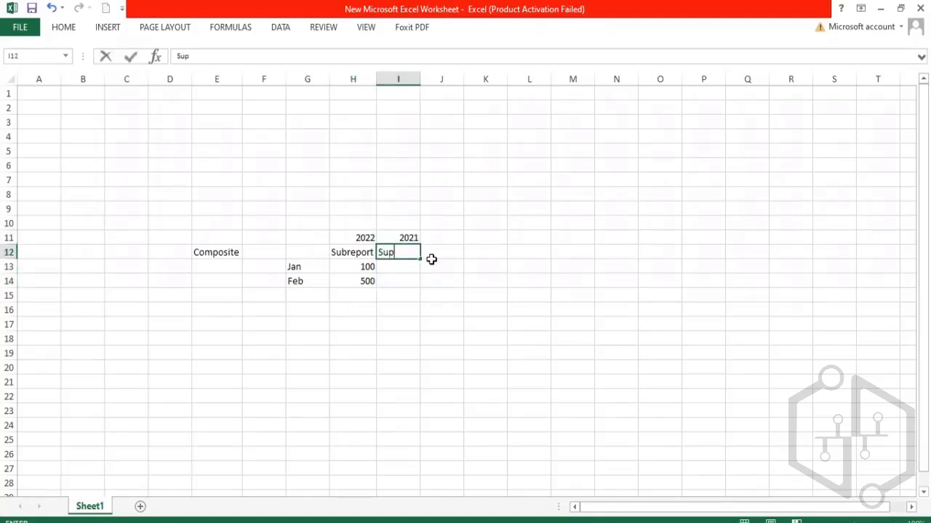
type("or")
key("BackSpace")
type("uprepo")
key("Return")
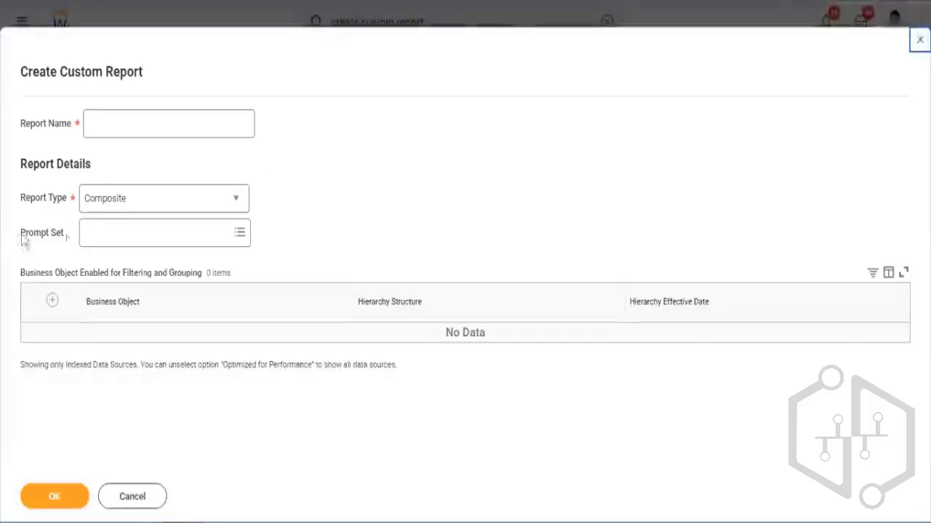
Step: Highlight the Prompt Set label in Workday's Create Custom Report form, and find and open the Create Prompt Set task
left_click_drag(22, 234, 61, 231)
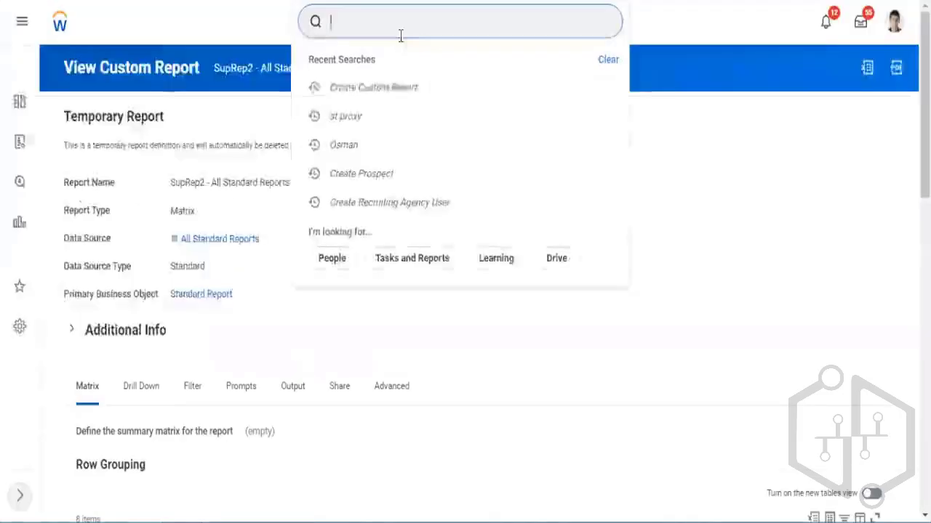
type("crea")
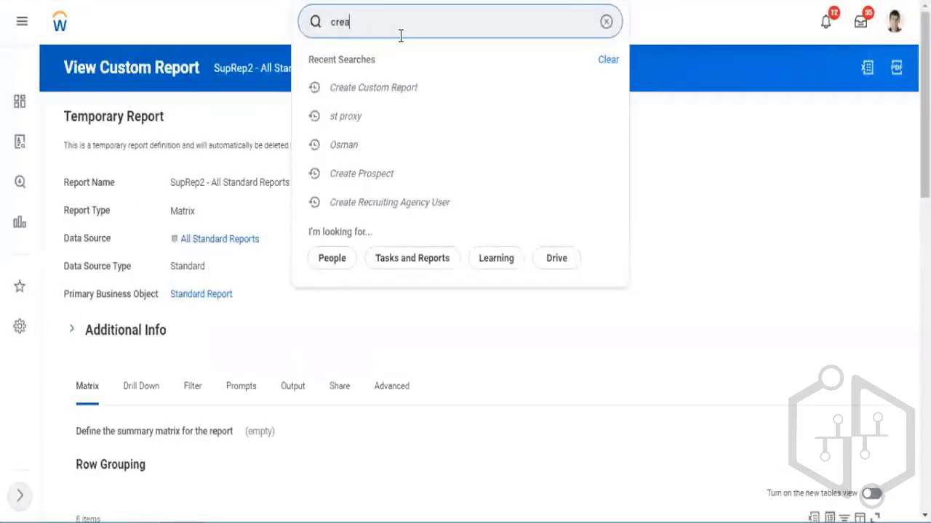
type("te poro")
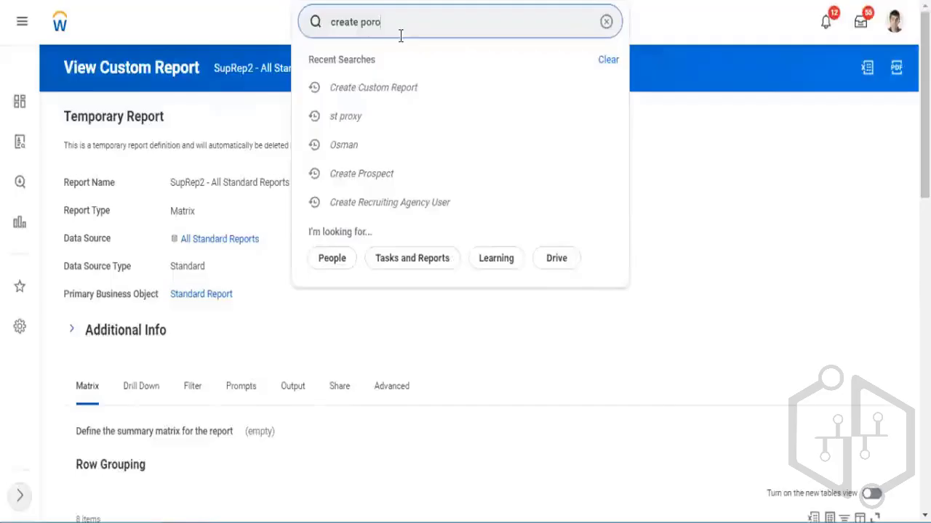
key("BackSpace")
key("BackSpace")
key("BackSpace")
type("romp")
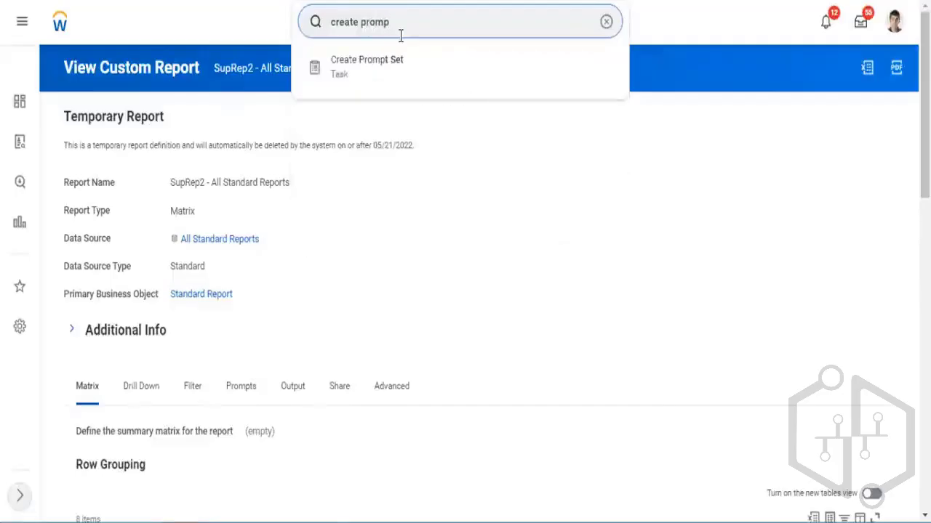
key("Down")
key("Return")
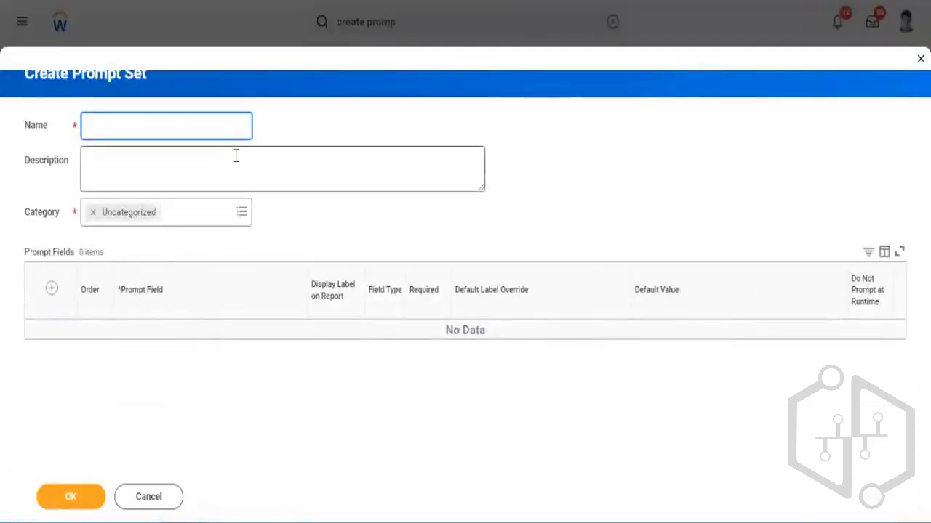
type("mpo")
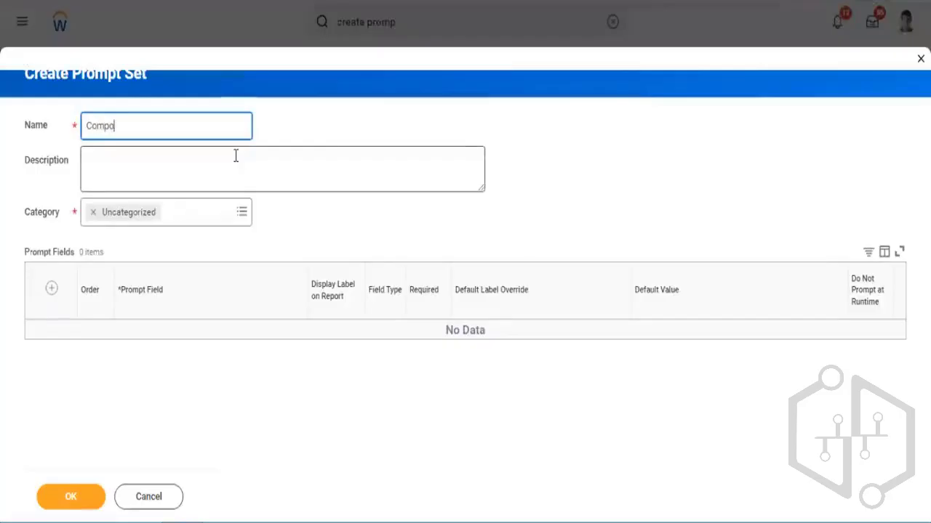
type("si")
key("BackSpace")
key("BackSpace")
key("BackSpace")
key("BackSpace")
key("BackSpace")
key("BackSpace")
key("BackSpace")
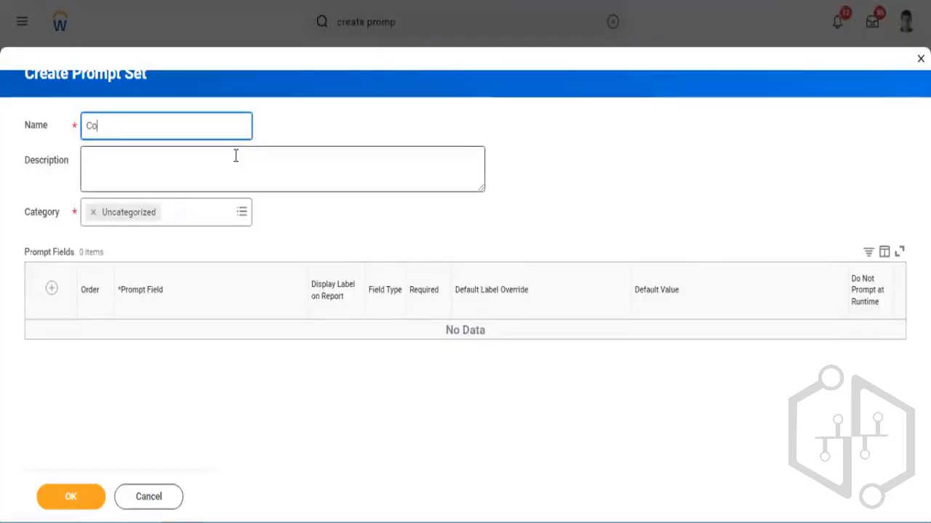
Step: Name the new prompt set Report Type
type("REpor")
key("BackSpace")
key("BackSpace")
type("eport T")
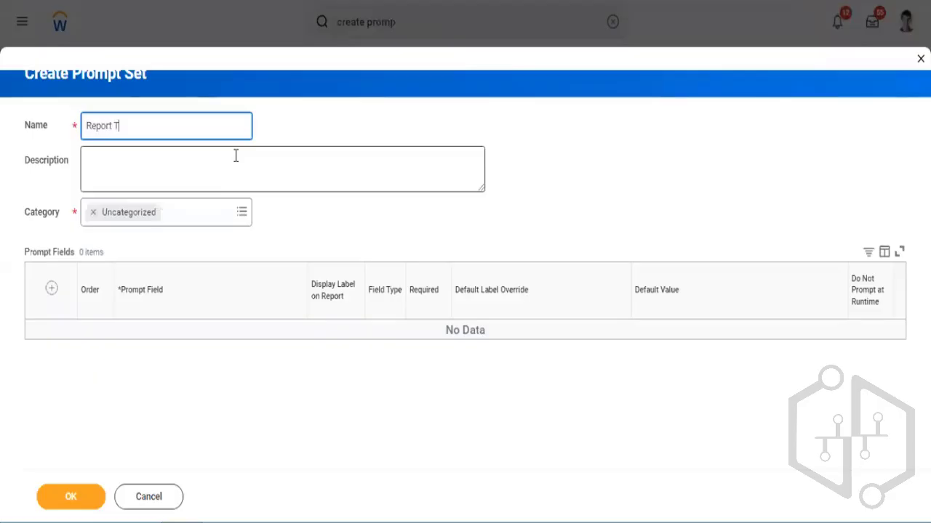
type("ype")
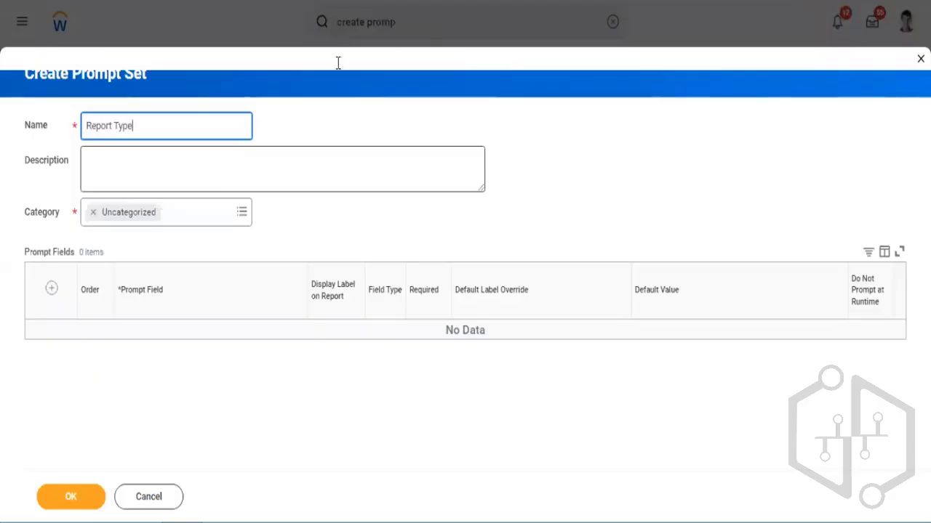
Step: Add a prompt field row and search its available fields for report type
left_click(52, 288)
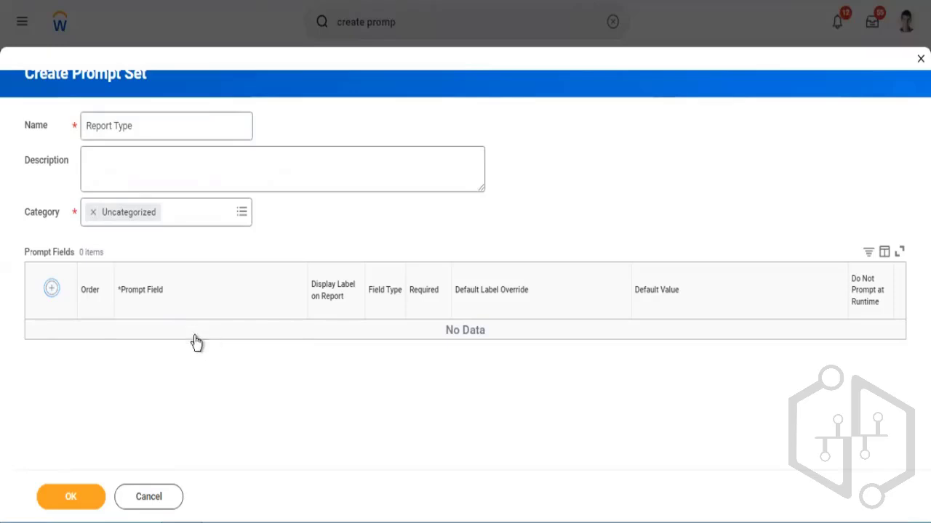
type("repo")
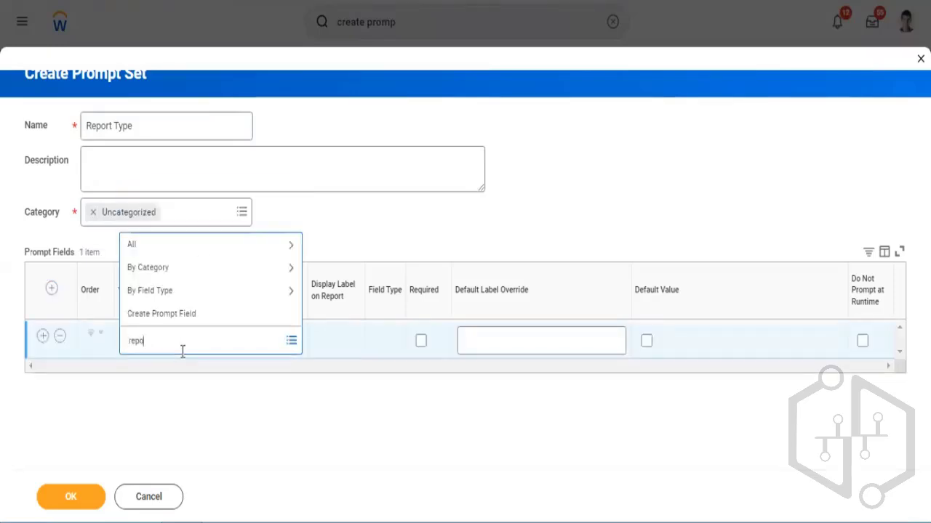
type("rt type")
key("Return")
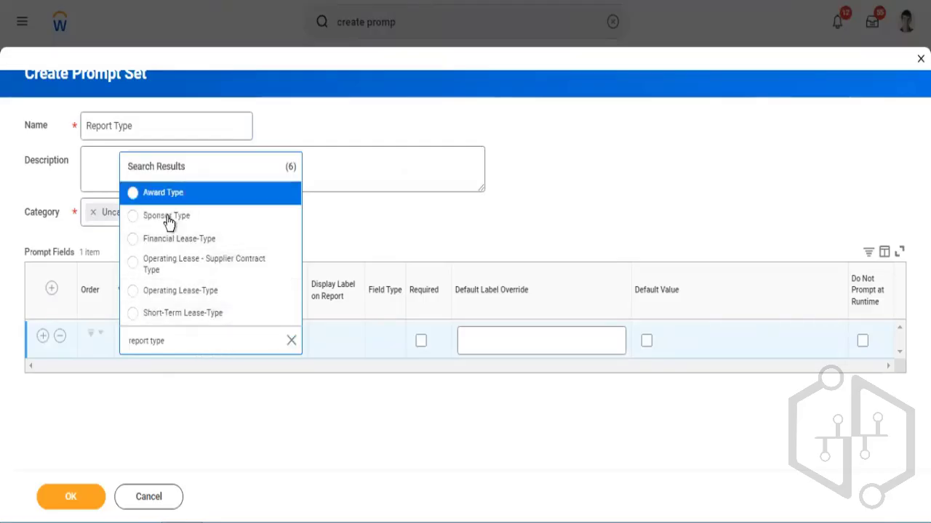
Step: Search the prompt fields for type instead and choose Worker Types for the first row
key("ctrl+a")
type("type")
key("Return")
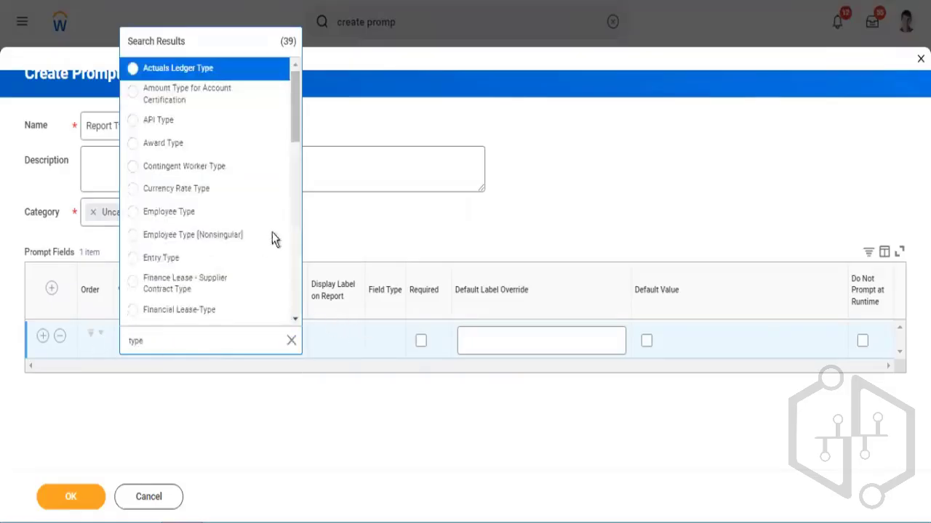
scroll(271, 237, "down", 2)
scroll(273, 237, "down", 8)
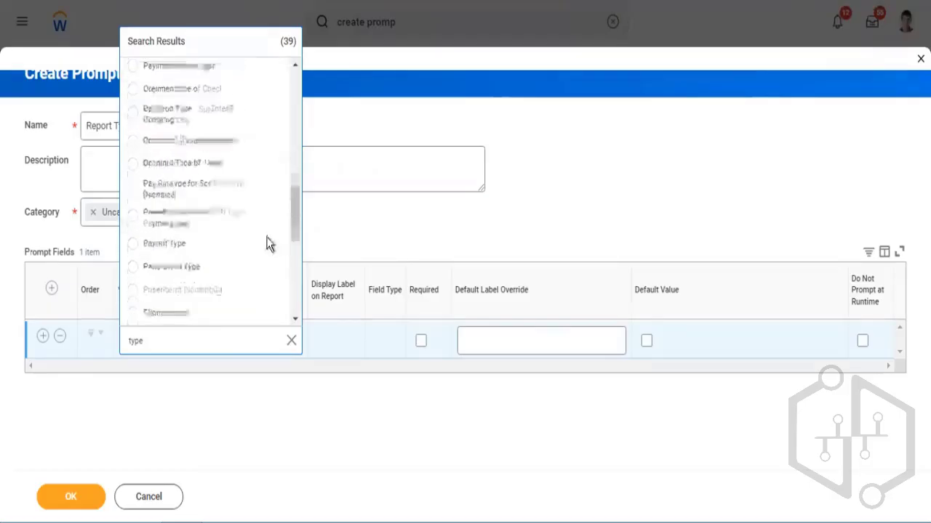
scroll(273, 237, "down", 1)
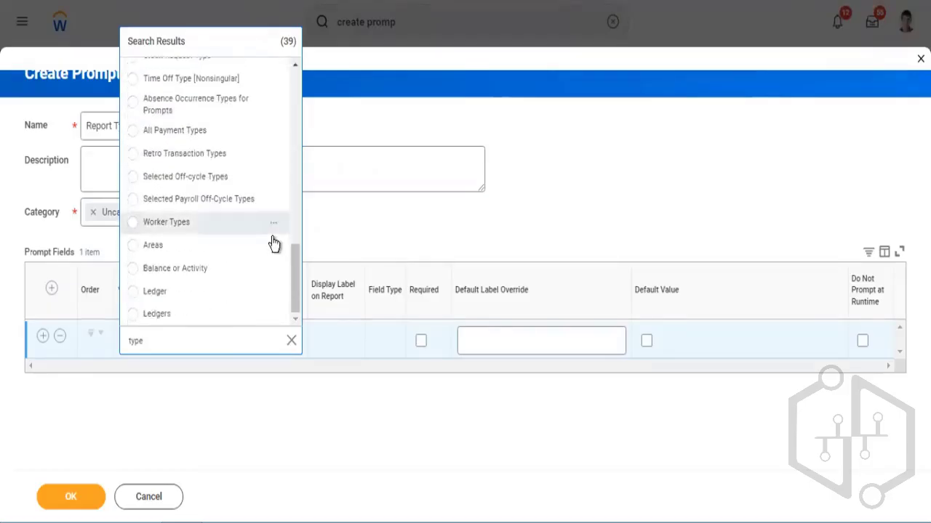
scroll(229, 284, "up", 3)
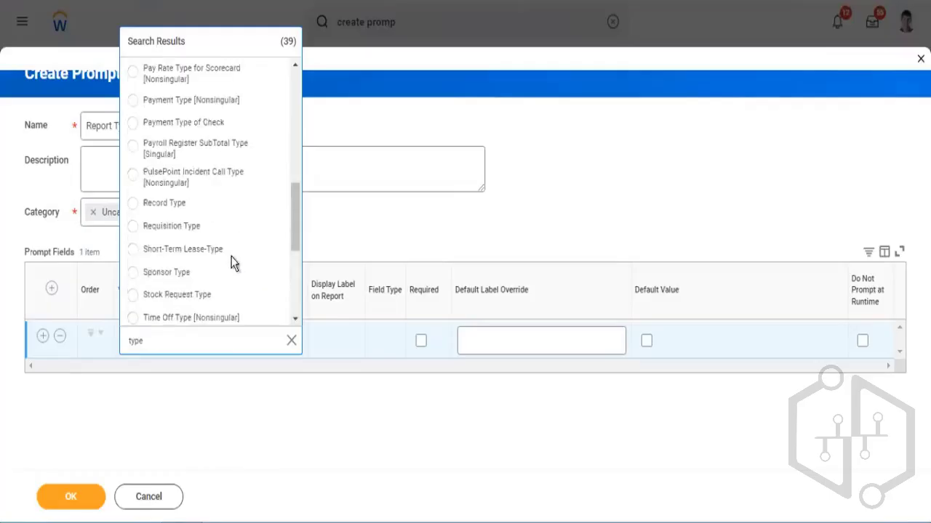
scroll(258, 260, "down", 2)
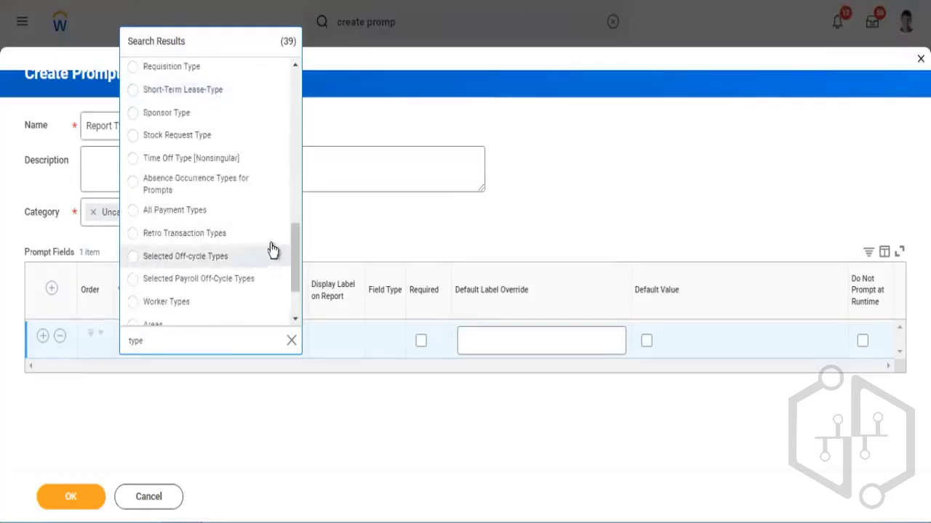
scroll(269, 251, "down", 2)
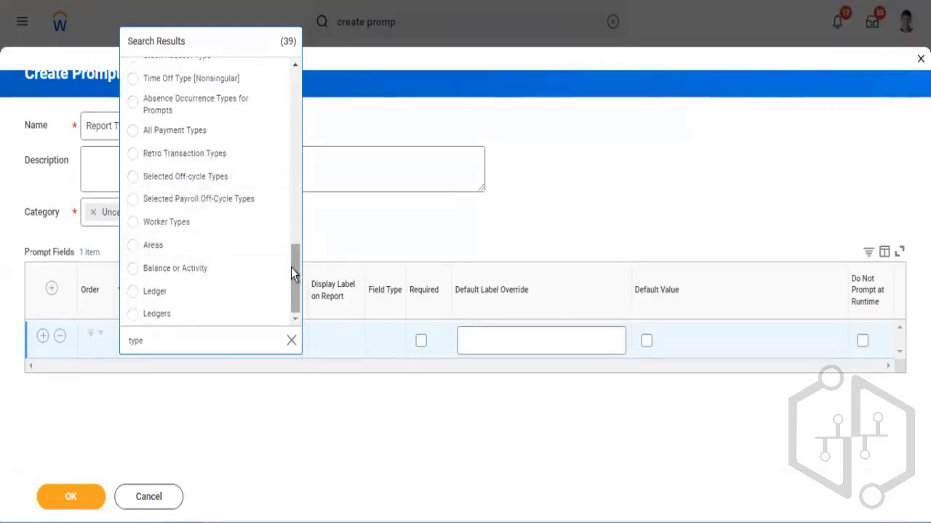
mouse_move(294, 292)
left_mouse_down()
mouse_move(296, 263)
mouse_move(287, 305)
left_mouse_up()
left_click(183, 223)
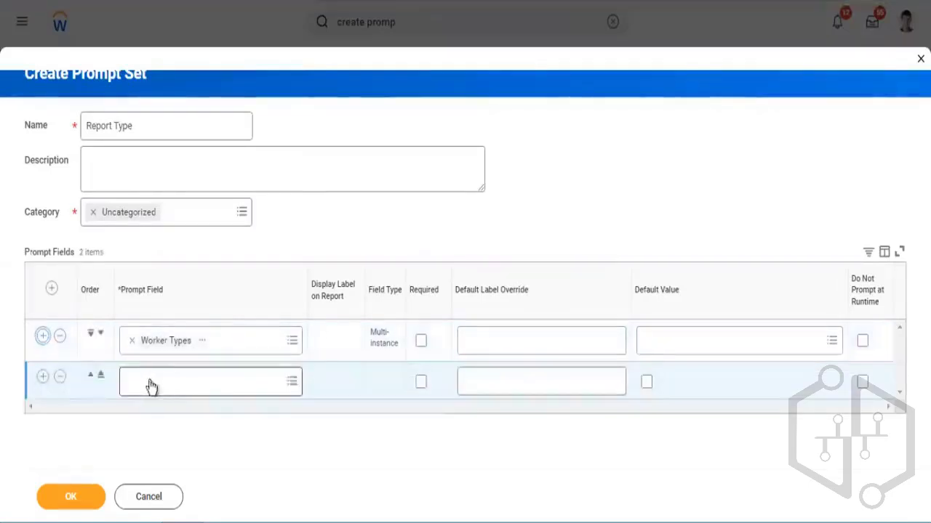
Step: Search the second row's prompt fields for company, compare the categories of the Company results, and choose the one categorized as Financial Reporting
left_click(143, 384)
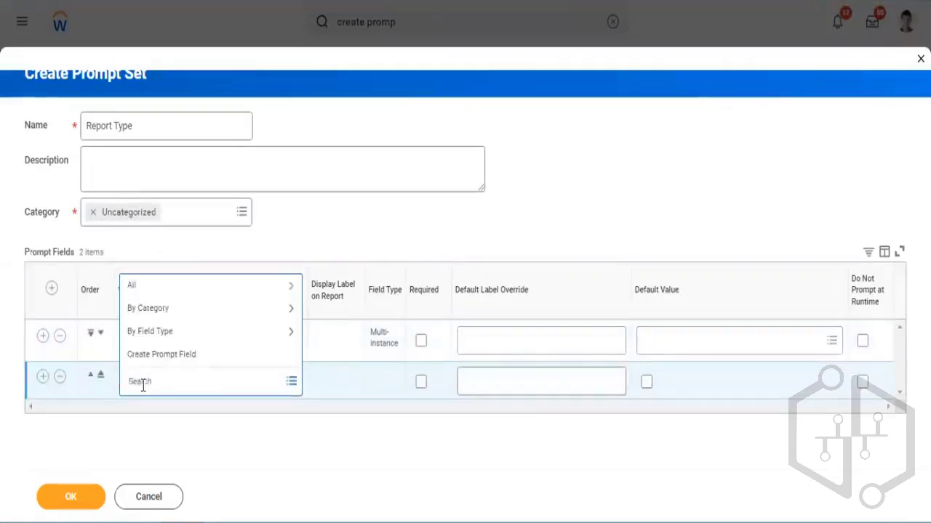
key("BackSpace")
key("BackSpace")
key("BackSpace")
key("BackSpace")
type("mpany")
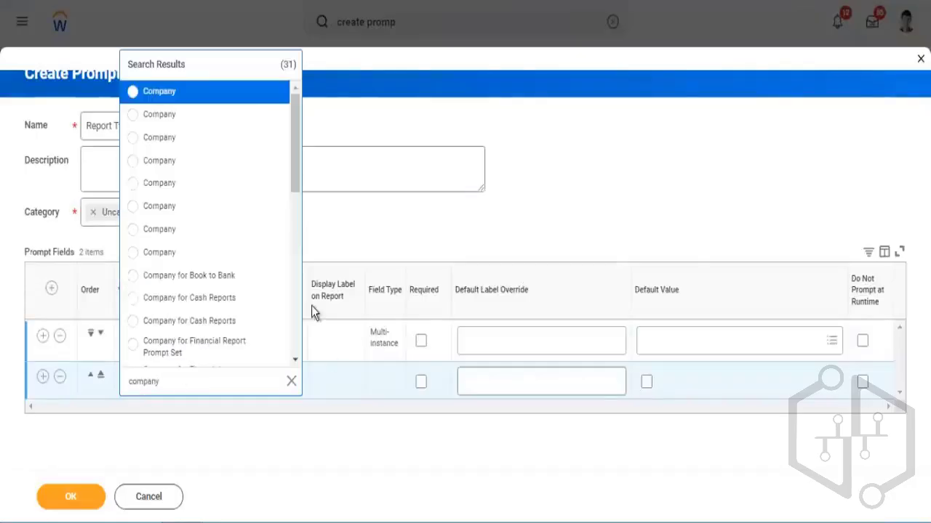
left_click(276, 101)
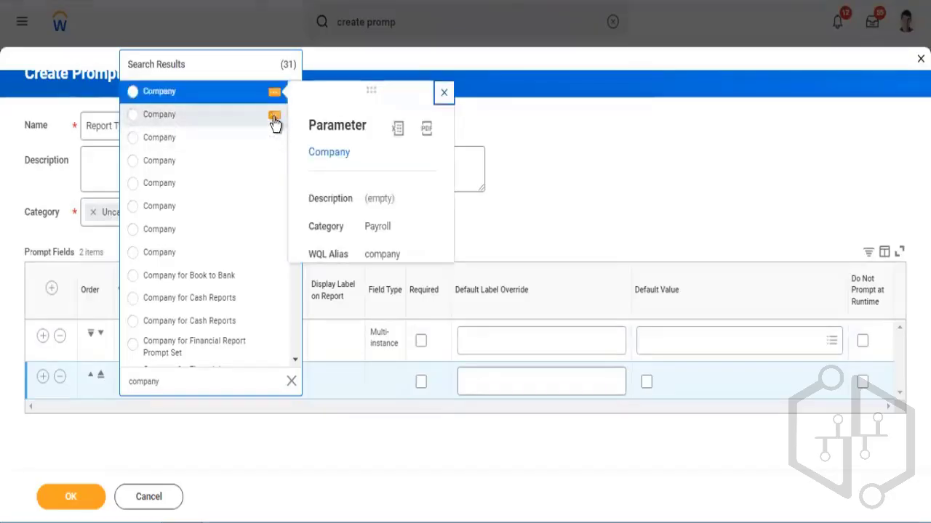
left_click(274, 120)
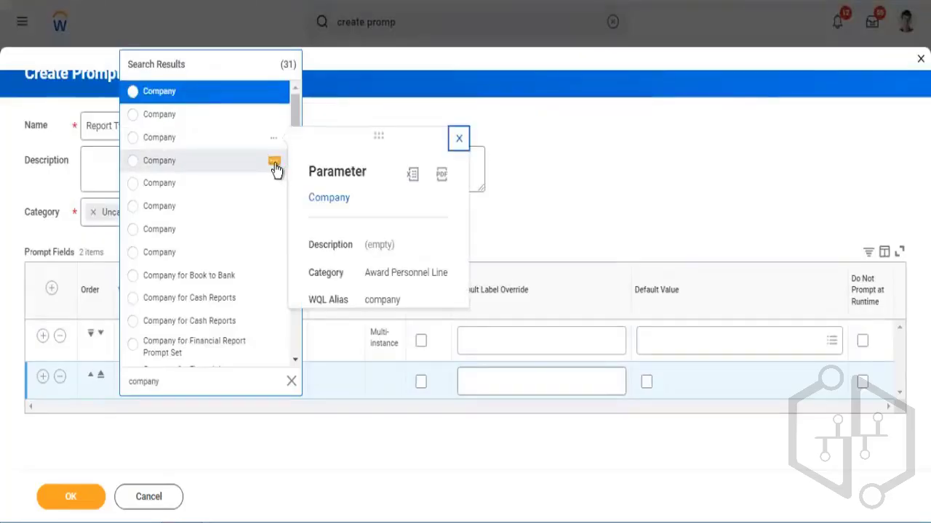
mouse_move(275, 169)
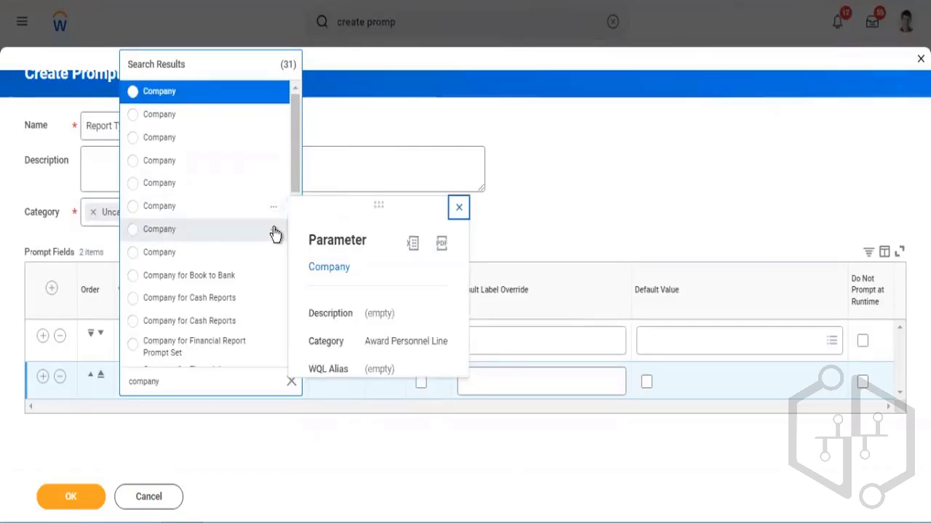
mouse_move(274, 232)
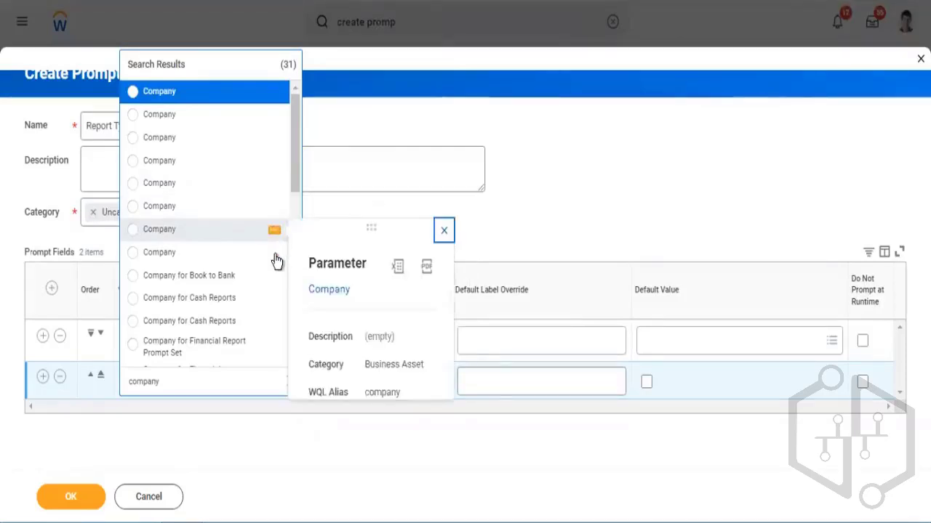
mouse_move(275, 261)
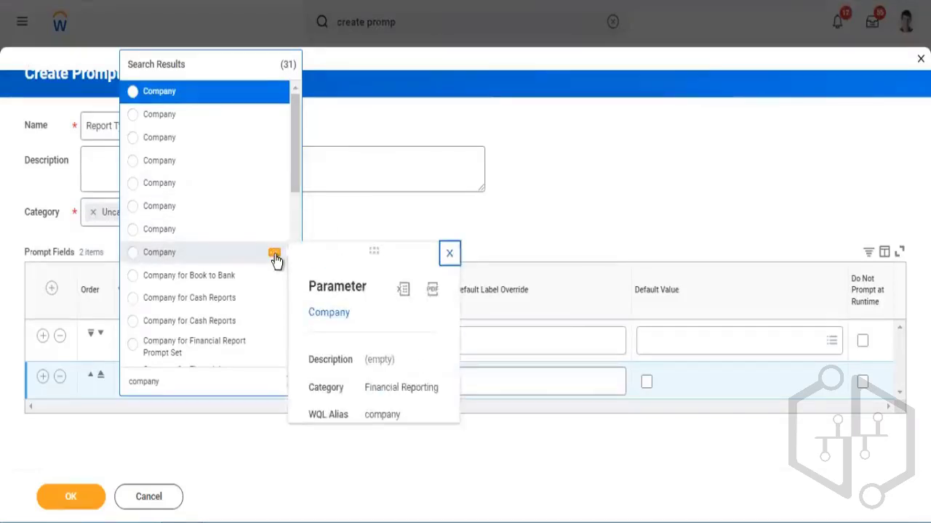
left_click(182, 258)
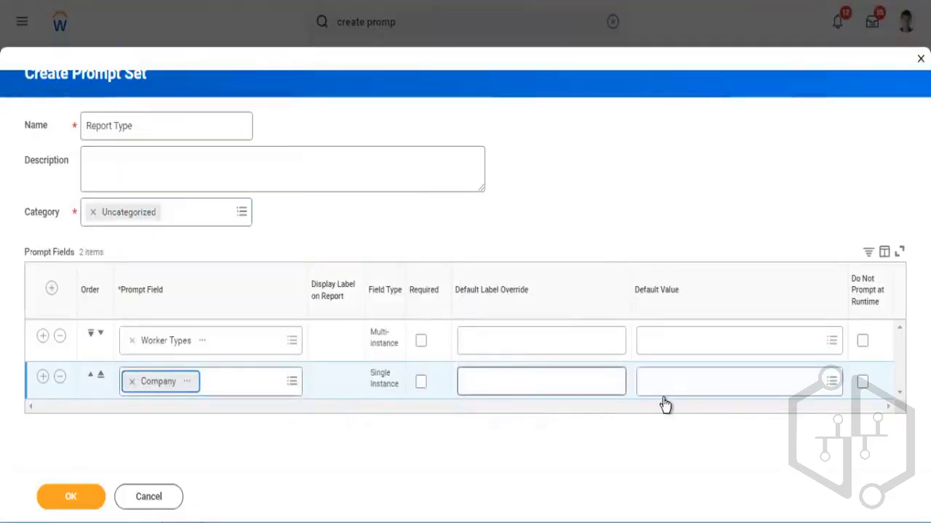
Step: Look through the companies offered as default values for the Company prompt field
left_click(683, 389)
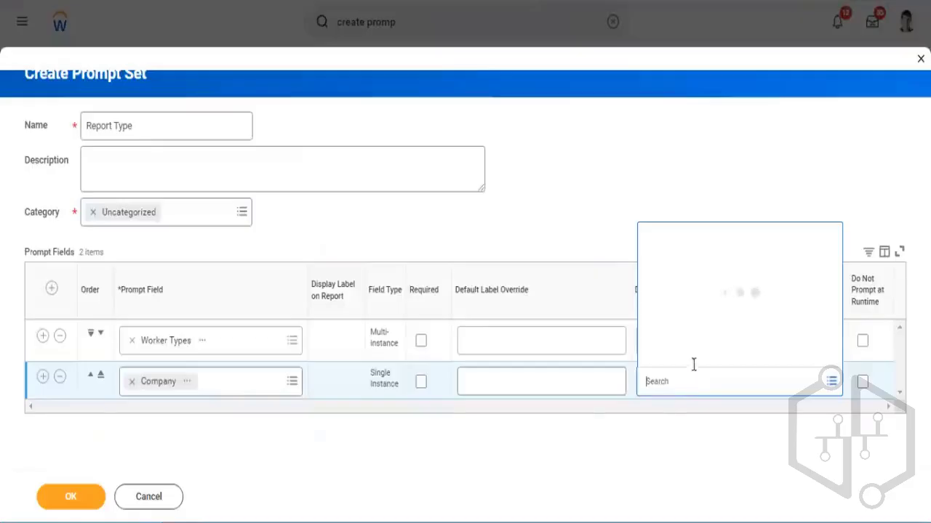
scroll(748, 269, "down", 5)
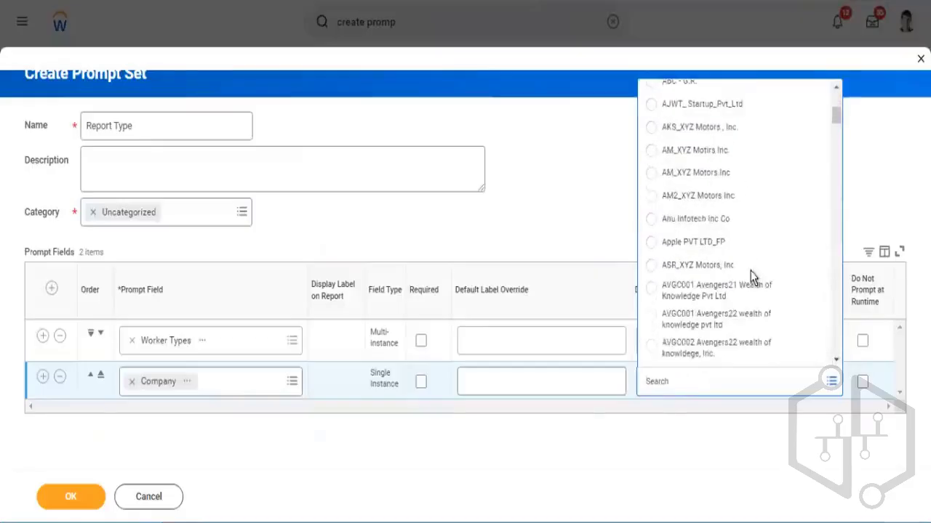
scroll(752, 276, "down", 3)
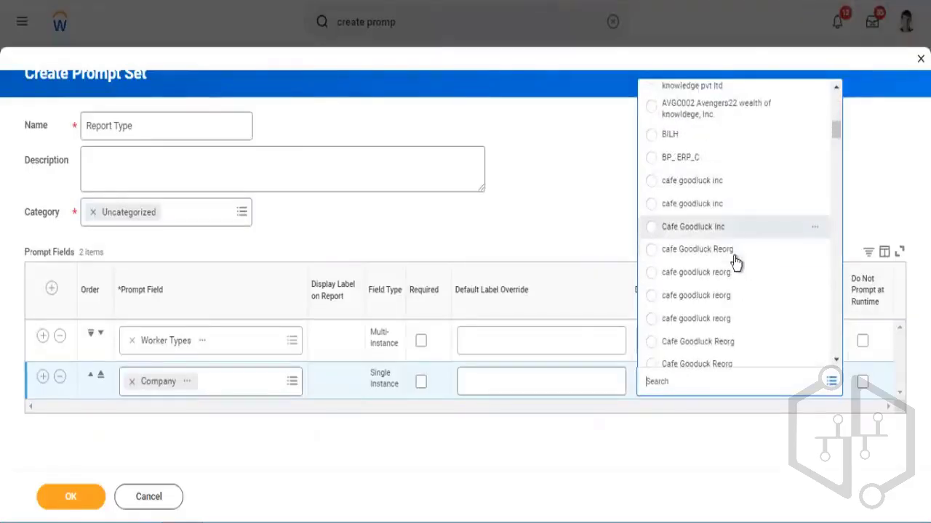
scroll(736, 262, "down", 5)
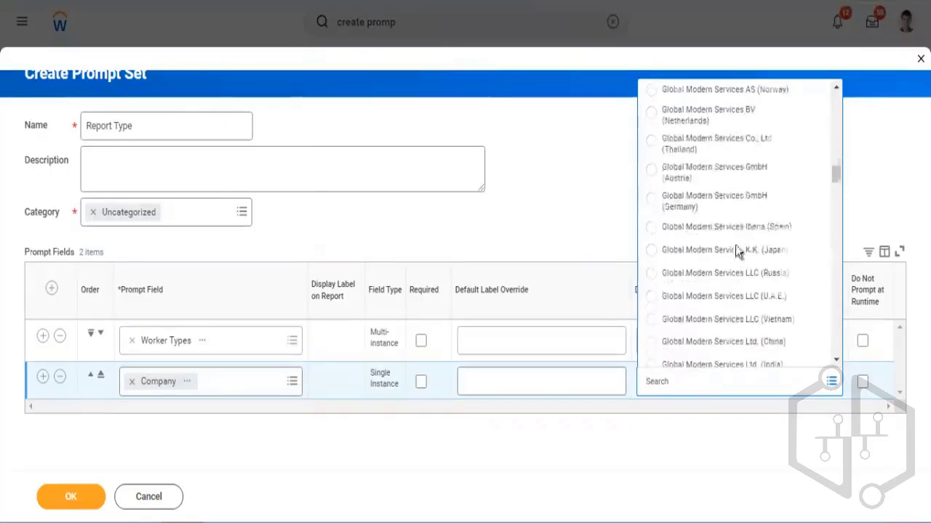
scroll(733, 210, "down", 3)
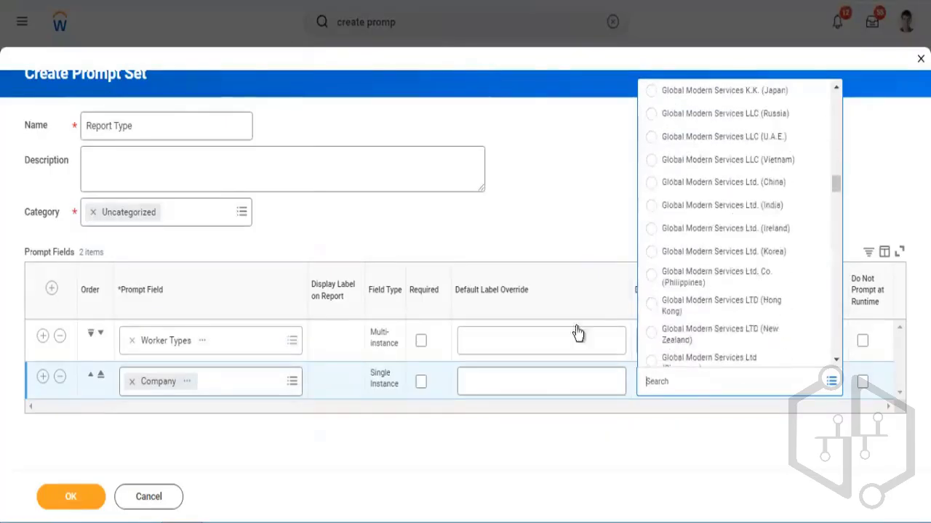
Step: Search for company again and switch the second row to the Company prompt field categorized as Payroll
left_click(291, 383)
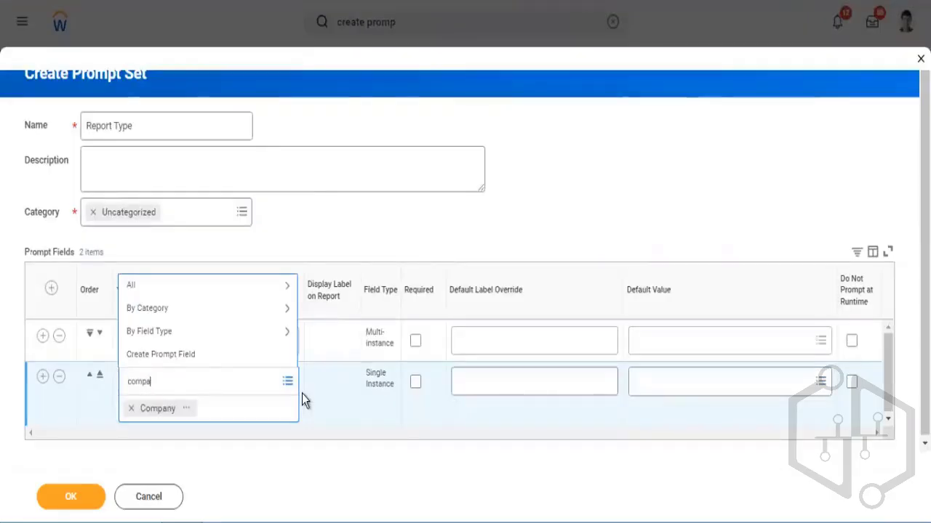
type("company")
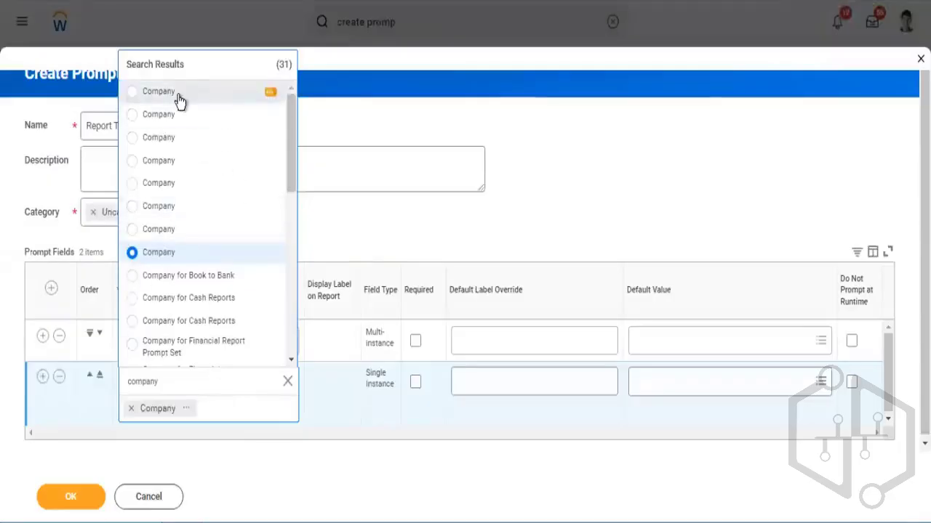
left_click(694, 389)
Step: Examine the default company choices of the newly chosen Company field and check its category in the parameter details
left_click(692, 387)
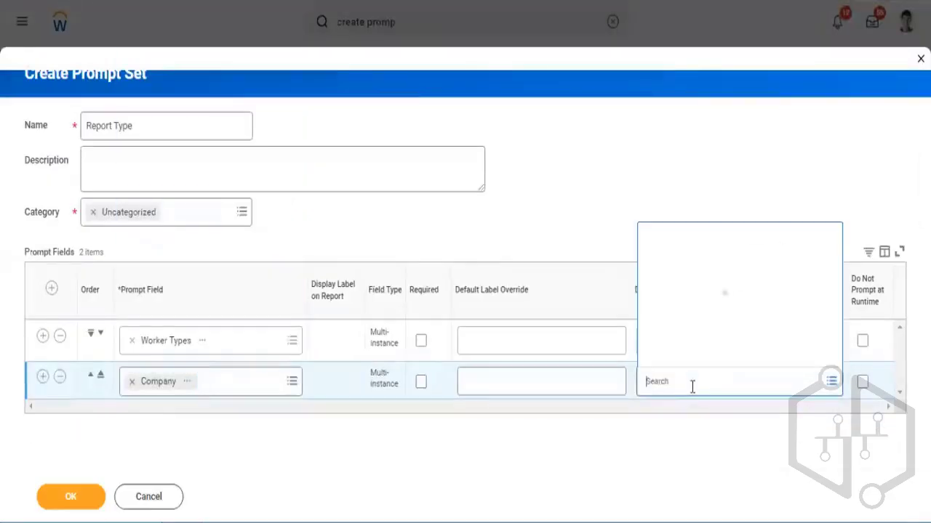
left_click(725, 345)
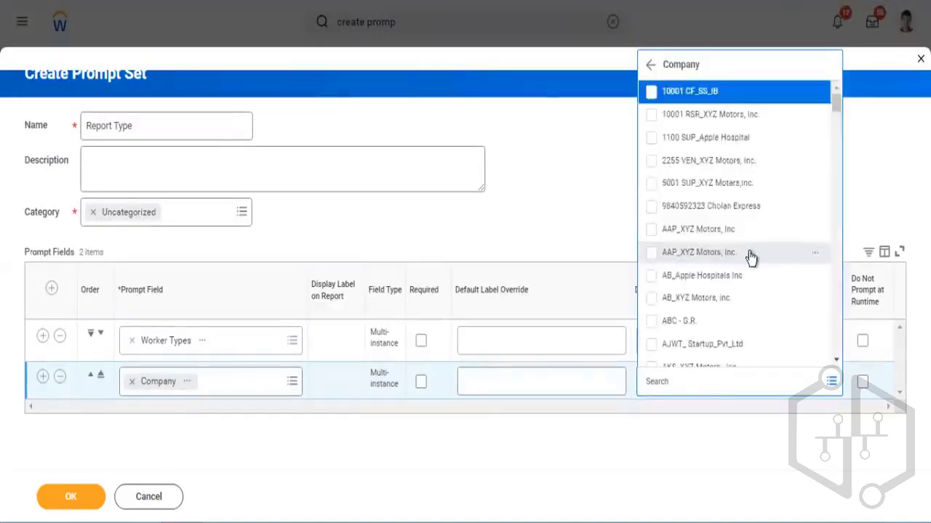
scroll(752, 259, "down", 10)
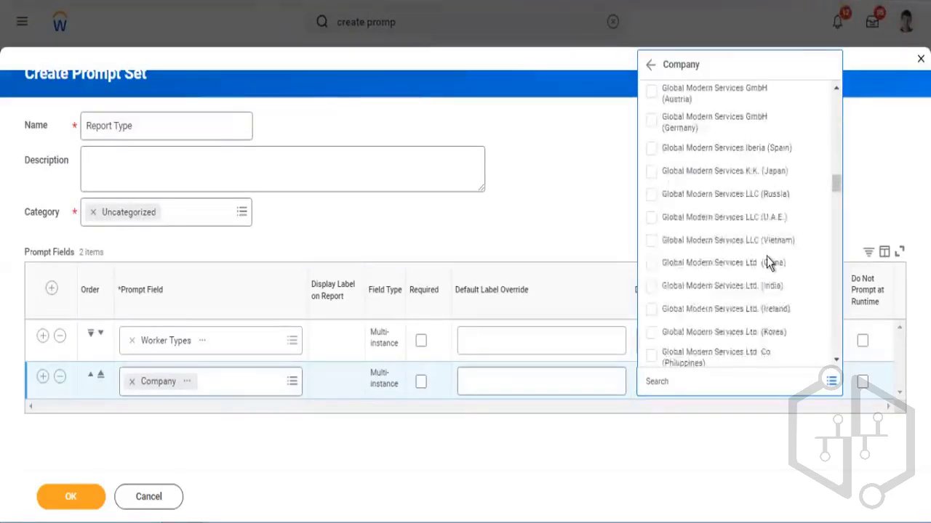
scroll(766, 264, "up", 5)
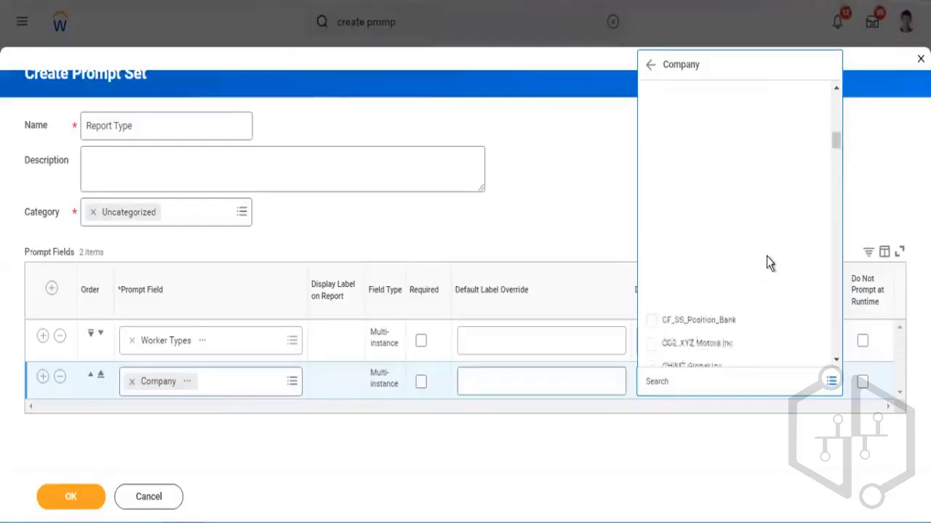
left_click(197, 382)
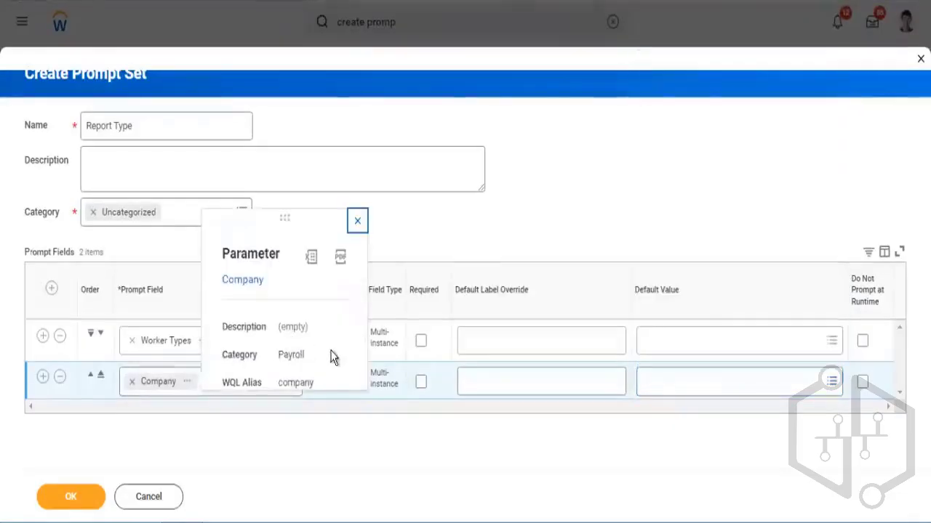
left_click_drag(301, 356, 186, 422)
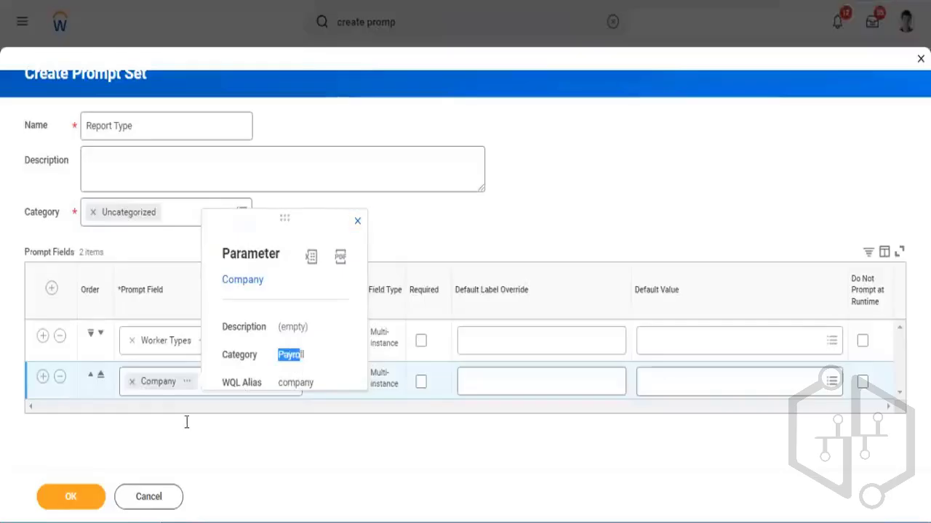
Step: Replace the second row's field by searching for company, comparing parameter details, and choosing the Company field categorized as Reporting Transaction
left_click(131, 382)
type("c")
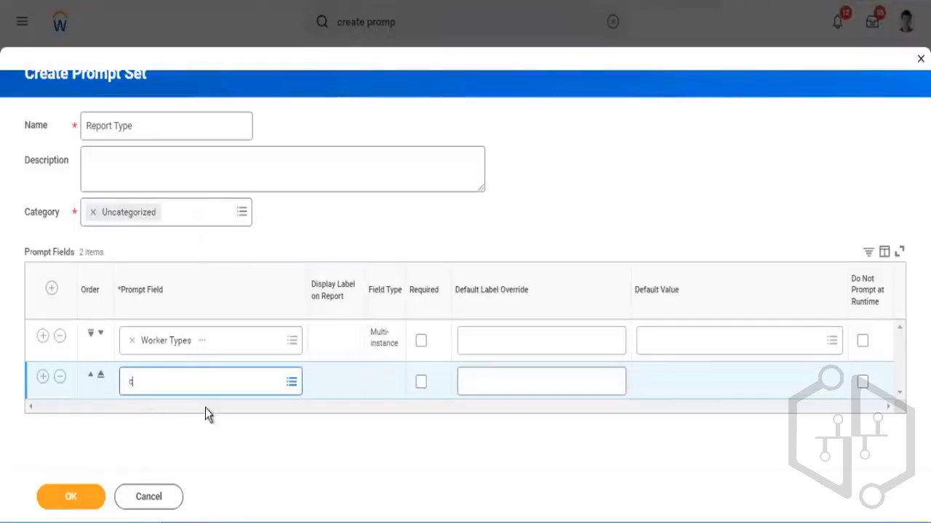
type("ompany")
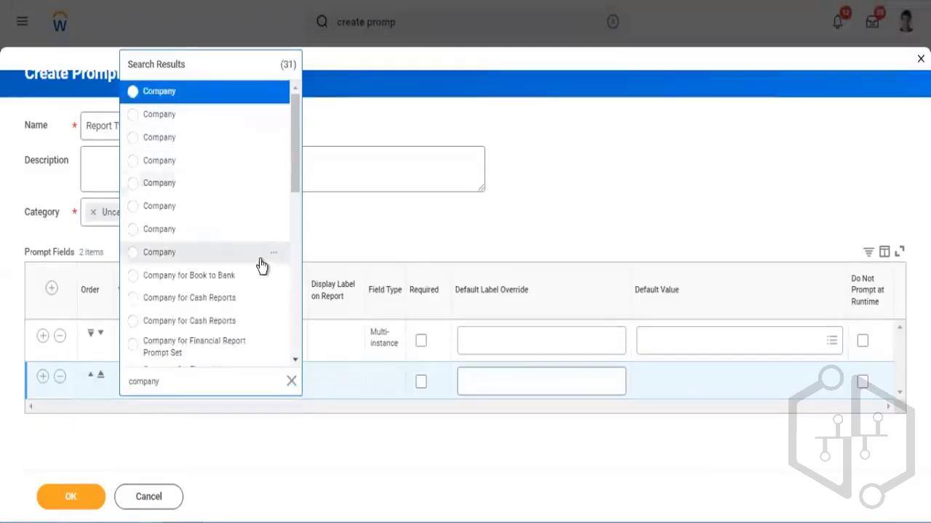
left_click(274, 252)
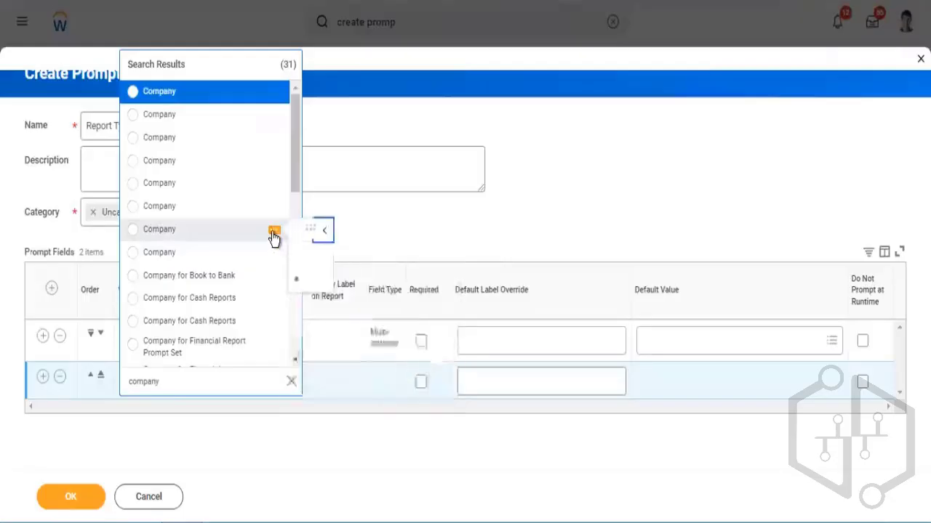
mouse_move(274, 237)
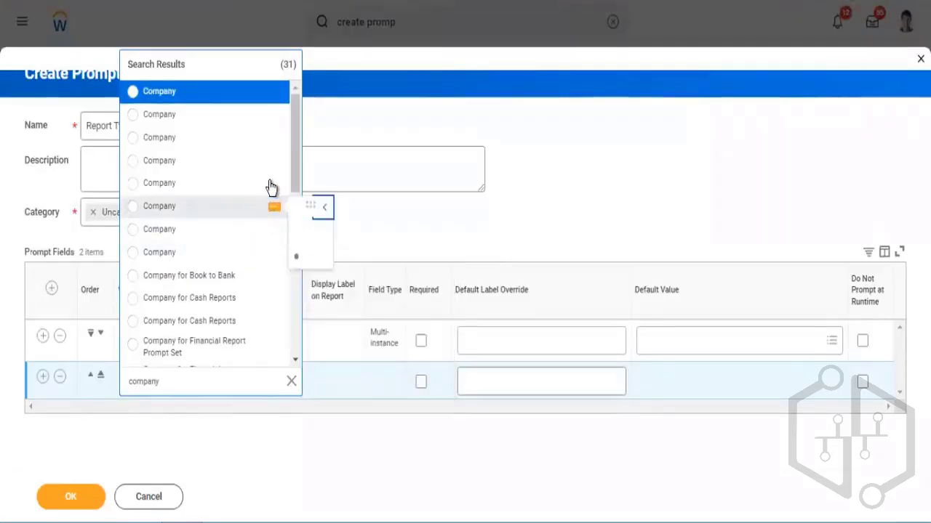
mouse_move(273, 185)
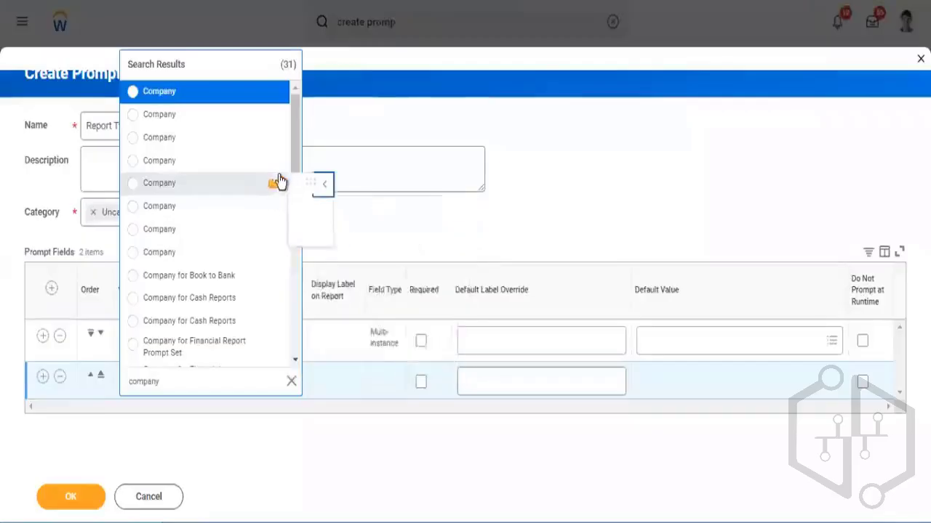
mouse_move(276, 165)
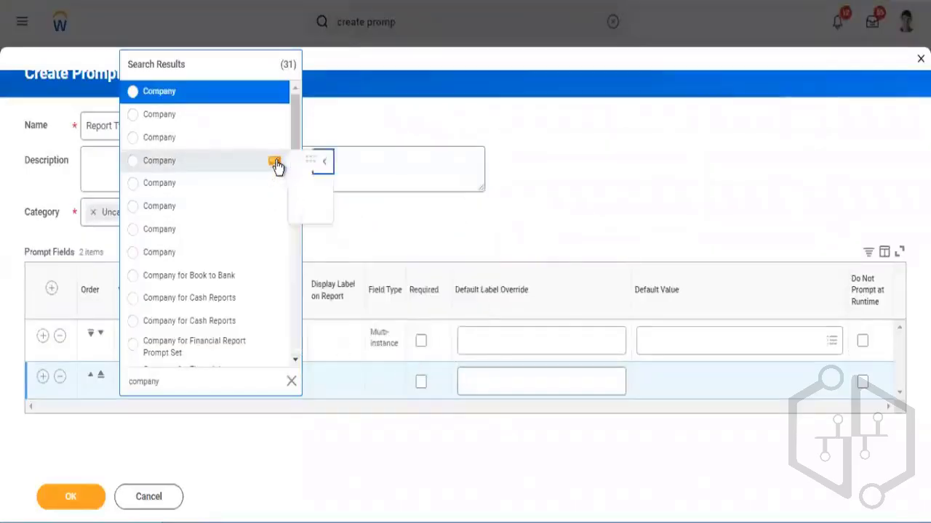
mouse_move(275, 142)
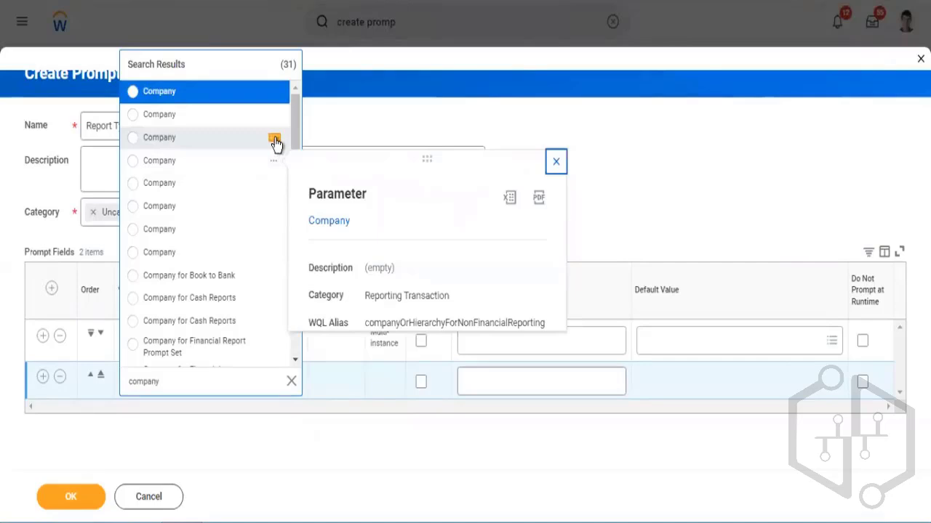
left_click(196, 165)
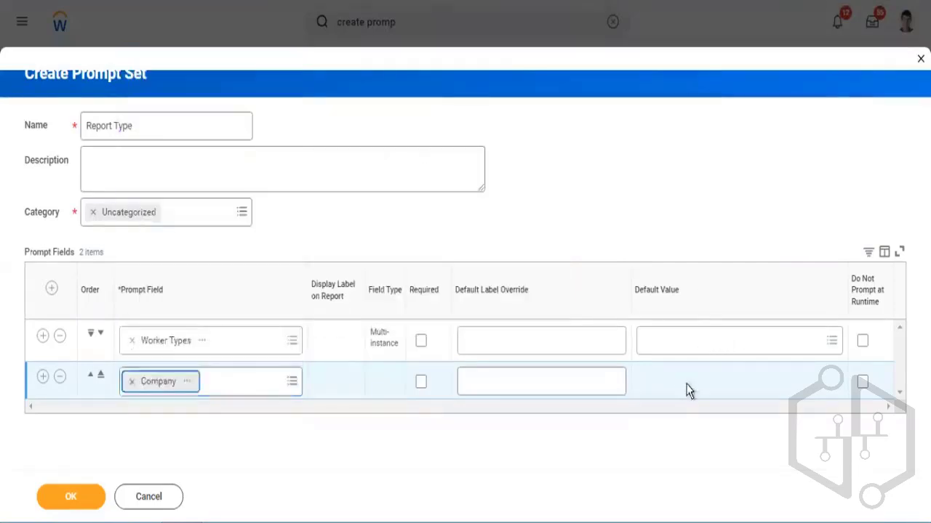
Step: Look through the default company choices for the Company row, and submit the prompt set
left_click(687, 382)
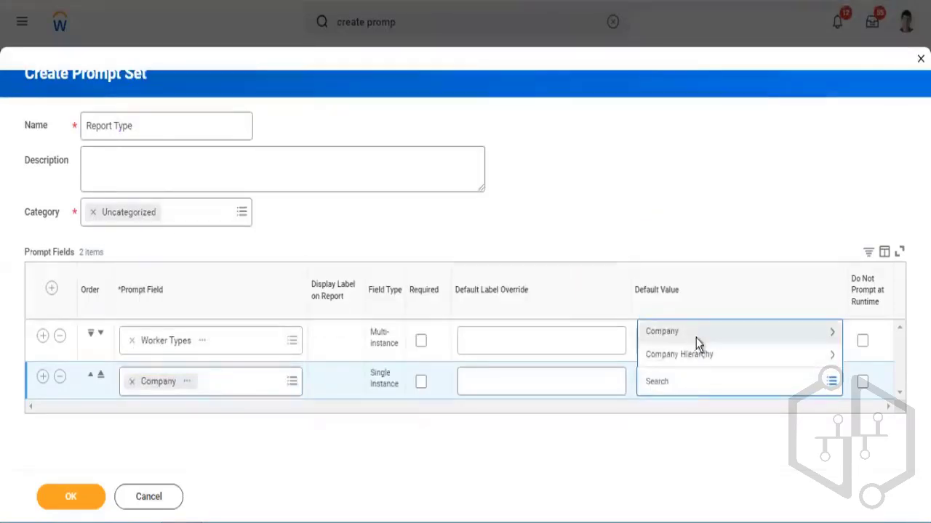
left_click(696, 344)
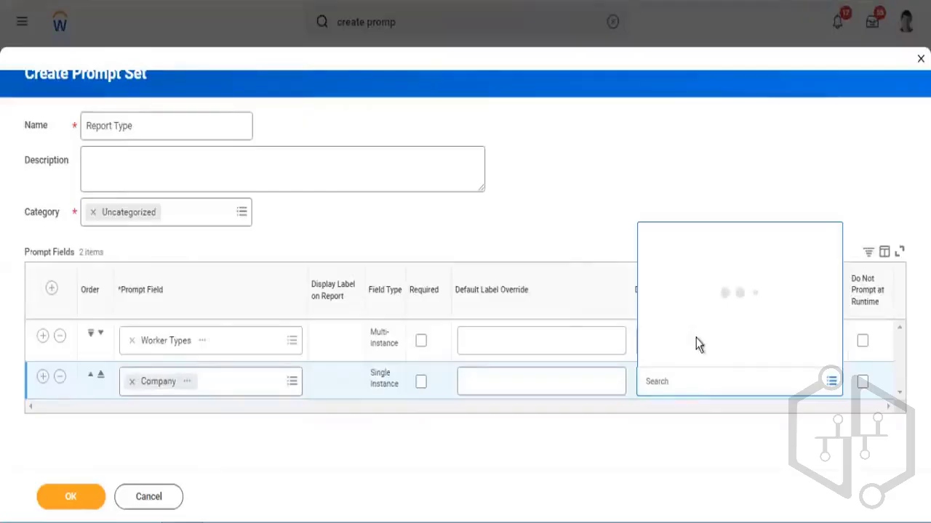
scroll(742, 254, "down", 5)
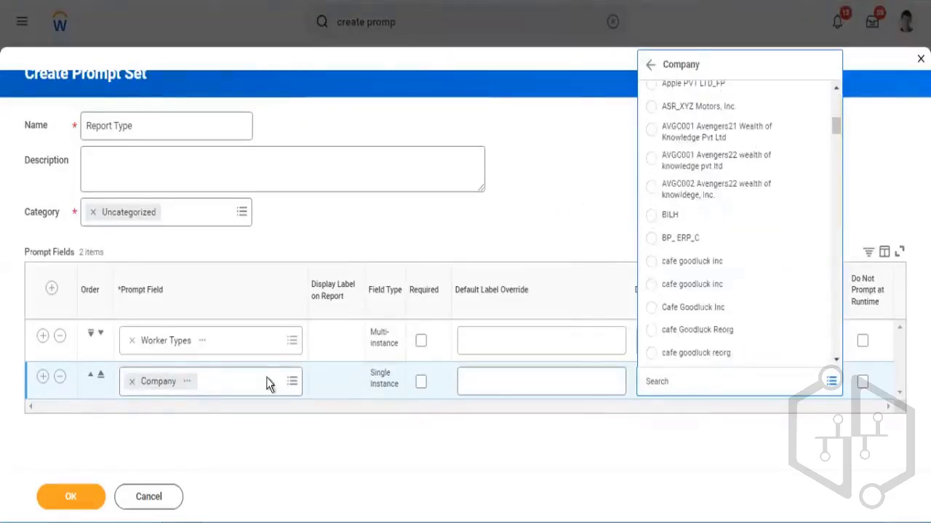
left_click(97, 458)
left_click(69, 498)
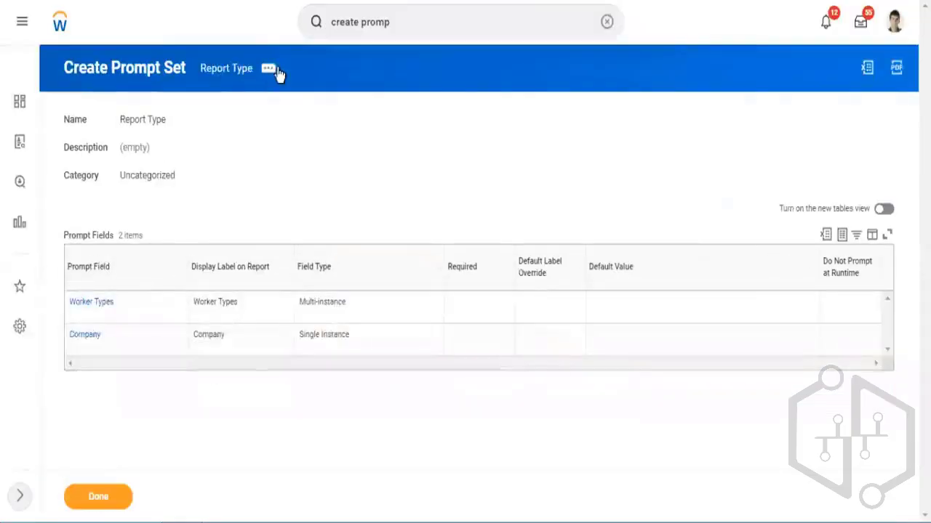
Step: Return to the Create Custom Report form and set the composite report's Prompt Set to Report Type
left_click(277, 79)
left_click(296, 129)
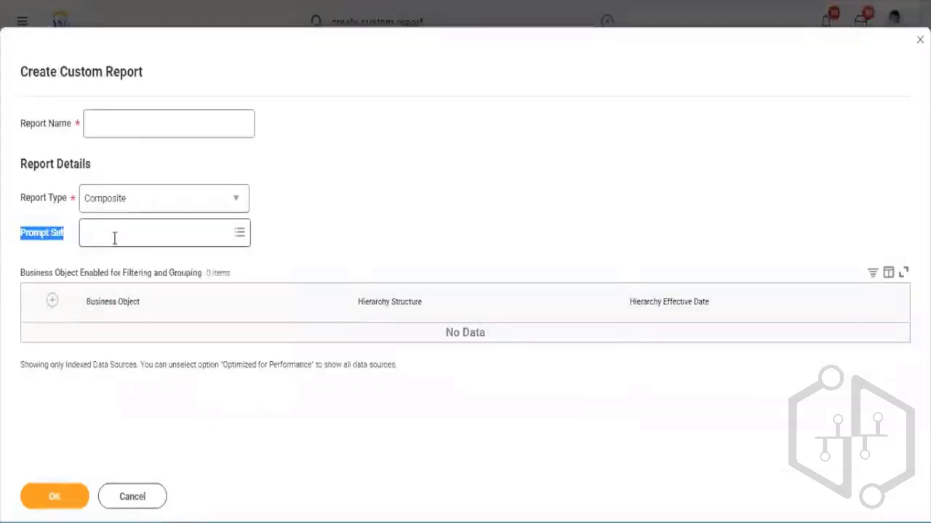
left_click(114, 238)
type("Report Type")
key("Return")
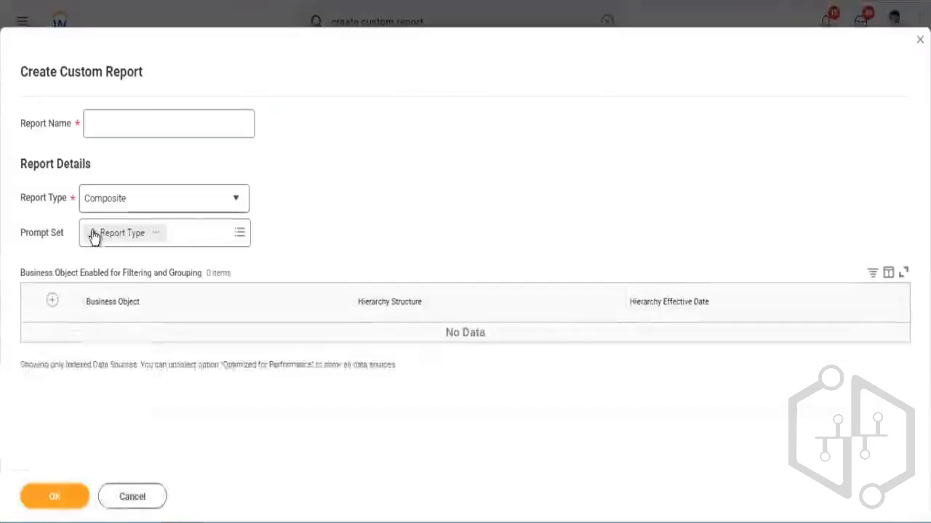
Step: Clear the composite report's Prompt Set and name the report All Reports in Tenant
left_click(90, 233)
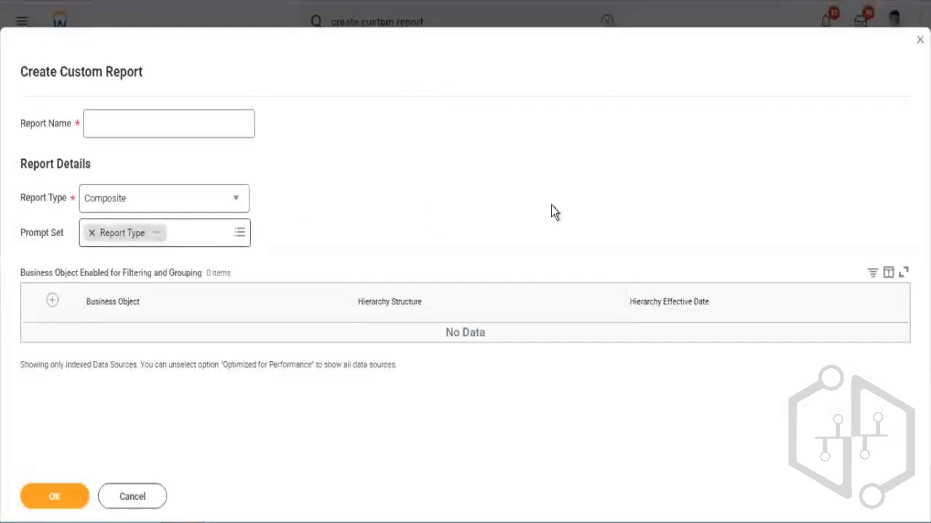
left_click(160, 129)
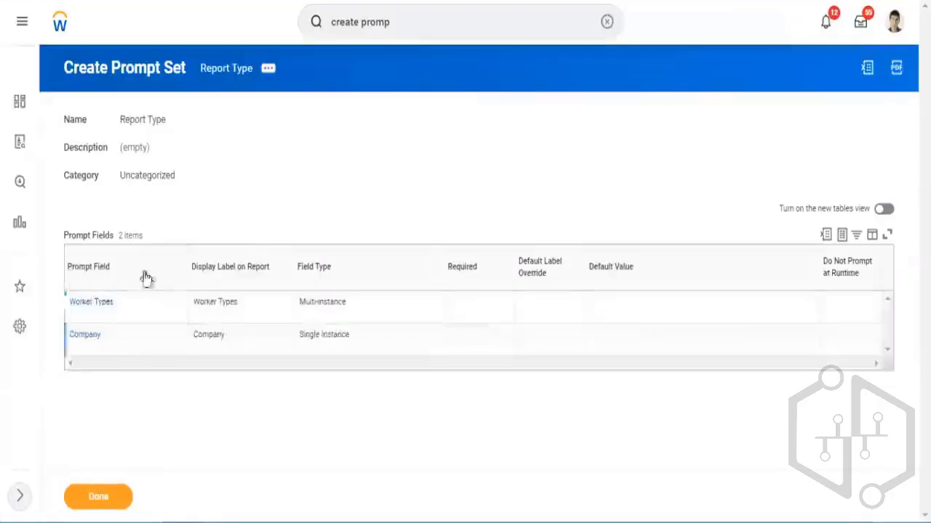
left_click_drag(119, 345, 70, 318)
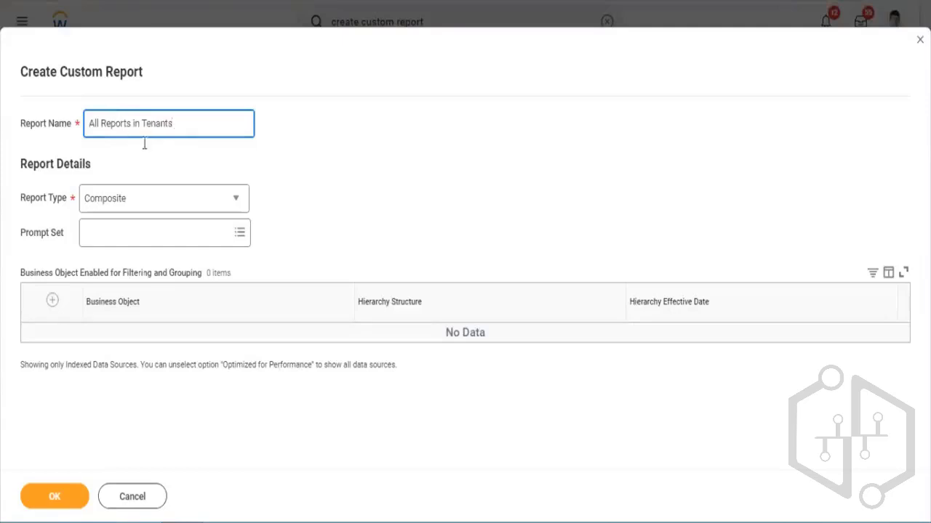
key("BackSpace")
key("ctrl+a")
left_click(23, 398)
Step: Add a row to the business objects enabled for filtering and grouping, and check the row grouping field of SubRep1 - All Custom Reports
left_click(52, 300)
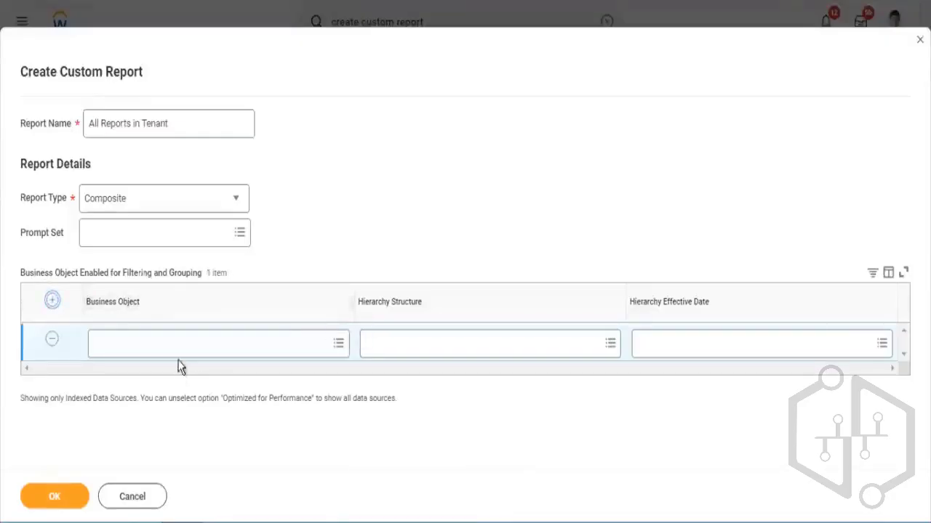
triple_click(129, 308)
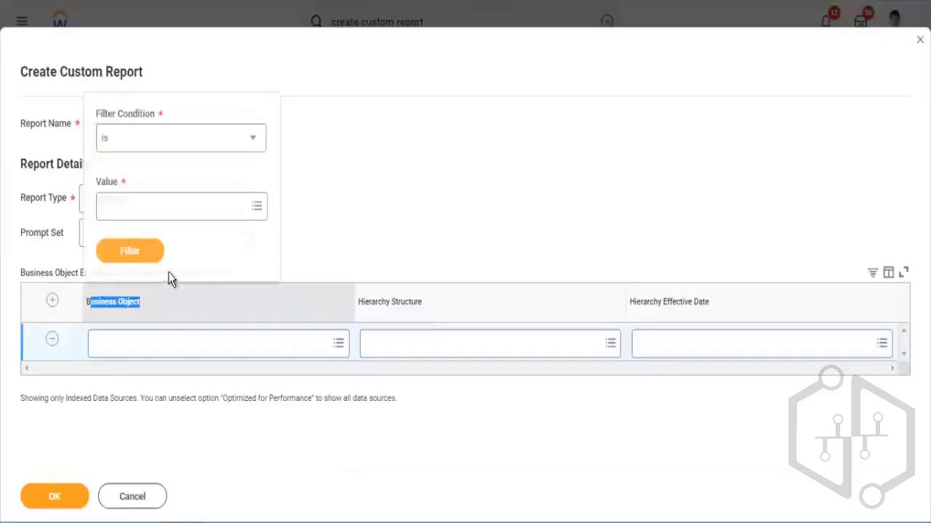
left_click(355, 209)
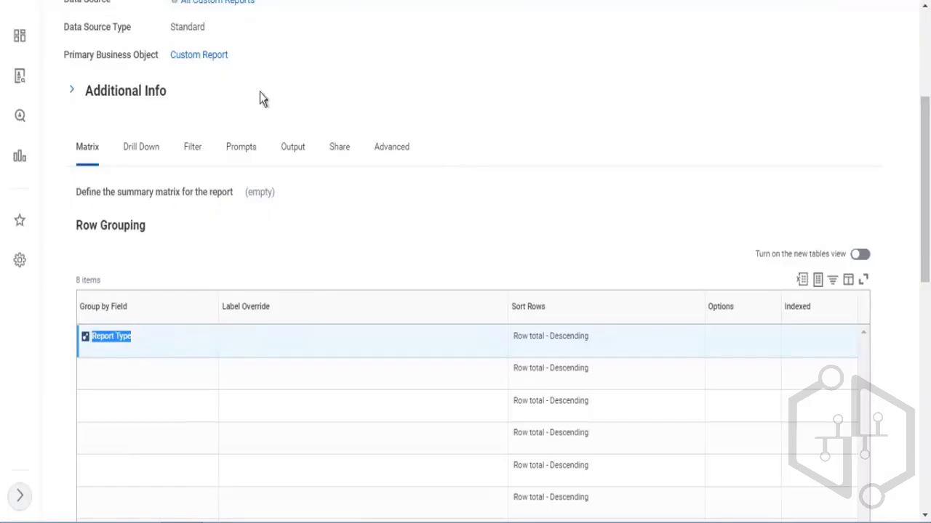
left_click(160, 336)
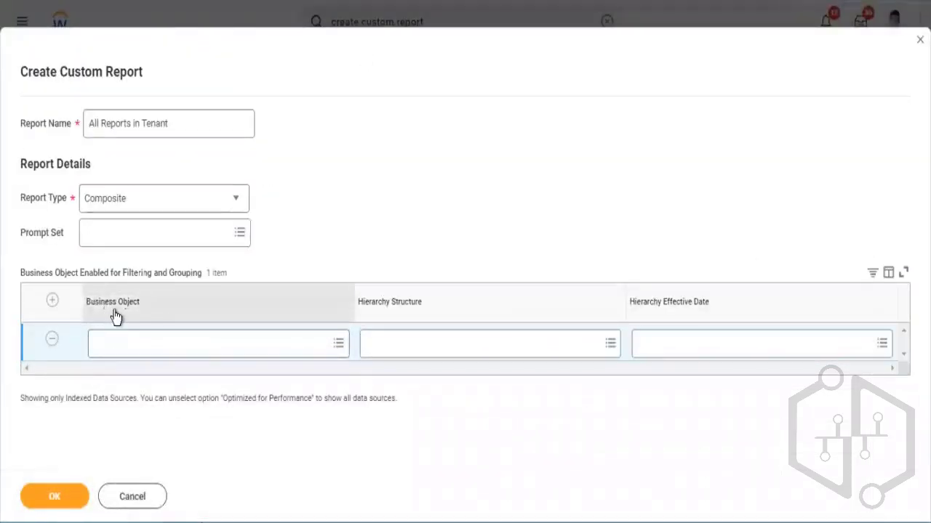
triple_click(132, 314)
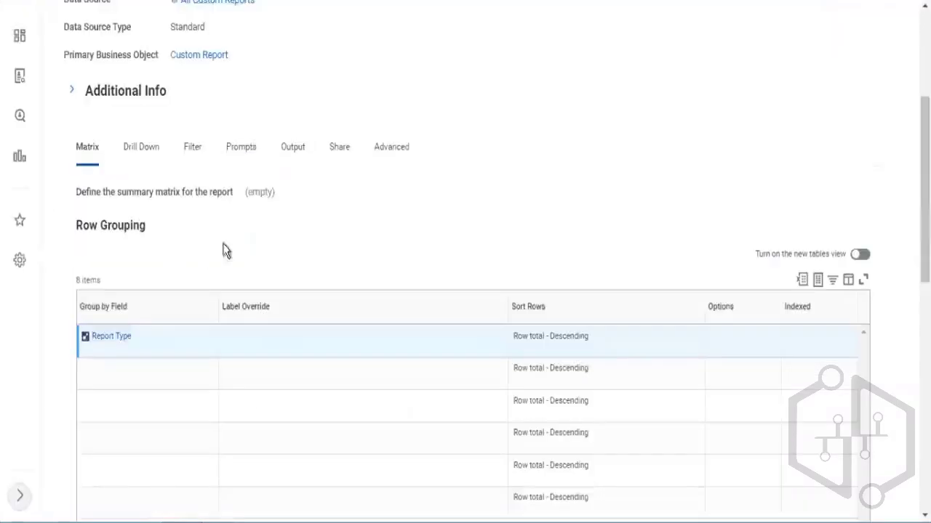
Step: Compare the primary business objects of SupRep2 - All Standard Reports and SubRep1 - All Custom Reports
scroll(284, 129, "up", 3)
left_click_drag(230, 293, 163, 302)
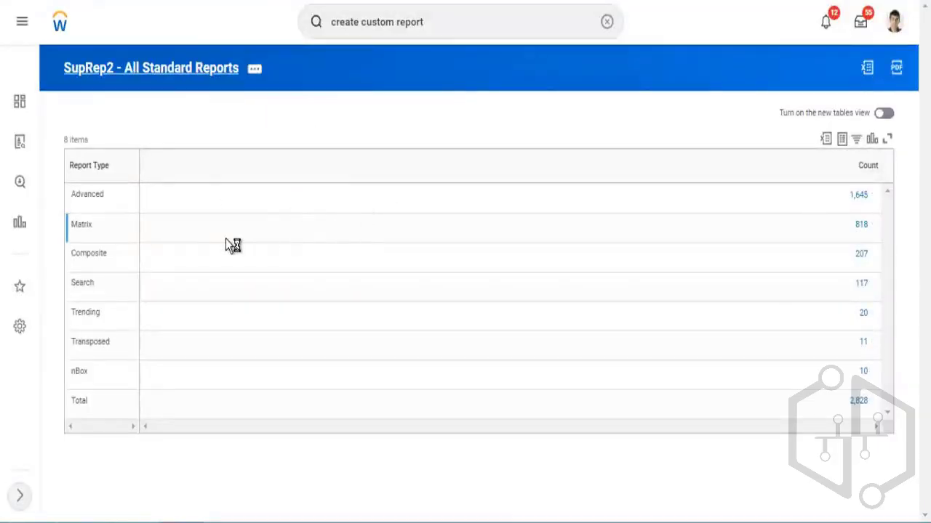
left_click_drag(236, 317, 177, 307)
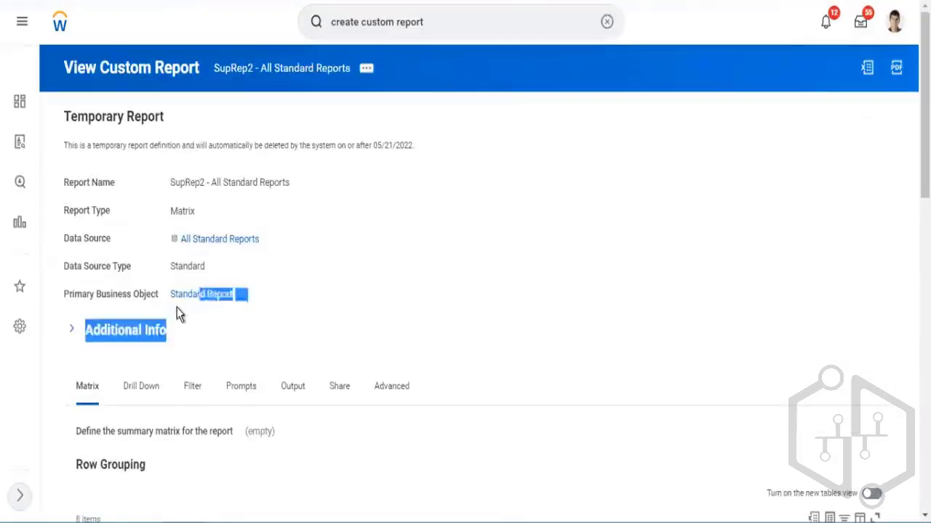
left_click(177, 308)
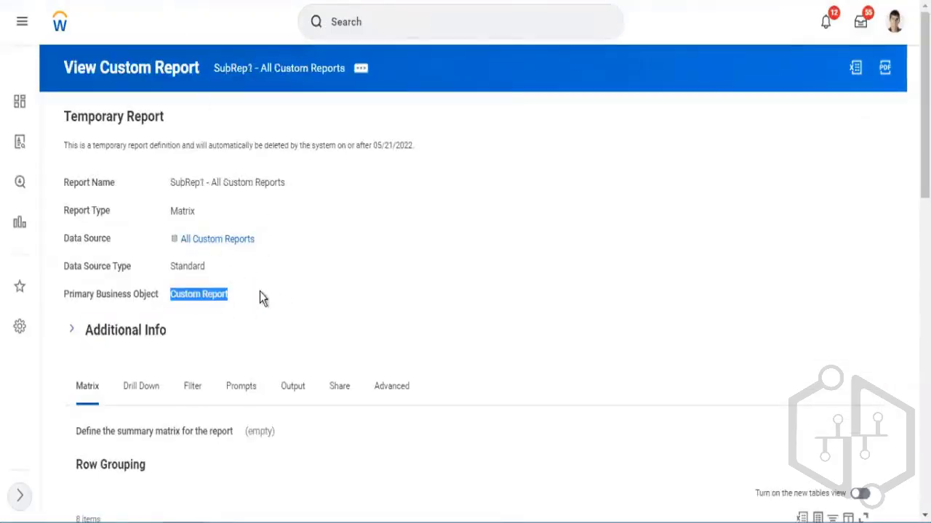
left_click(259, 291)
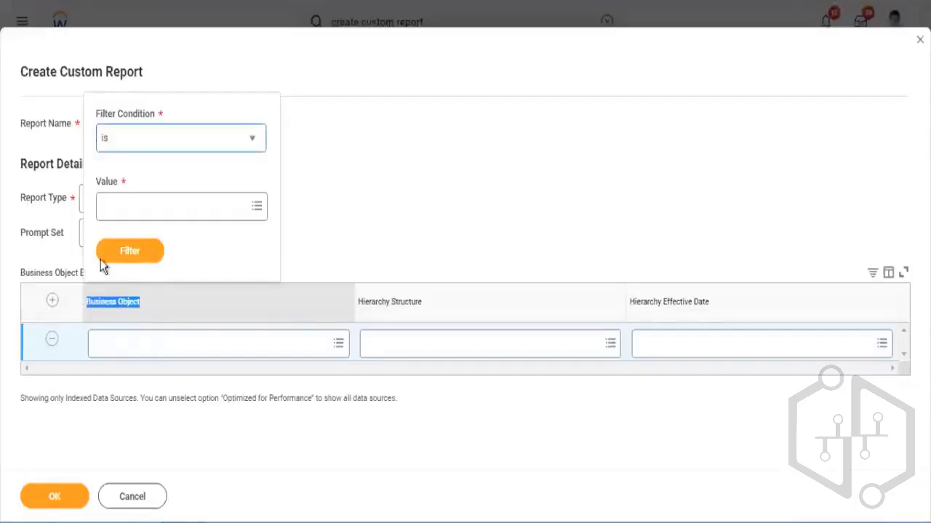
left_click(33, 269)
left_click_drag(33, 269, 227, 275)
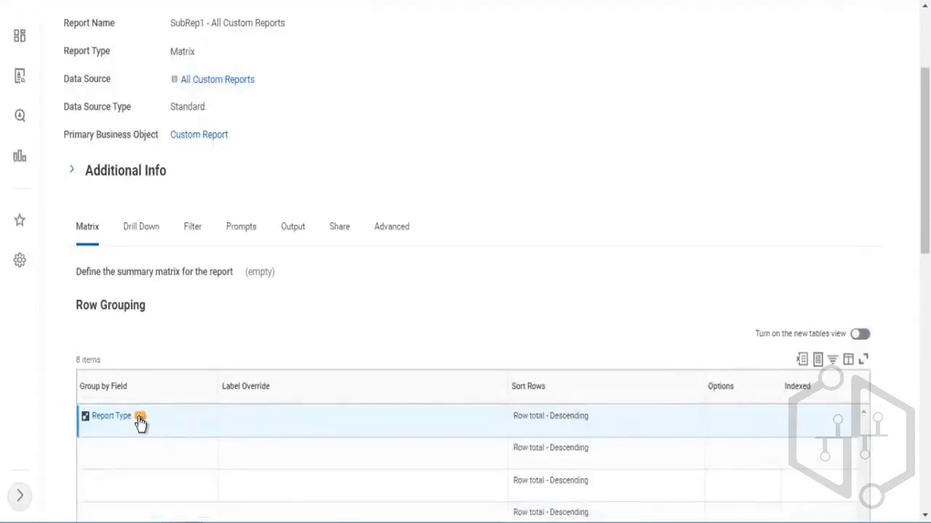
Step: Copy the Report Type field name from SubRep1 - All Custom Reports and check the row grouping field of SupRep2 - All Standard Reports
right_click(140, 416)
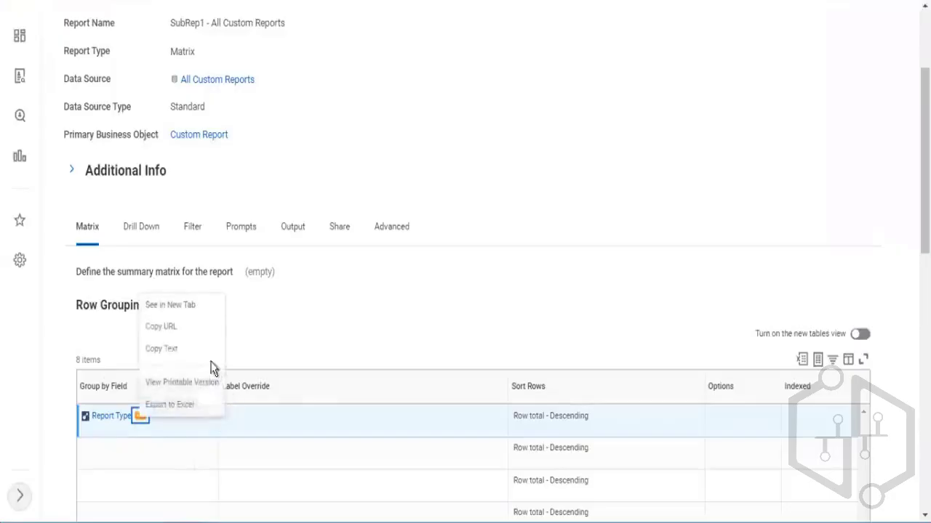
left_click(162, 352)
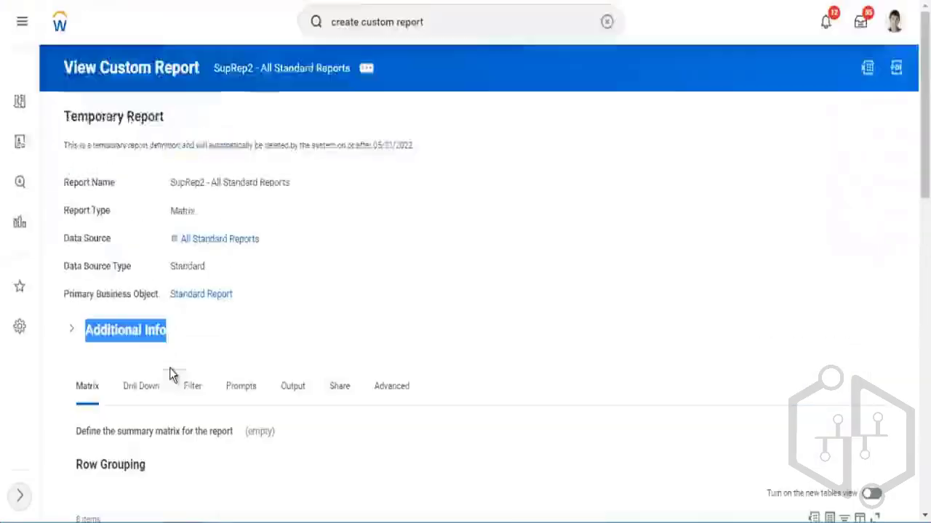
scroll(171, 393, "down", 3)
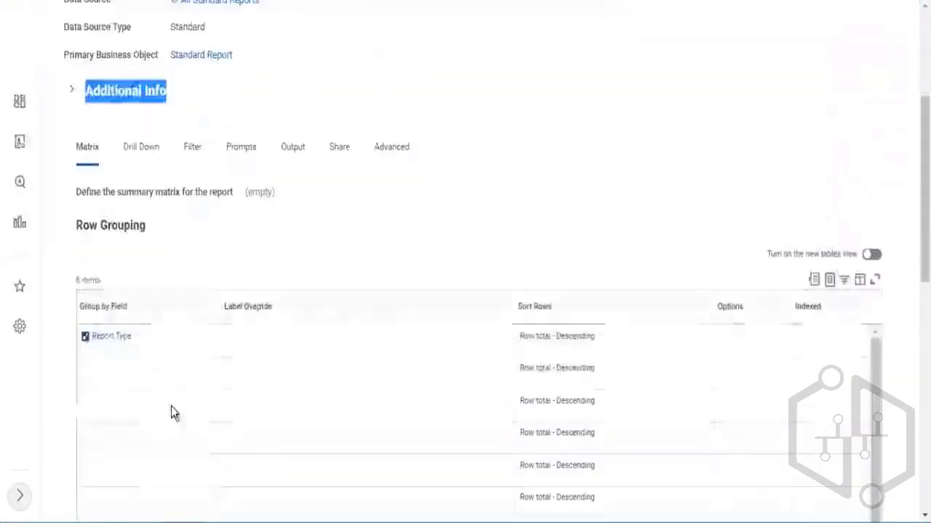
left_click_drag(160, 346, 92, 350)
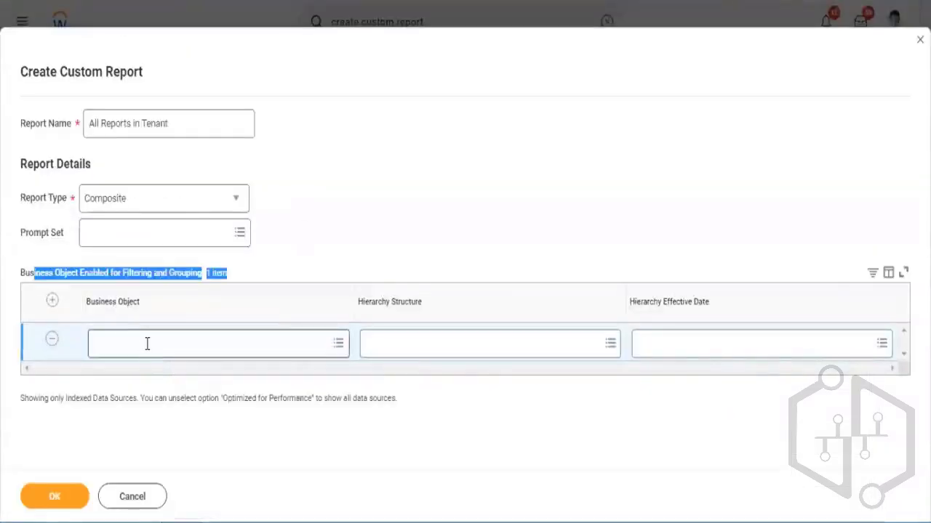
Step: Set the Business Object for filtering and grouping to Report Type and submit the custom report form
left_click(147, 344)
type("Report Type")
key("Return")
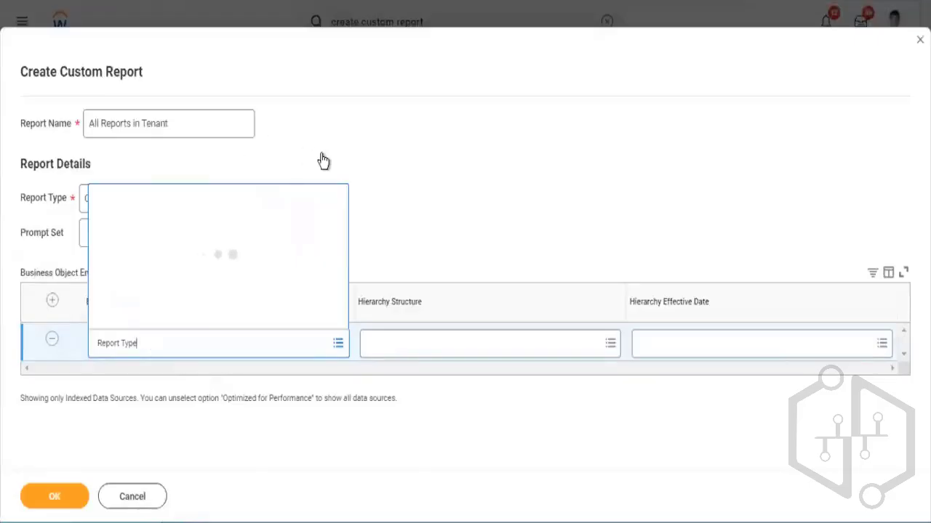
left_click(133, 179)
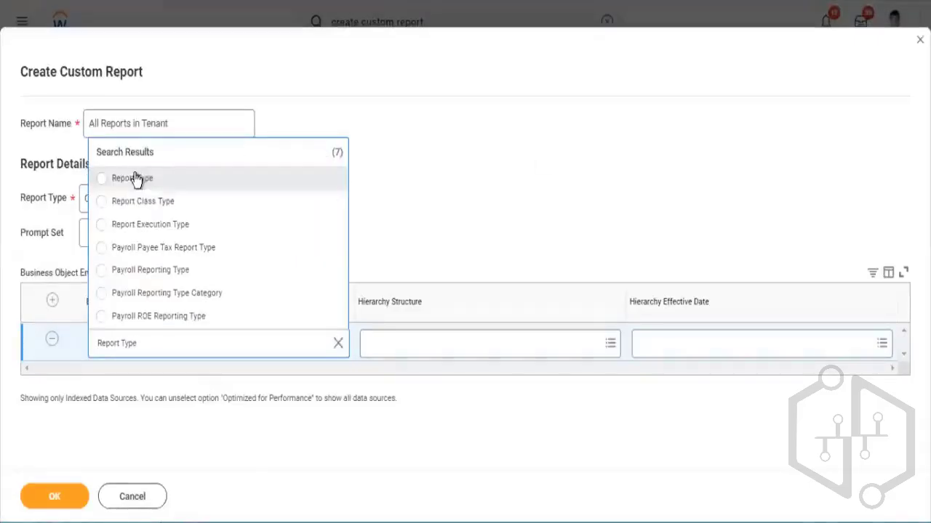
left_click(579, 150)
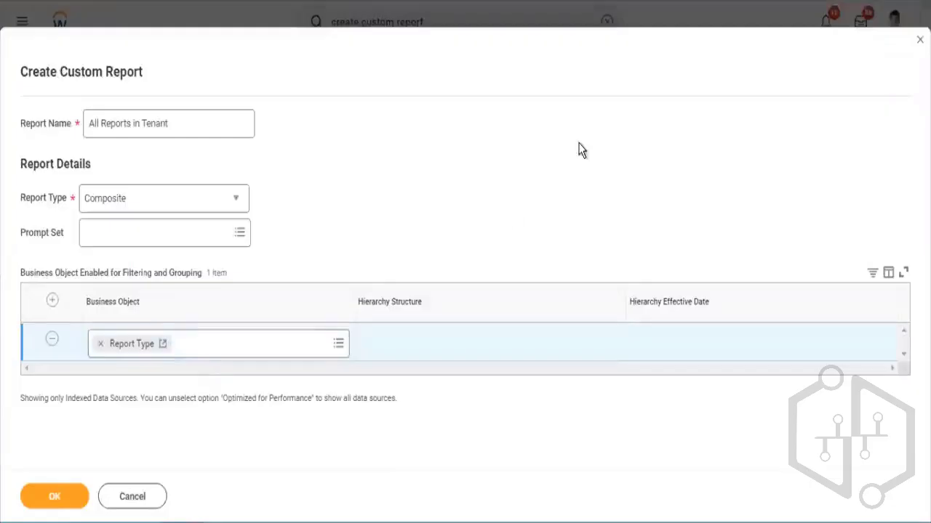
left_click(52, 496)
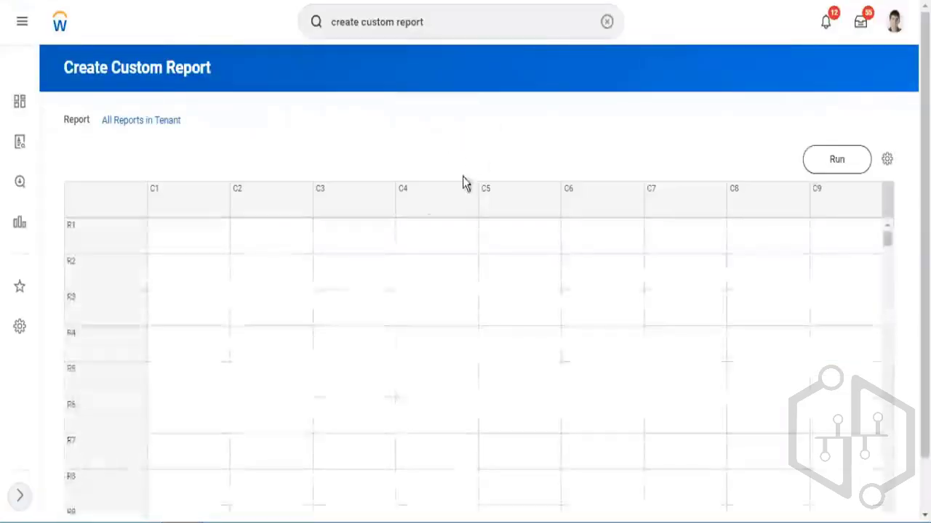
Step: Start defining column C1 as a Control Field and review its business object and other settings
scroll(461, 181, "down", 2)
scroll(284, 185, "up", 2)
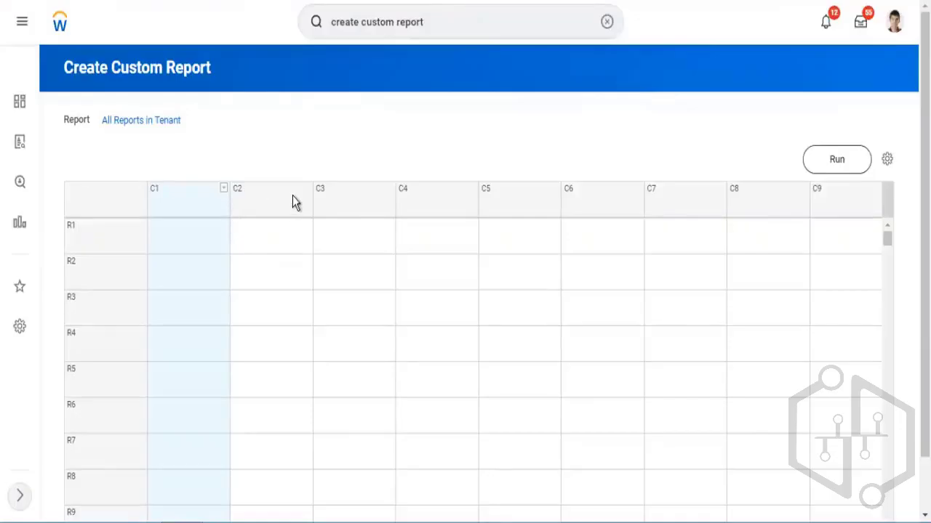
left_click(232, 195)
mouse_move(270, 235)
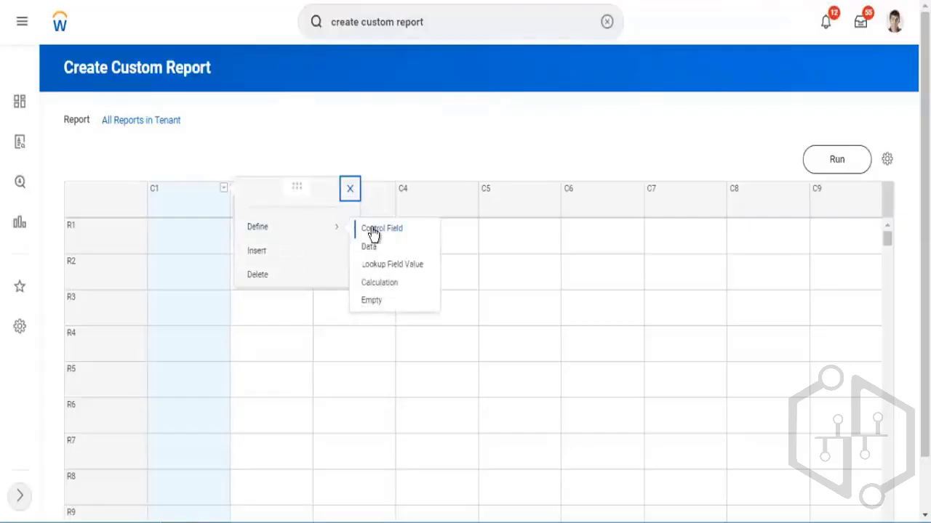
left_click(429, 87)
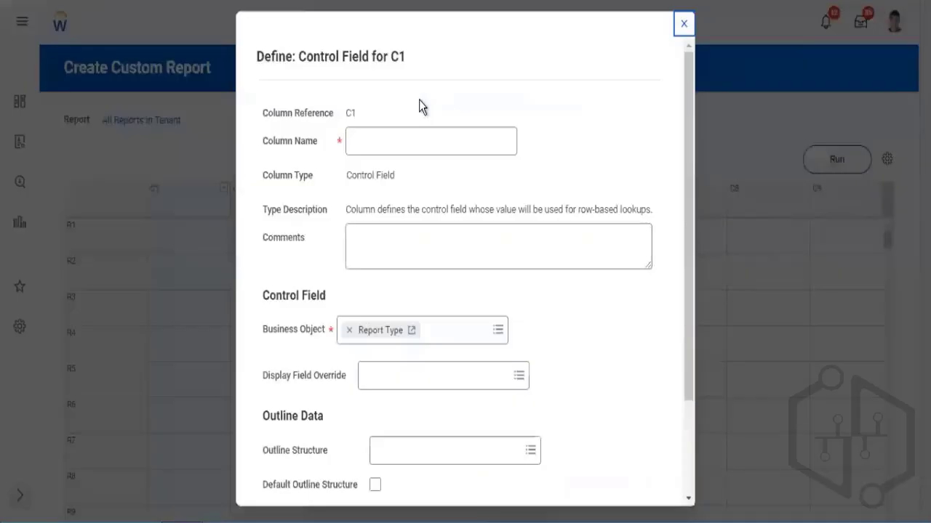
scroll(297, 269, "down", 2)
left_click_drag(272, 257, 322, 256)
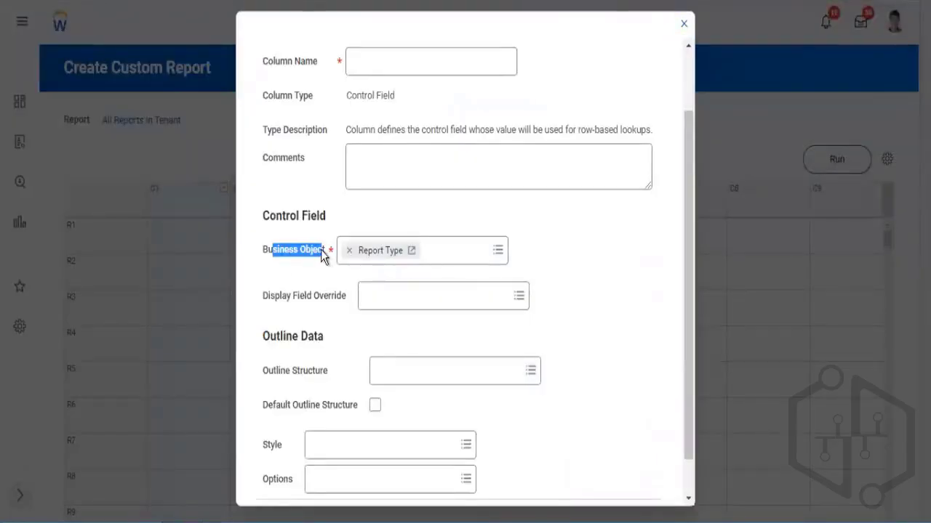
scroll(322, 256, "down", 1)
scroll(407, 106, "up", 3)
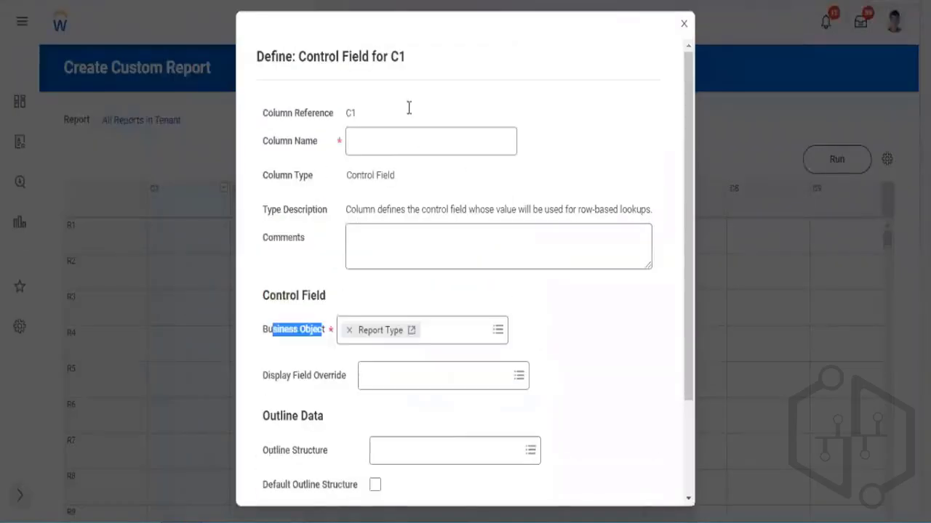
Step: Name column C1 Report Types and apply its control field definition
left_click(379, 138)
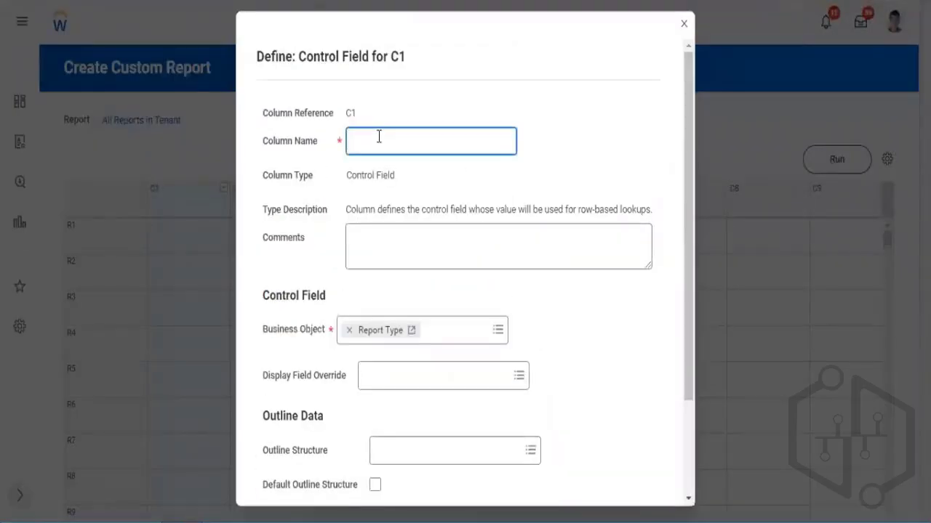
type("Report Types")
mouse_move(349, 140)
left_mouse_down()
mouse_move(409, 144)
mouse_move(354, 141)
left_mouse_up()
left_click(418, 139)
scroll(450, 185, "down", 3)
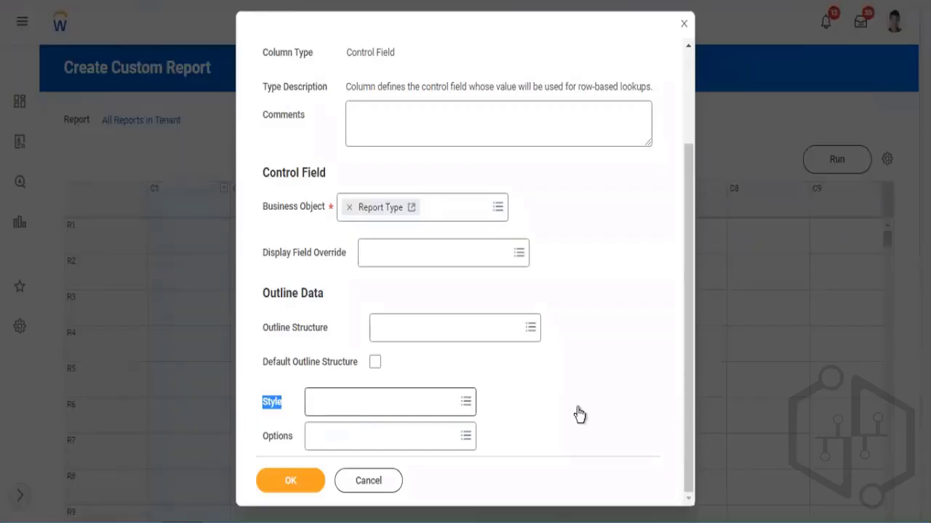
left_click_drag(324, 386, 337, 374)
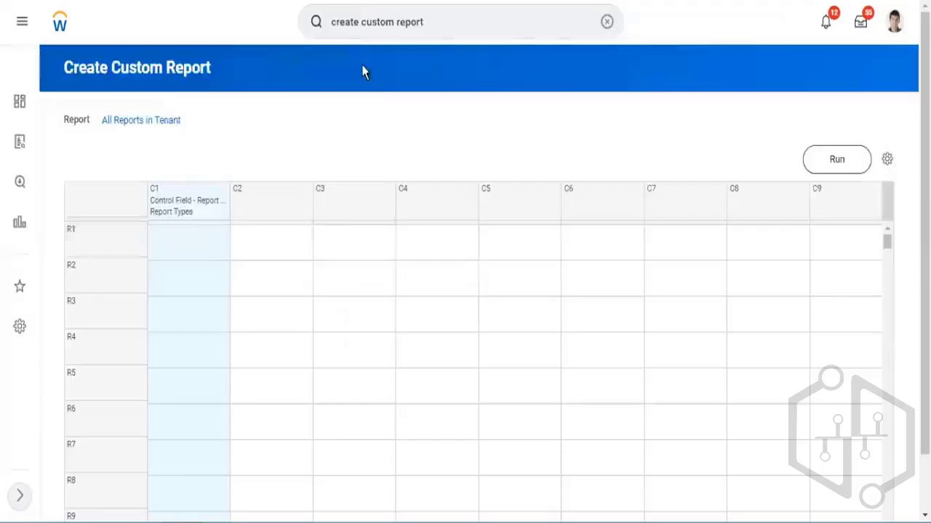
Step: Start defining column C2 as a Data column and open the list of available sub reports
left_click(272, 196)
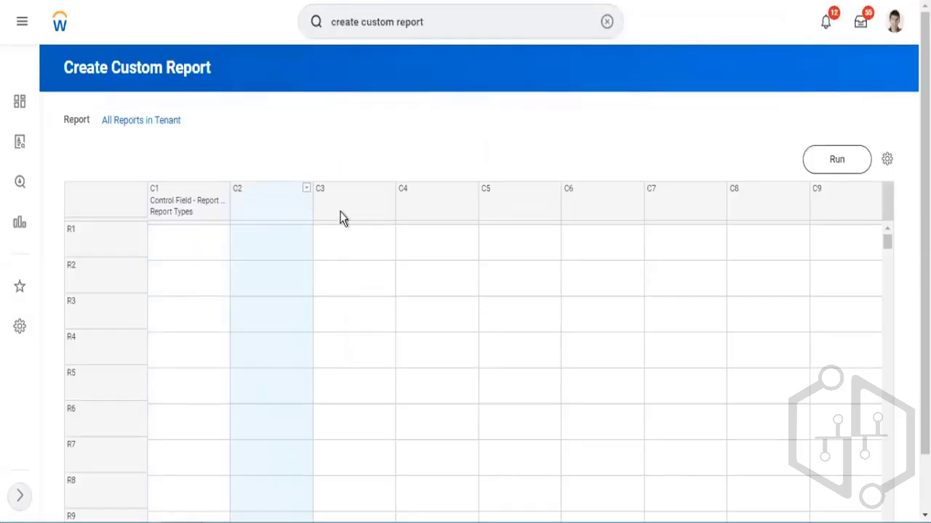
left_click(339, 215)
mouse_move(370, 234)
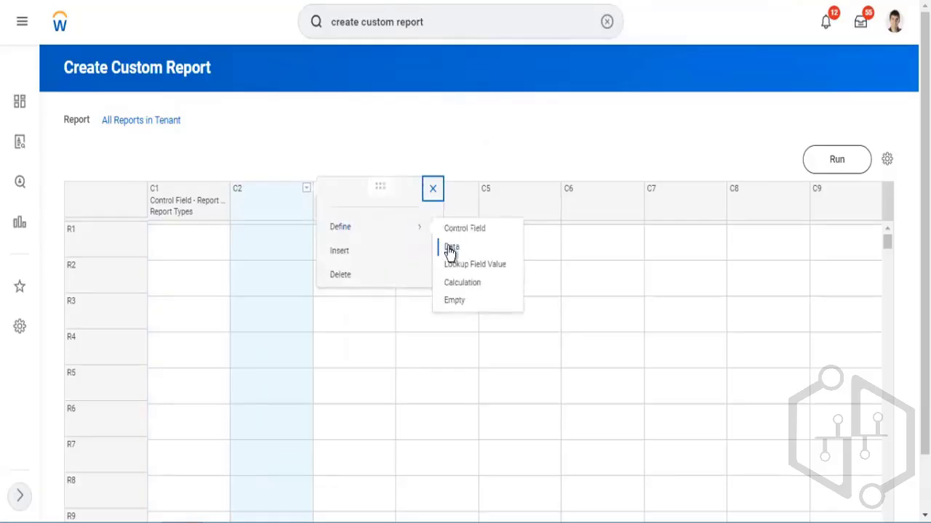
left_click(514, 252)
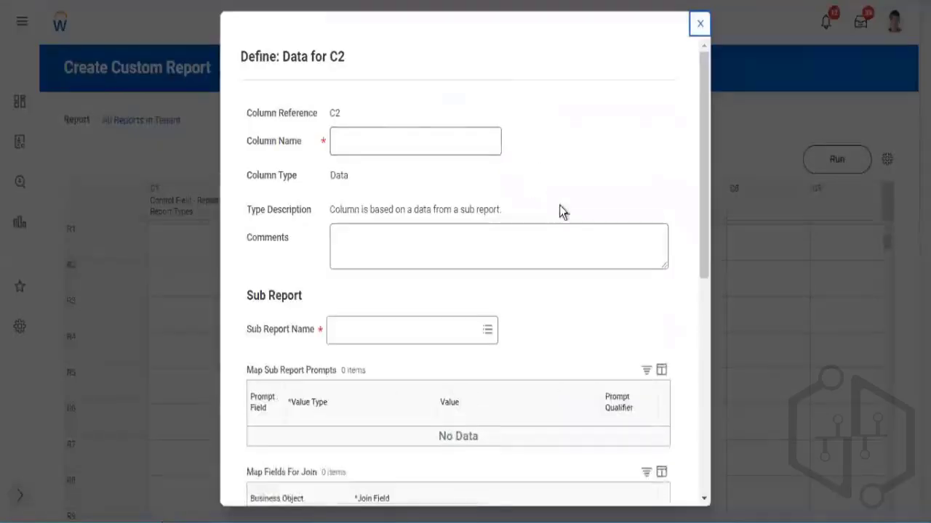
scroll(523, 233, "down", 1)
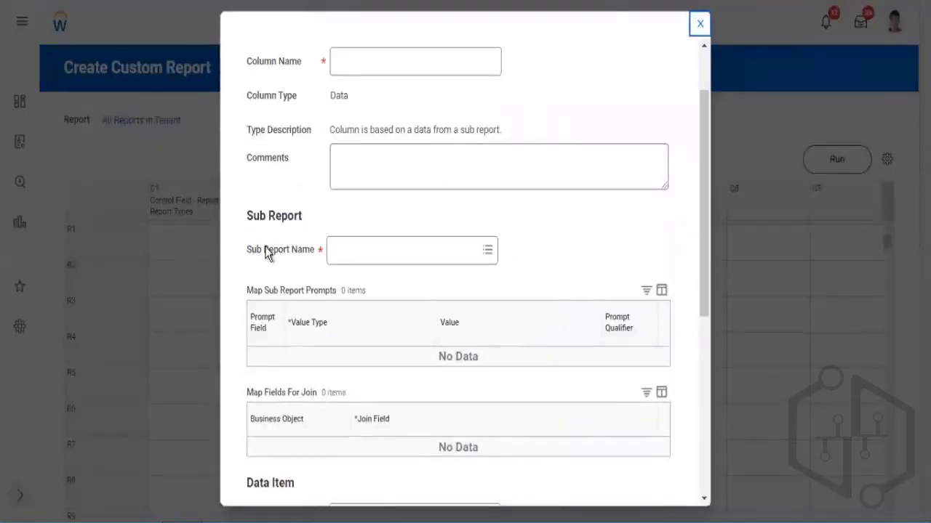
left_click_drag(248, 251, 309, 249)
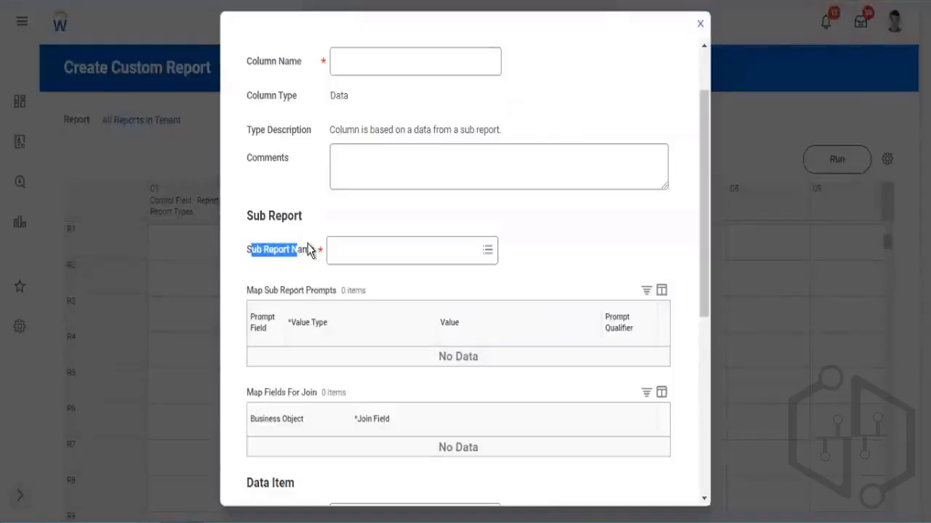
left_click(439, 252)
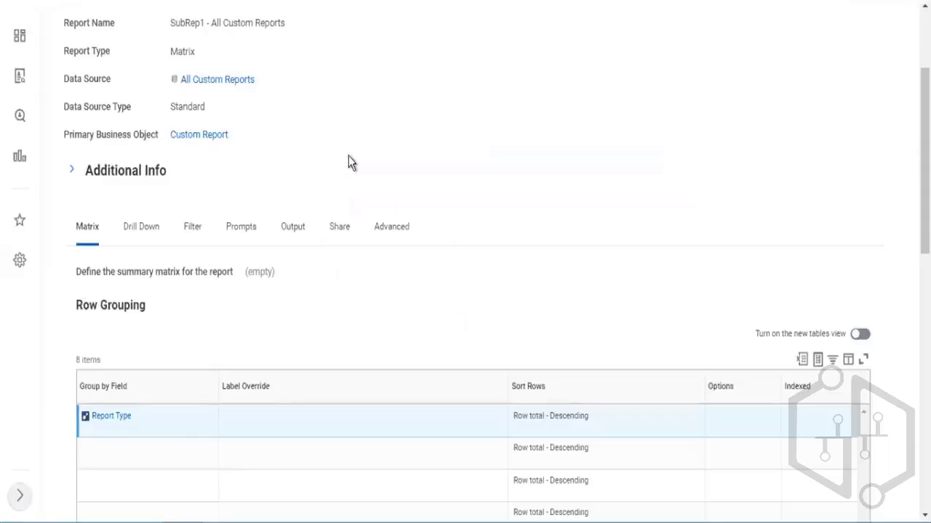
Step: Run SubRep1 - All Custom Reports and review its counts per report type
scroll(349, 162, "up", 3)
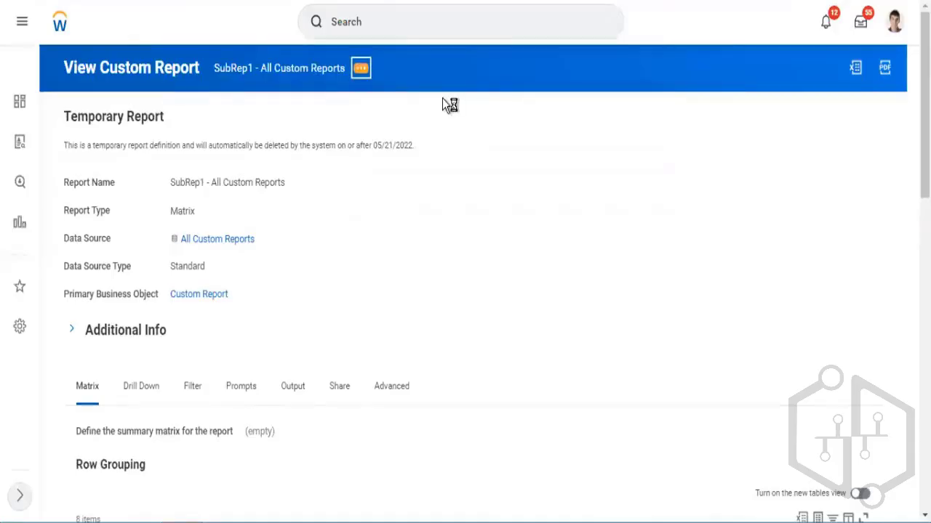
left_click(360, 68)
mouse_move(439, 114)
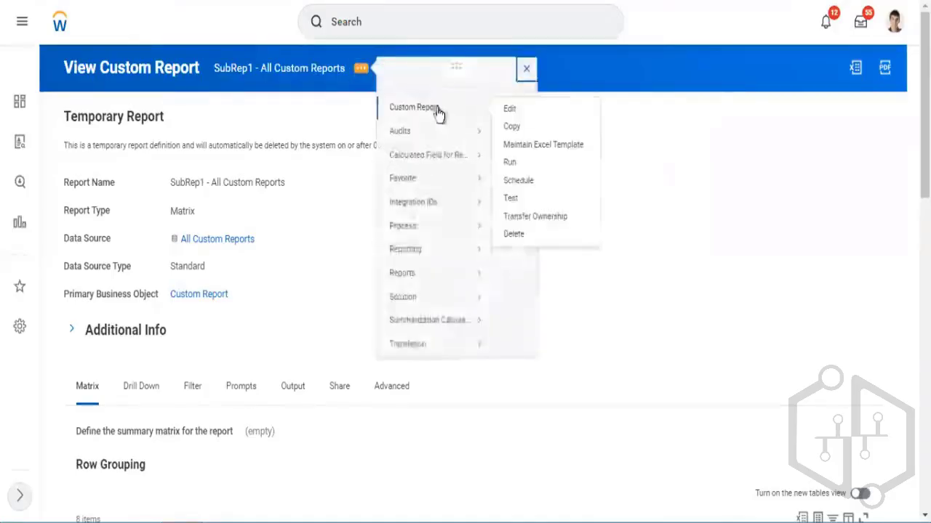
left_click(512, 165)
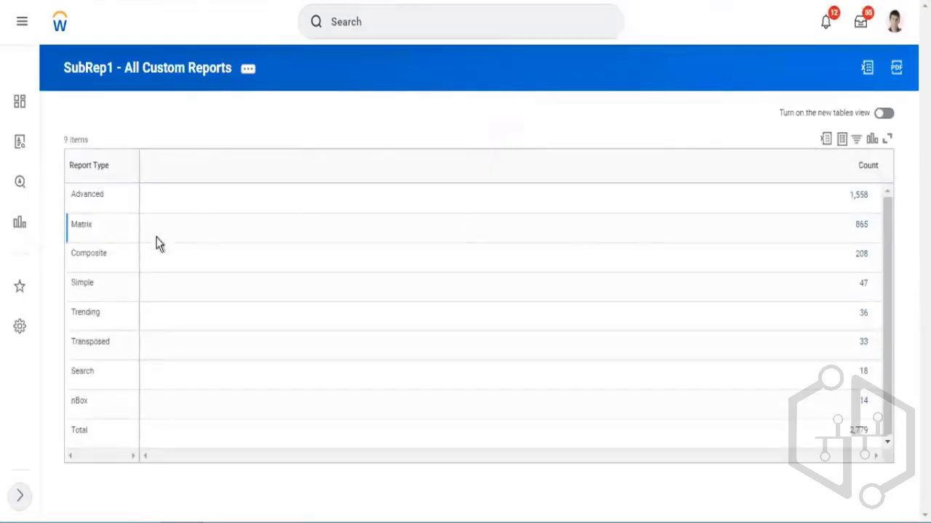
left_click_drag(855, 228, 904, 233)
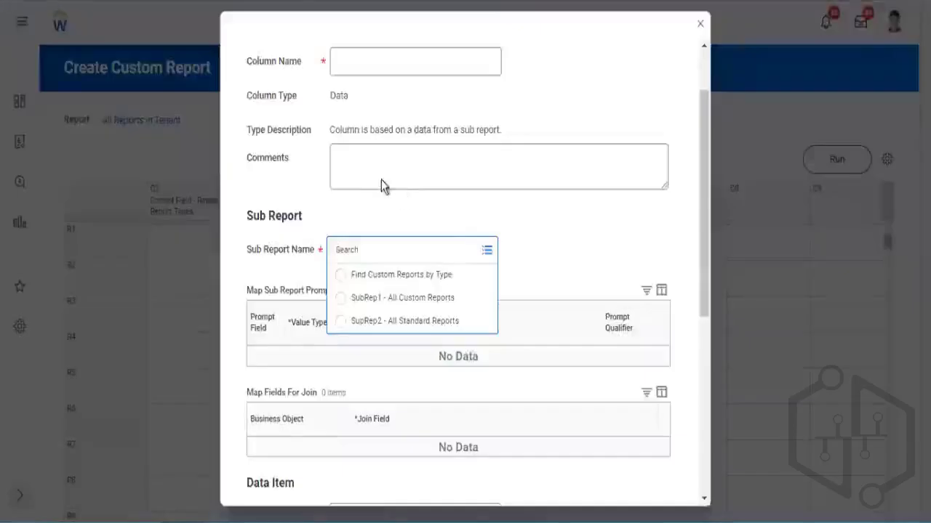
Step: Review the sub report settings of column C2 and view the definition of SubRep1 - All Custom Reports
scroll(345, 135, "up", 2)
left_click_drag(290, 56, 354, 53)
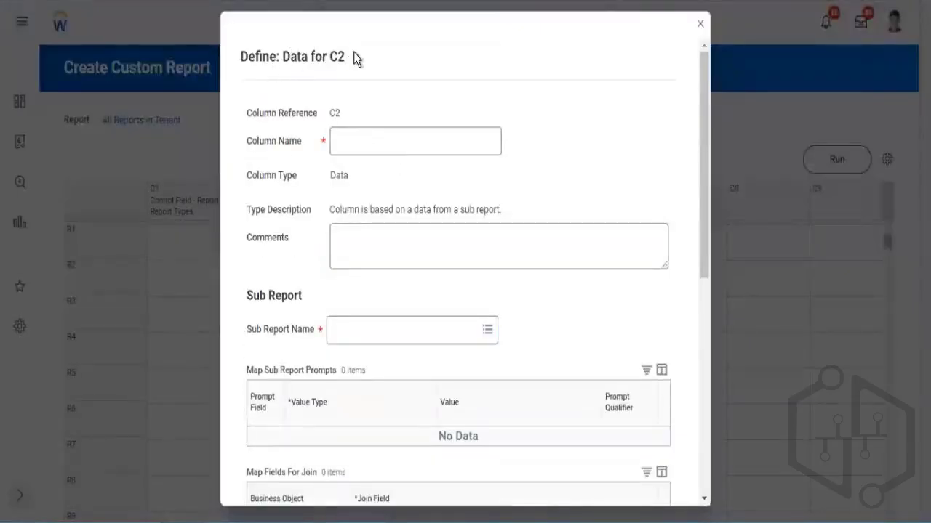
scroll(389, 111, "down", 2)
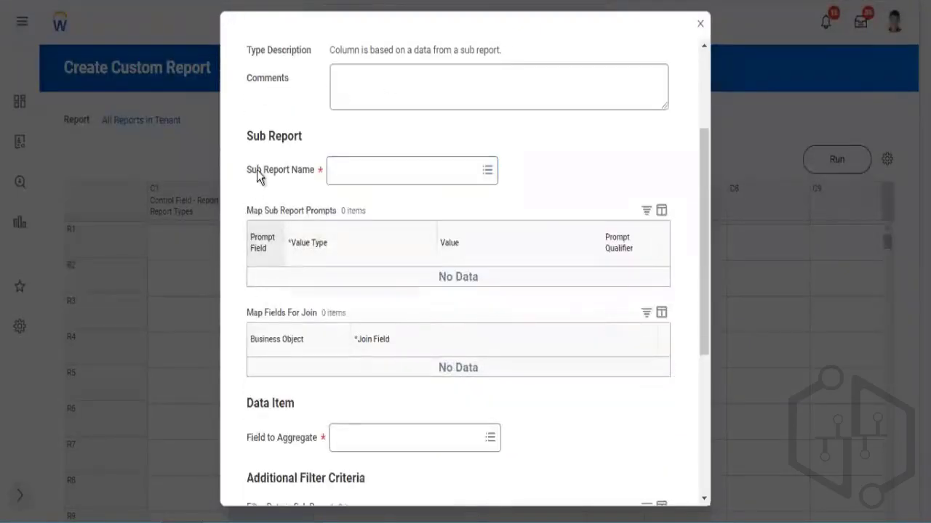
left_click_drag(257, 171, 354, 194)
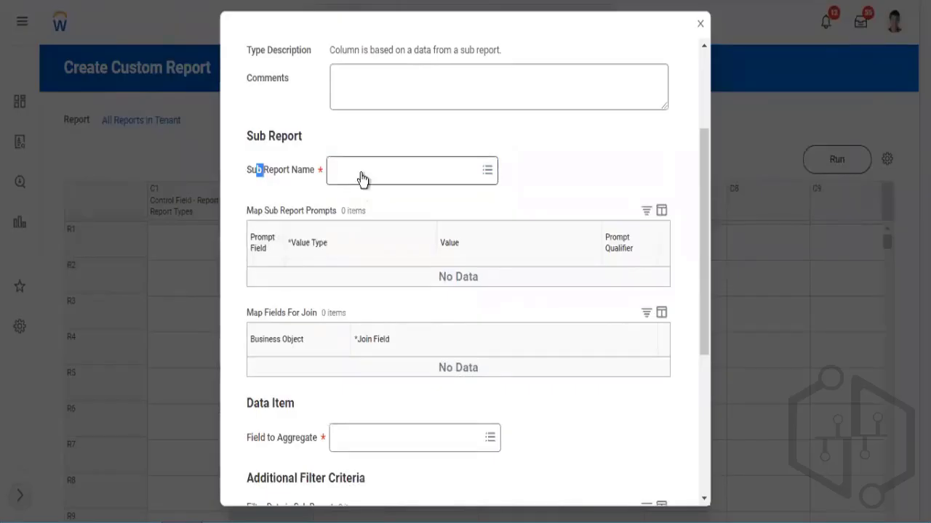
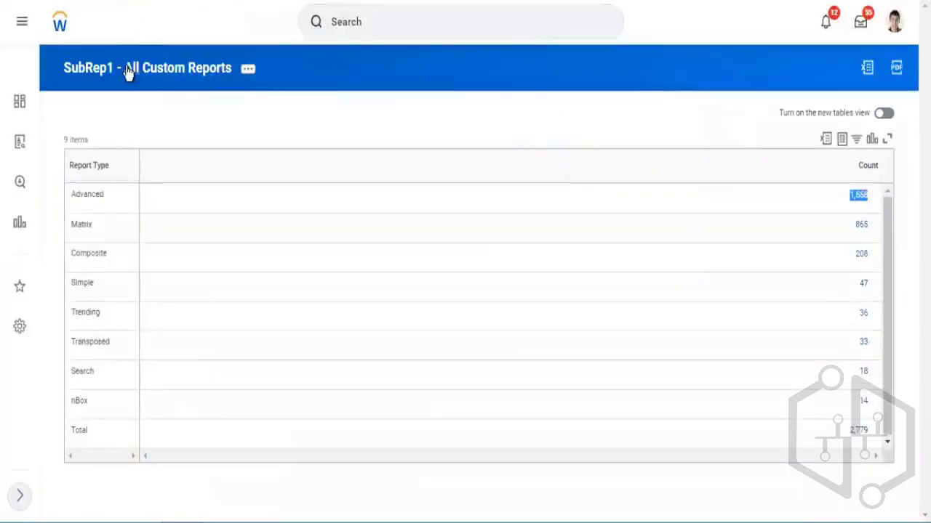
left_click(182, 69)
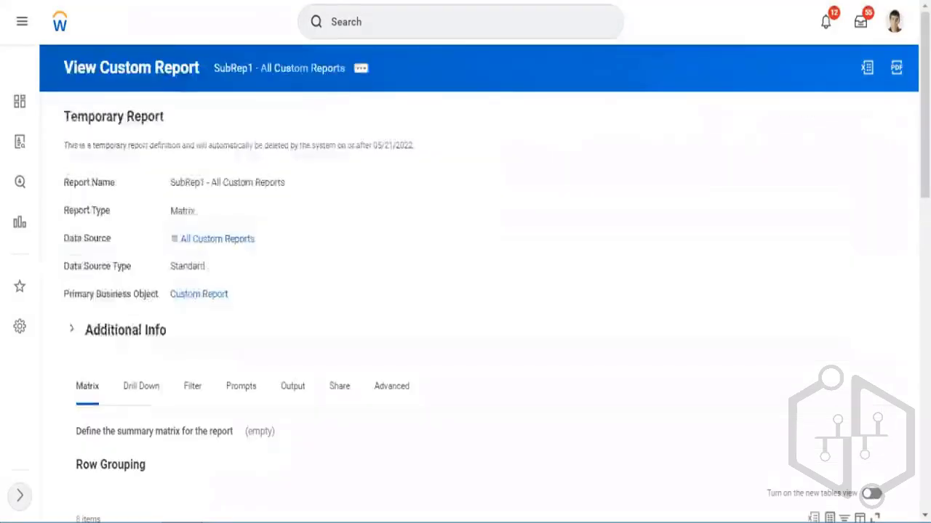
scroll(238, 315, "down", 3)
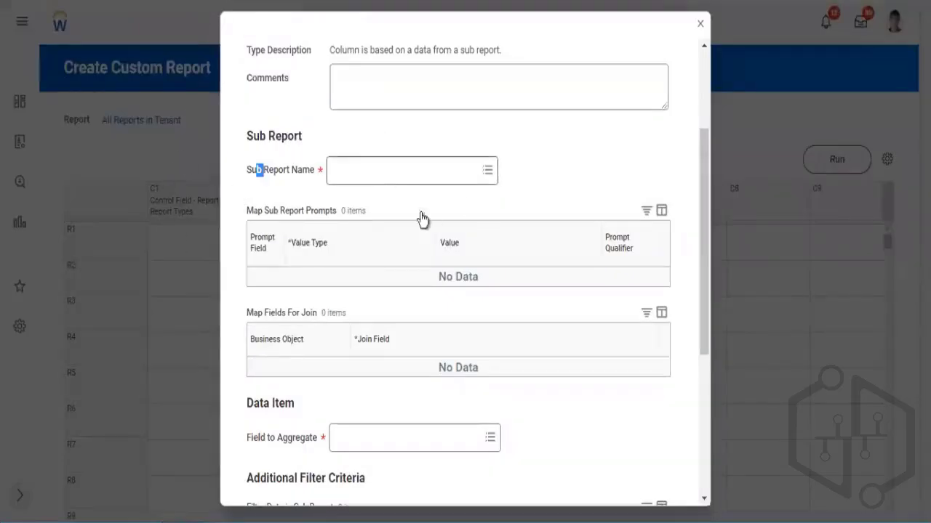
Step: Examine the Find Custom Reports by Type definition, checking its primary business object, row grouping field and that field's details
left_click(407, 171)
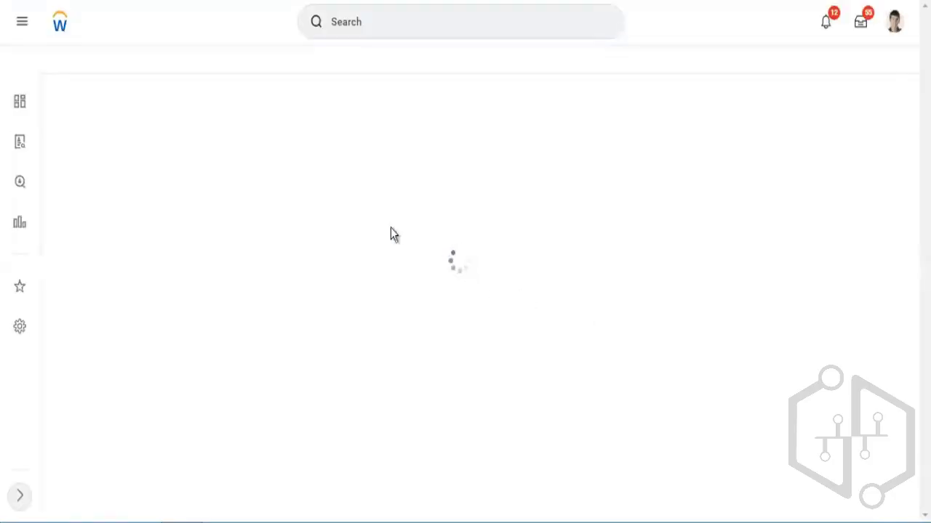
scroll(201, 313, "down", 3)
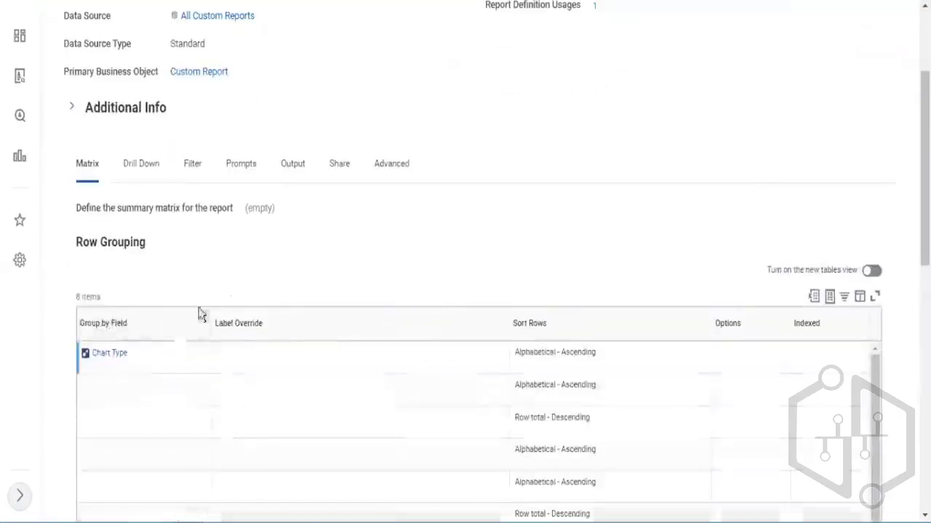
left_click_drag(154, 357, 73, 355)
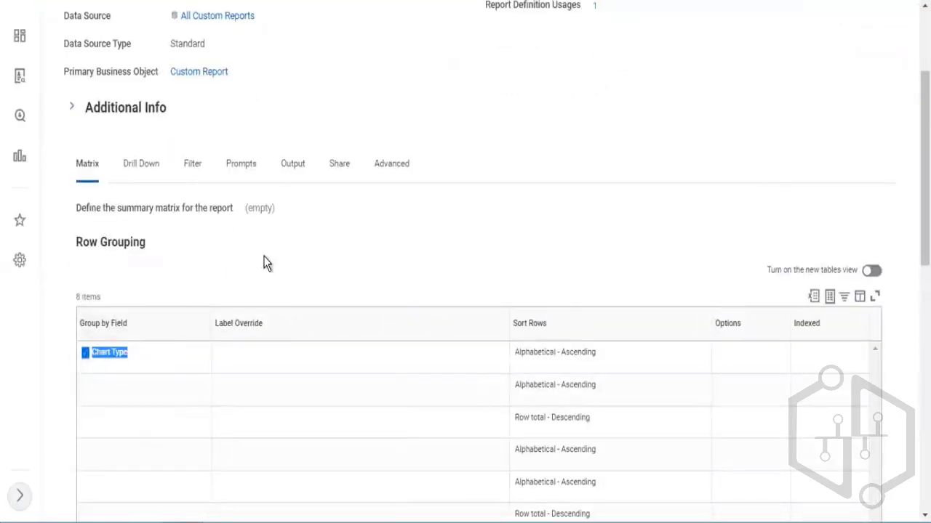
scroll(266, 263, "down", 2)
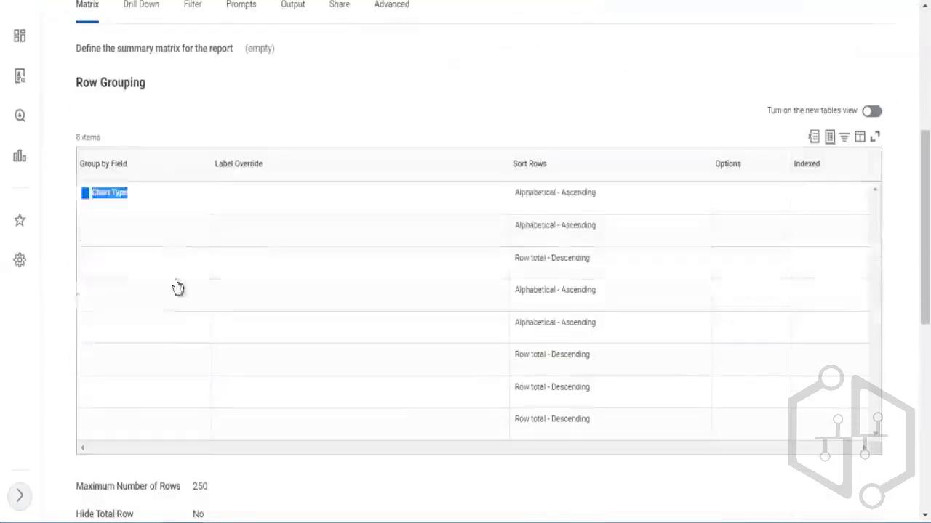
left_click(162, 192)
scroll(182, 280, "up", 3)
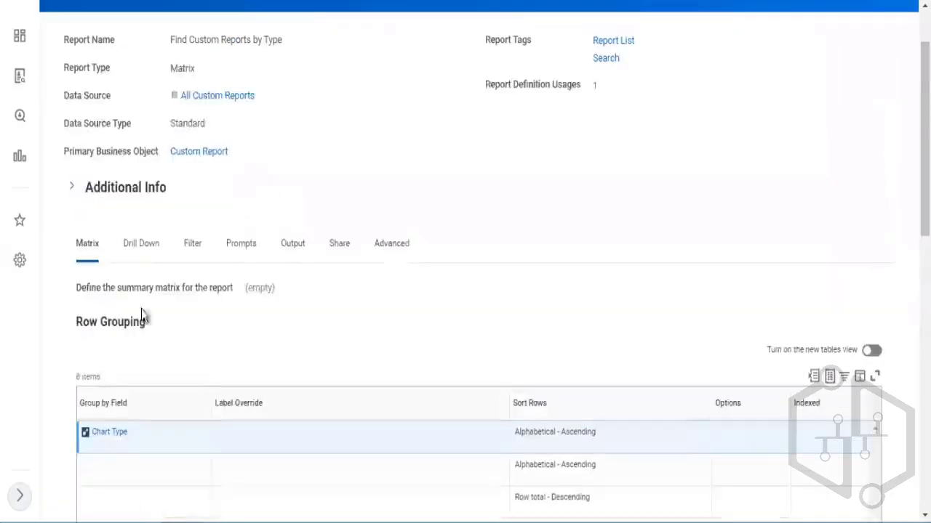
left_click_drag(109, 125, 226, 181)
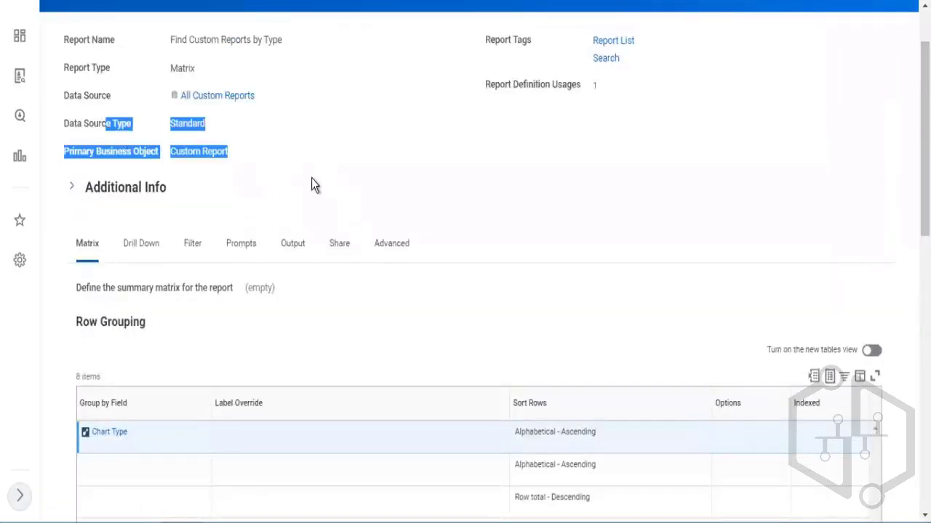
left_click_drag(163, 151, 228, 178)
scroll(228, 178, "down", 3)
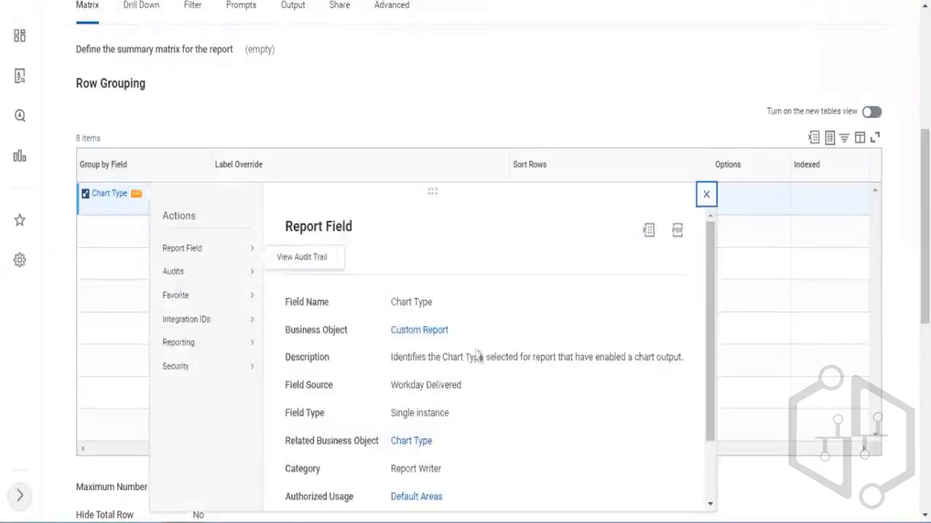
scroll(502, 347, "down", 1)
scroll(506, 340, "up", 1)
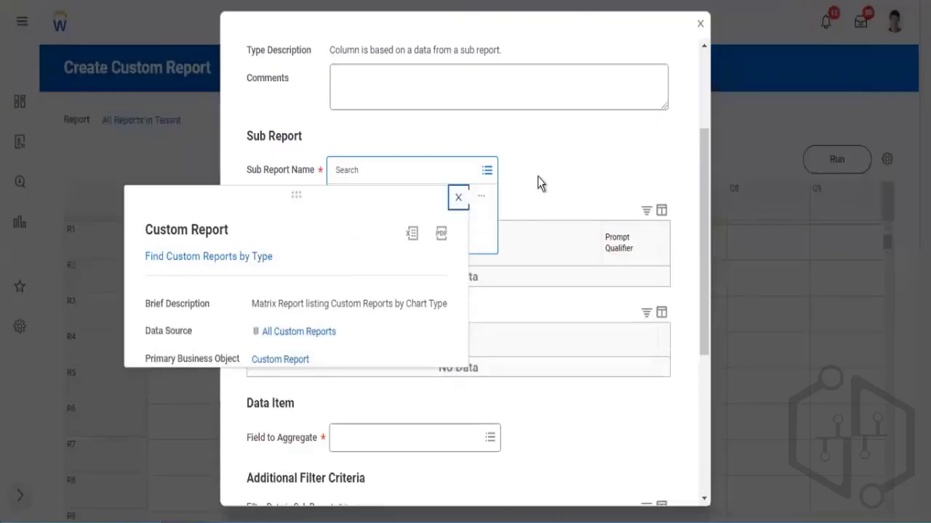
Step: Set C2's sub report to SubRep1 - All Custom Reports and name the column Custom Reports by Type
left_click(395, 170)
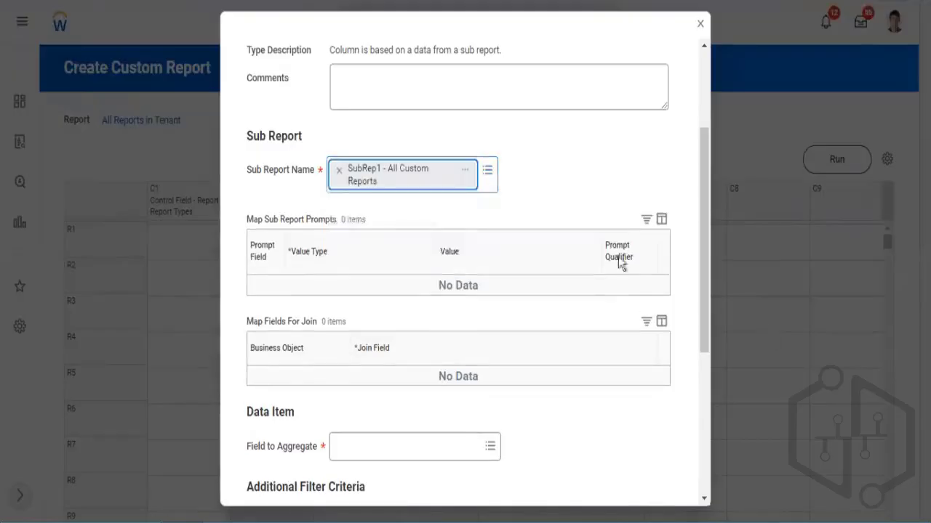
scroll(349, 150, "up", 3)
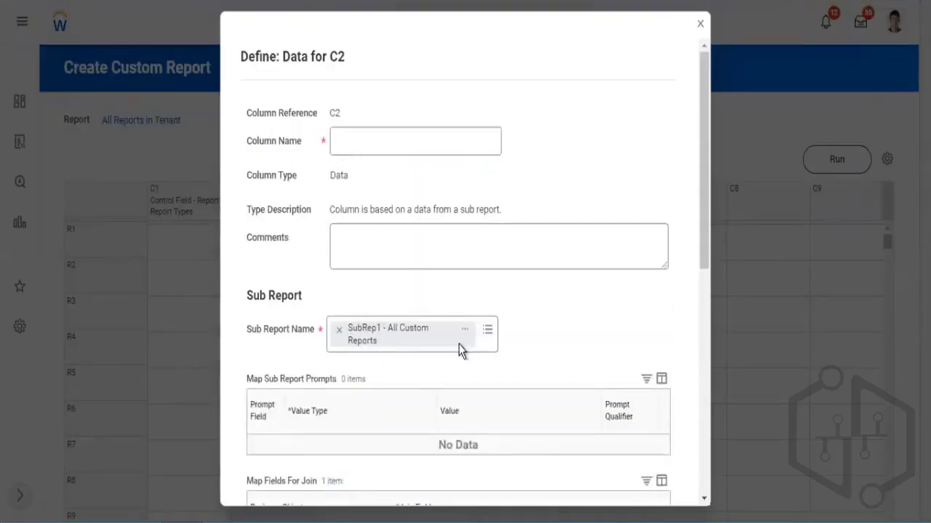
left_click_drag(297, 143, 253, 142)
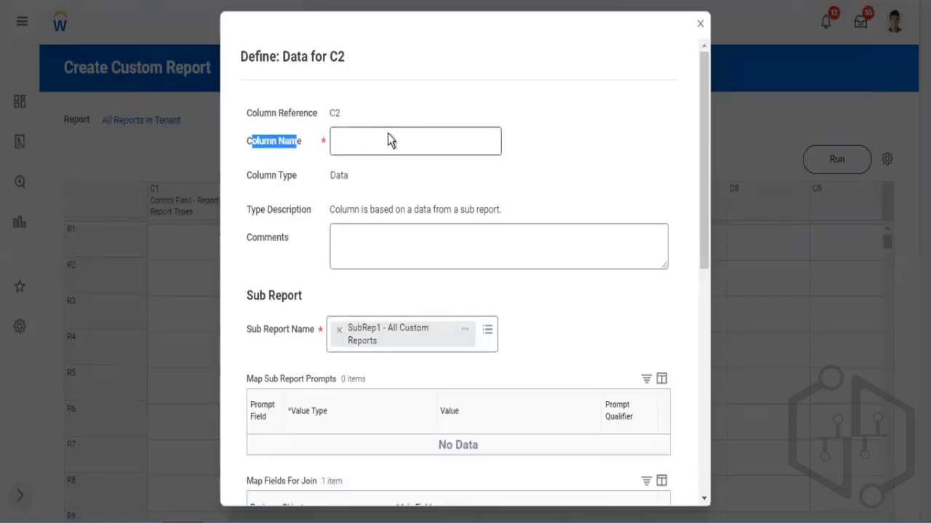
left_click(392, 141)
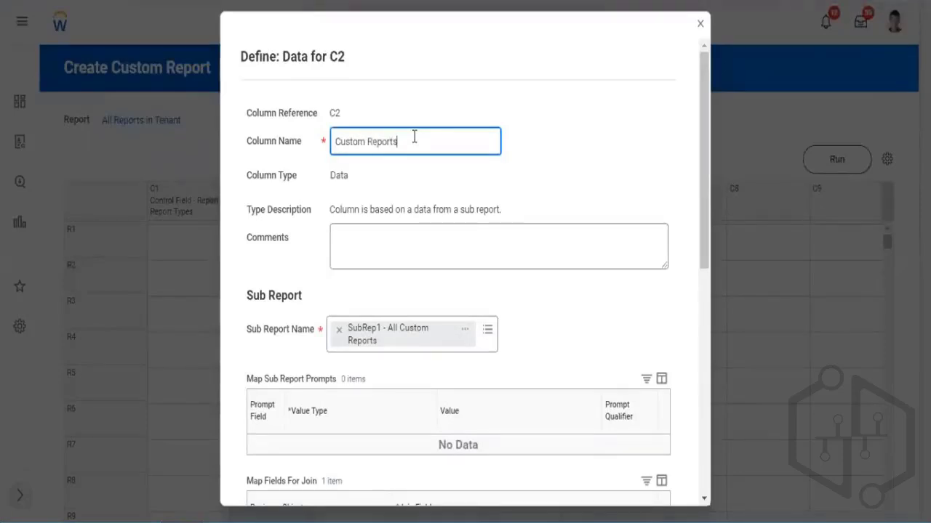
type("Custom Reports by Type")
left_click(625, 142)
Step: Check C2's join field mapping and compare its Field to Aggregate options with the summarization defined in SubRep1 - All Custom Reports
scroll(615, 127, "down", 2)
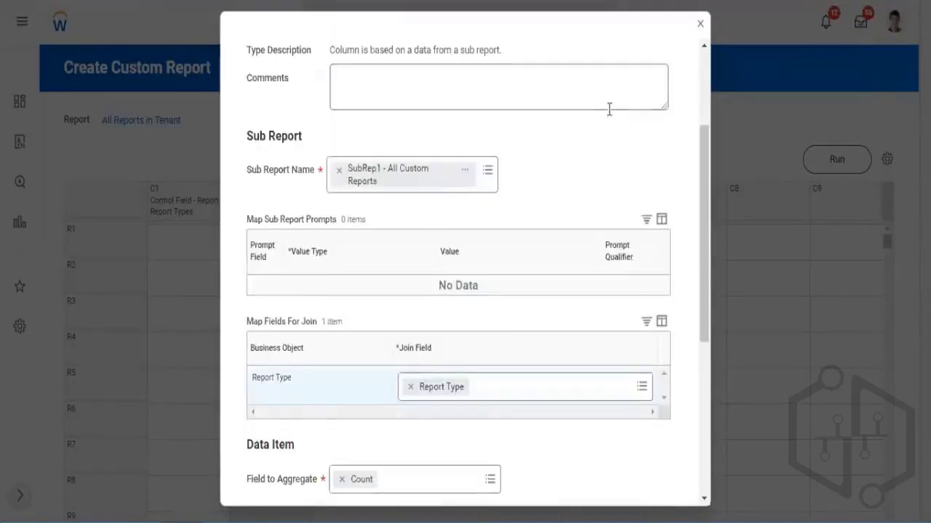
scroll(613, 110, "down", 1)
left_click_drag(256, 402, 289, 412)
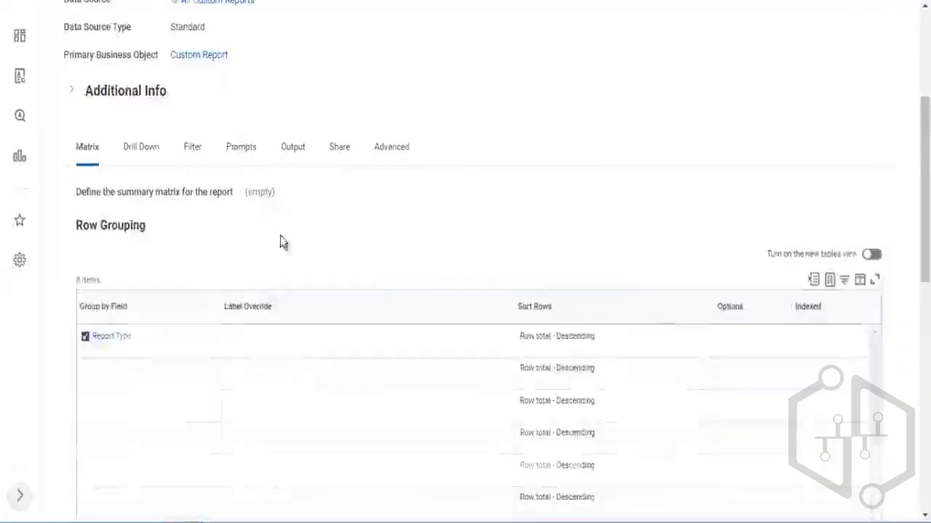
scroll(281, 243, "down", 8)
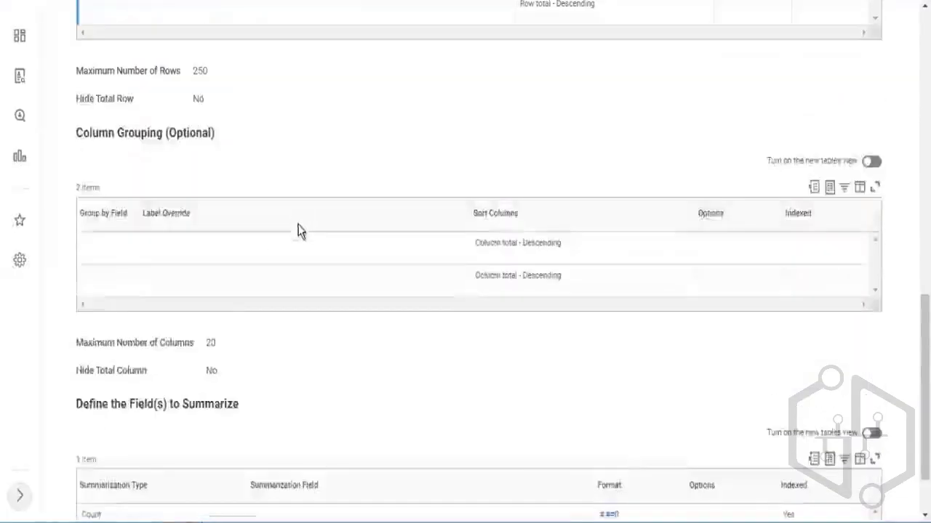
double_click(89, 435)
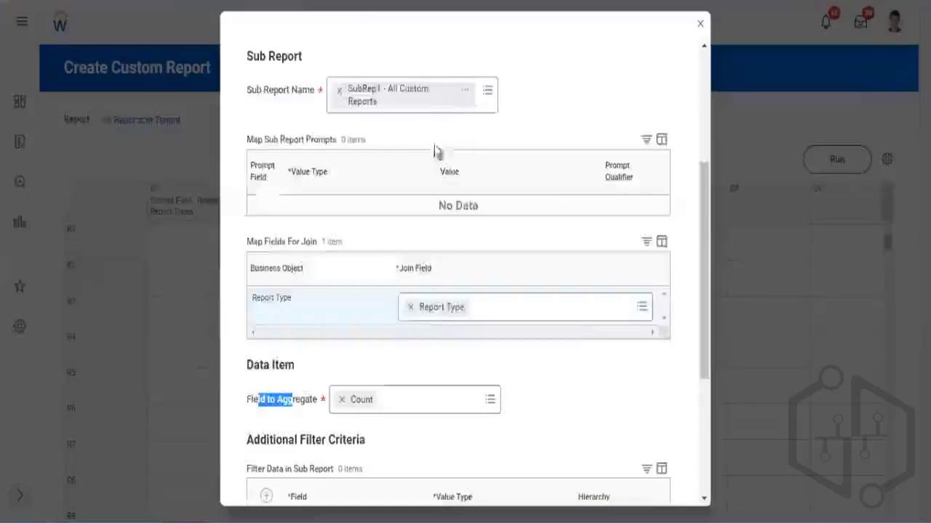
scroll(437, 152, "down", 3)
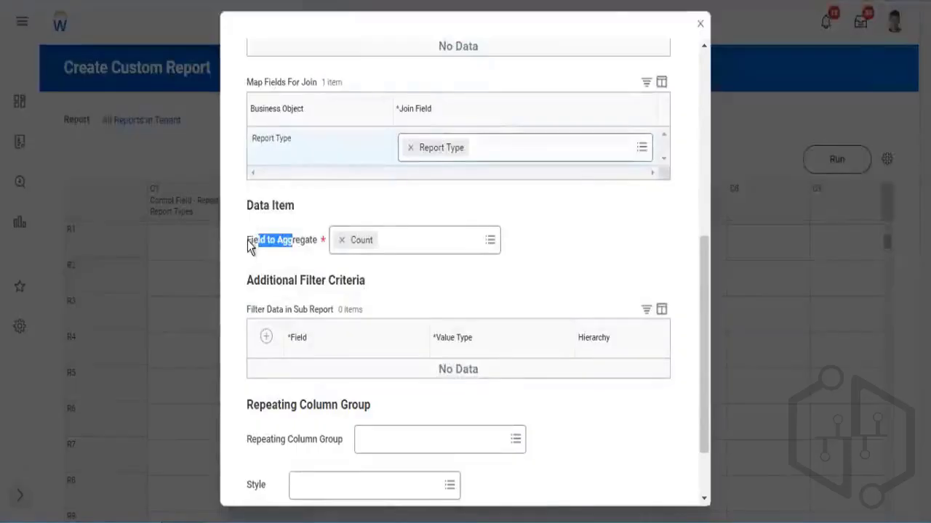
left_click_drag(279, 243, 248, 241)
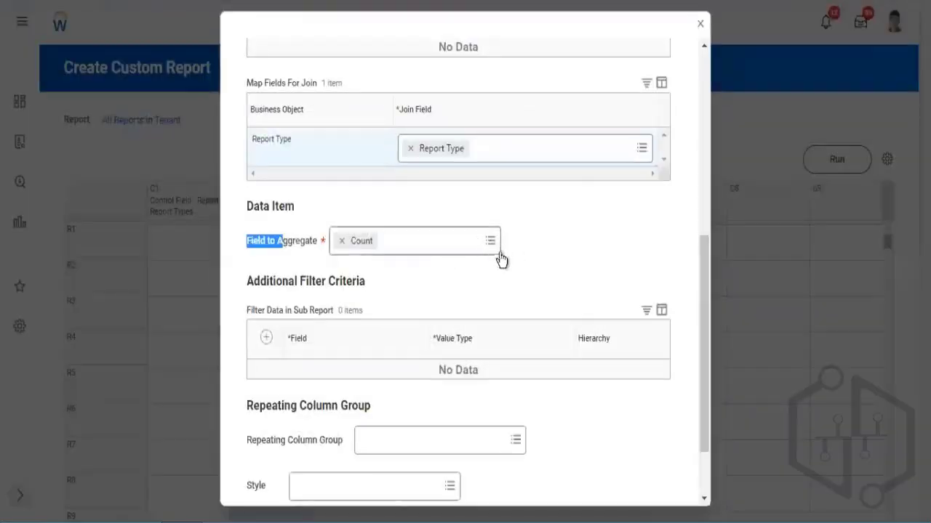
left_click(360, 247)
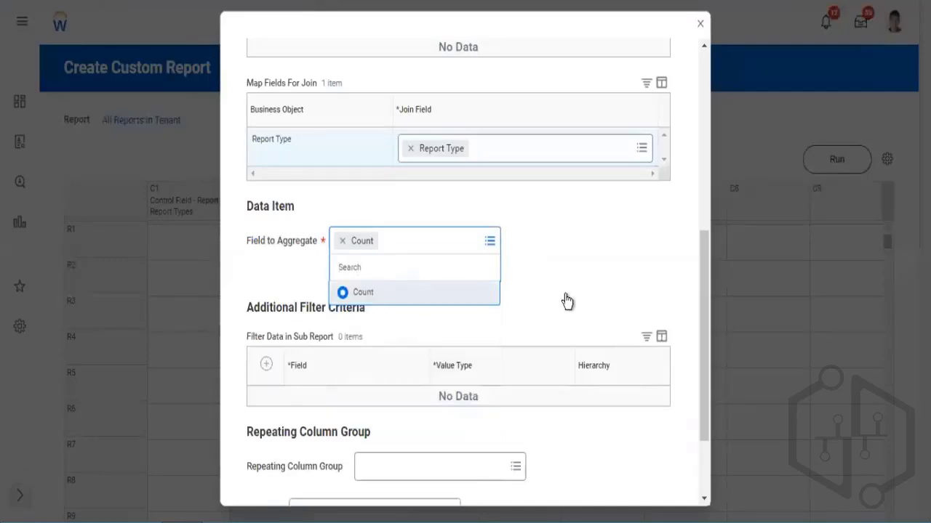
Step: Review C2's sub report, join field and Field to Aggregate settings, and save the column definition
left_click(322, 248)
left_click_drag(294, 242, 320, 248)
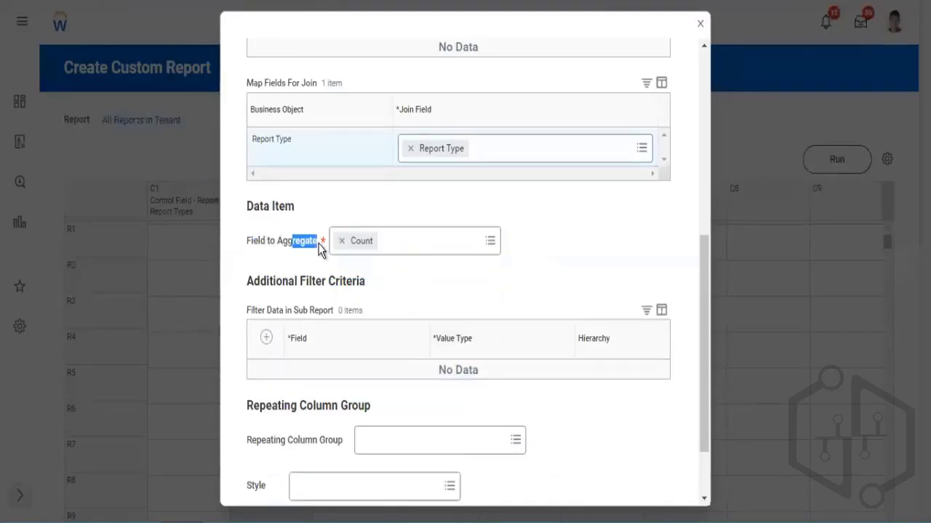
scroll(507, 129, "up", 5)
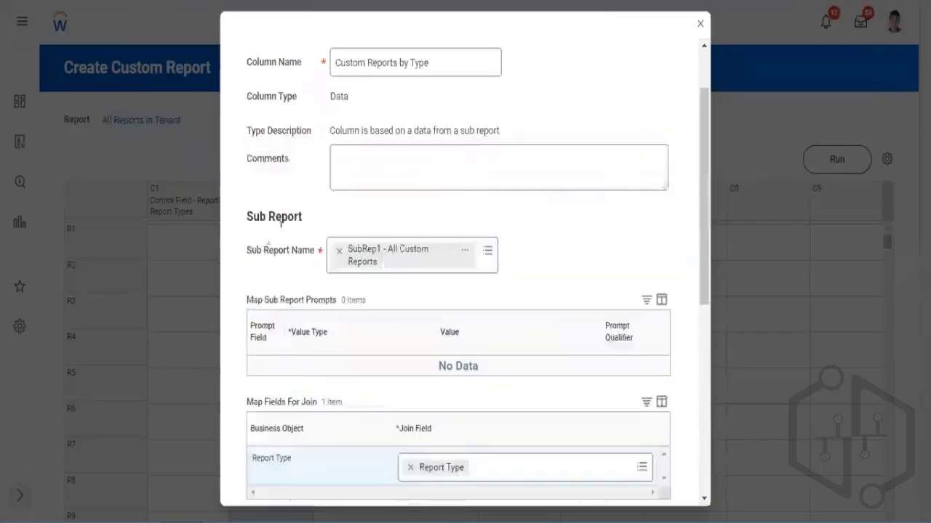
left_click_drag(284, 240, 302, 250)
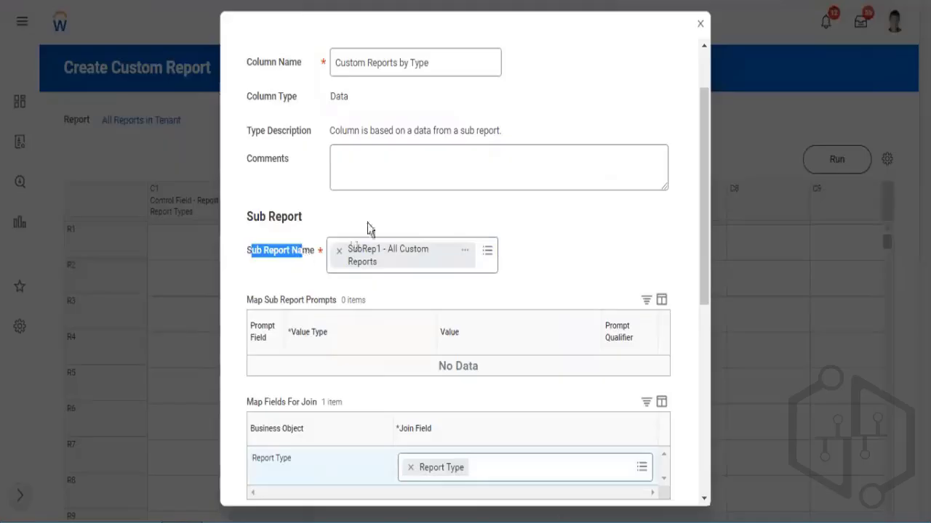
scroll(564, 141, "up", 2)
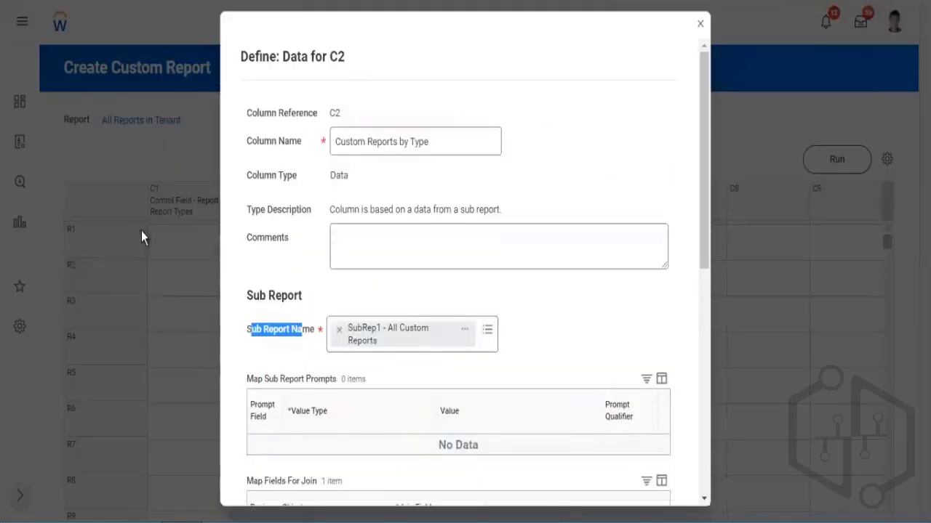
scroll(284, 280, "down", 4)
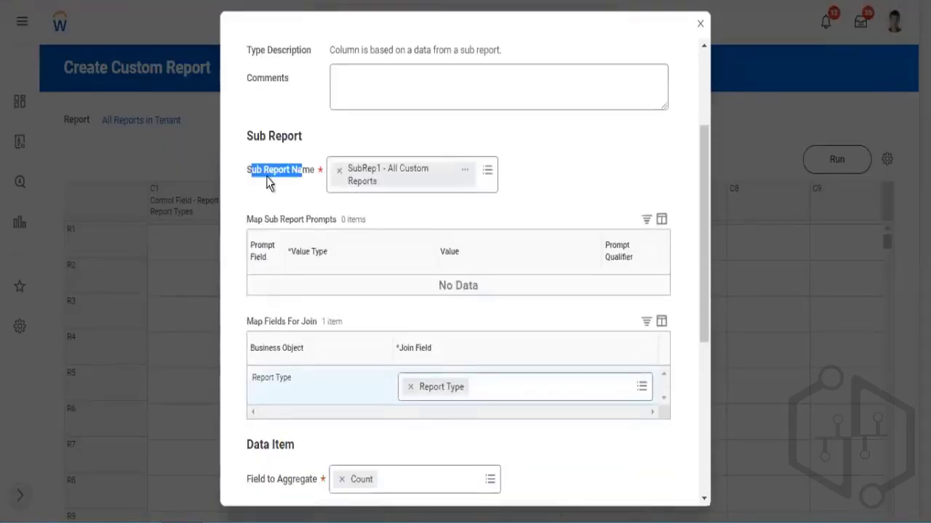
left_click(333, 188)
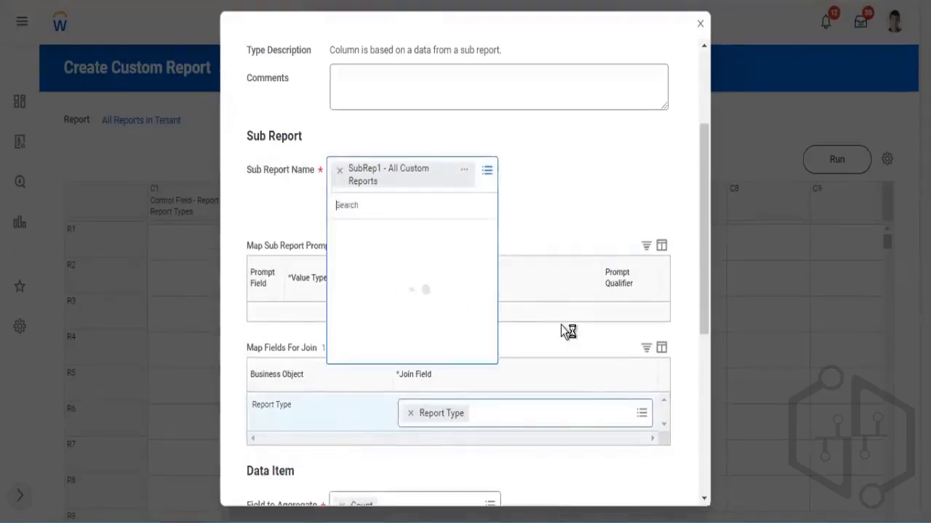
scroll(339, 327, "down", 5)
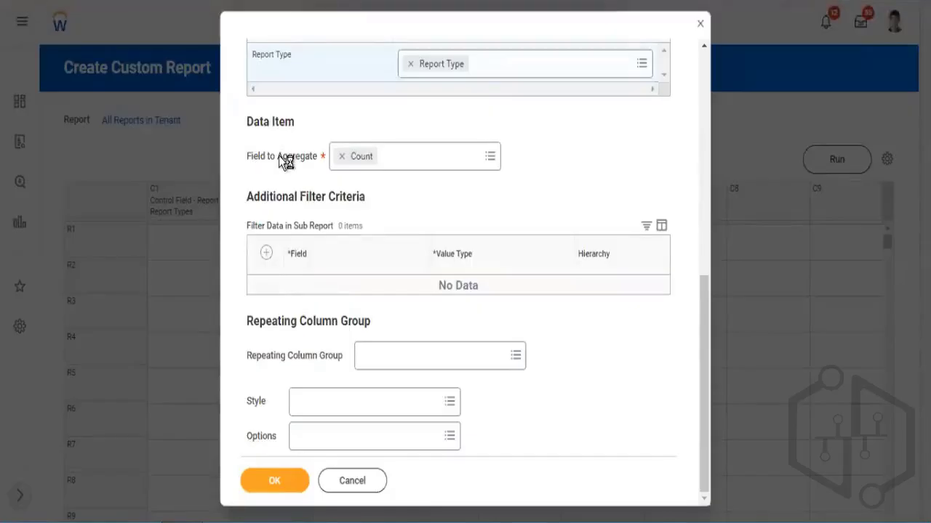
left_click_drag(281, 156, 252, 156)
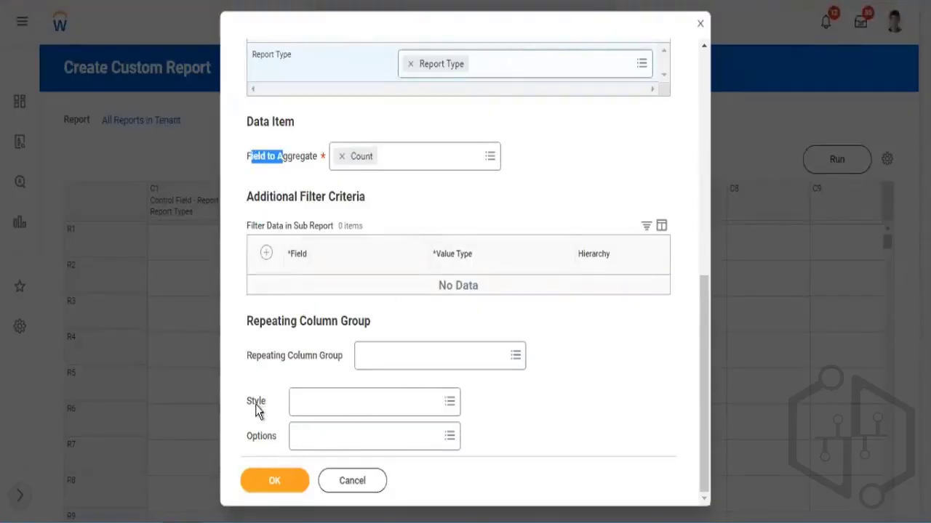
left_click(273, 488)
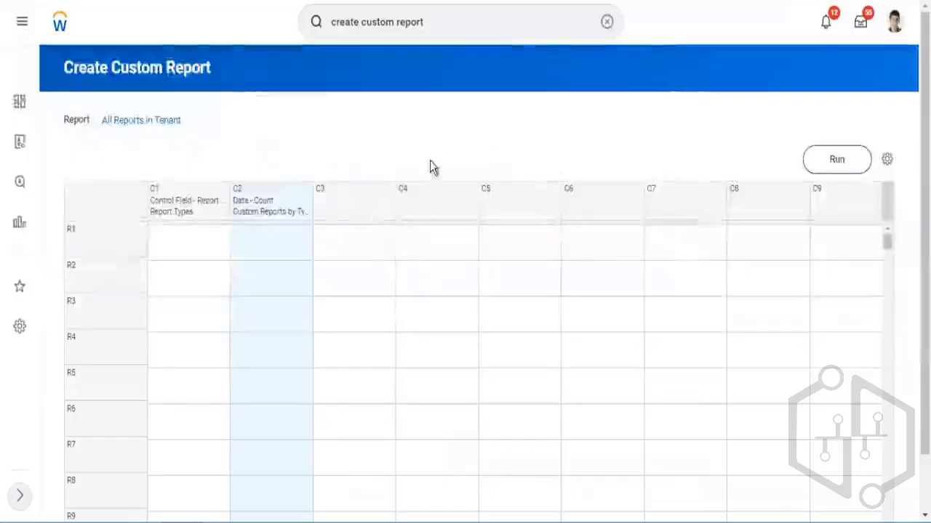
Step: Define column C3 as a Data column with SupRep2 - All Standard Reports as its sub report
left_click(388, 197)
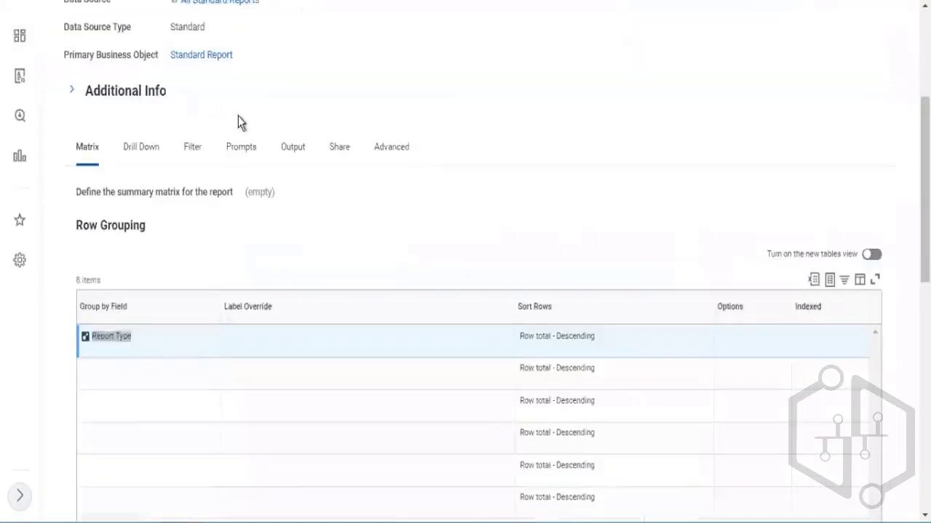
scroll(240, 124, "up", 3)
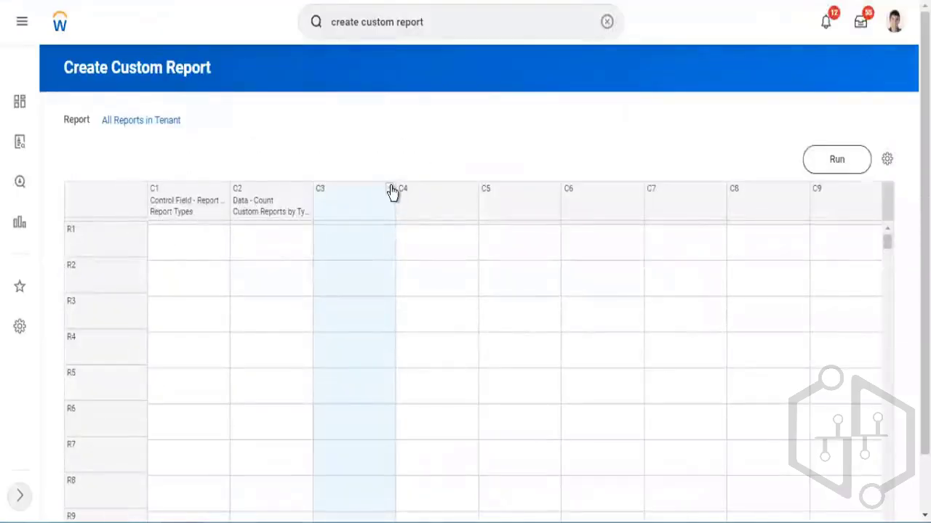
left_click(446, 211)
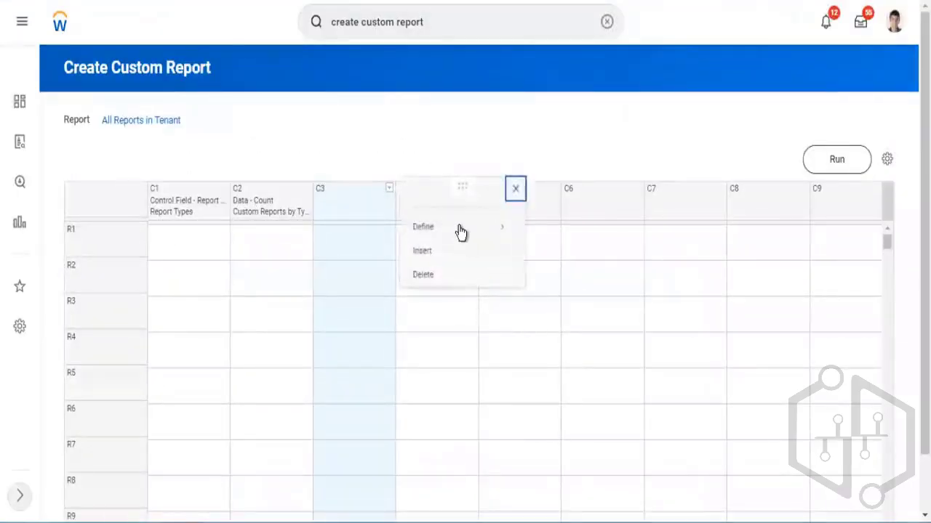
left_click(460, 230)
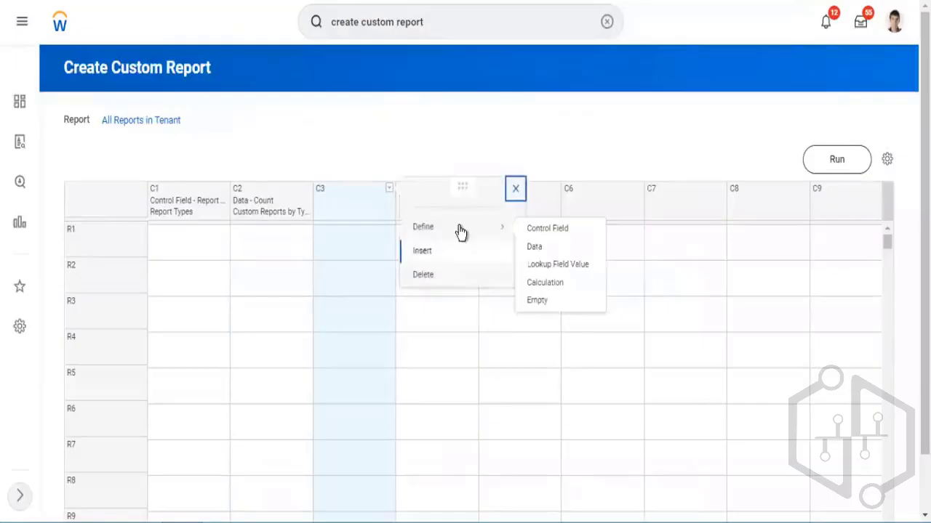
left_click(556, 253)
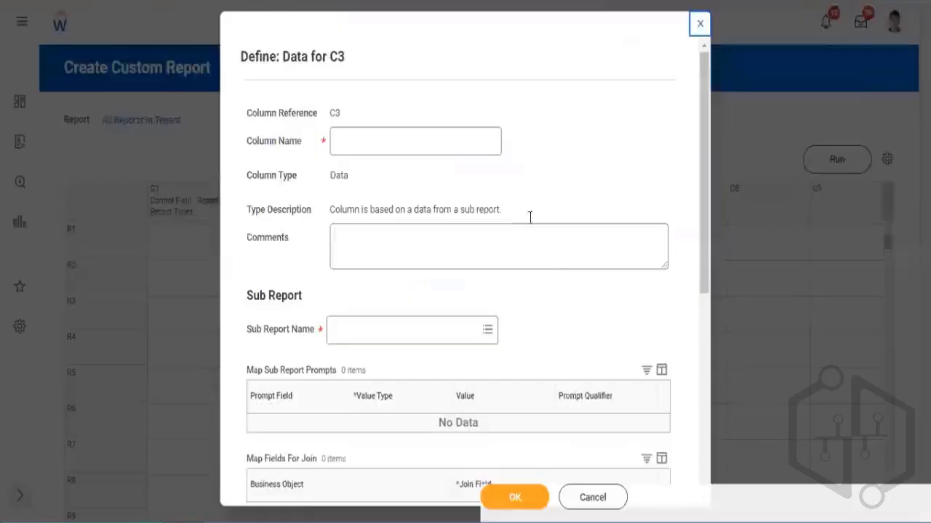
scroll(331, 157, "down", 2)
left_click(352, 173)
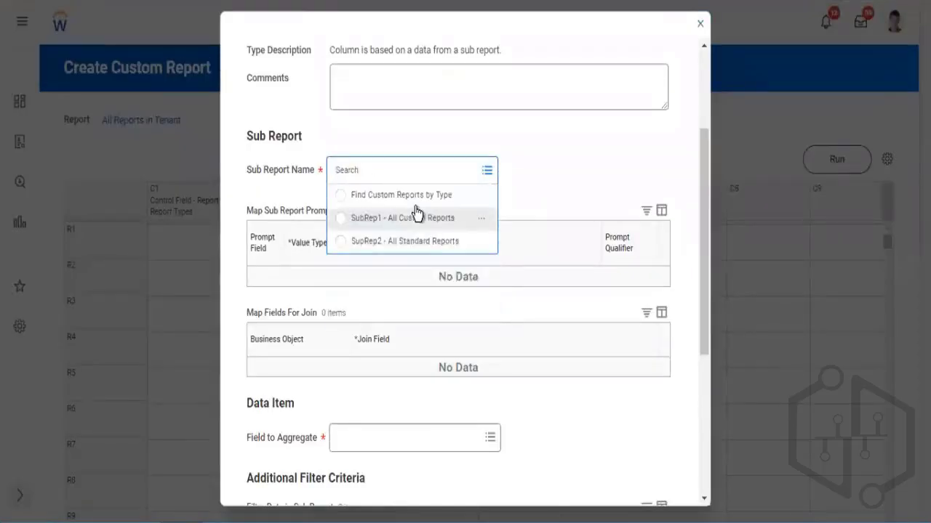
left_click(340, 244)
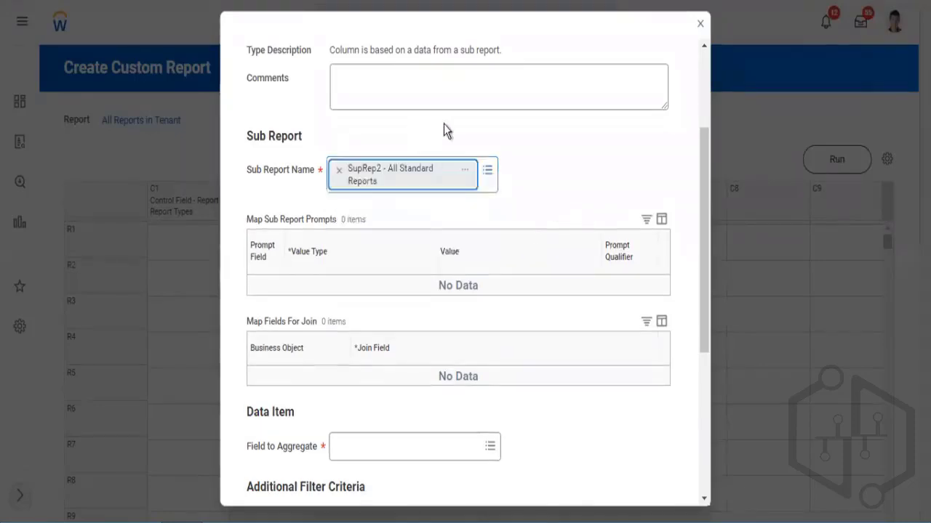
Step: Name column C3 Standard Report by Type, check its Field to Aggregate and save the column definition
left_click(701, 72)
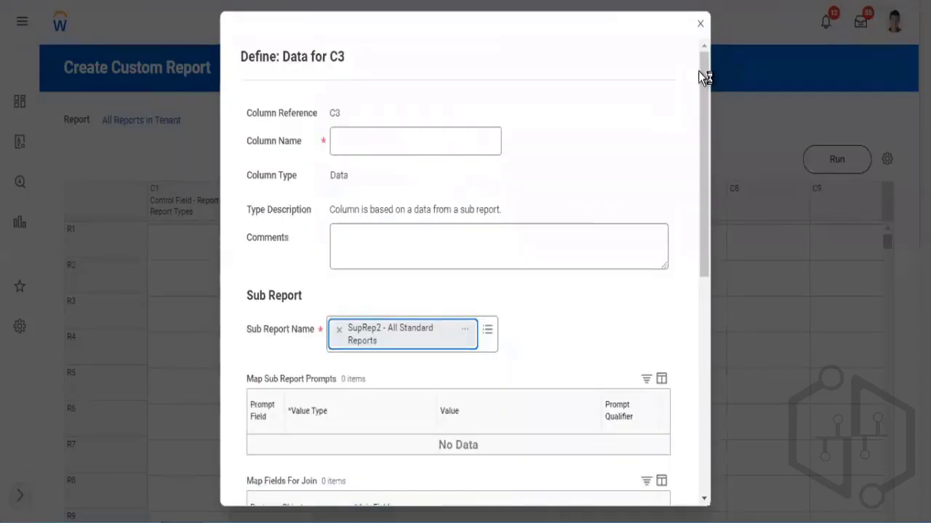
left_click(358, 144)
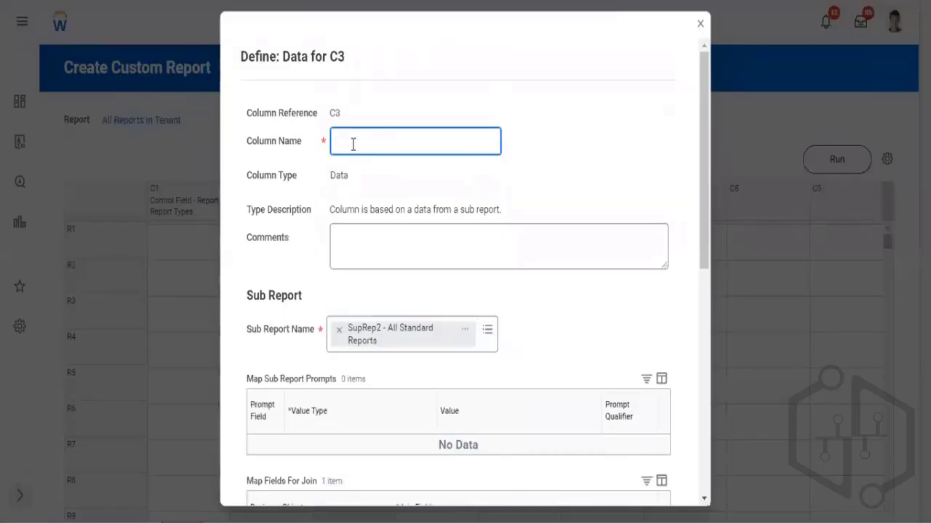
type("Standard Report by Type")
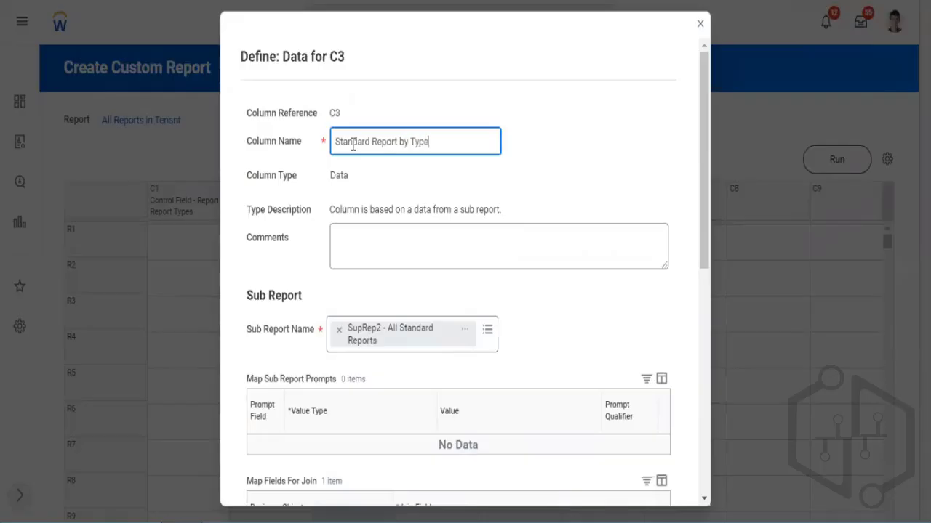
left_click(658, 207)
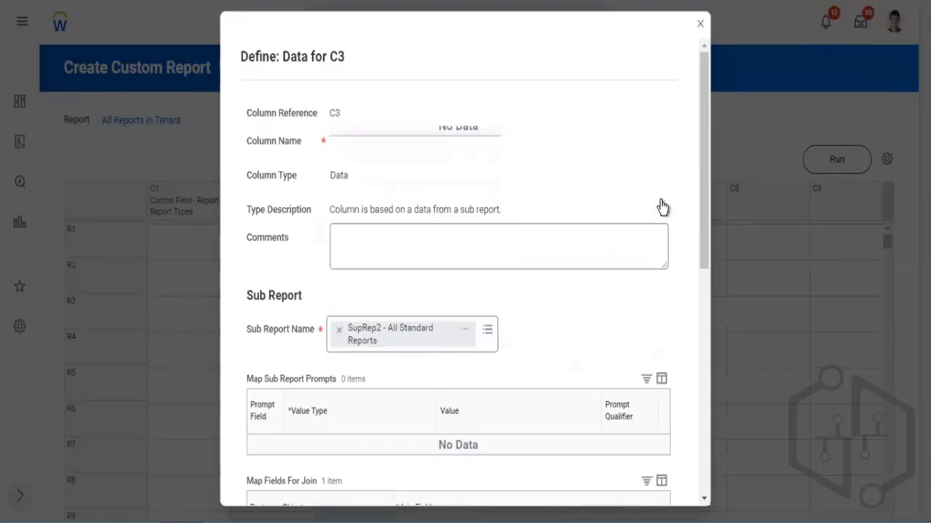
scroll(661, 206, "down", 6)
left_click_drag(254, 169, 351, 162)
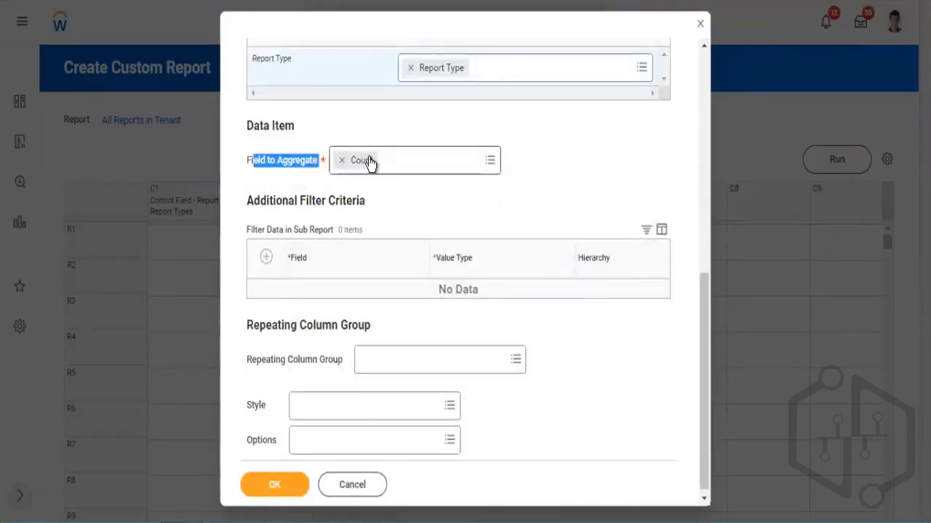
left_click(274, 487)
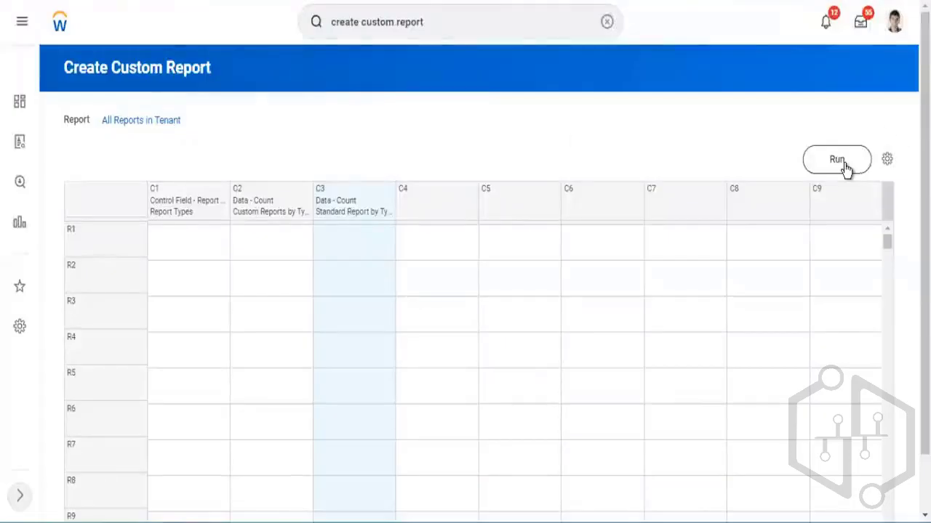
Step: Run All Reports in Tenant and both of its sub-reports, SupRep2 - All Standard Reports and SubRep1 - All Custom Reports
left_click(844, 165)
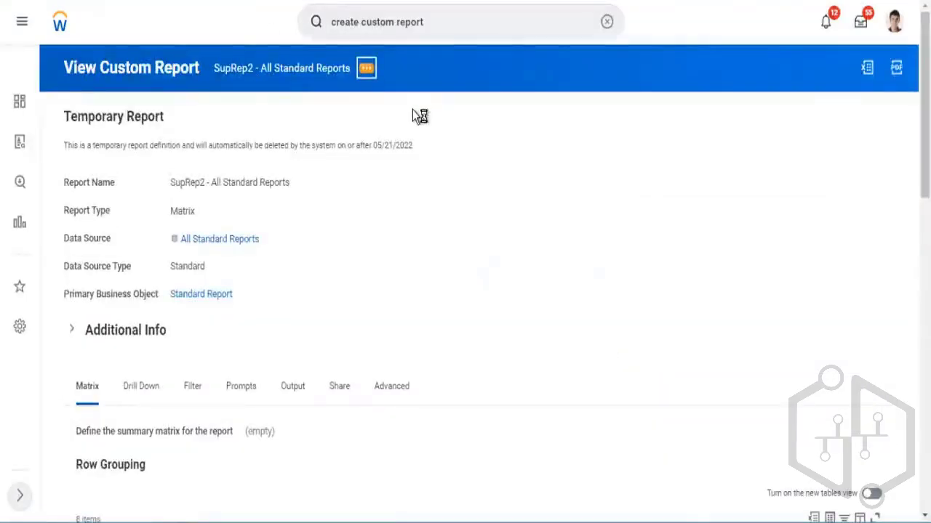
left_click(366, 68)
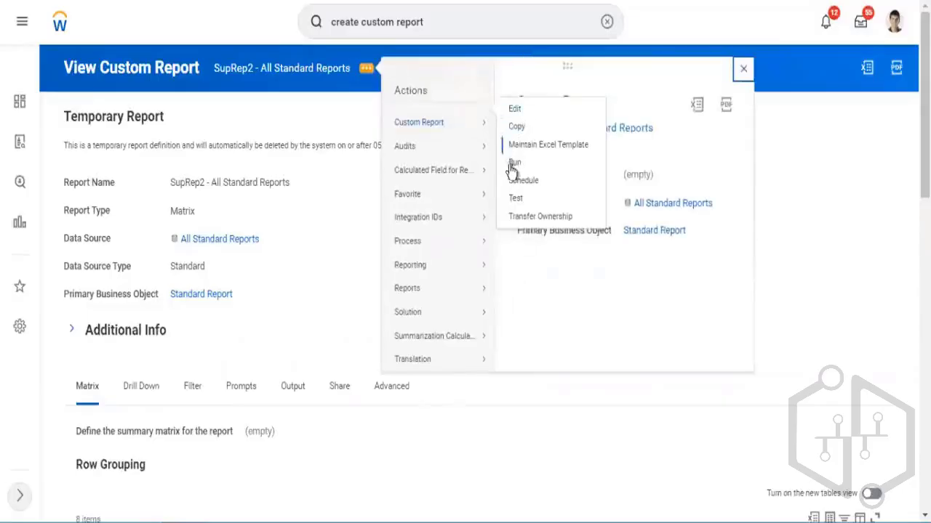
left_click(514, 164)
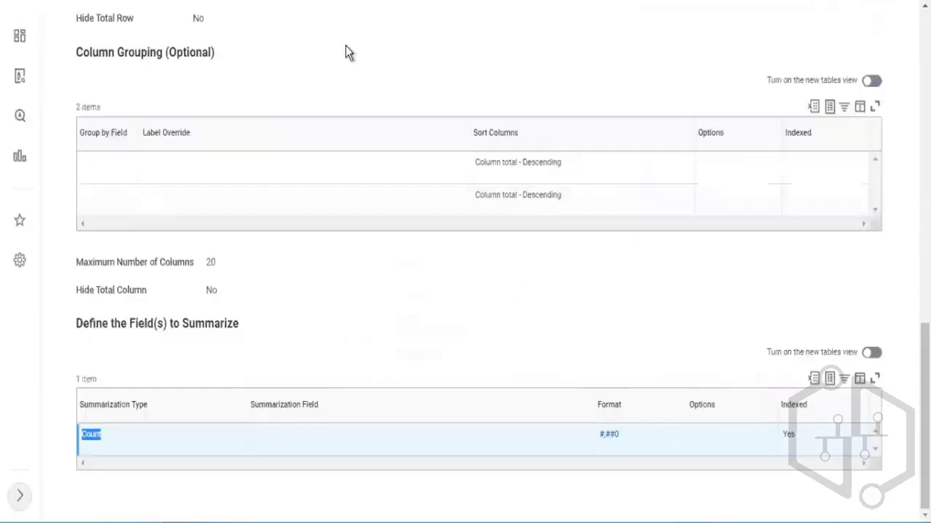
scroll(348, 45, "up", 10)
scroll(367, 44, "up", 3)
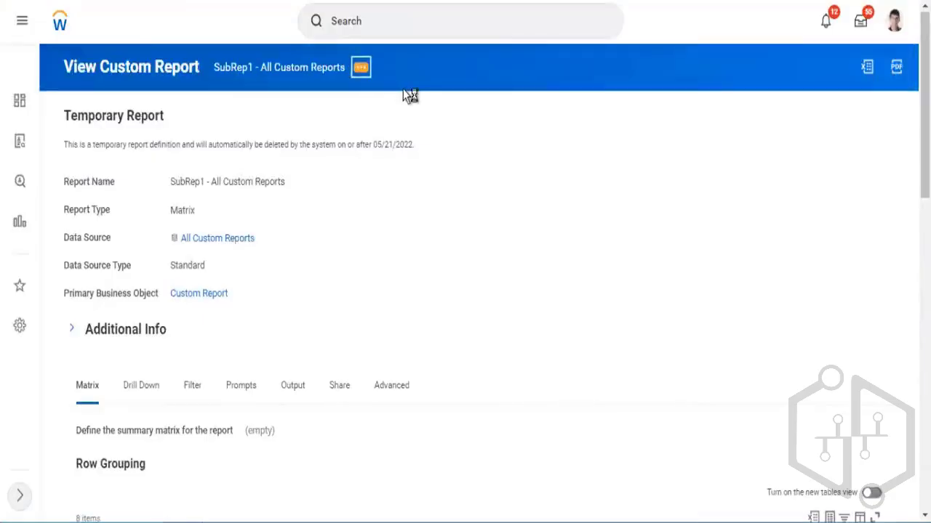
mouse_move(399, 107)
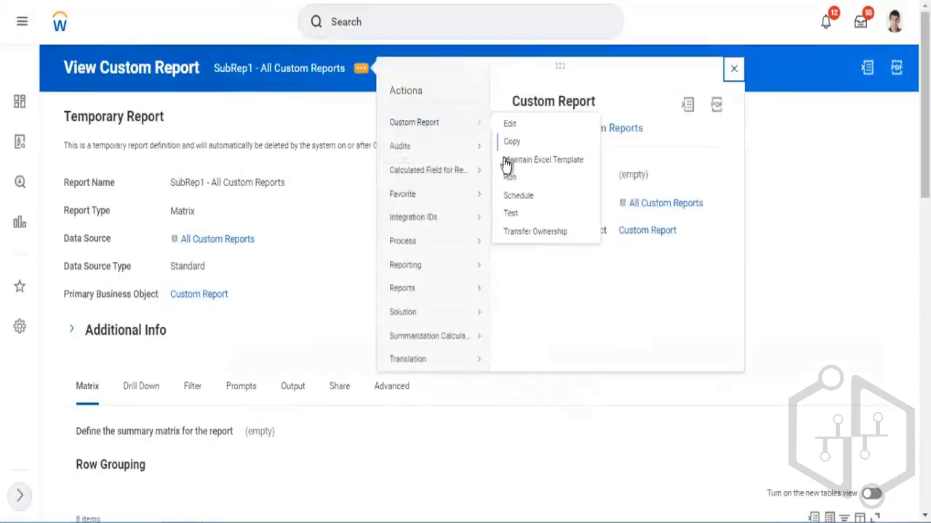
left_click(508, 180)
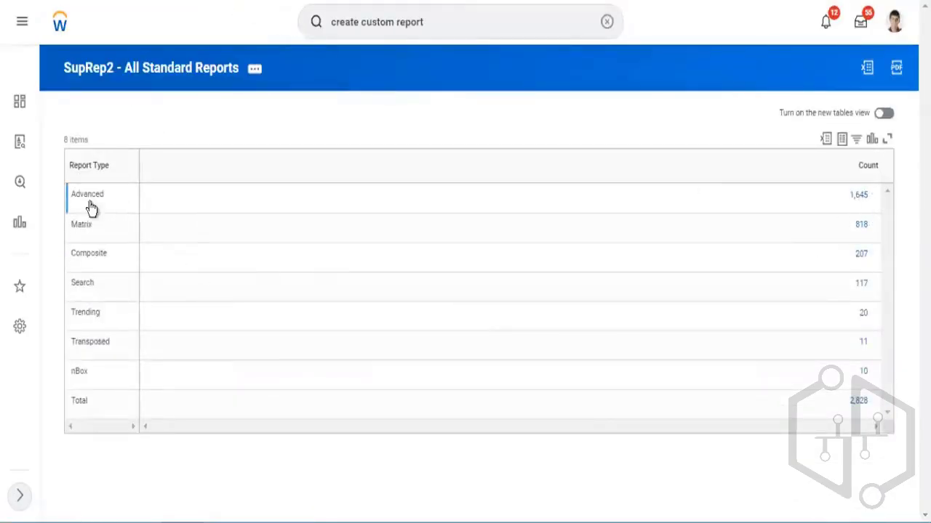
Step: Compare the counts per report type in both sub-reports with the custom and standard columns of All Reports in Tenant
mouse_move(80, 200)
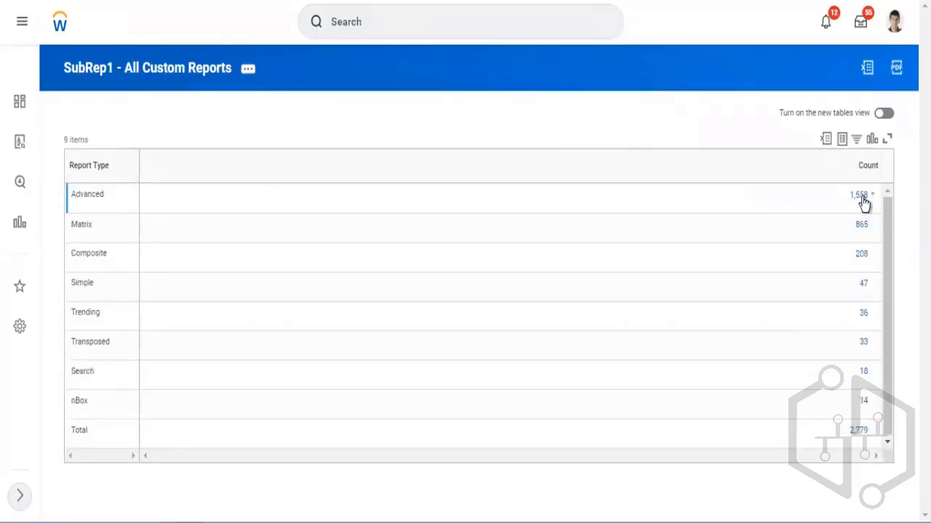
mouse_move(75, 201)
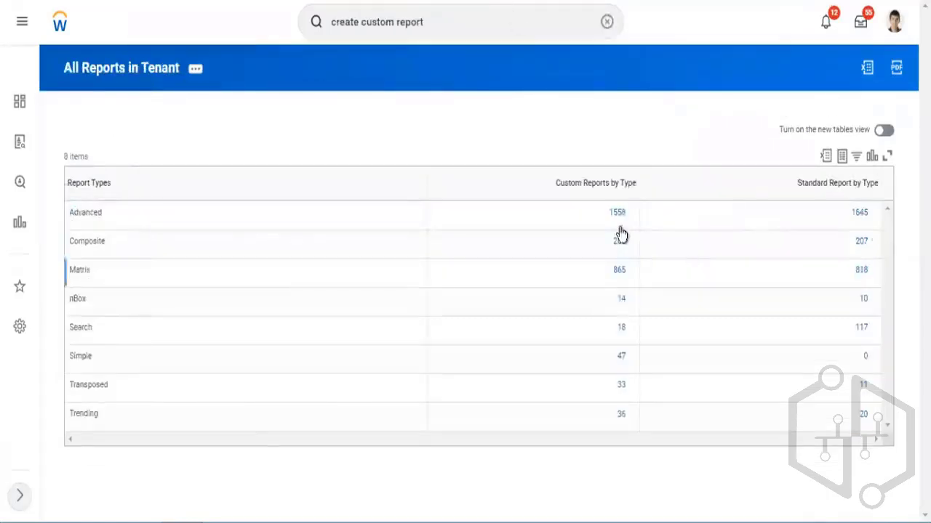
mouse_move(603, 217)
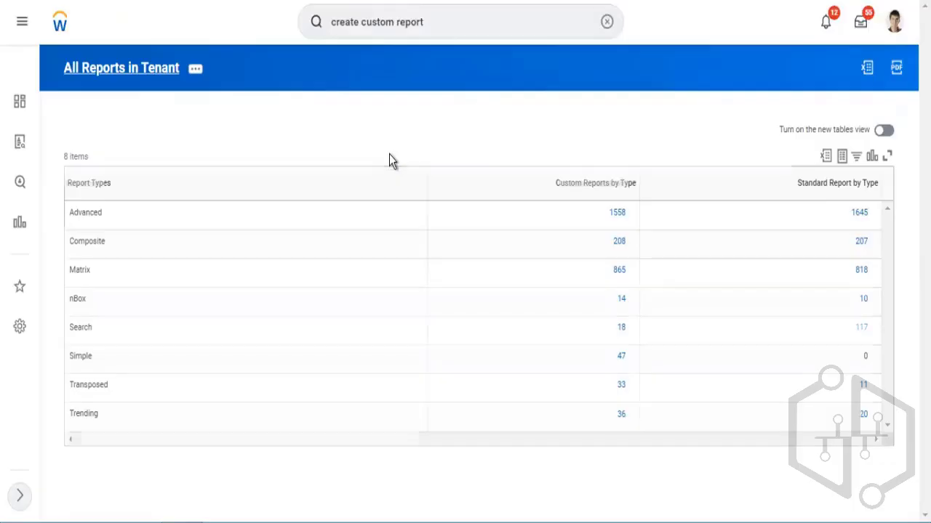
Step: Define column C4 of All Reports in Tenant as a Calculation column
scroll(425, 157, "down", 1)
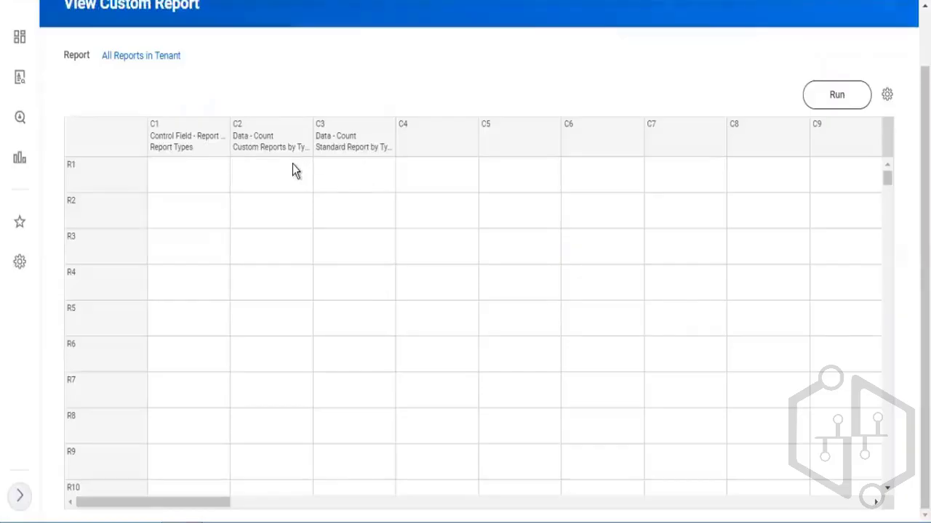
left_click(473, 127)
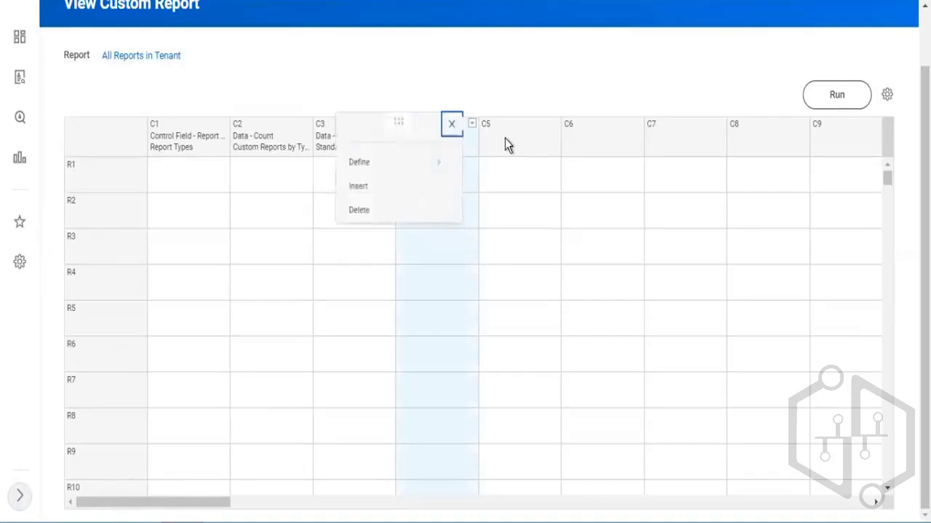
mouse_move(410, 174)
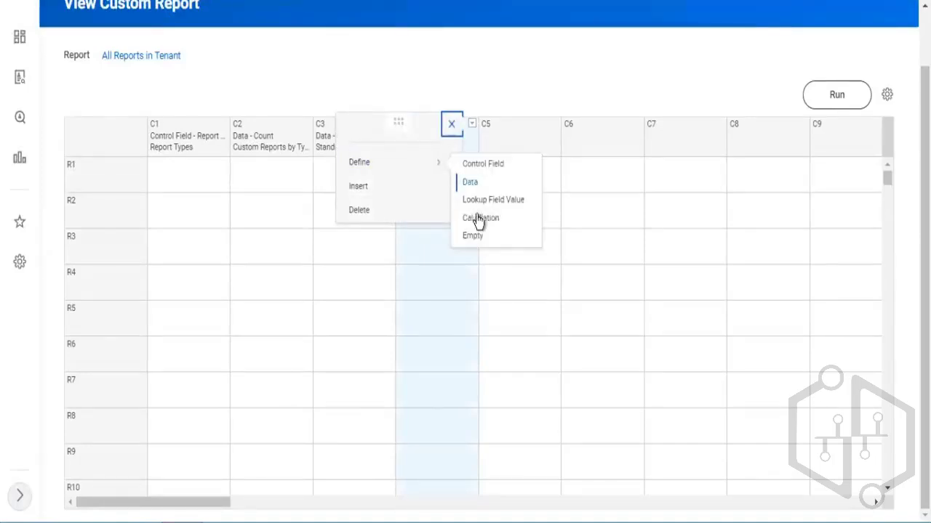
left_click(481, 218)
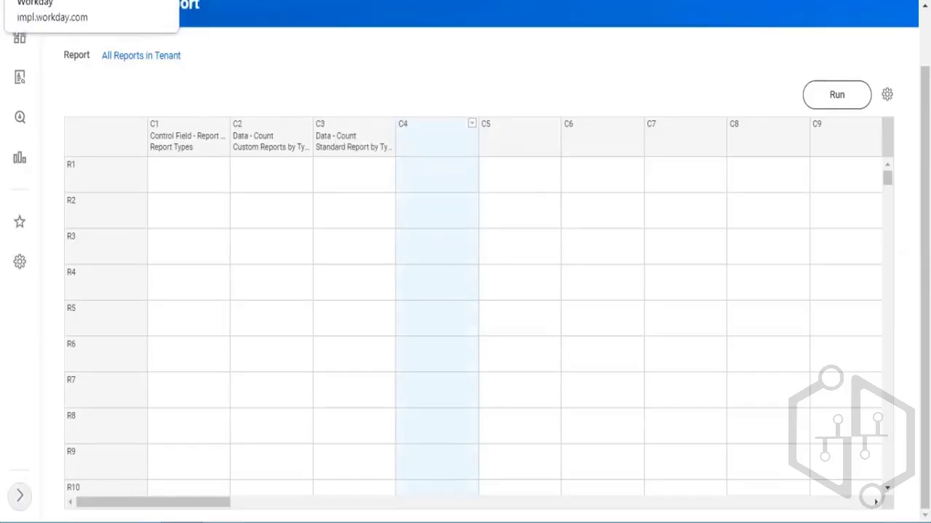
left_click(72, 1)
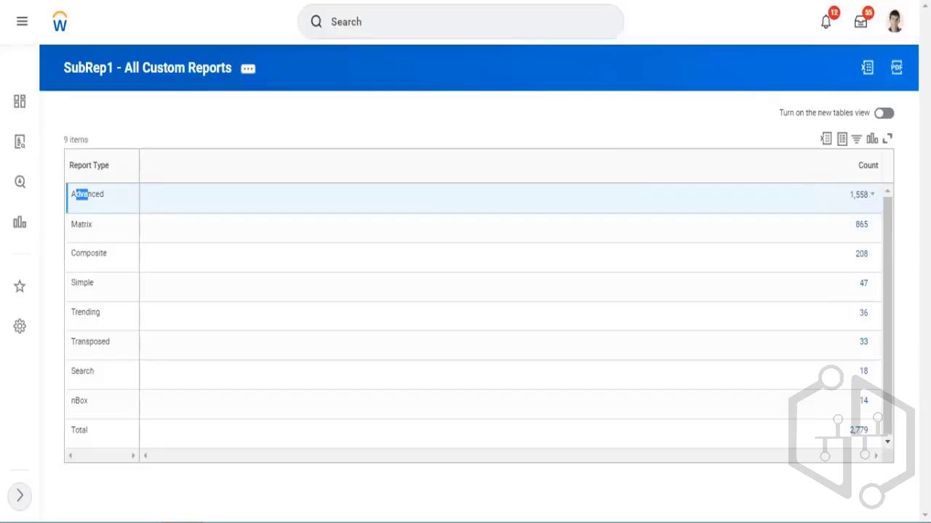
left_click(218, 0)
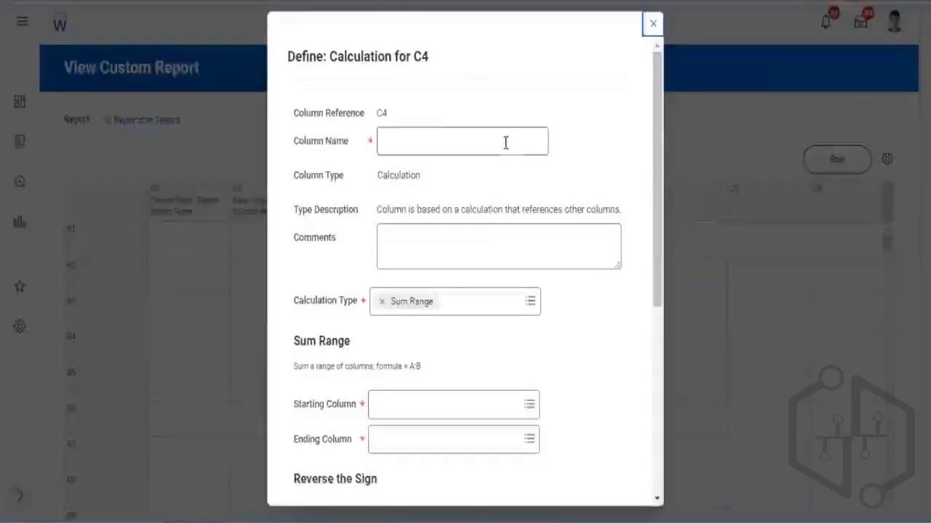
Step: Set the Sum Range calculation to start at C2 (Custom Reports by Type) and end at C3 (Standard Report by Type)
scroll(384, 214, "down", 2)
left_click_drag(310, 144, 327, 143)
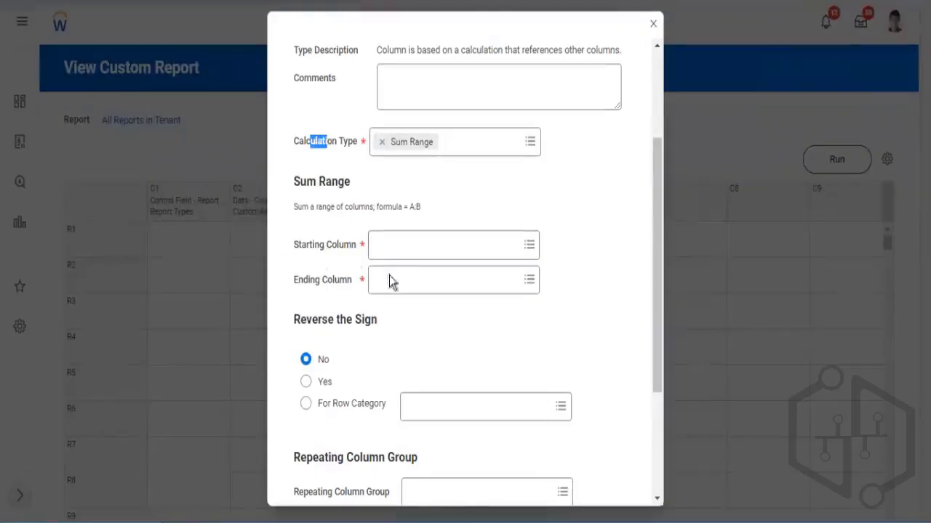
left_click(454, 249)
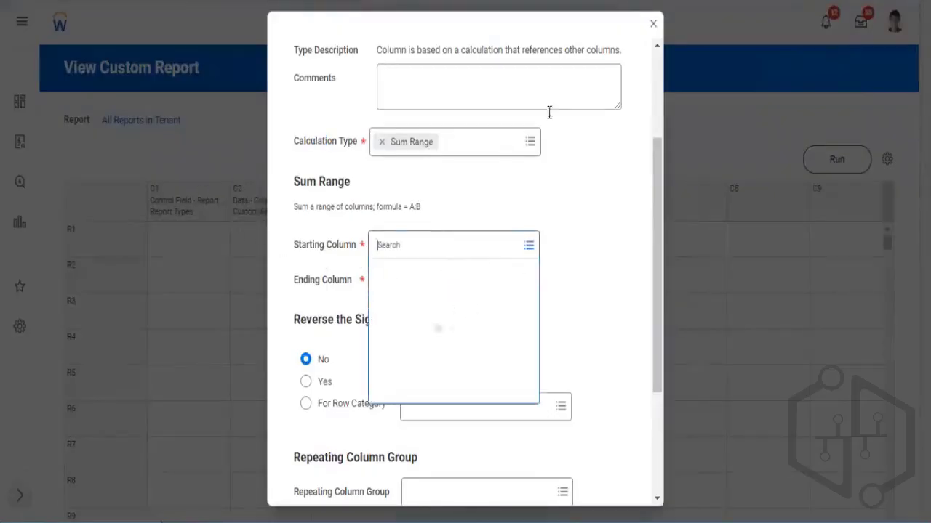
left_click(534, 151)
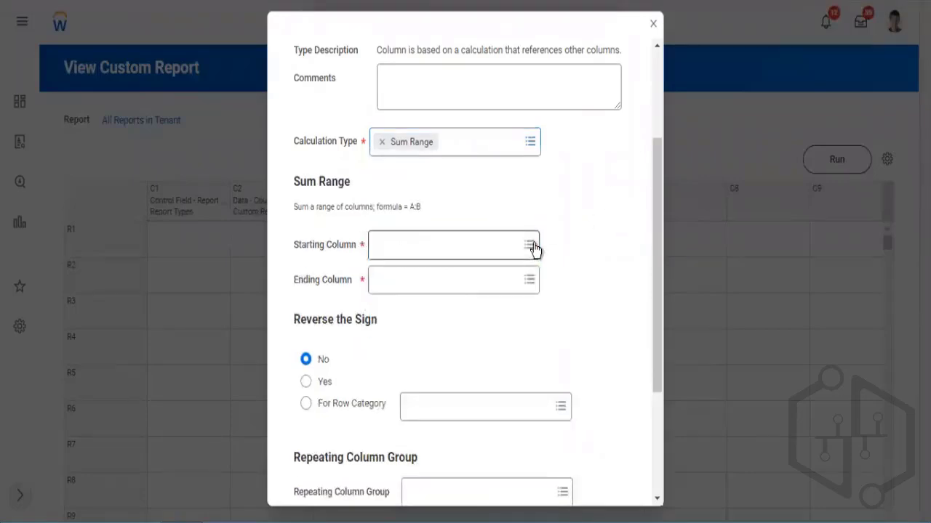
left_click(532, 247)
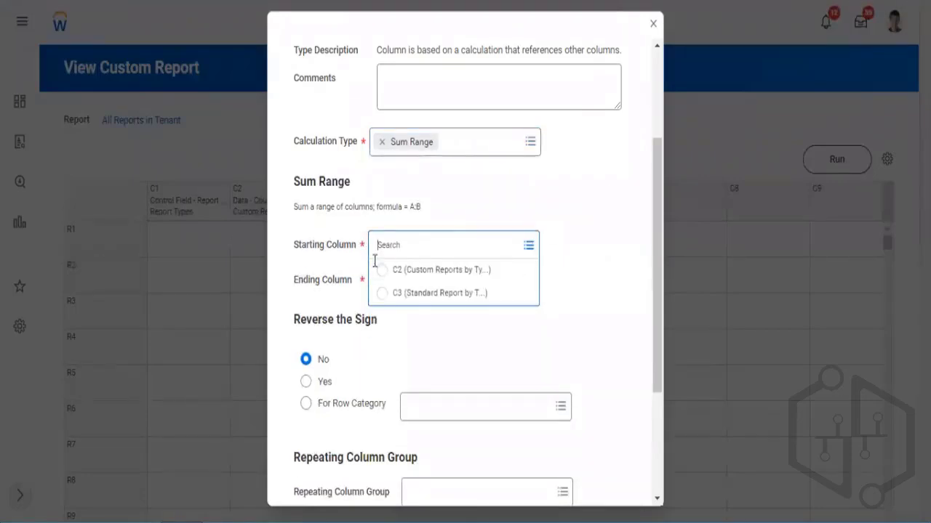
left_click(167, 195)
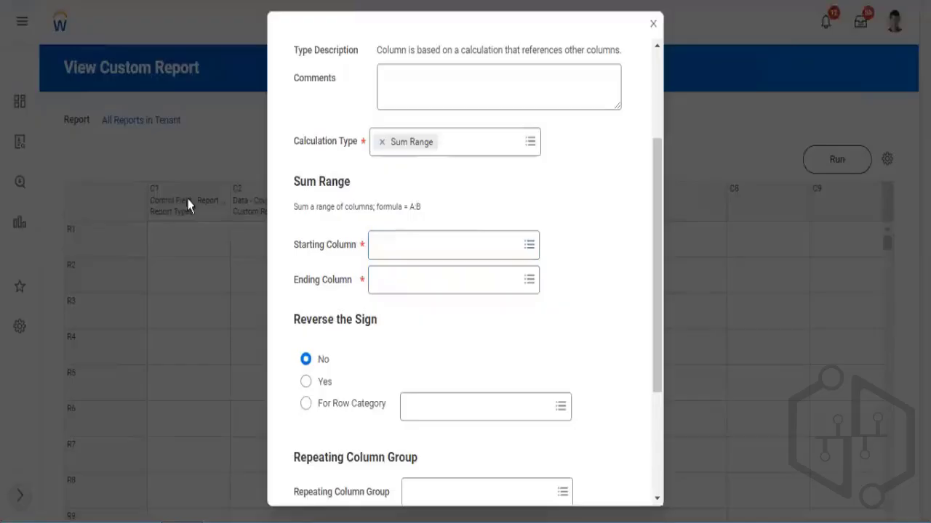
left_click(451, 256)
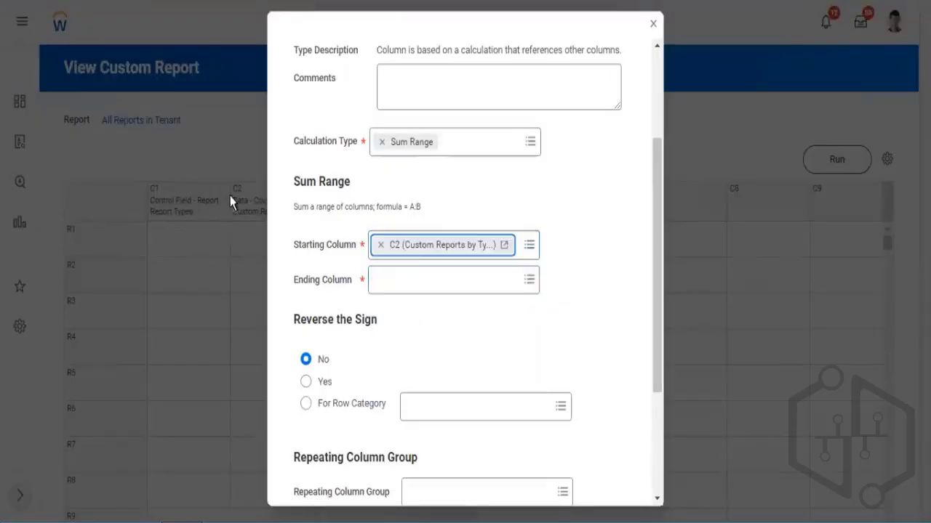
left_click(517, 284)
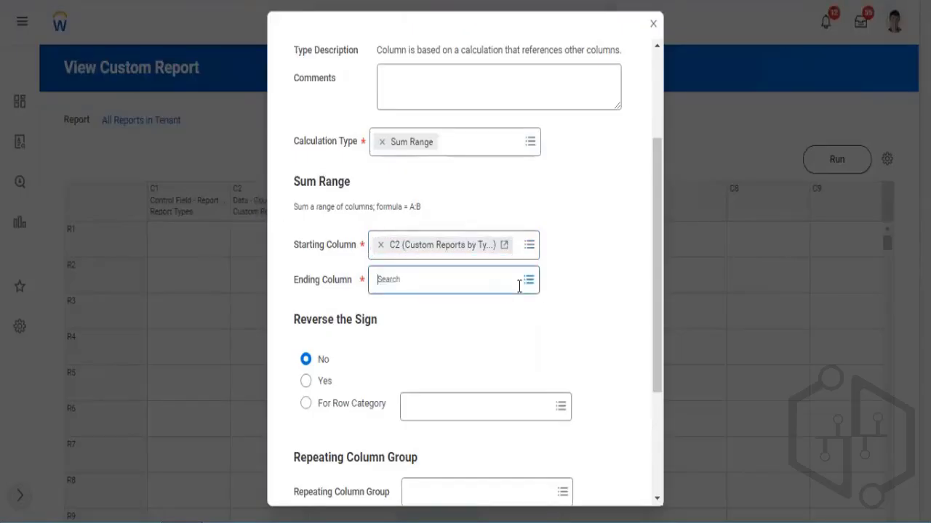
left_click(383, 255)
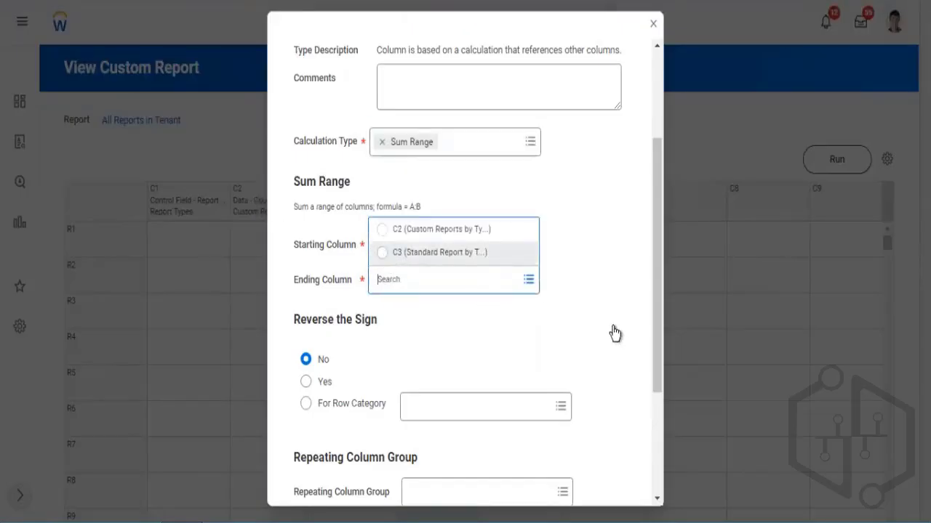
Step: Name column C4 Total Count, check its remaining options and save the column definition
scroll(596, 247, "up", 3)
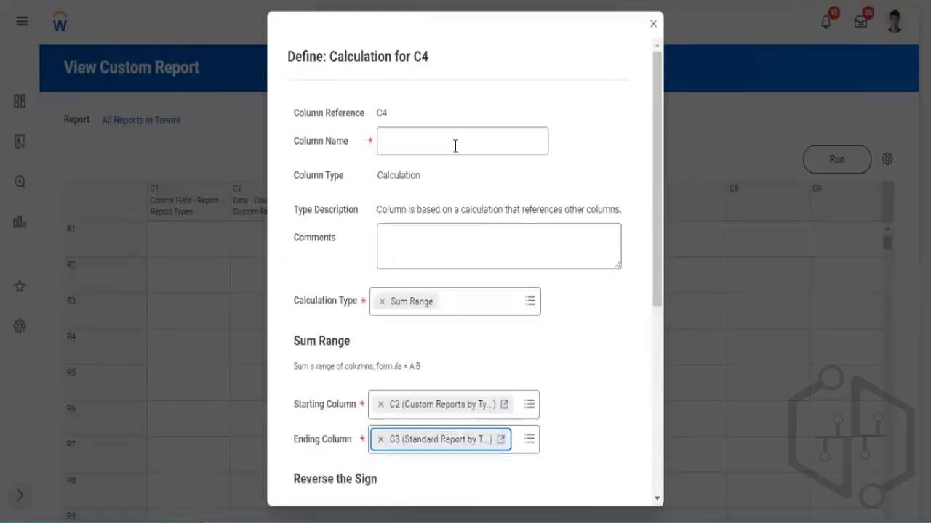
left_click(454, 146)
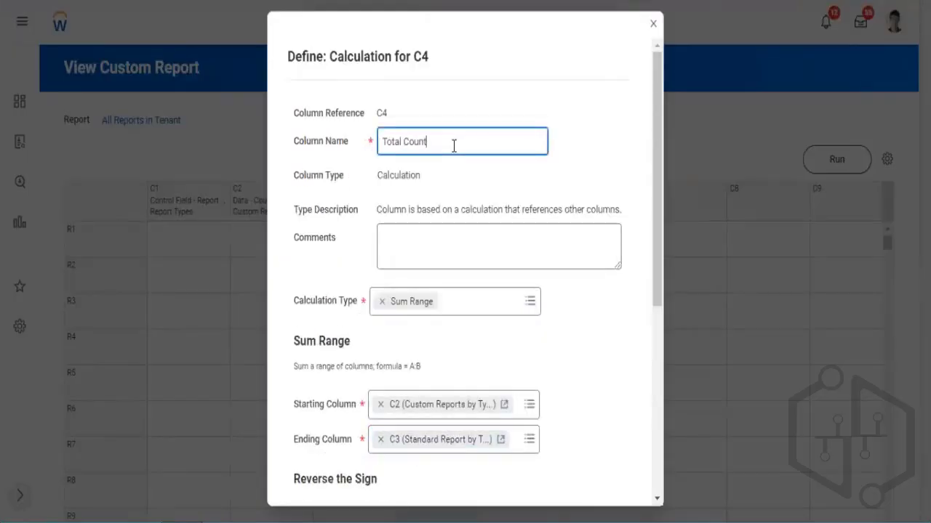
scroll(545, 244, "down", 5)
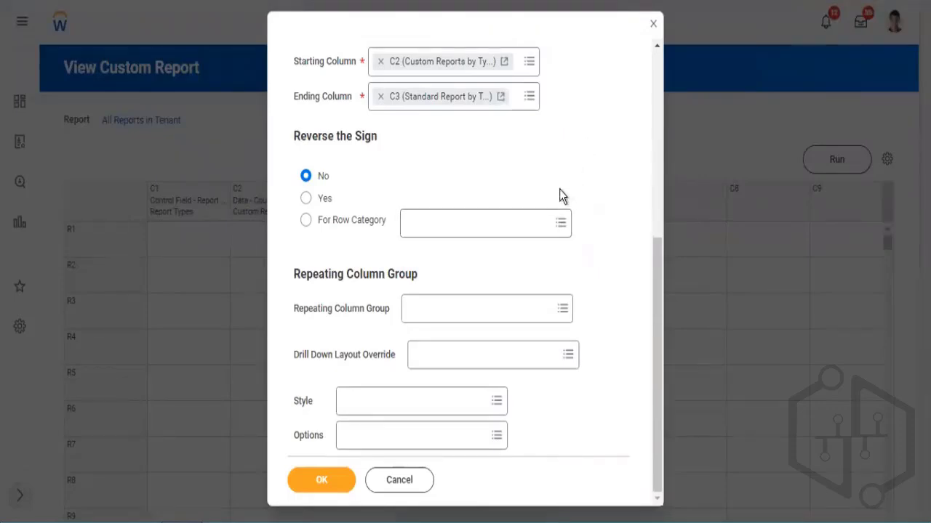
scroll(567, 191, "up", 5)
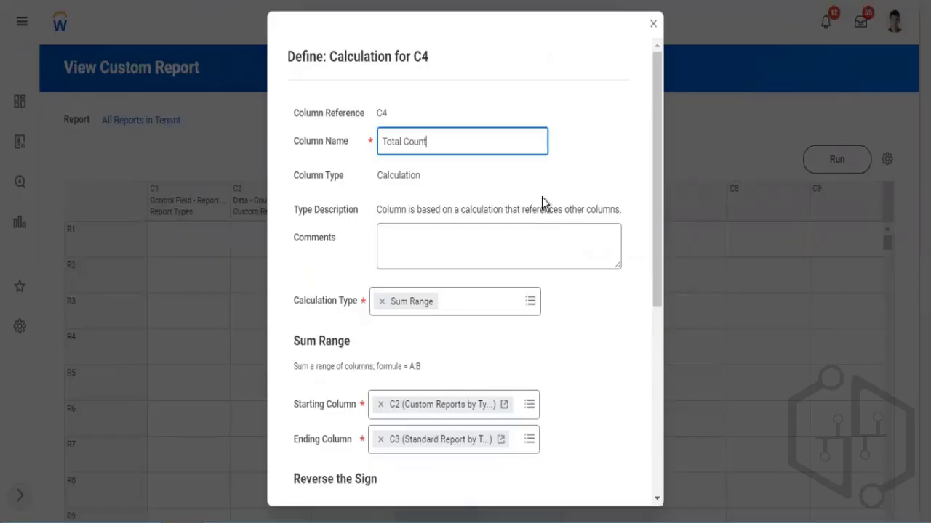
scroll(571, 186, "down", 3)
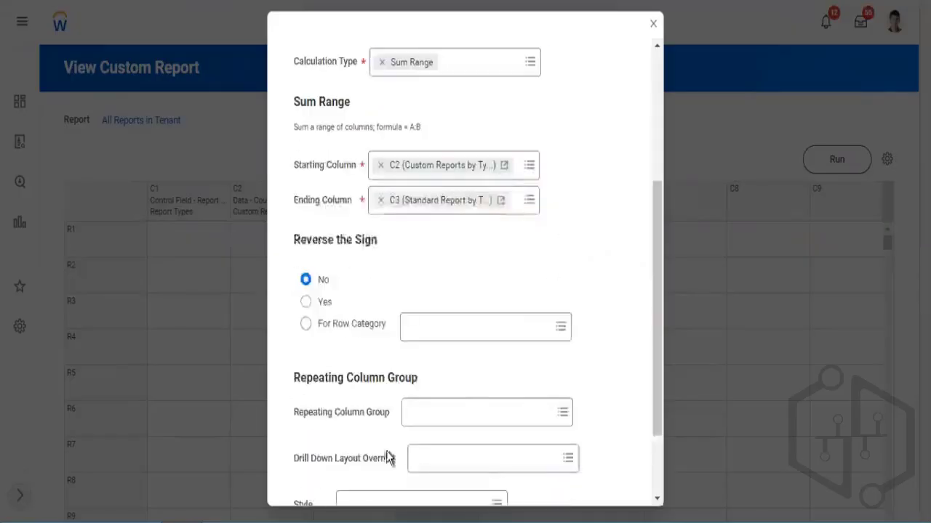
scroll(418, 397, "down", 2)
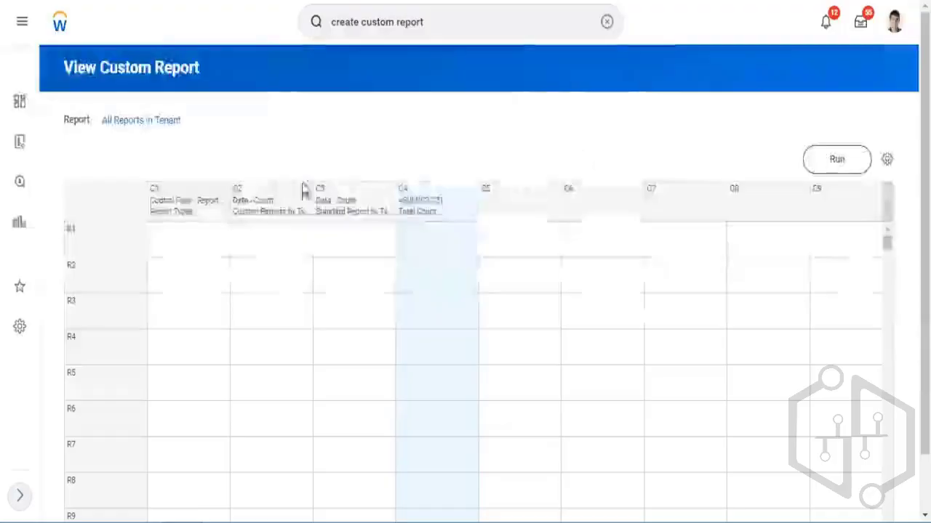
Step: Run All Reports in Tenant, compare the nBox counts with their total and drill into the nBox custom reports
left_click(837, 159)
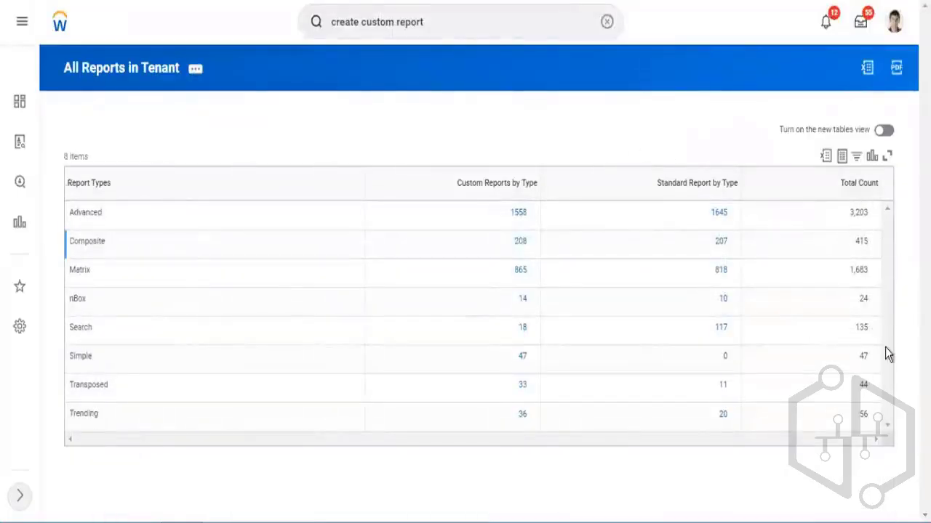
left_click_drag(504, 306, 549, 307)
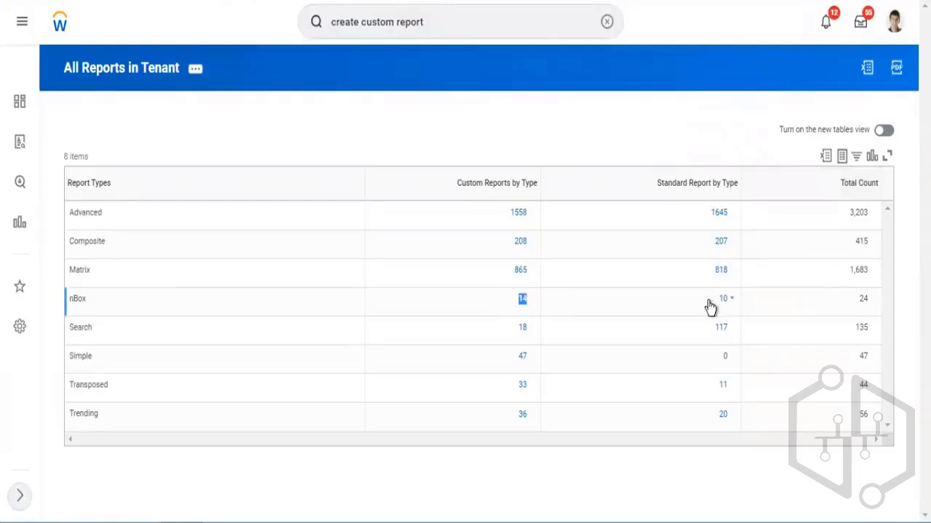
double_click(875, 302)
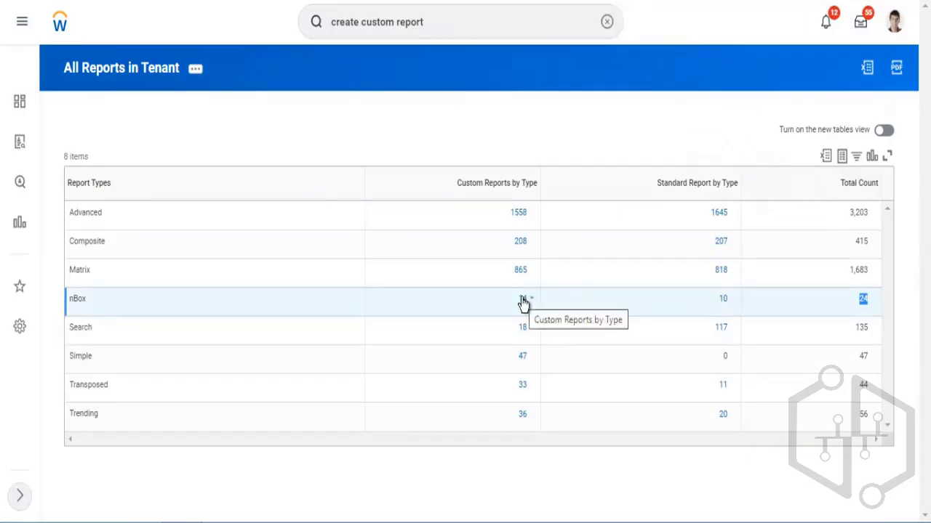
left_click(525, 215)
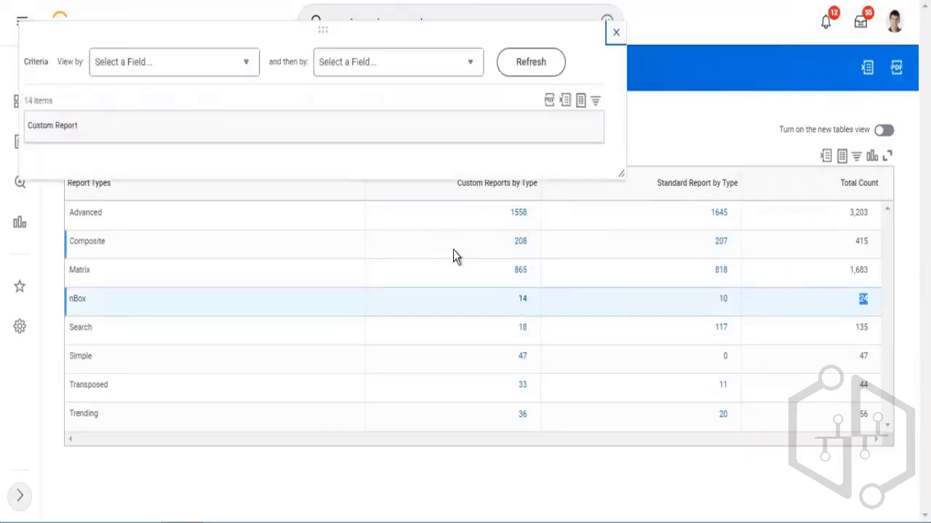
left_click(616, 32)
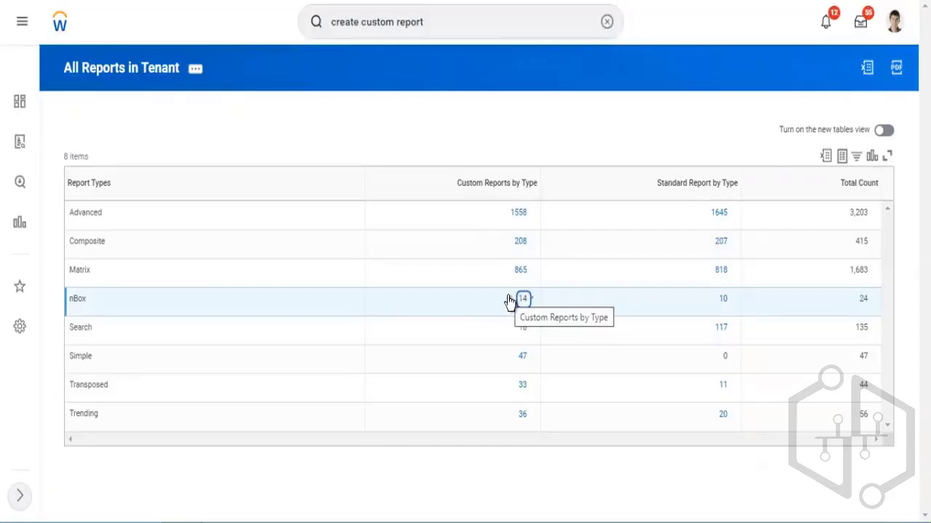
Step: Open the style definition of column C2 in the report layout and browse the available Workday Styles
left_click(143, 69)
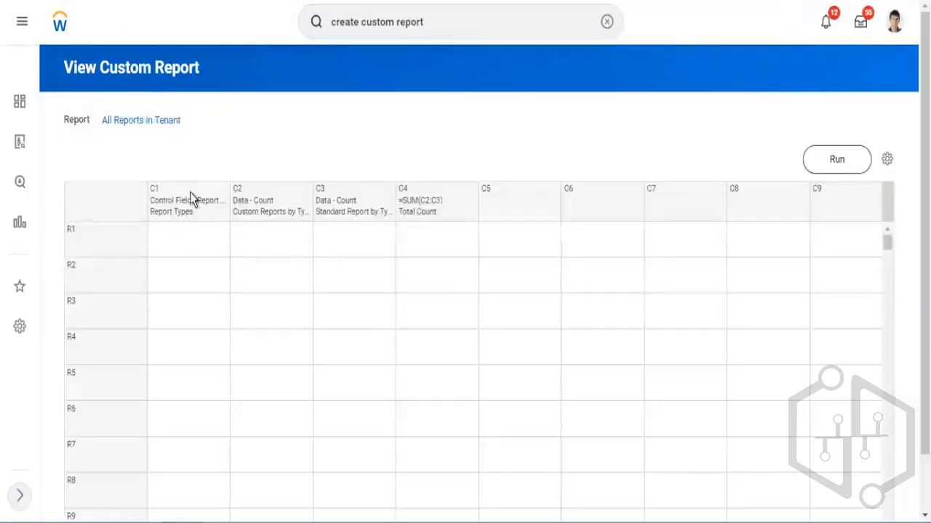
left_click(322, 190)
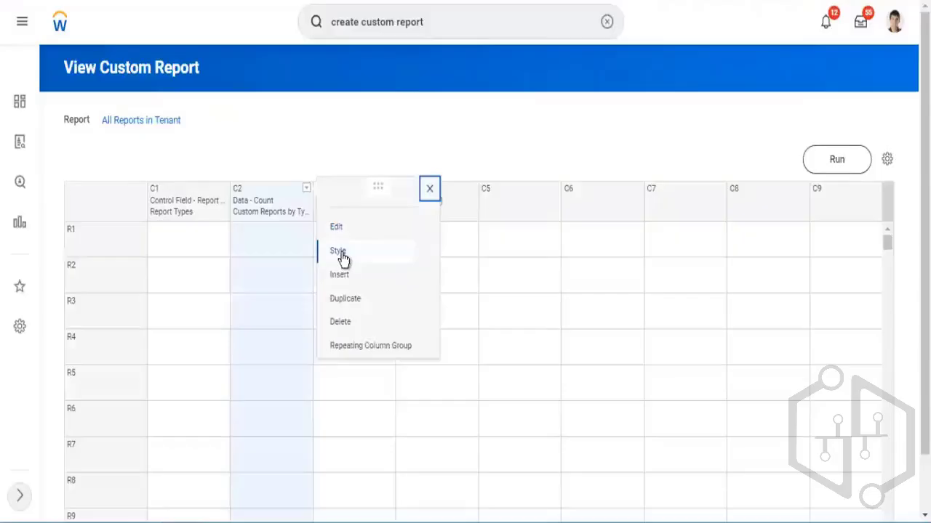
left_click(452, 249)
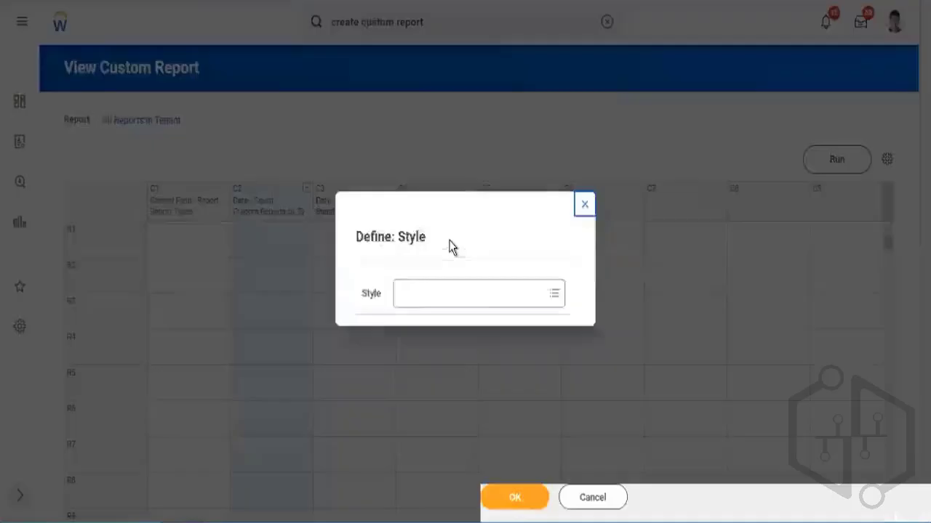
left_click(443, 281)
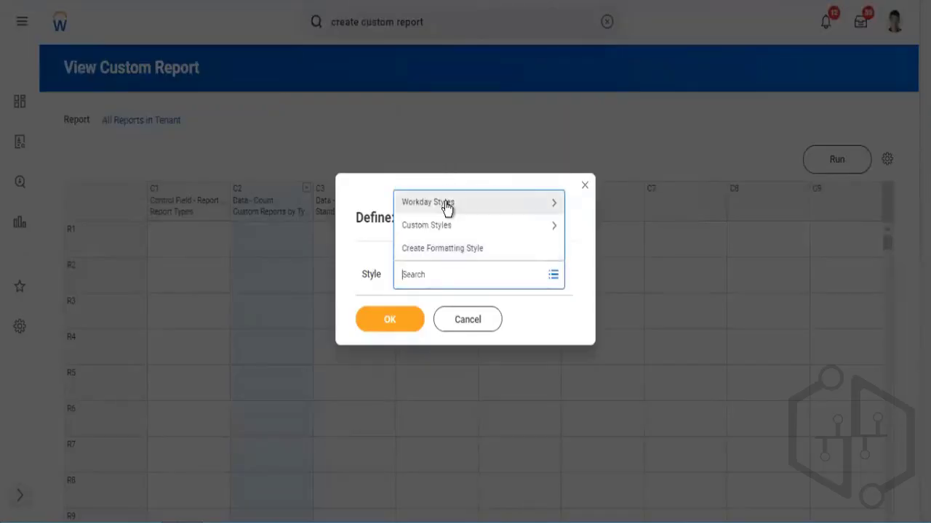
left_click(476, 208)
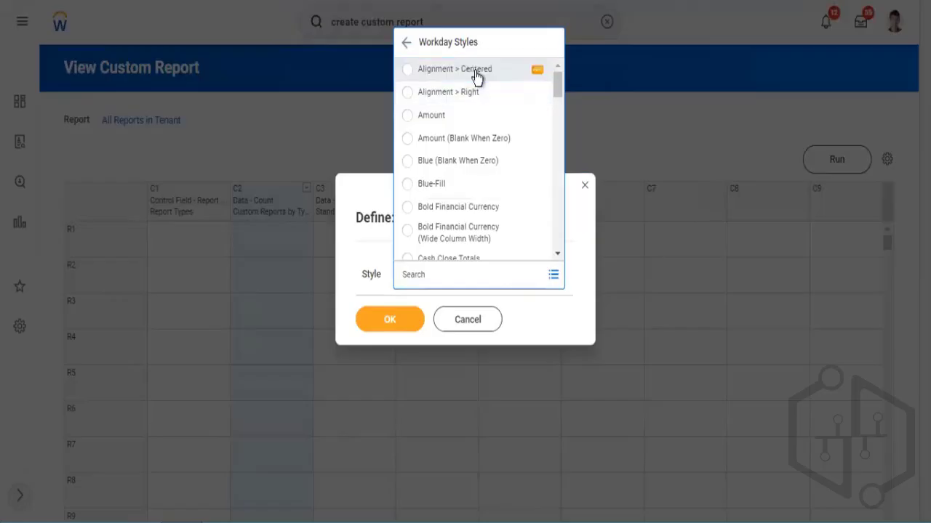
scroll(455, 160, "down", 3)
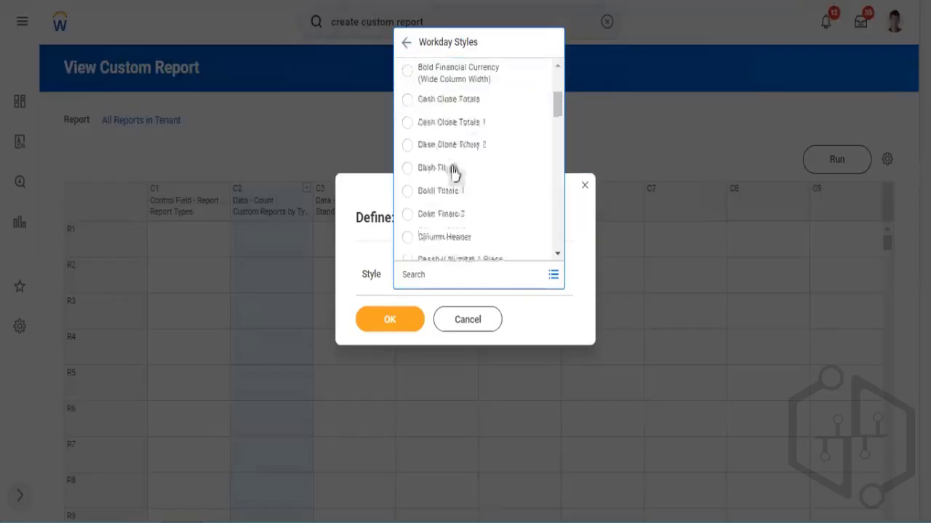
scroll(465, 131, "up", 1)
scroll(489, 169, "down", 5)
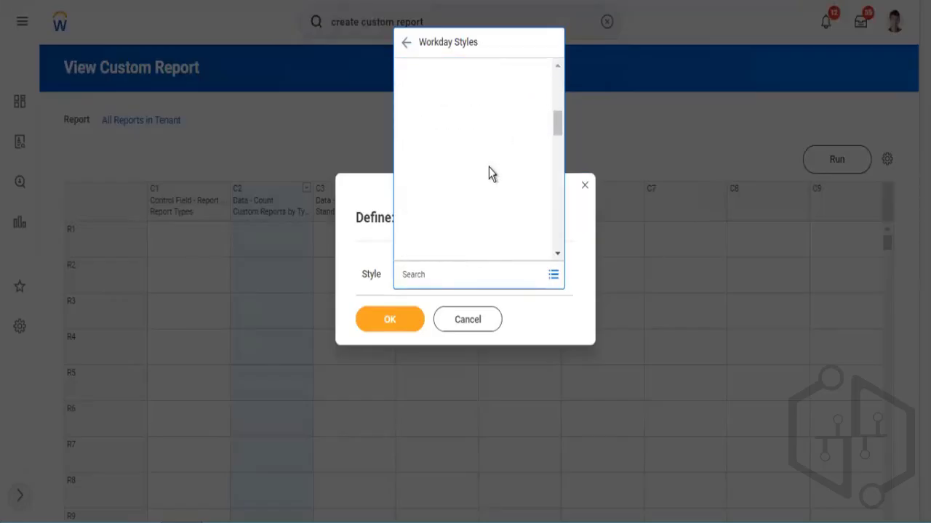
scroll(489, 160, "down", 5)
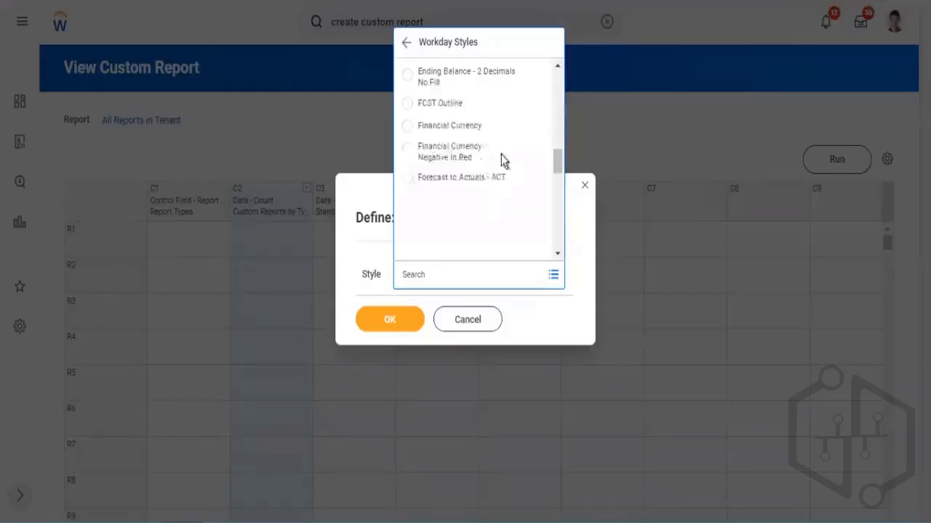
Step: Create a new formatting style named Report Style from the style definition of column C2
left_click(402, 46)
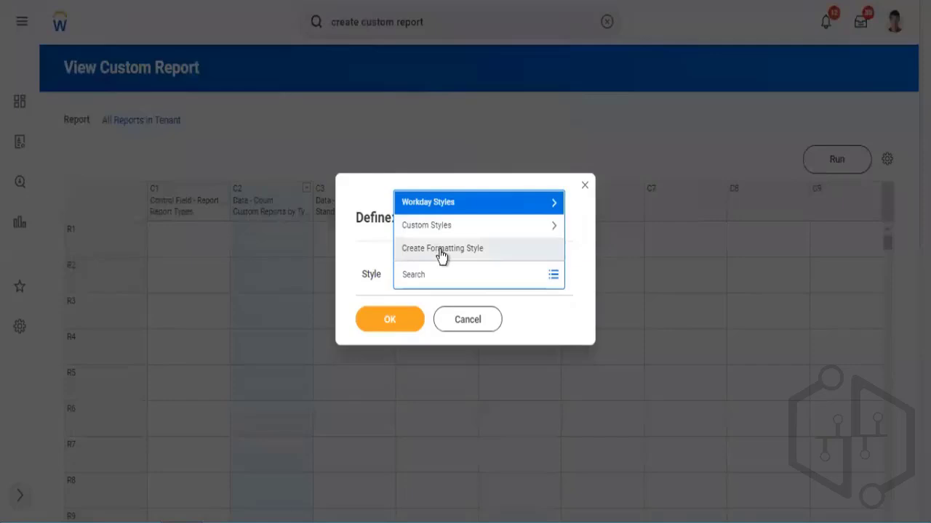
left_click(442, 251)
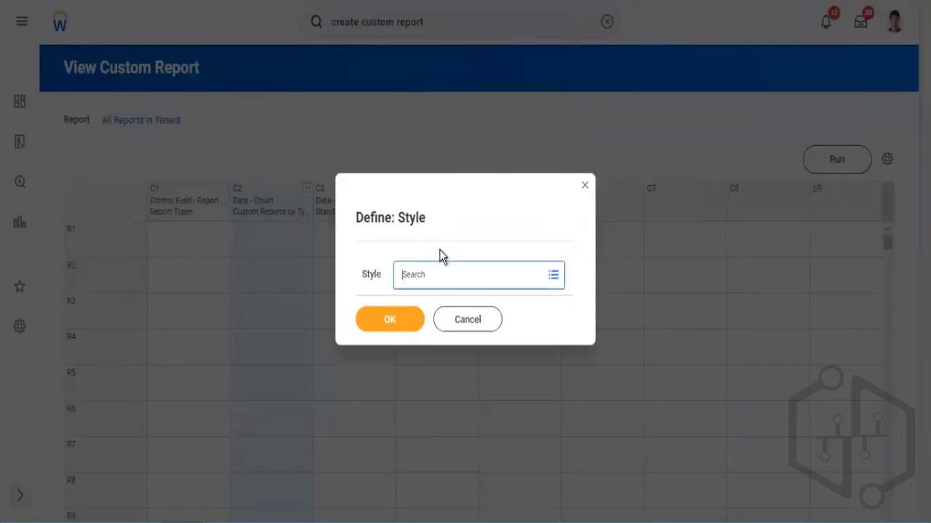
left_click(428, 270)
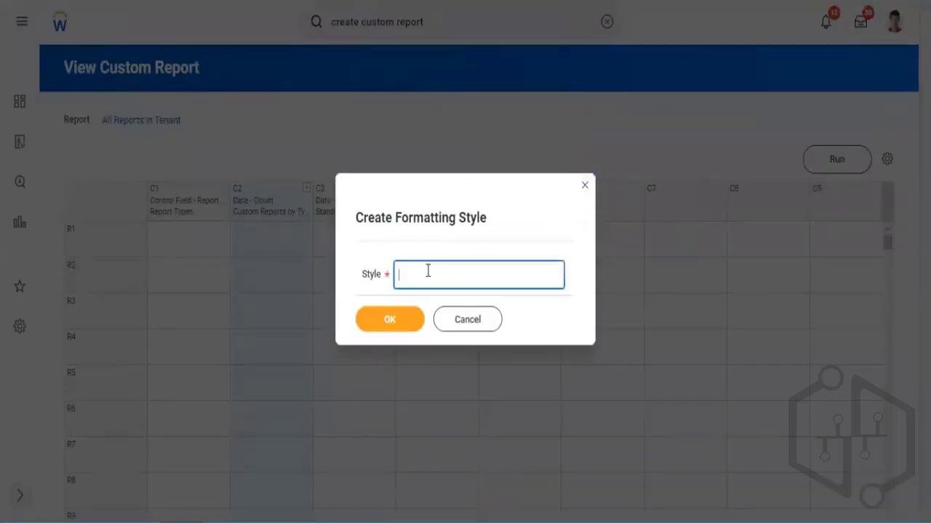
type("Report Style")
left_click(396, 324)
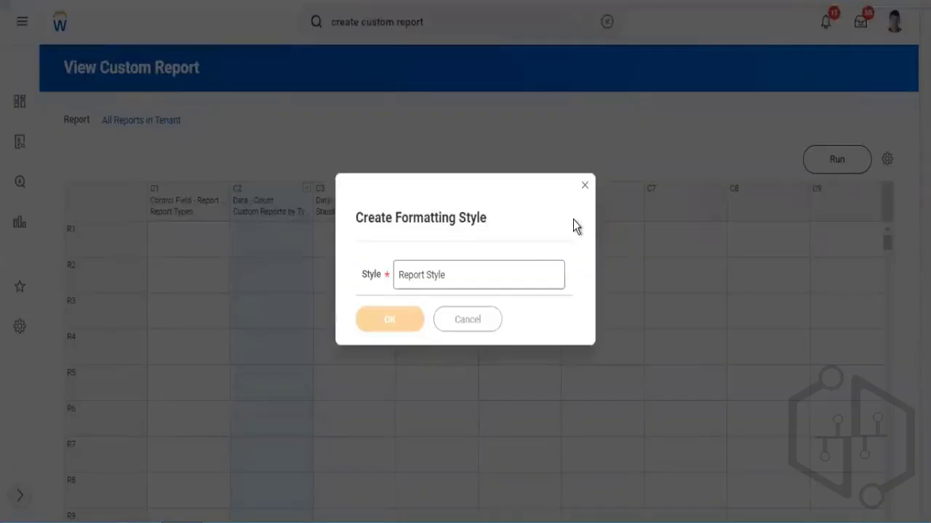
Step: Enable the number override for Report Style and open the available number formats
scroll(363, 153, "down", 1)
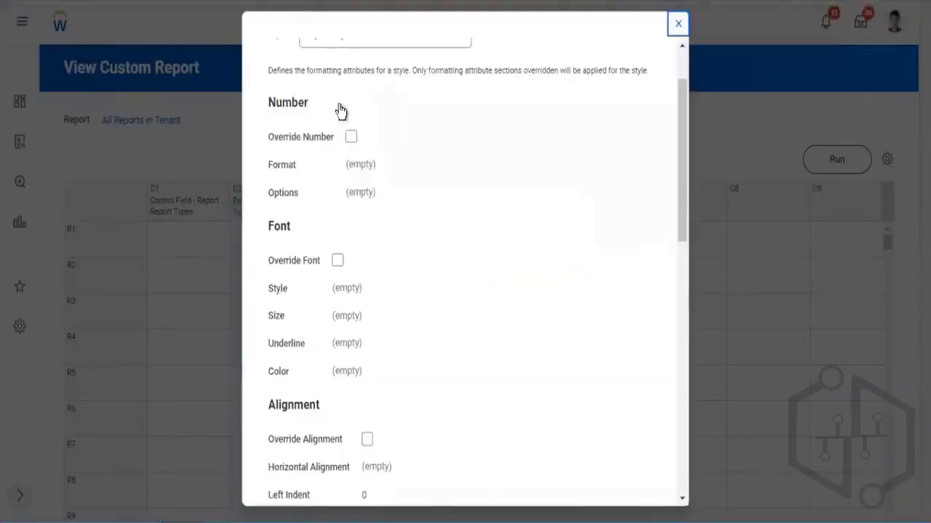
left_click_drag(289, 137, 300, 137)
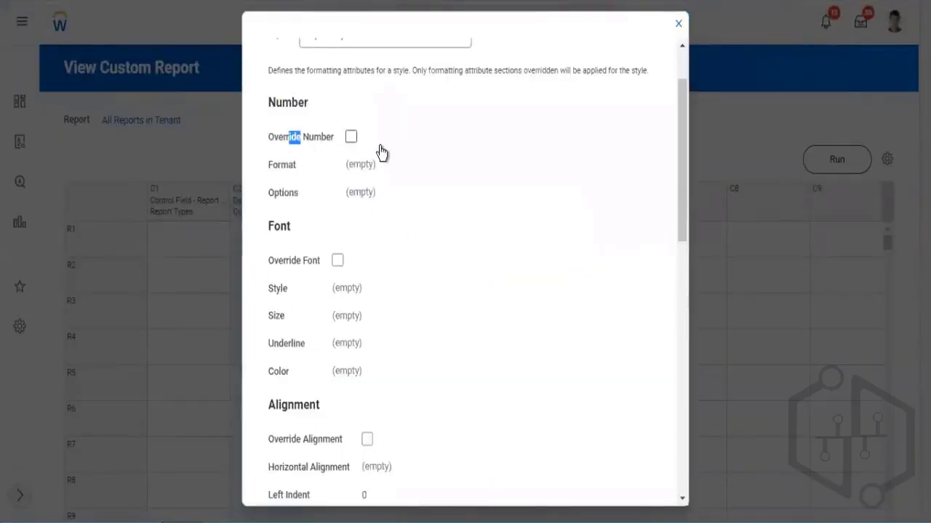
left_click(350, 137)
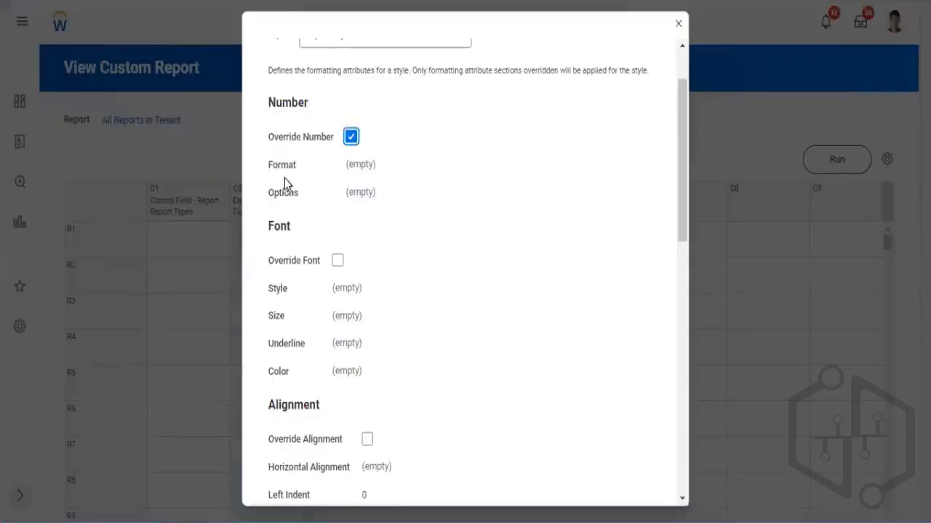
left_click(359, 190)
scroll(293, 203, "up", 2)
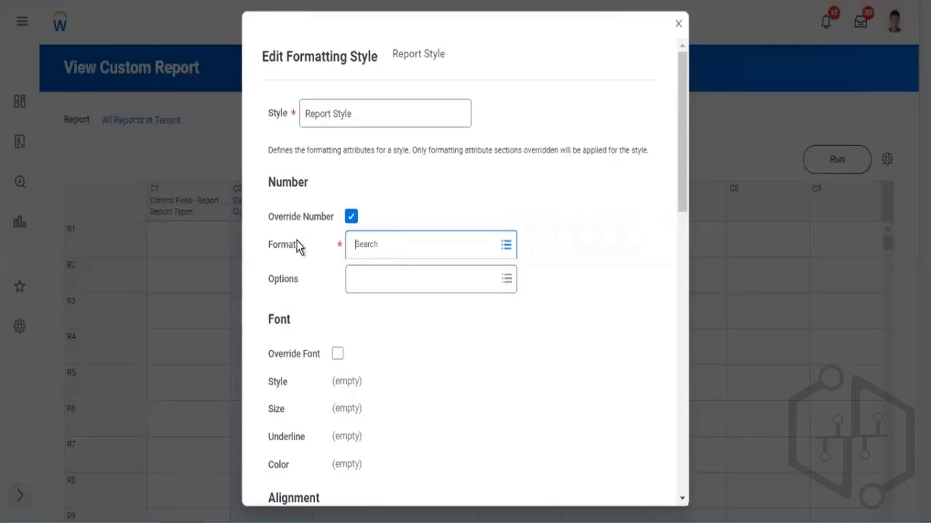
left_click_drag(284, 248, 434, 266)
left_click(445, 242)
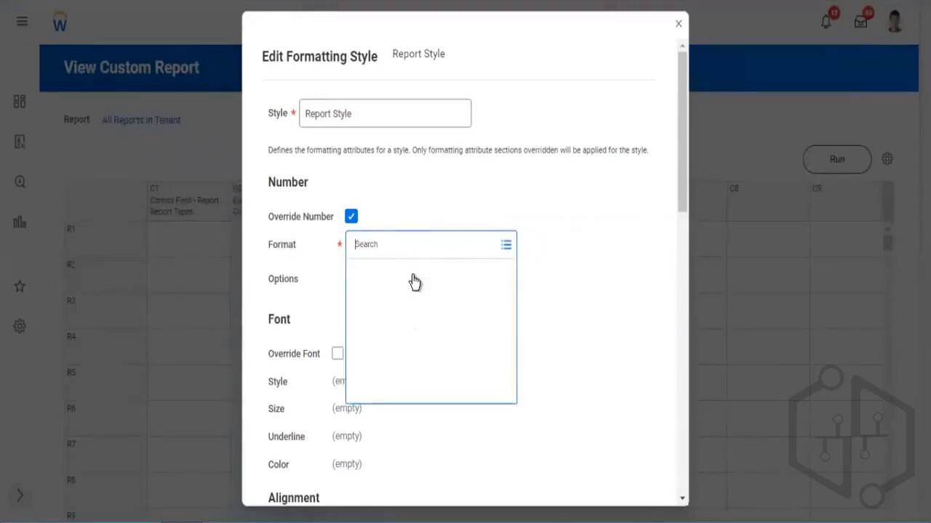
Step: Turn off the number override for Report Style without choosing any of the frequently used formats
left_click(476, 271)
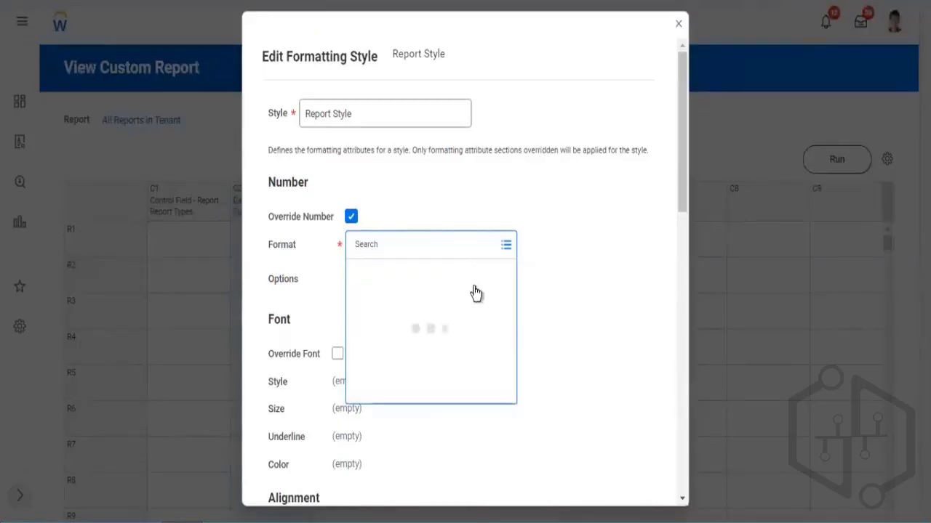
scroll(475, 363, "down", 5)
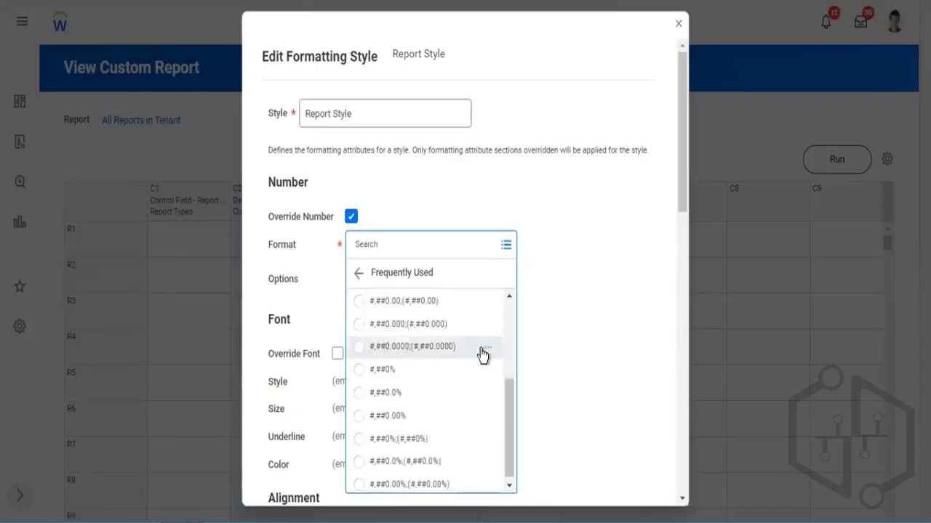
scroll(476, 357, "down", 1)
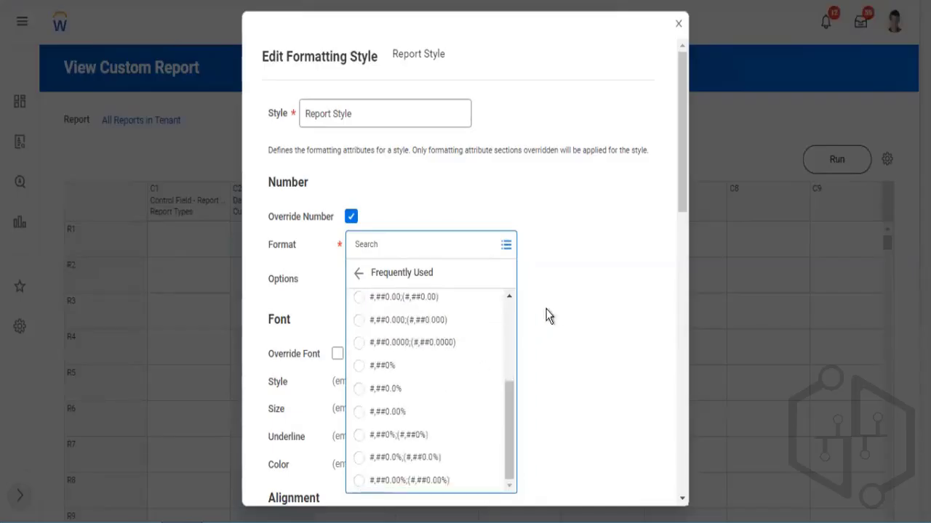
left_click(399, 221)
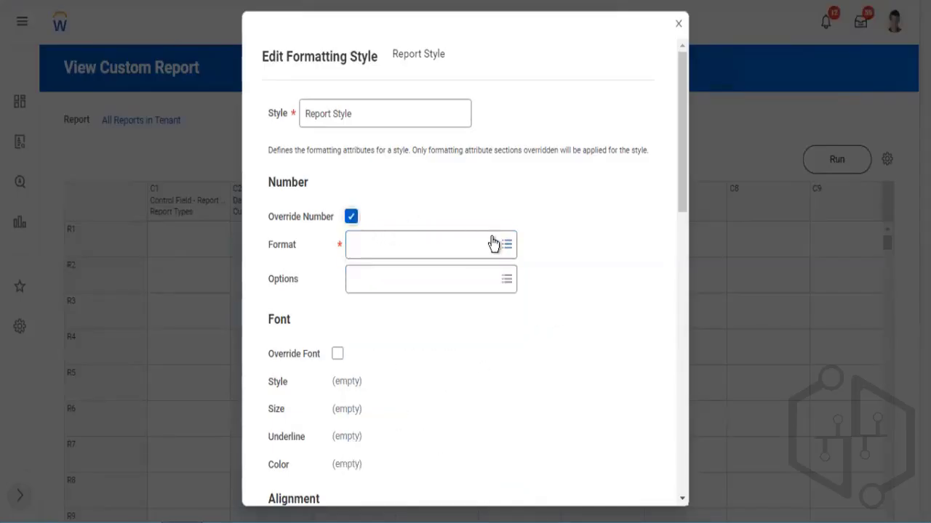
Step: Override the font in Report Style with Bold style, Large size, No Underline and Red color
scroll(470, 308, "down", 1)
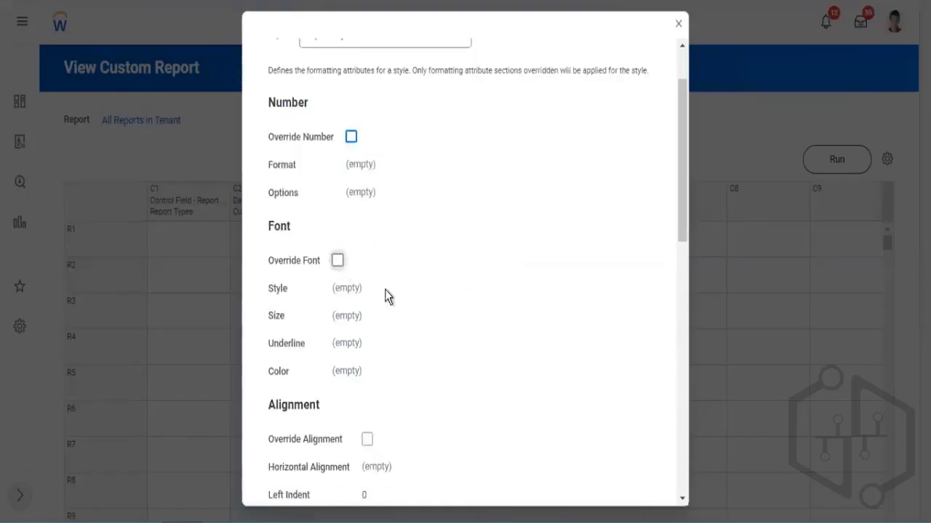
key("Tab")
key("space")
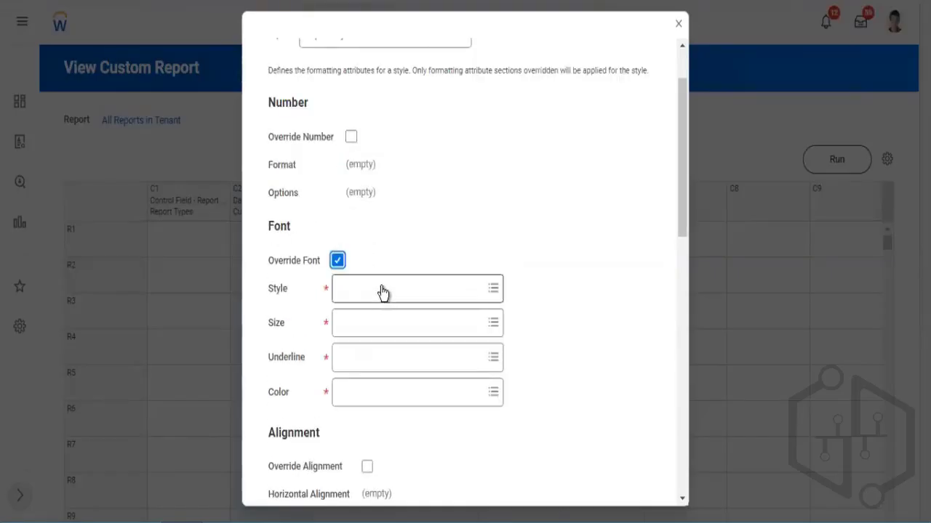
left_click(419, 287)
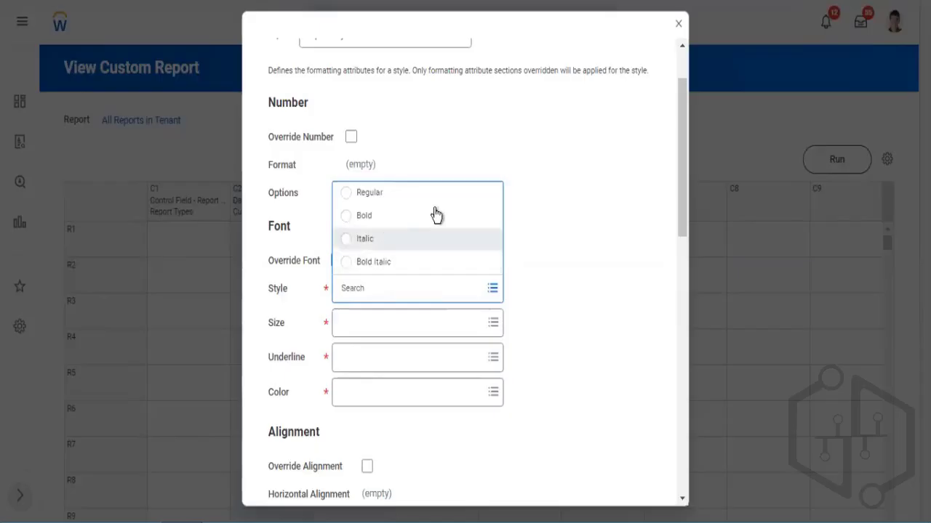
left_click(364, 216)
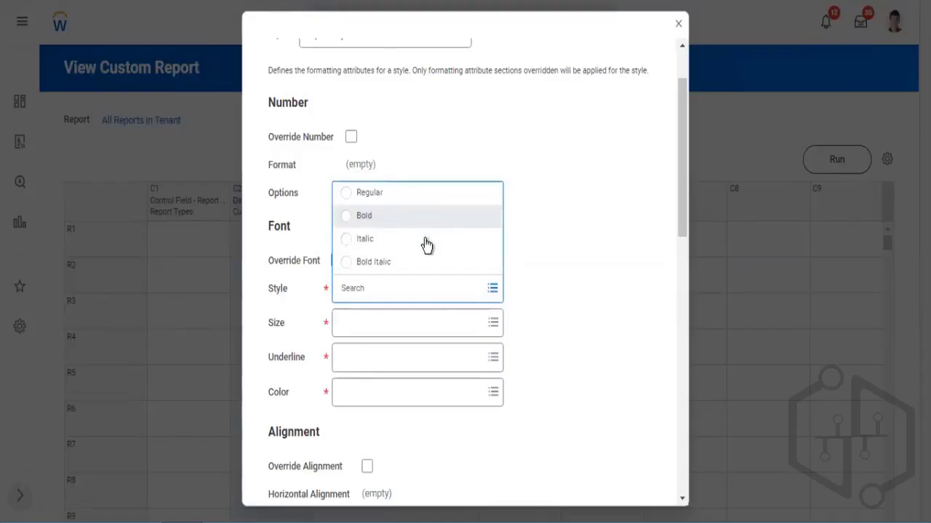
left_click(477, 324)
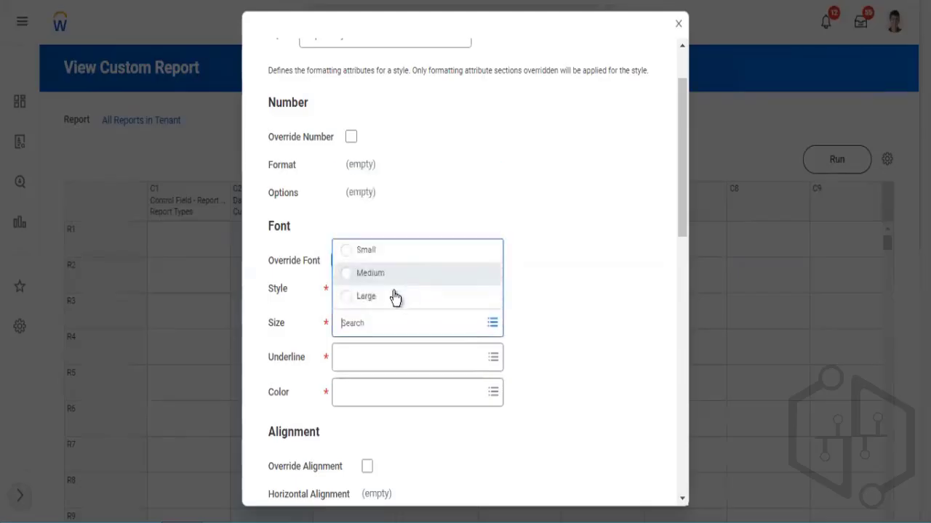
left_click(388, 297)
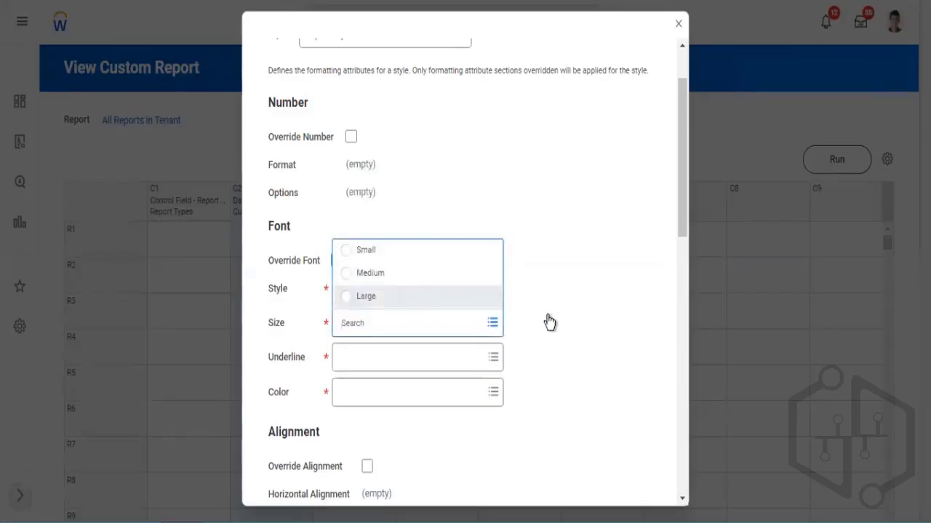
left_click(482, 358)
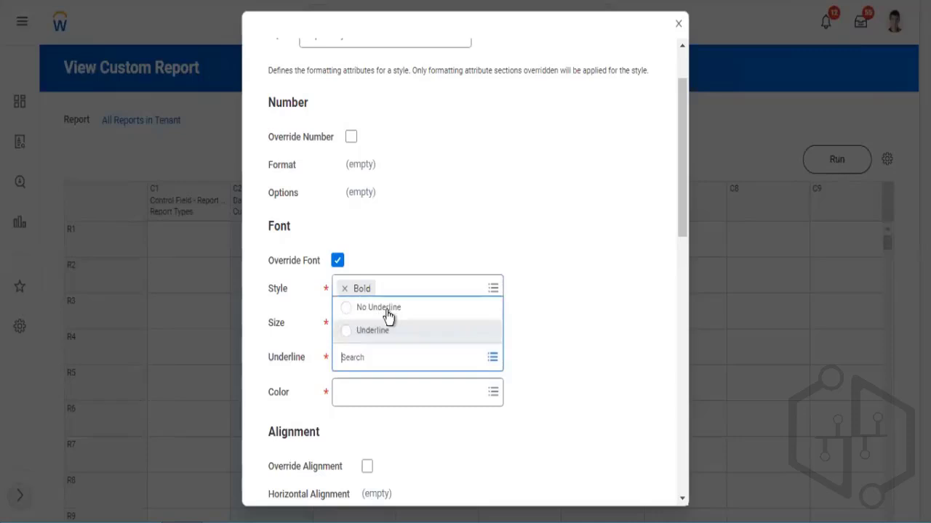
left_click(387, 310)
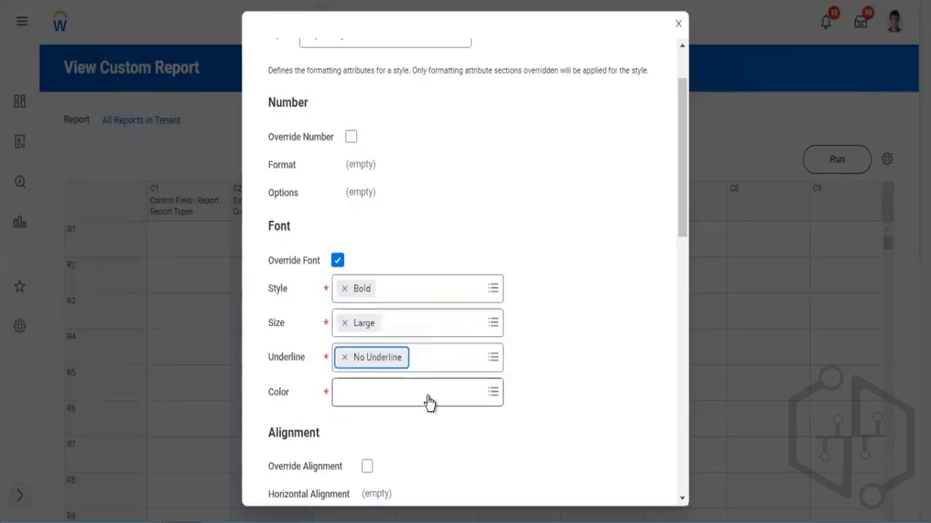
left_click(429, 394)
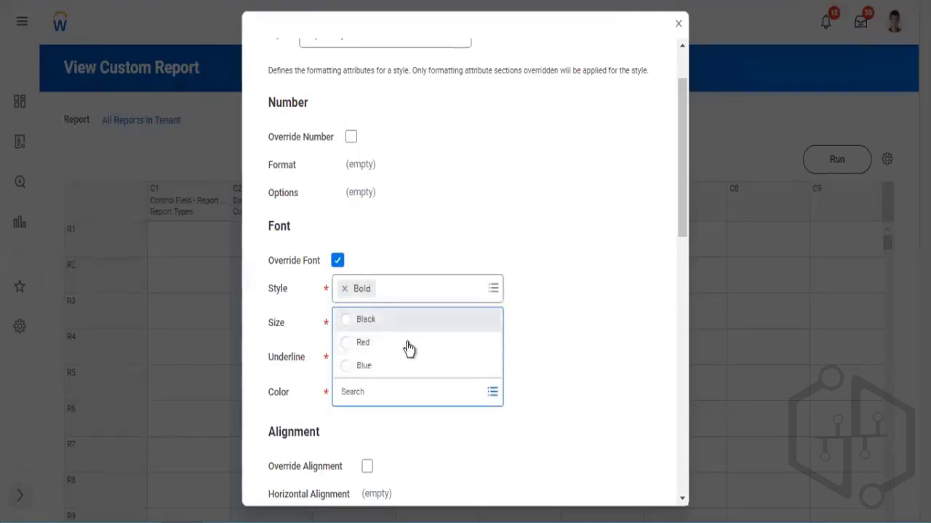
left_click(388, 347)
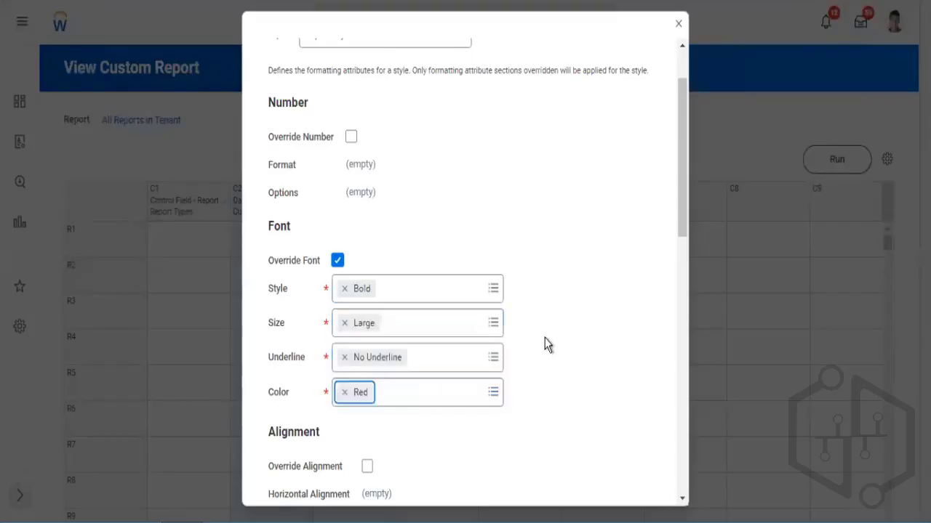
Step: Override the alignment in Report Style and set the horizontal alignment to Center
scroll(550, 344, "down", 2)
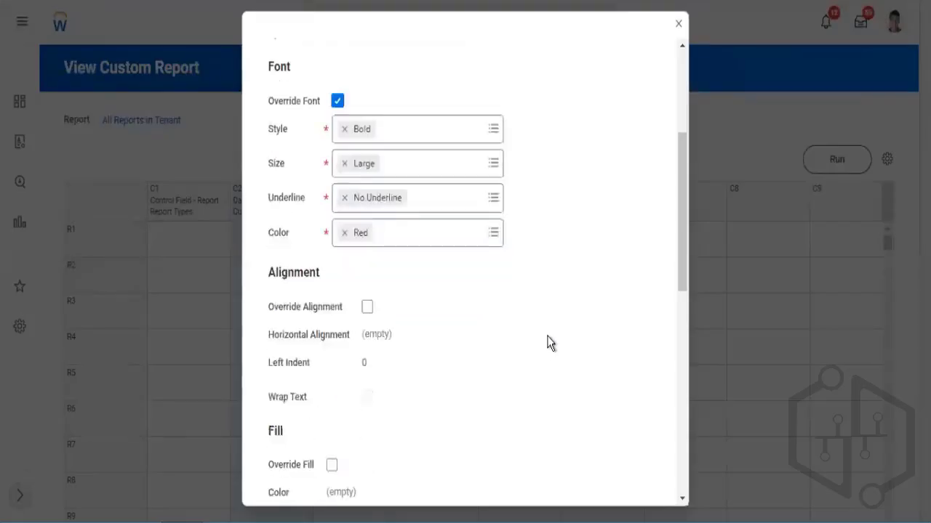
left_click(368, 309)
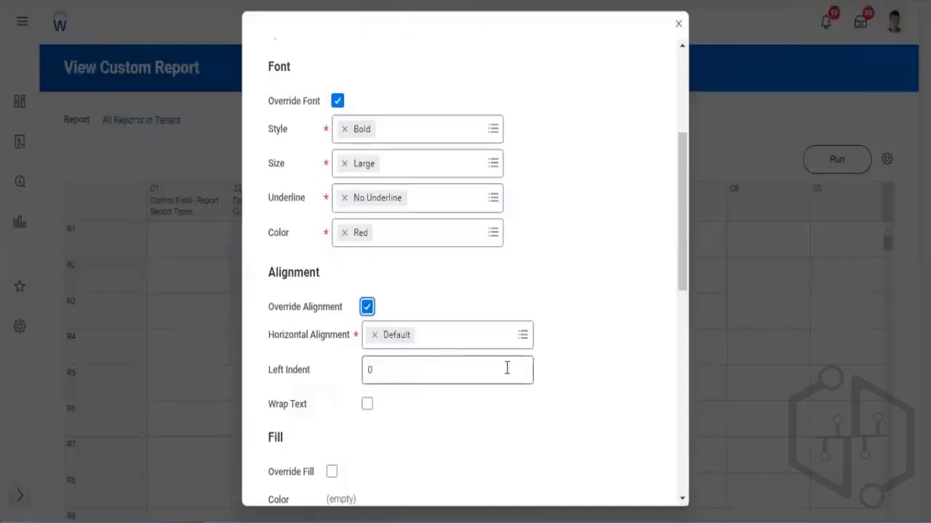
left_click(521, 336)
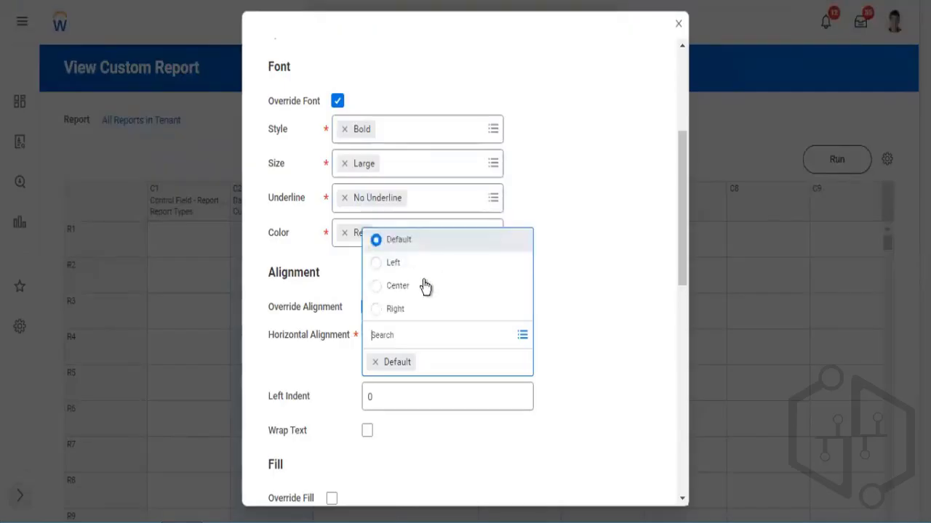
left_click(420, 293)
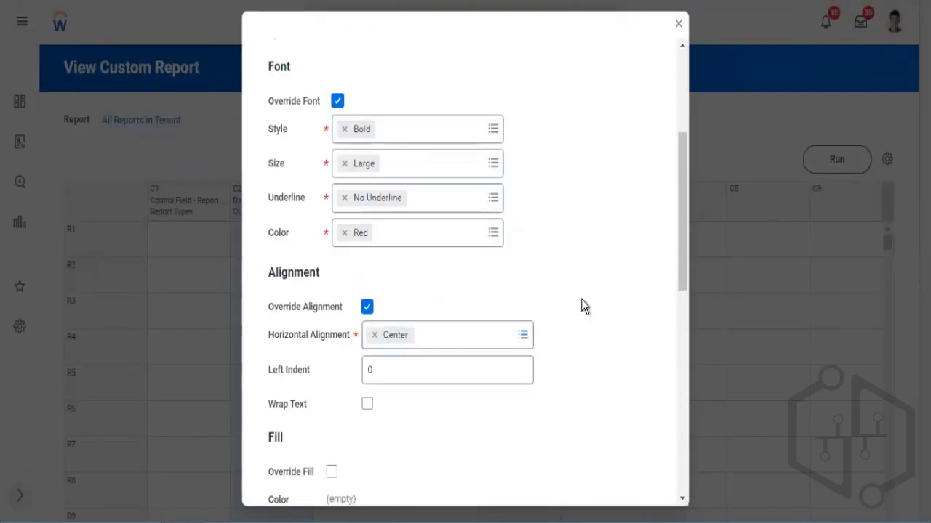
Step: Override the fill in Report Style and set the fill color to Yellow
scroll(592, 297, "down", 2)
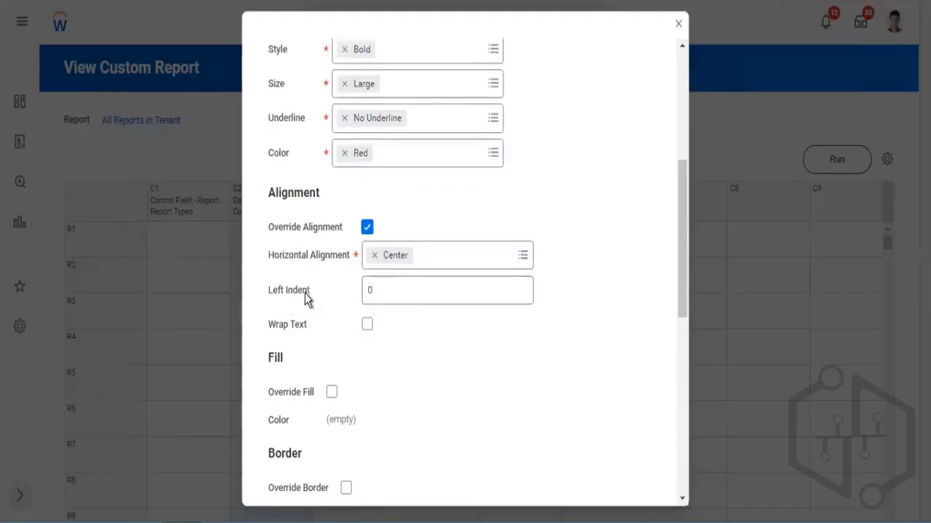
scroll(403, 328, "down", 2)
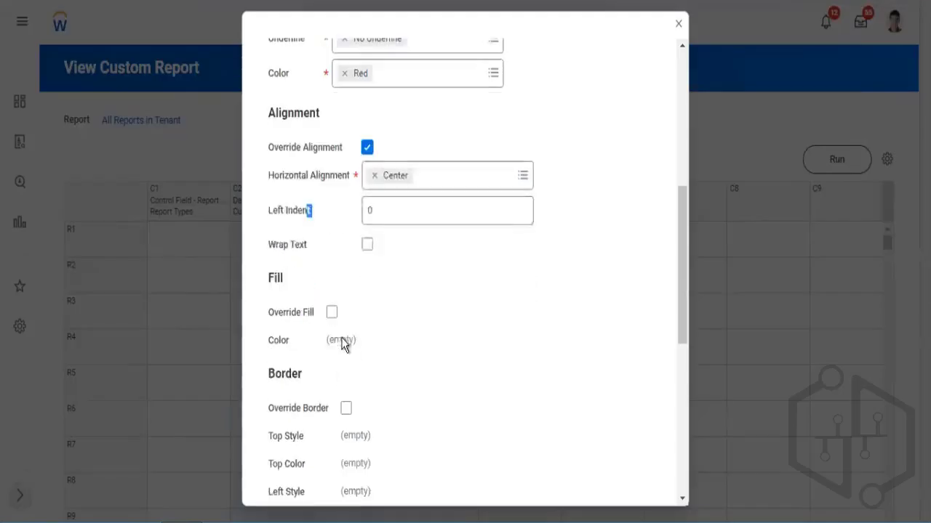
left_click(332, 312)
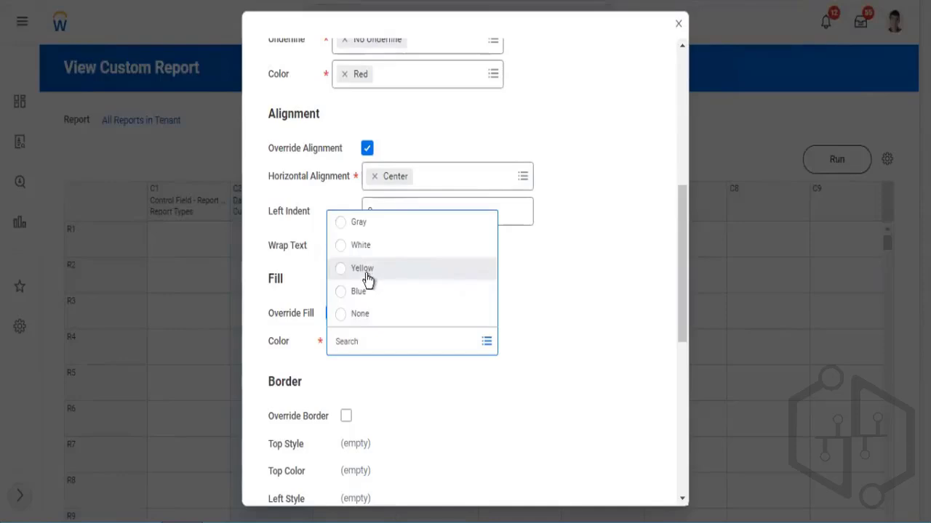
left_click(448, 263)
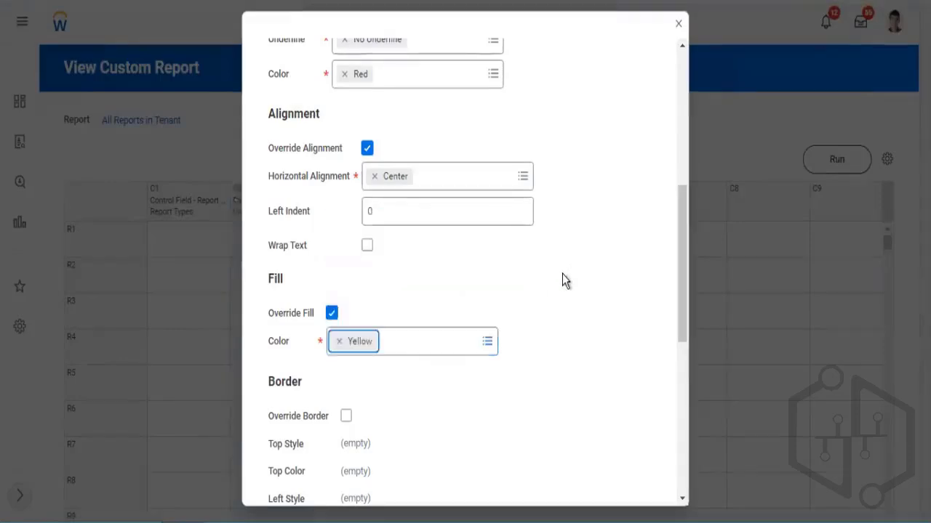
scroll(371, 415, "down", 2)
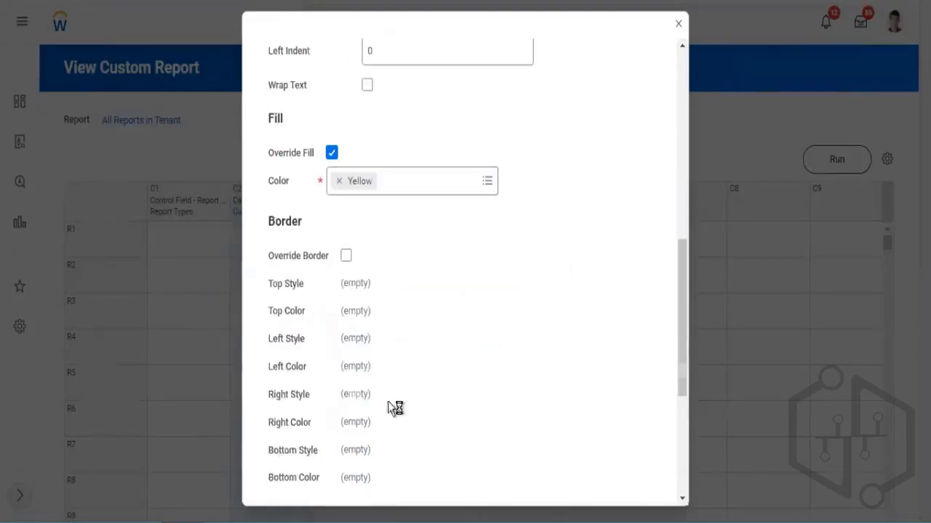
left_click(345, 256)
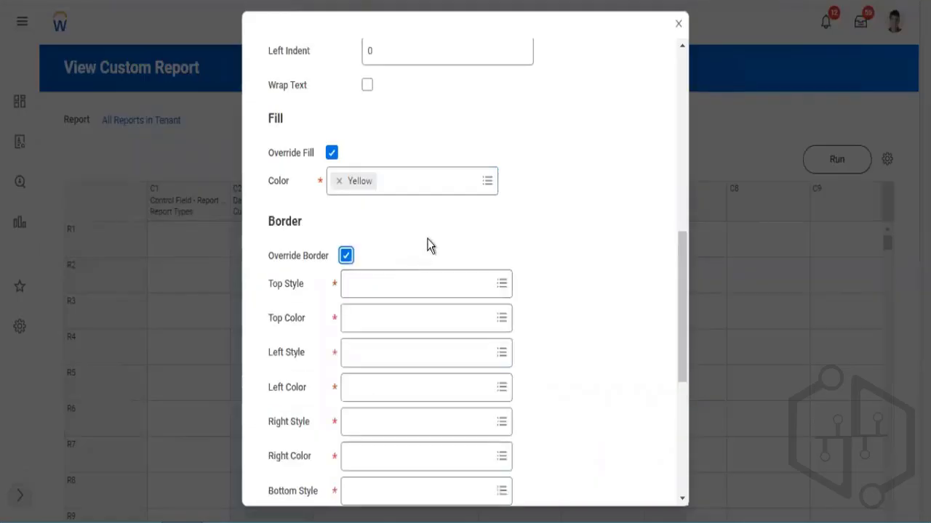
scroll(480, 287, "down", 1)
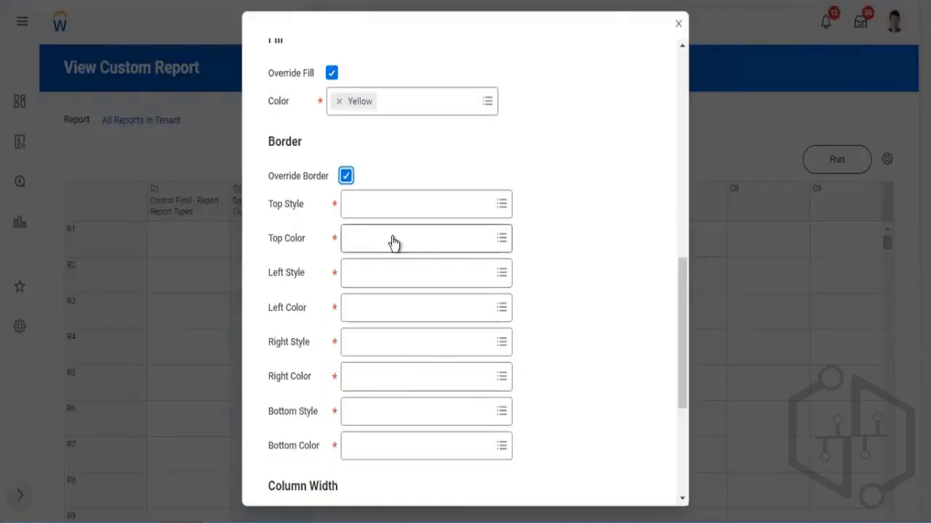
left_click(346, 176)
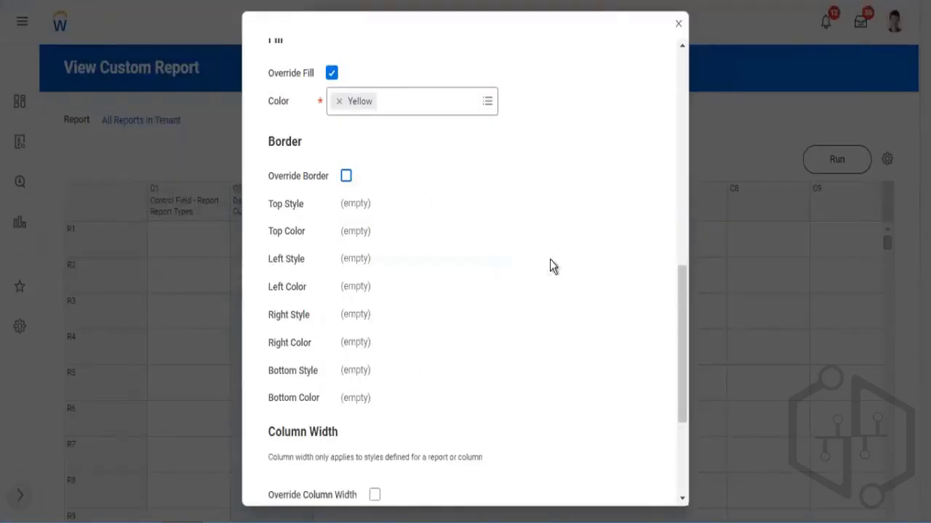
Step: Save Report Style on the Custom Reports by Type column (C2) and run the All Reports in Tenant report
scroll(284, 357, "down", 3)
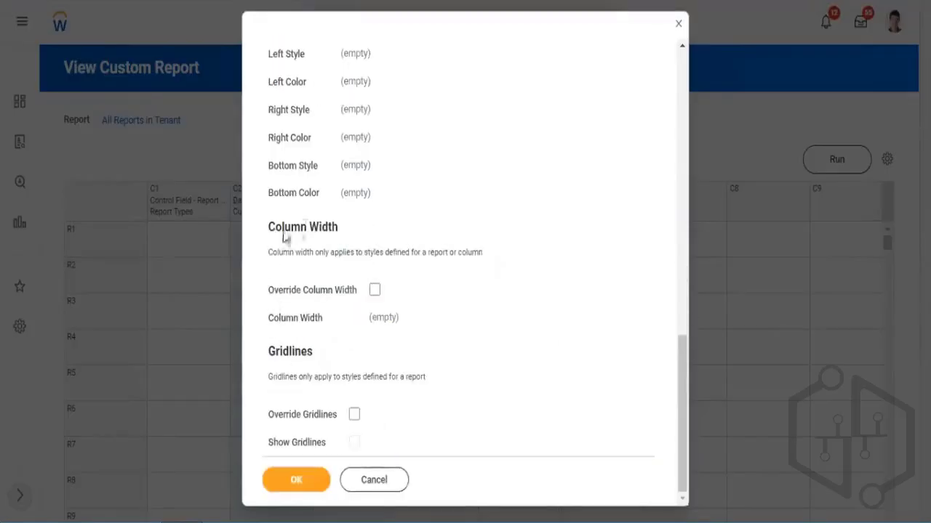
left_click_drag(274, 227, 307, 226)
left_click(305, 480)
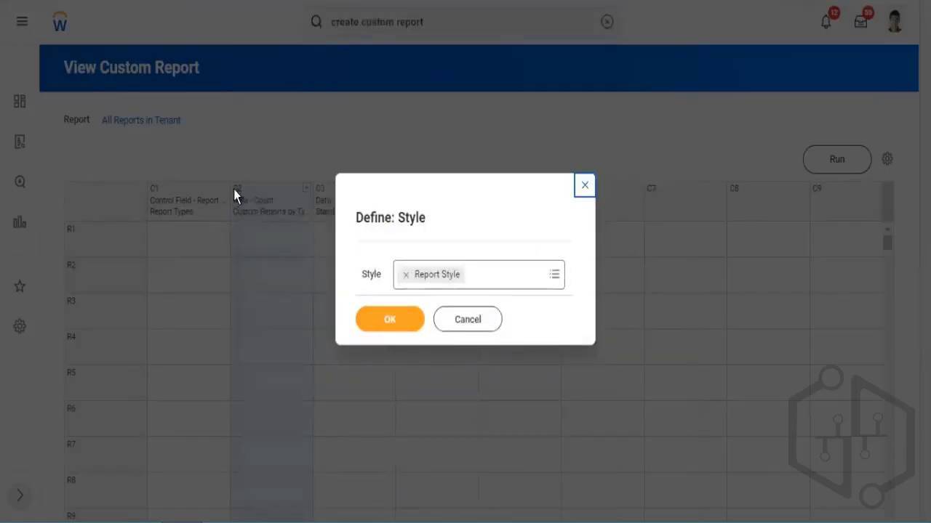
left_click(378, 326)
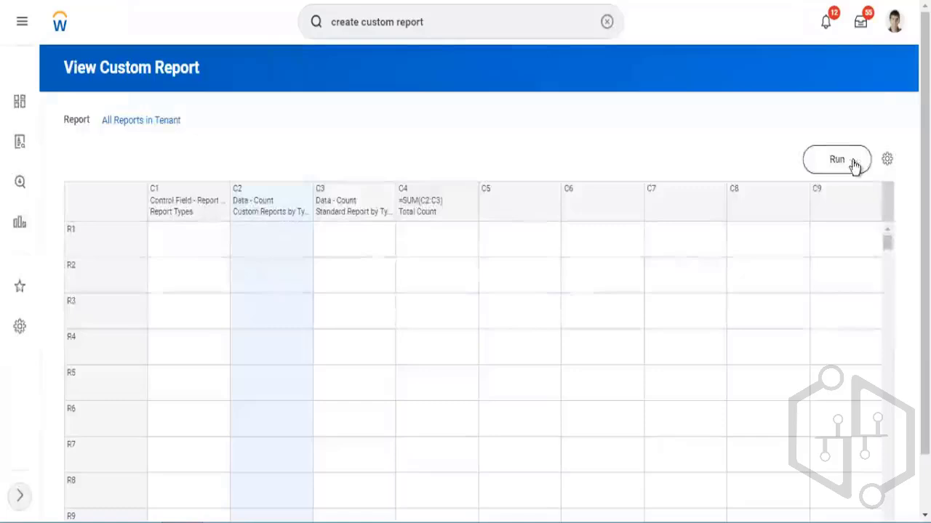
left_click(852, 165)
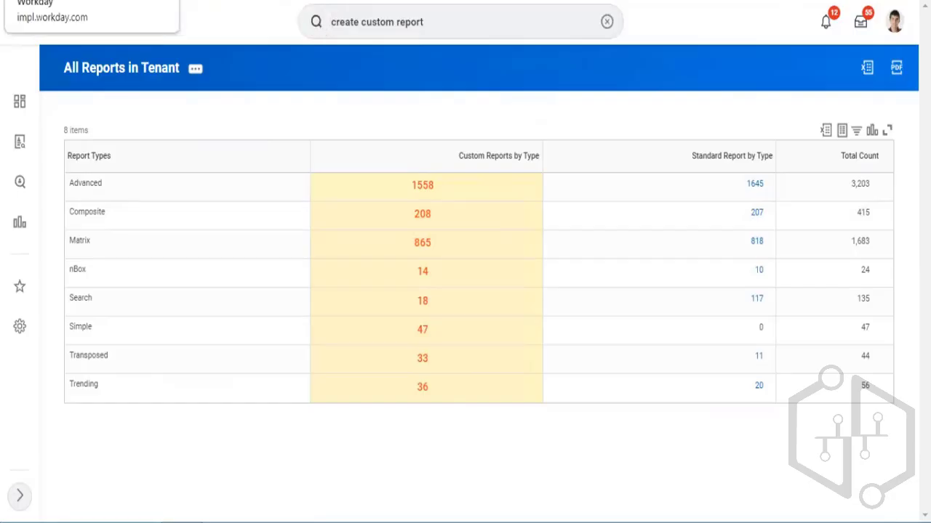
Step: Switch to the SubRep1 - All Custom Reports page, search for "create custom report" and open the Create Custom Report task
left_click(87, 1)
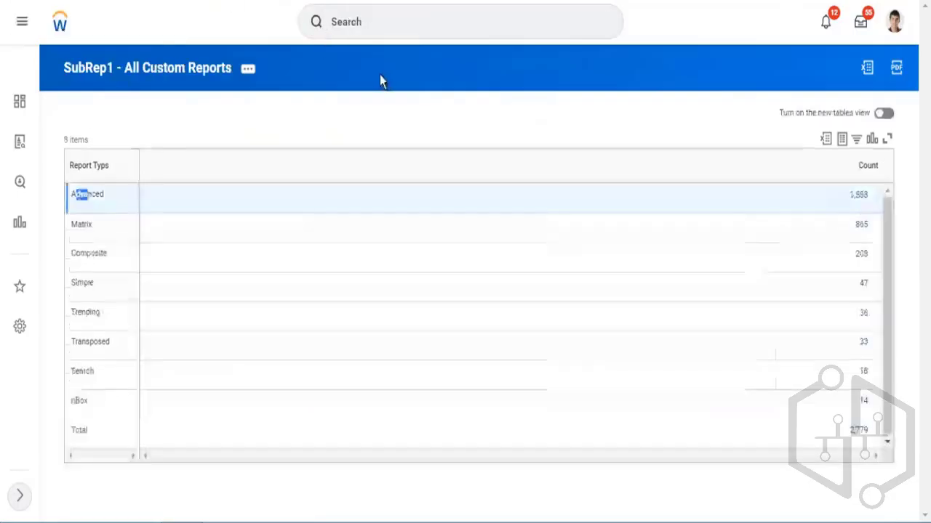
left_click(372, 27)
type("create custom report")
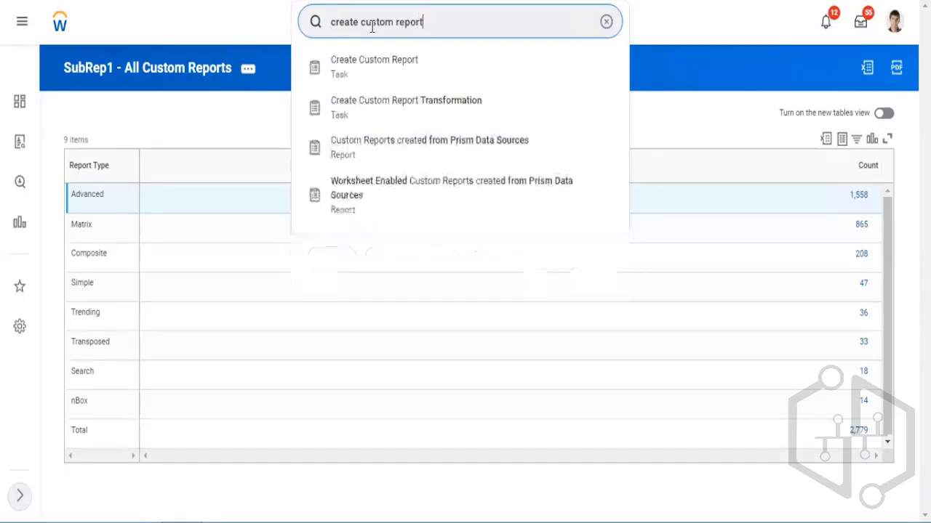
key("Down")
key("Return")
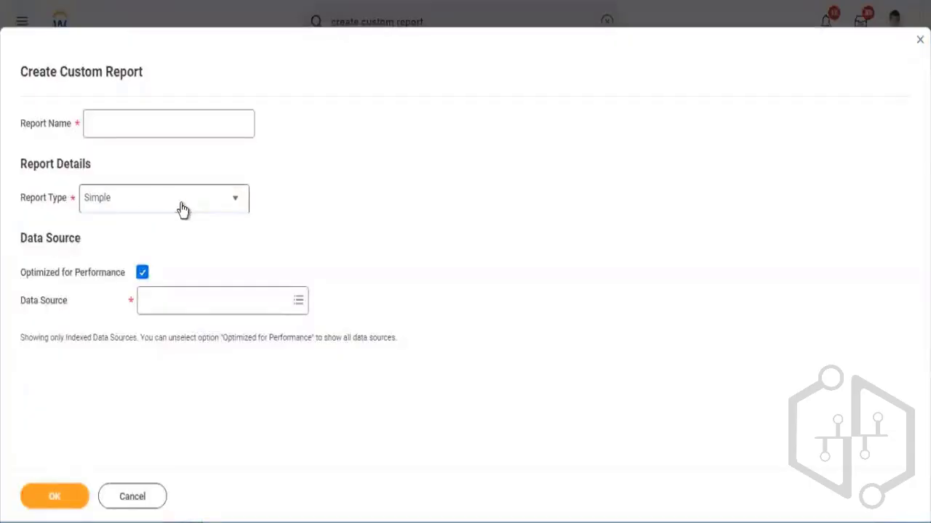
Step: Set the new custom report's type to Matrix and disable Optimized for Performance
left_click(182, 209)
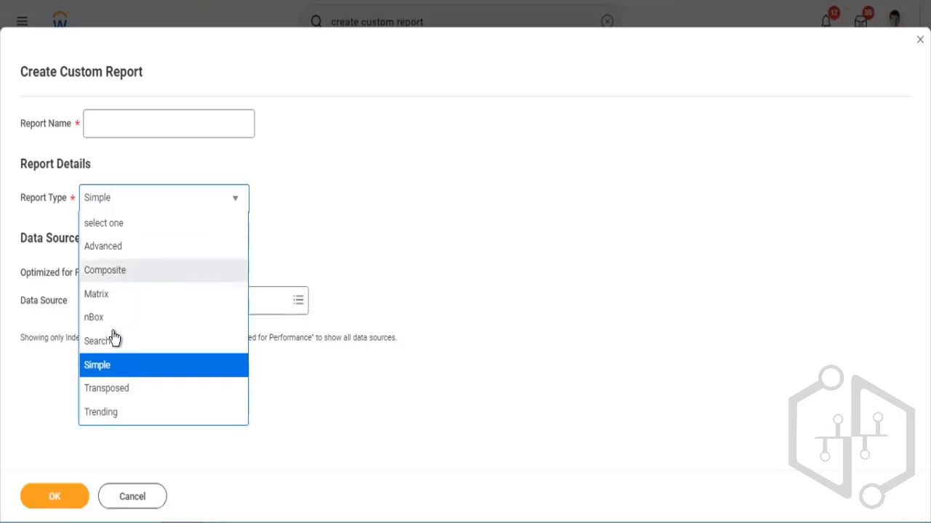
left_click(114, 299)
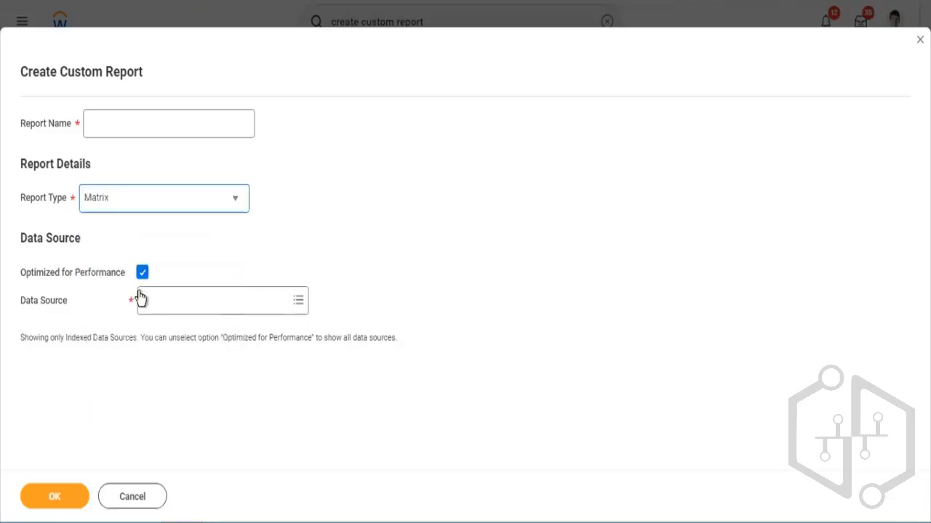
left_click(142, 273)
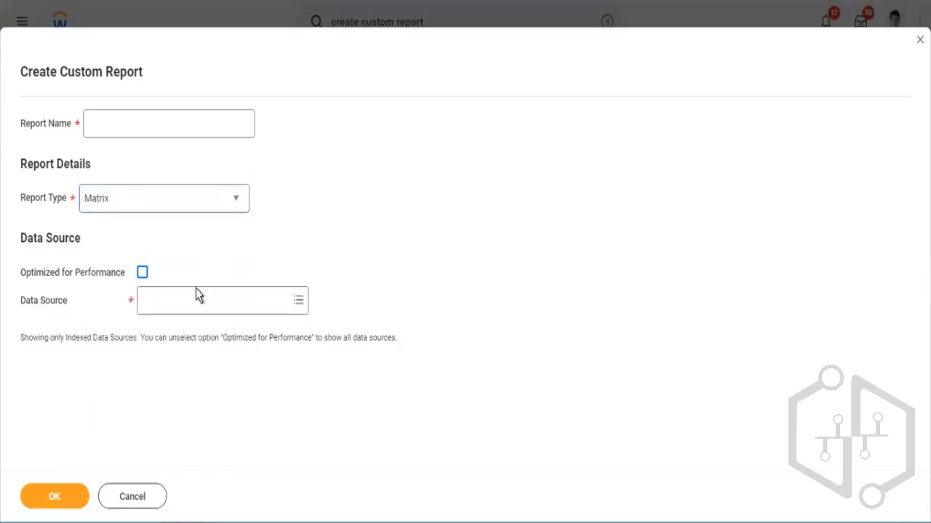
Step: Select Workers for HCM Reporting as the data source and re-enable Optimized for Performance
left_click(171, 318)
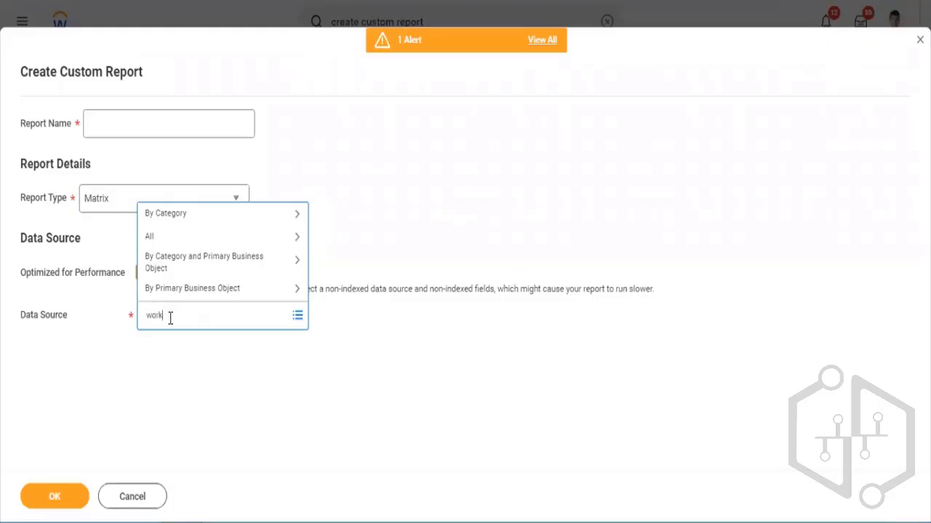
type("cm")
type("s")
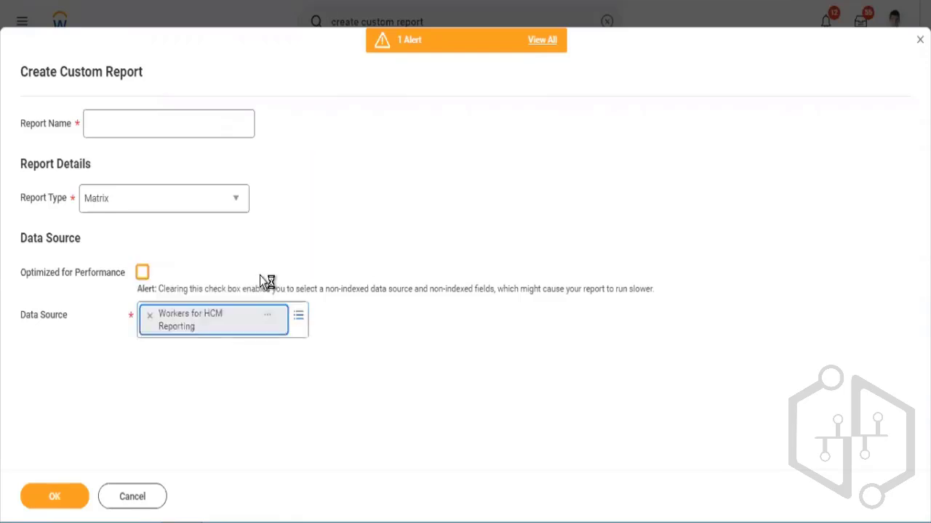
left_click(142, 272)
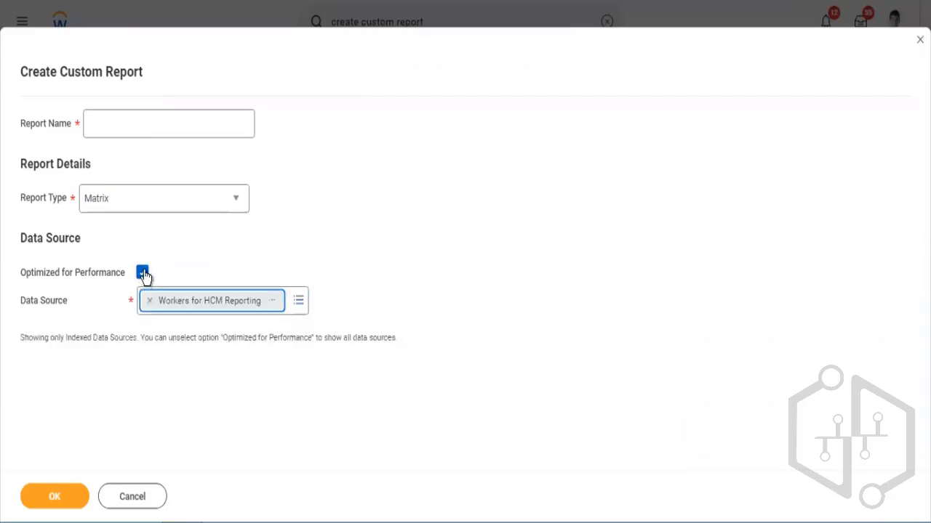
Step: Name the report "SupRep - Worker Hire DAte" and create it
left_click(141, 130)
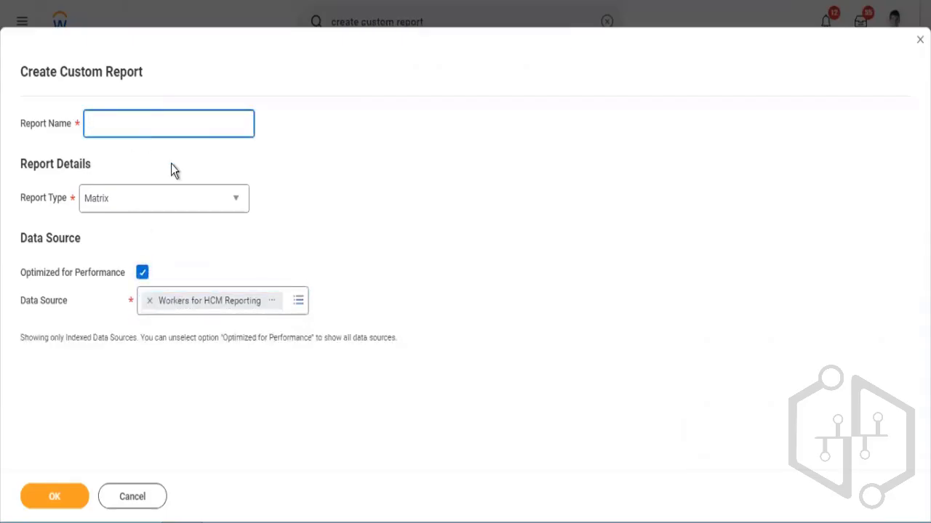
type("SupRep1")
key("BackSpace")
type("- Wor")
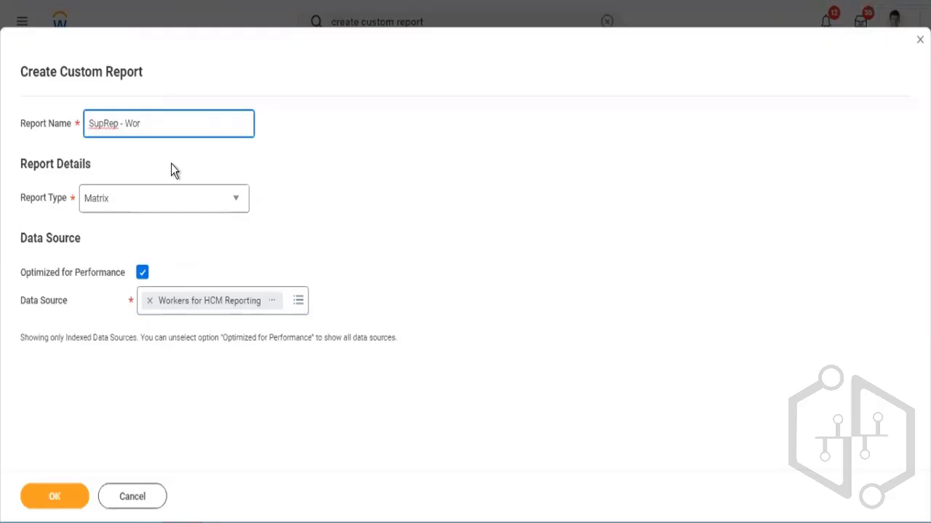
type("ker Hire")
type("DAte")
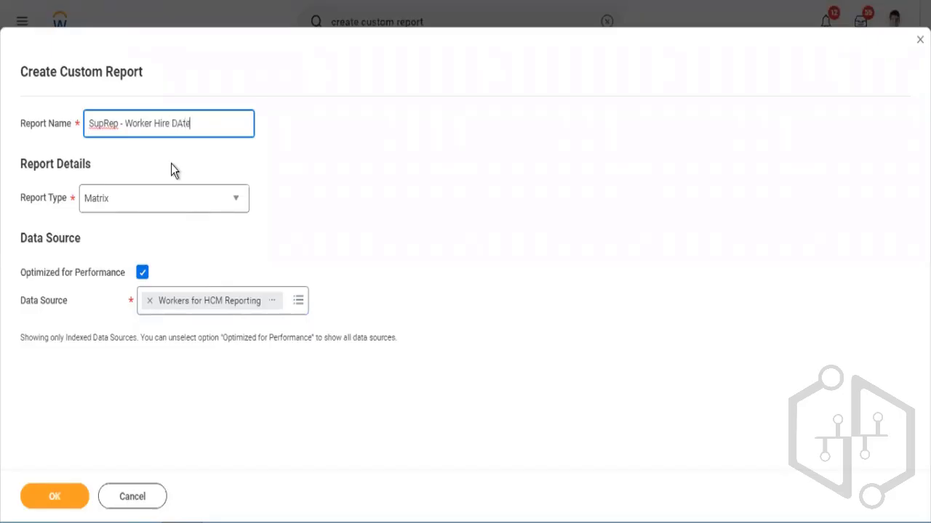
left_click(53, 496)
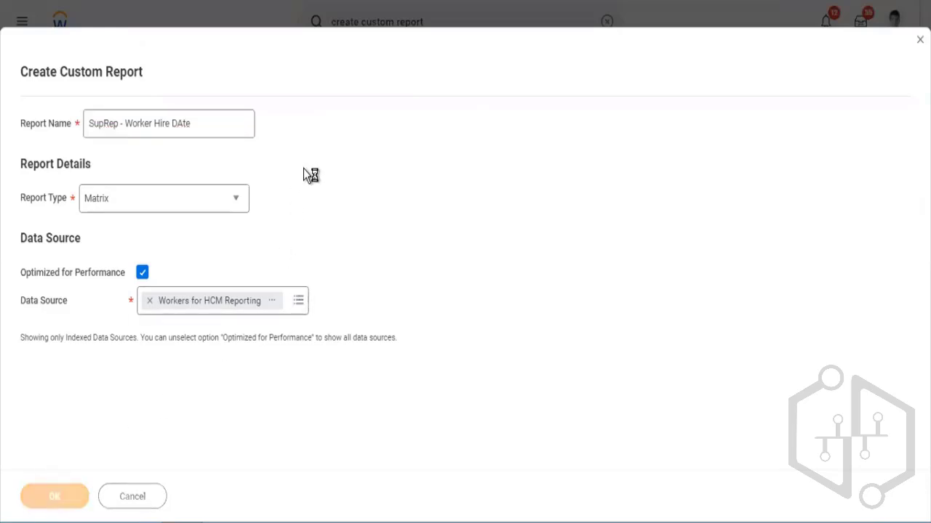
Step: Examine all the fields available for grouping in the first Row Grouping row of the matrix
scroll(305, 186, "down", 6)
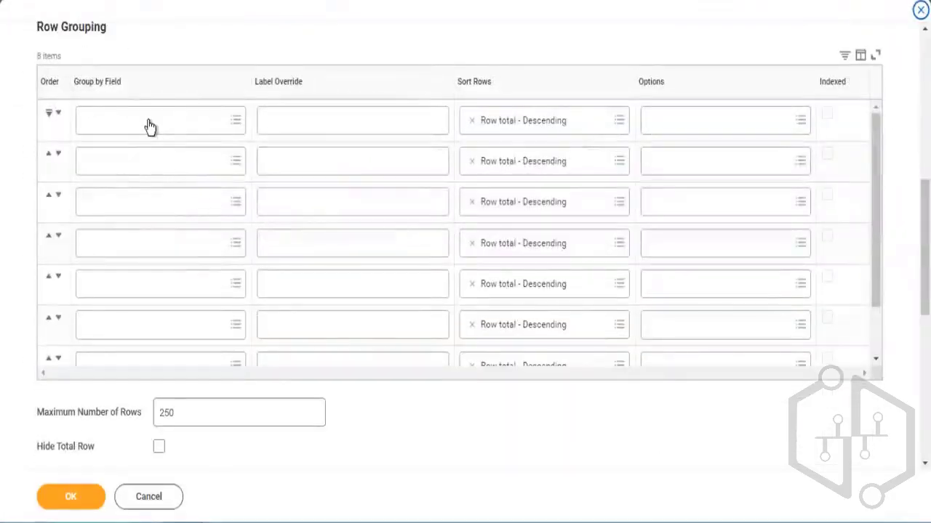
left_click(148, 122)
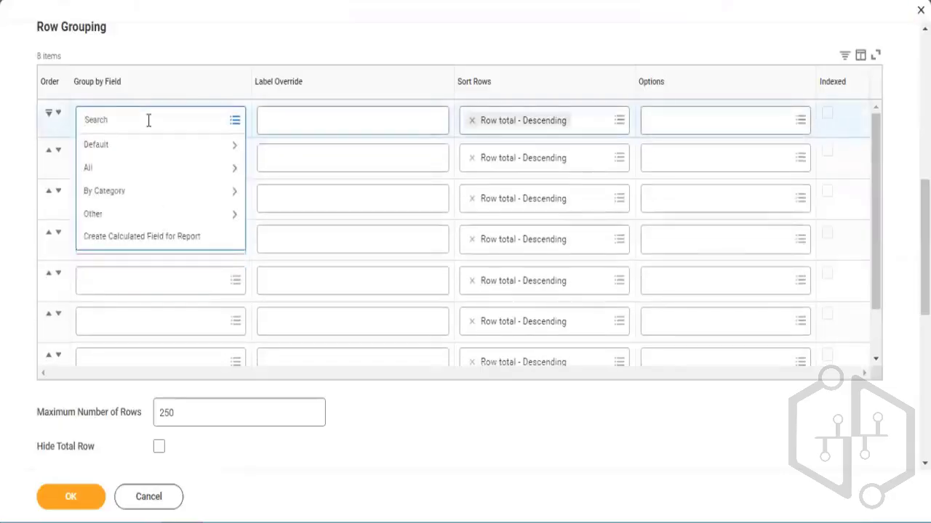
left_click(172, 157)
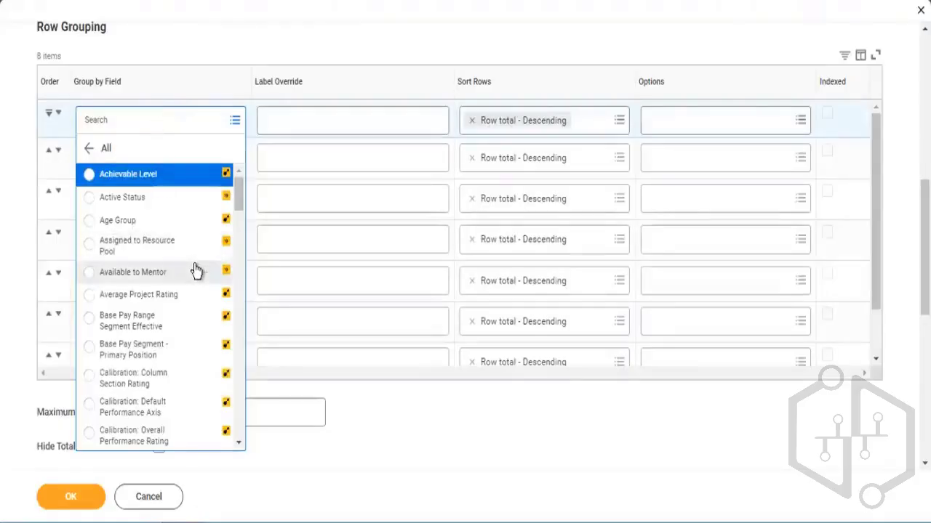
scroll(196, 271, "down", 5)
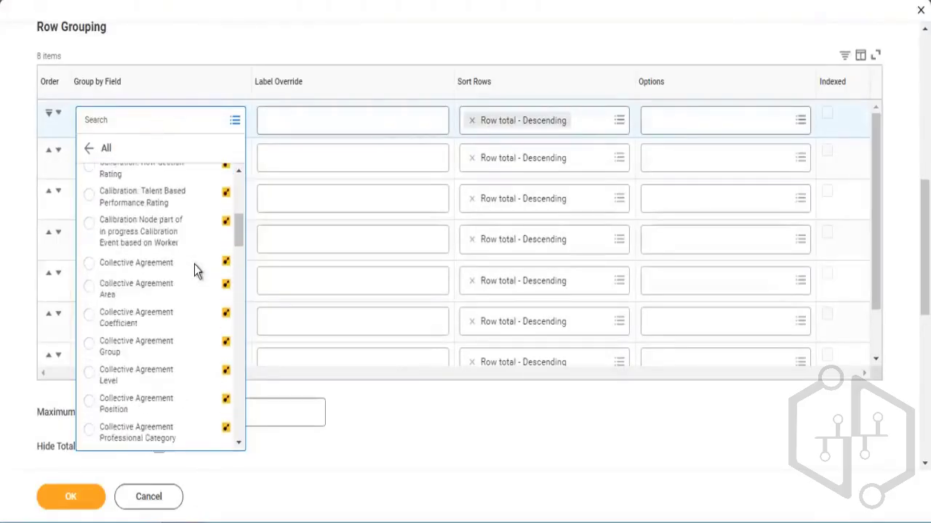
scroll(195, 268, "down", 5)
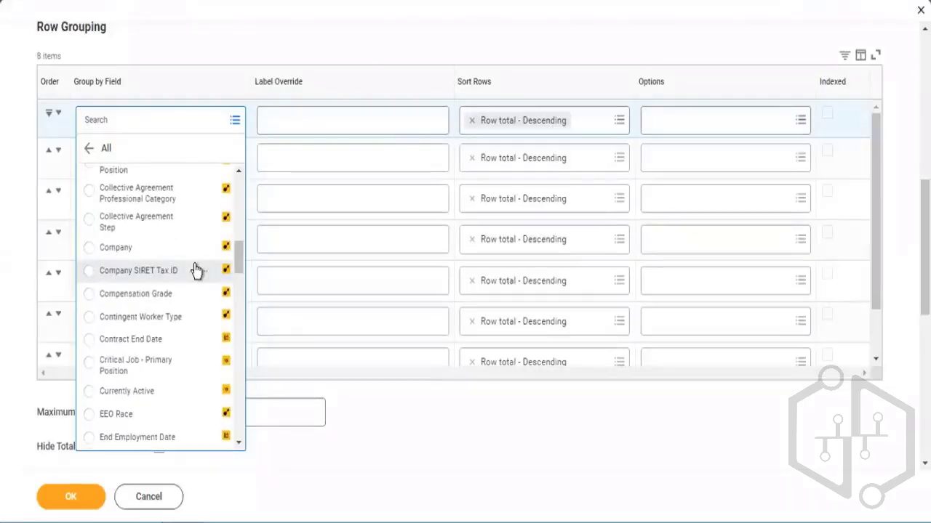
scroll(194, 270, "down", 5)
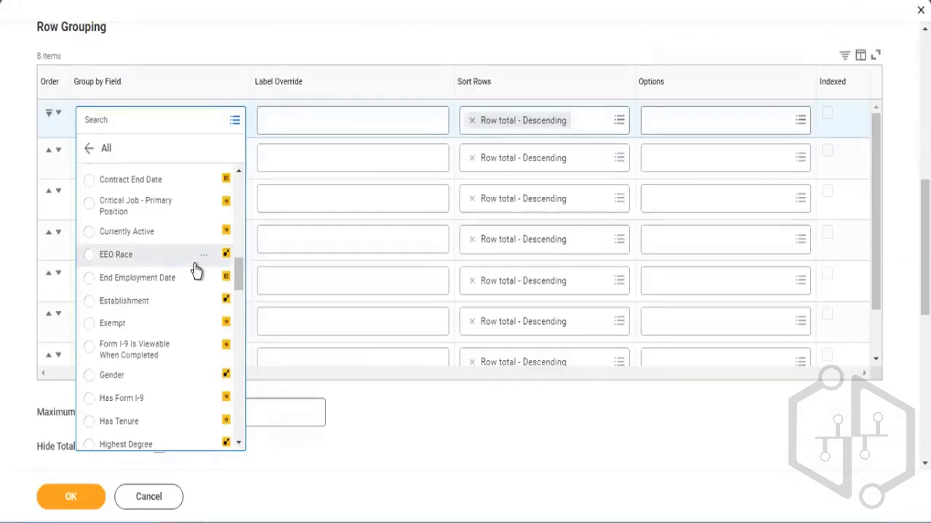
scroll(195, 269, "down", 5)
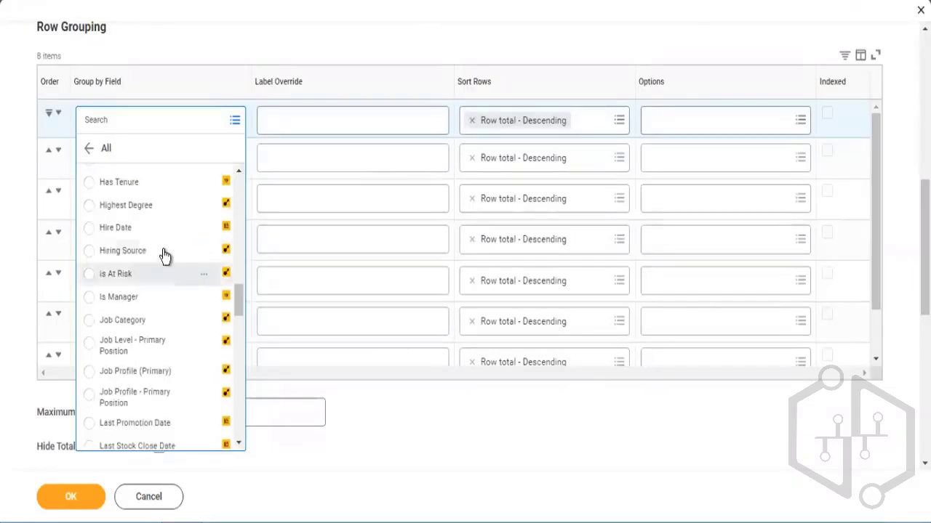
scroll(163, 251, "up", 3)
scroll(163, 251, "up", 1)
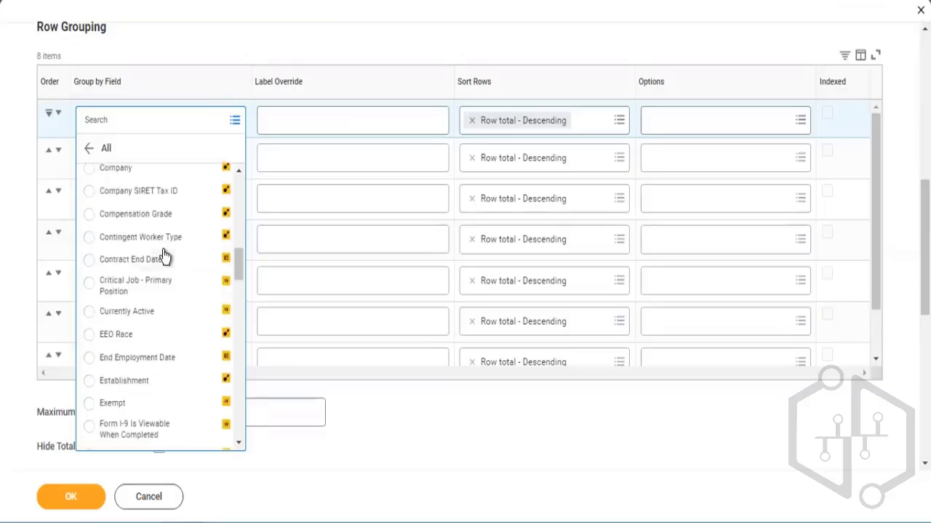
scroll(163, 255, "up", 1)
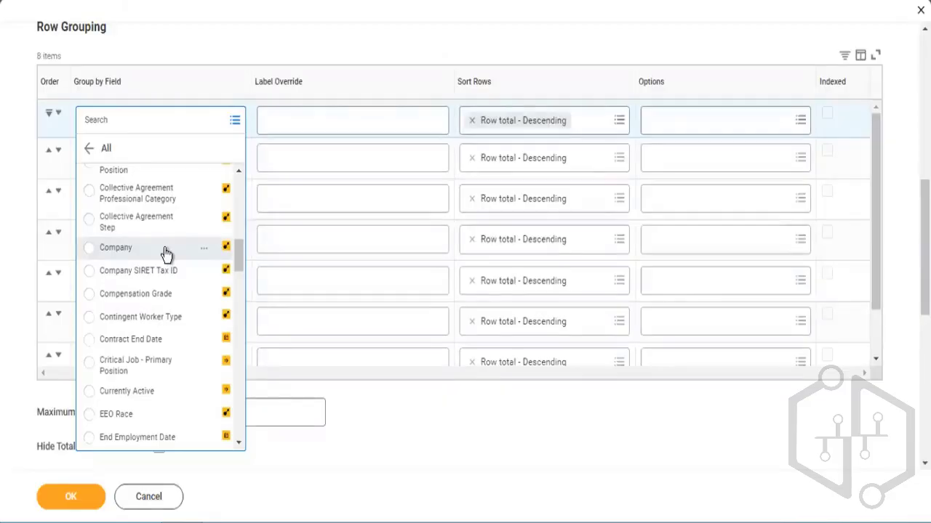
scroll(166, 252, "up", 6)
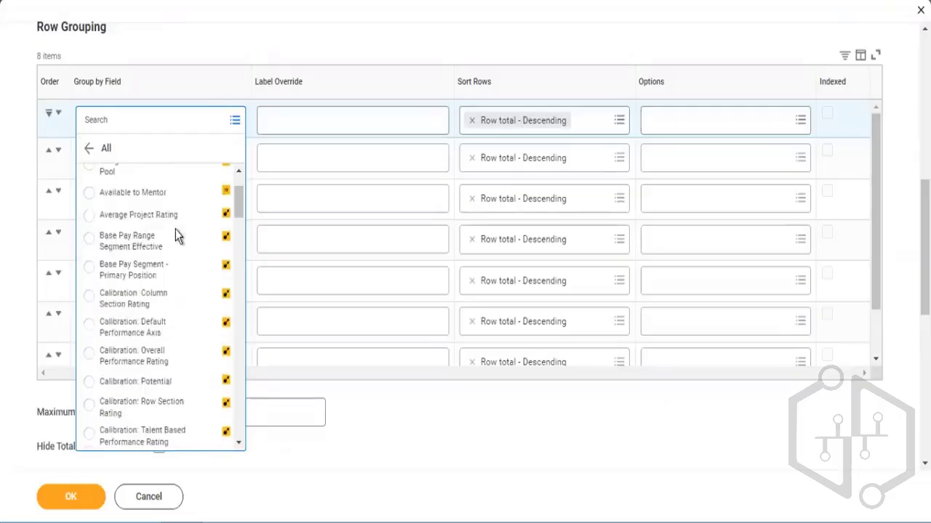
scroll(177, 234, "up", 2)
scroll(181, 305, "down", 2)
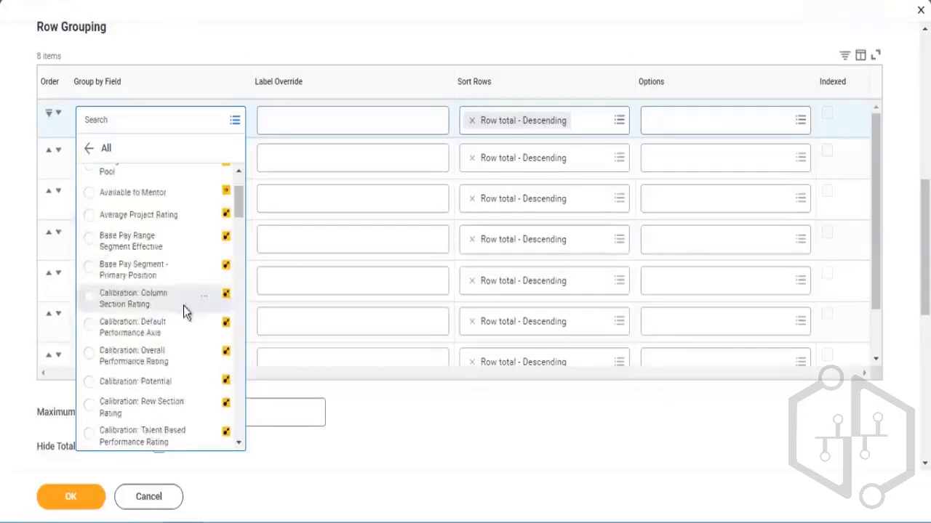
scroll(184, 313, "down", 10)
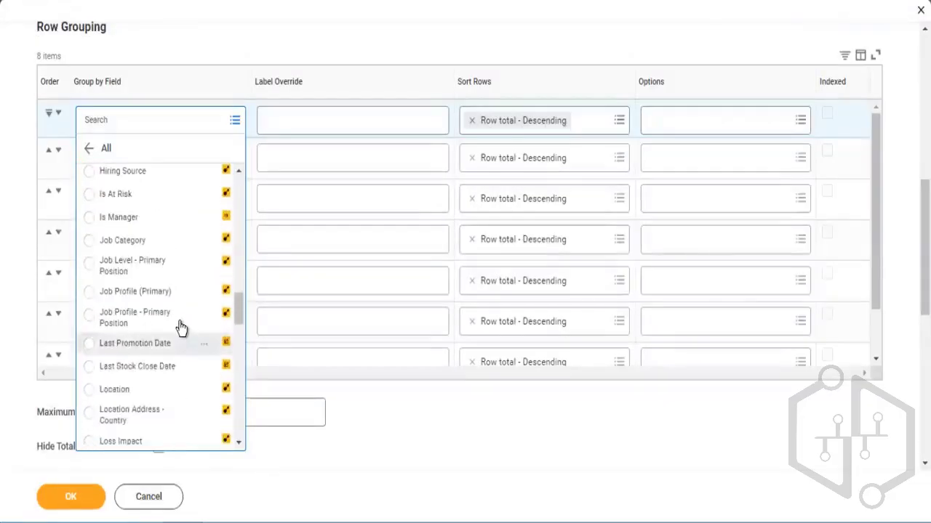
scroll(181, 329, "up", 2)
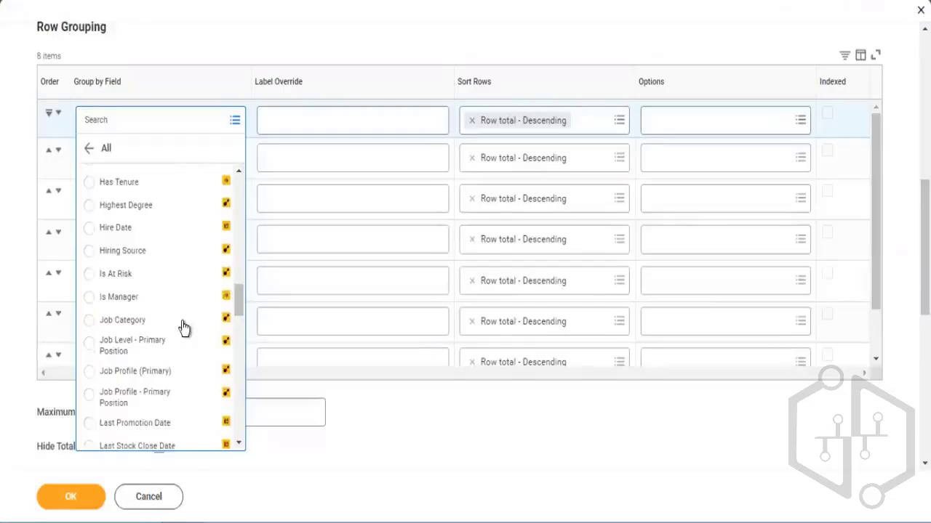
scroll(194, 378, "down", 10)
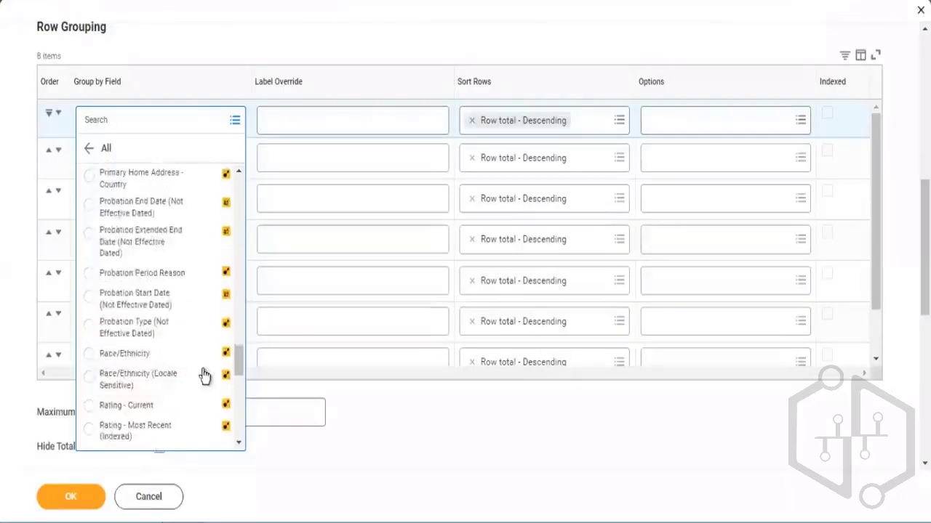
scroll(204, 375, "down", 3)
scroll(204, 375, "down", 2)
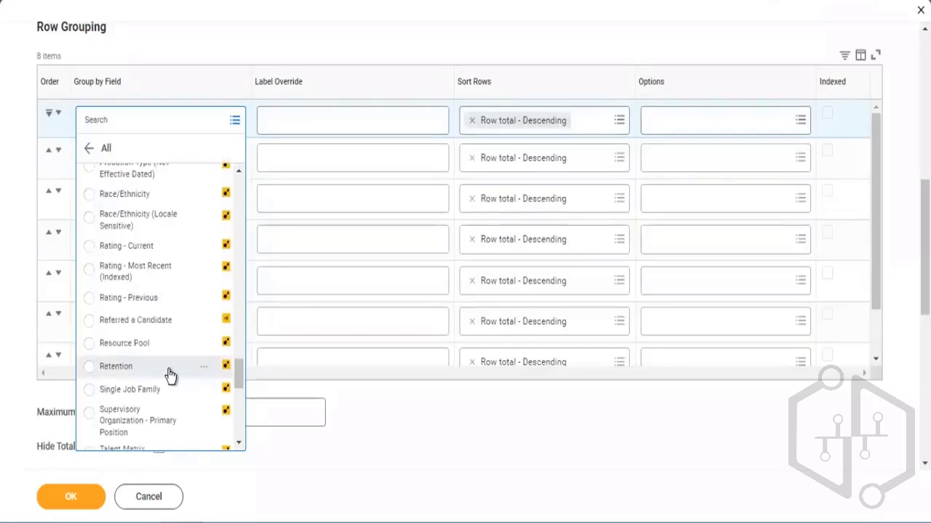
scroll(171, 373, "down", 5)
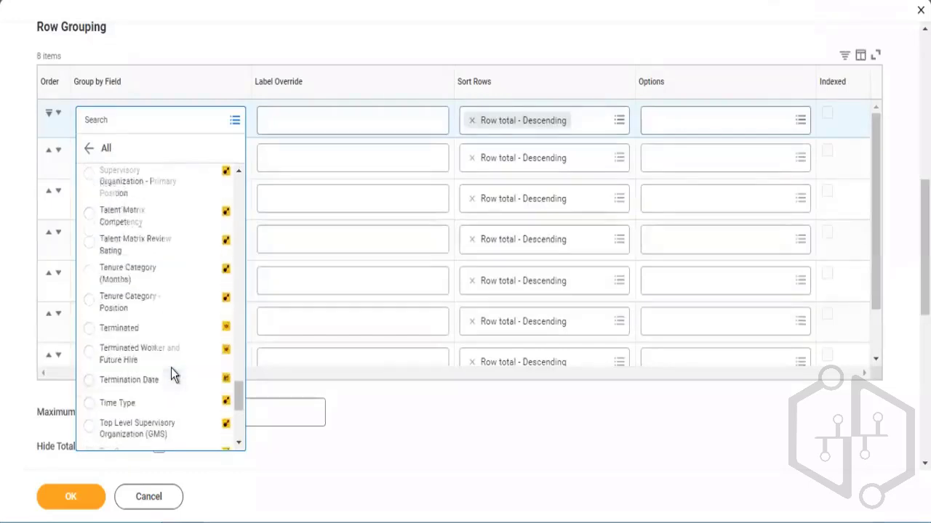
scroll(171, 371, "down", 2)
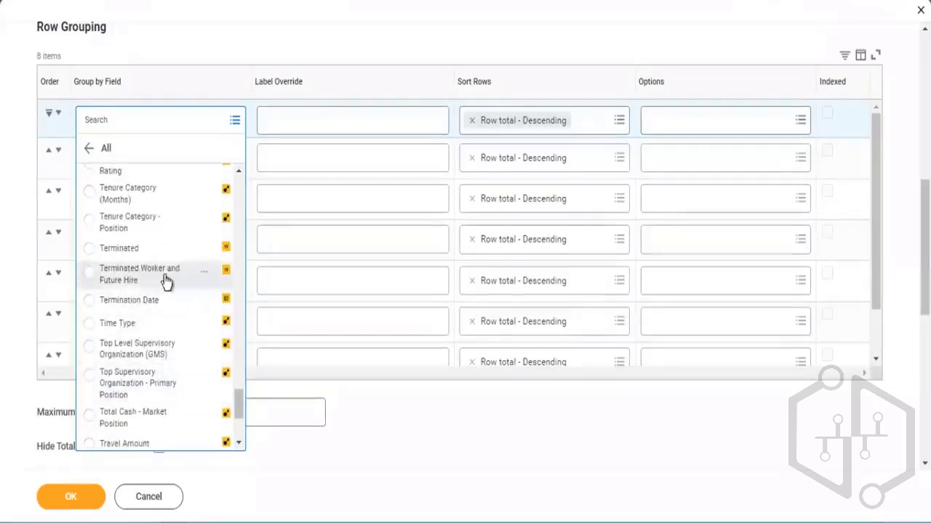
scroll(177, 327, "down", 2)
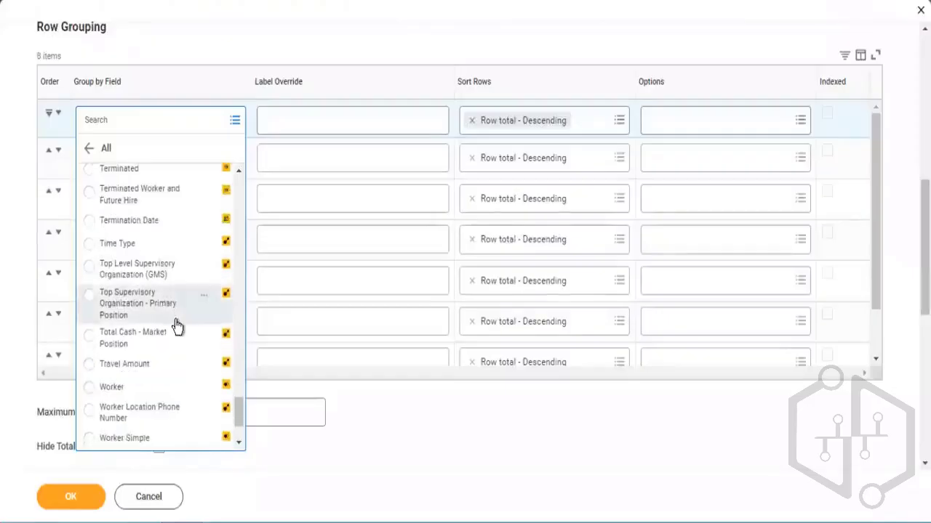
scroll(182, 335, "down", 2)
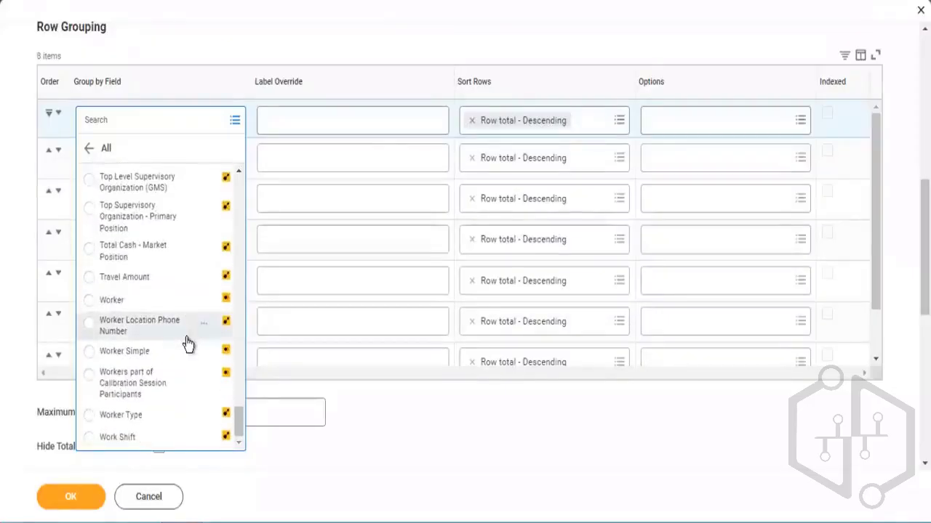
scroll(181, 326, "up", 4)
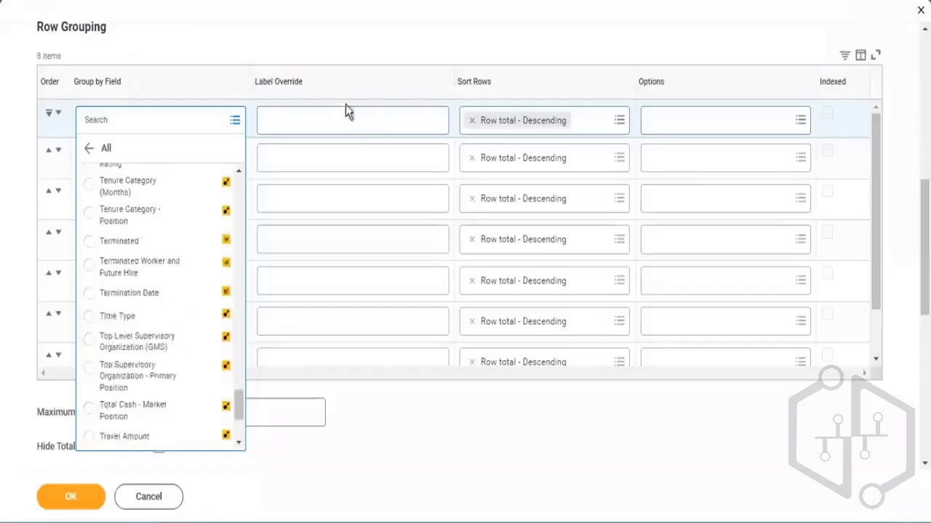
Step: Disable Optimized for Performance in the report's advanced options
scroll(450, 81, "up", 2)
scroll(448, 81, "up", 3)
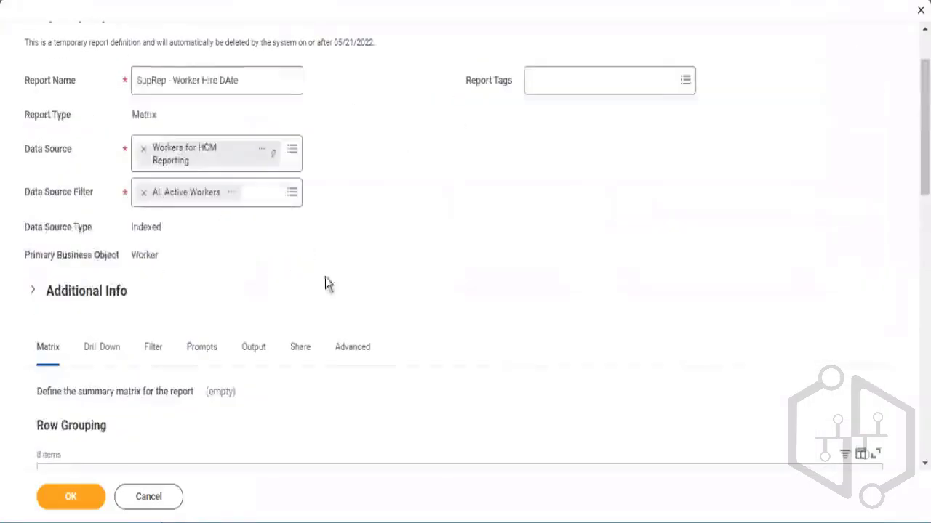
left_click(353, 347)
scroll(433, 310, "down", 3)
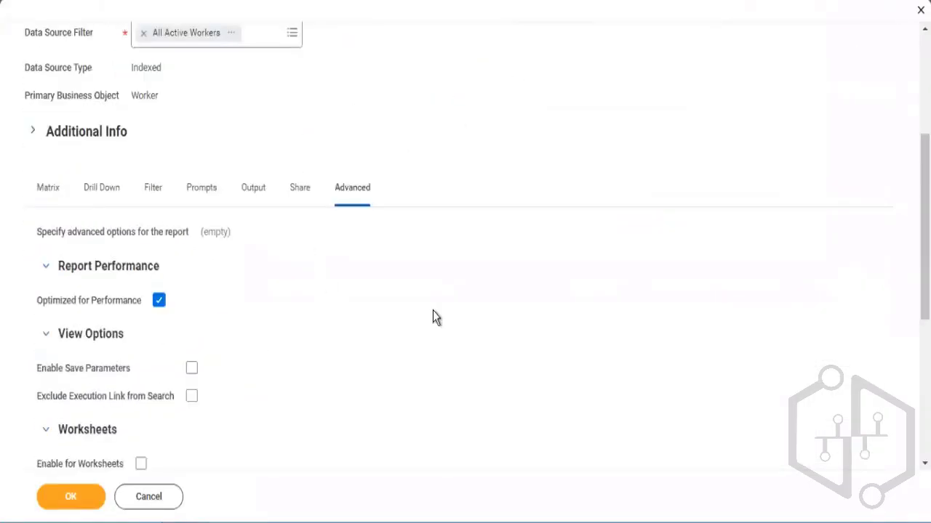
left_click(158, 221)
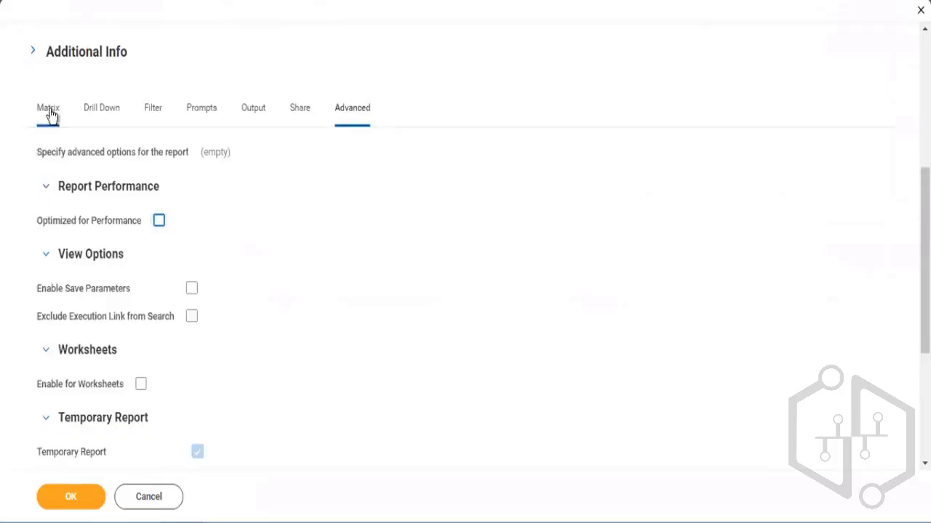
Step: Search the group-by fields of the matrix's first row for "hire date", check the Hire Date field's details, and select it
left_click(50, 112)
left_click(131, 283)
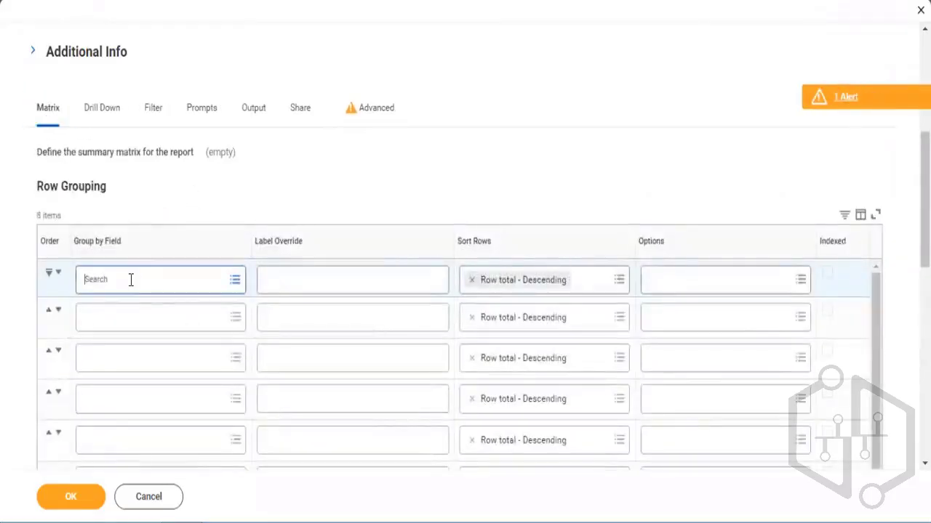
type("hire date")
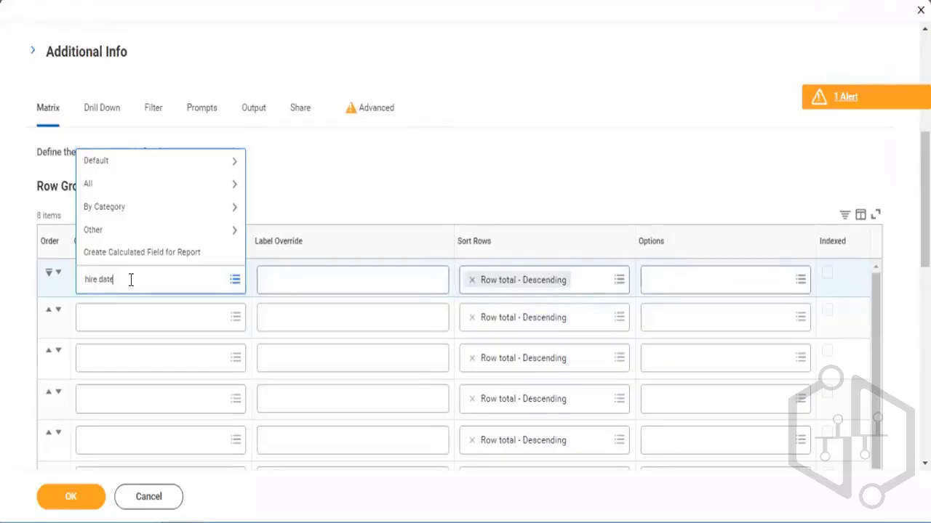
key("Return")
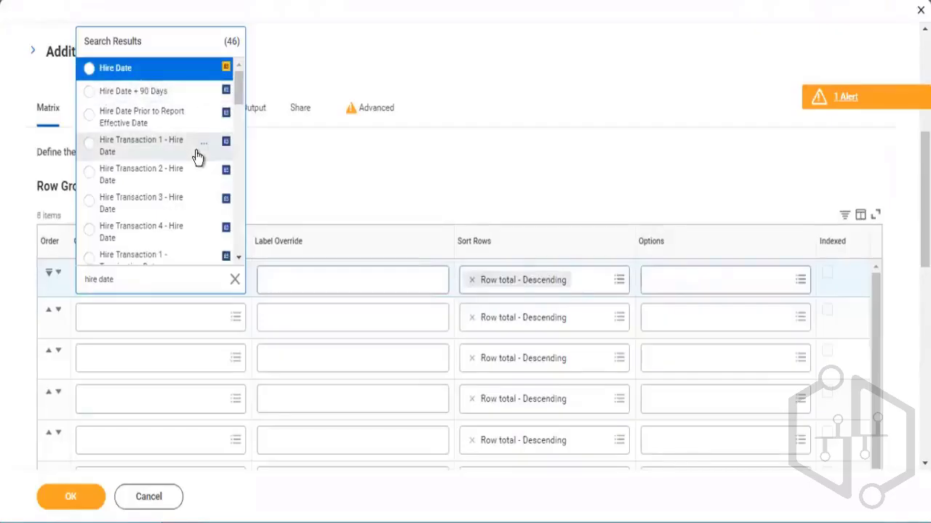
scroll(198, 156, "down", 5)
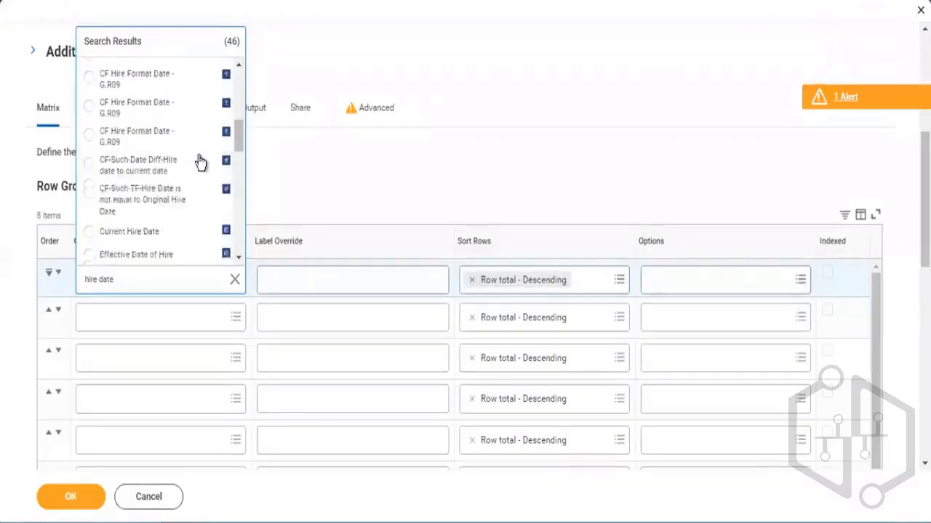
scroll(200, 162, "up", 5)
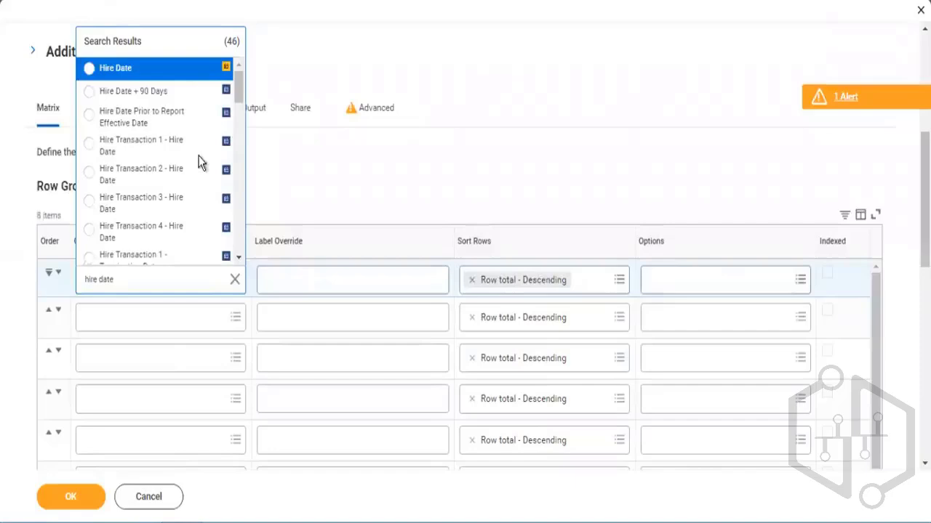
left_click(204, 71)
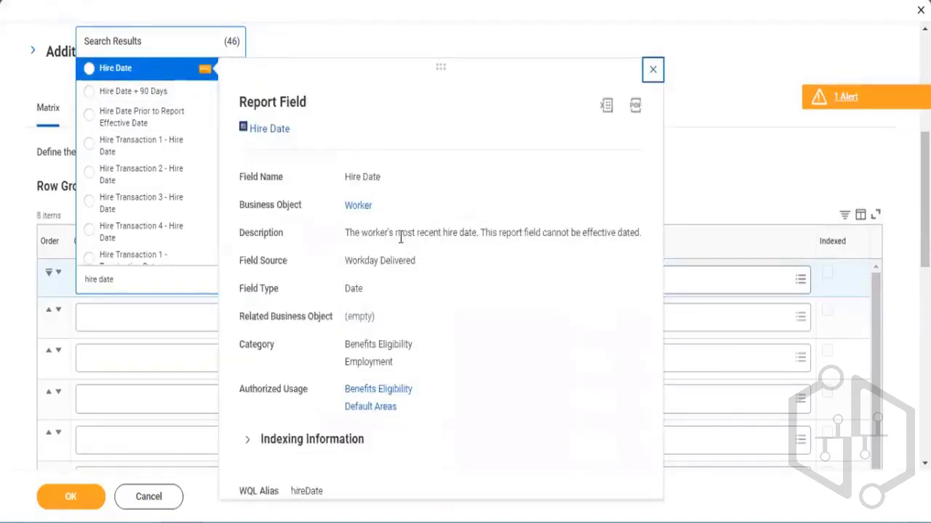
left_click(106, 73)
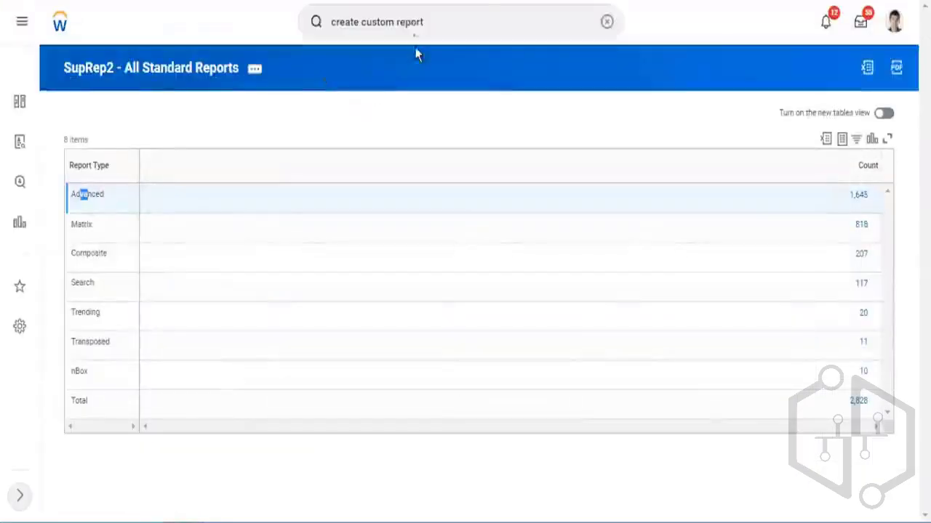
Step: Search for "create calc field" from the SupRep2 - All Standard Reports page and start the Create Calculated Field task
left_click_drag(436, 21, 300, 48)
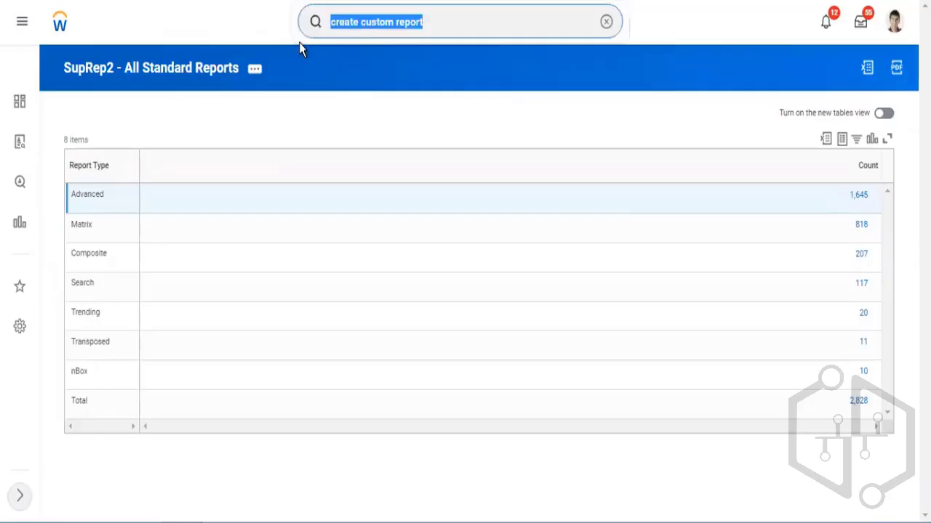
type("create")
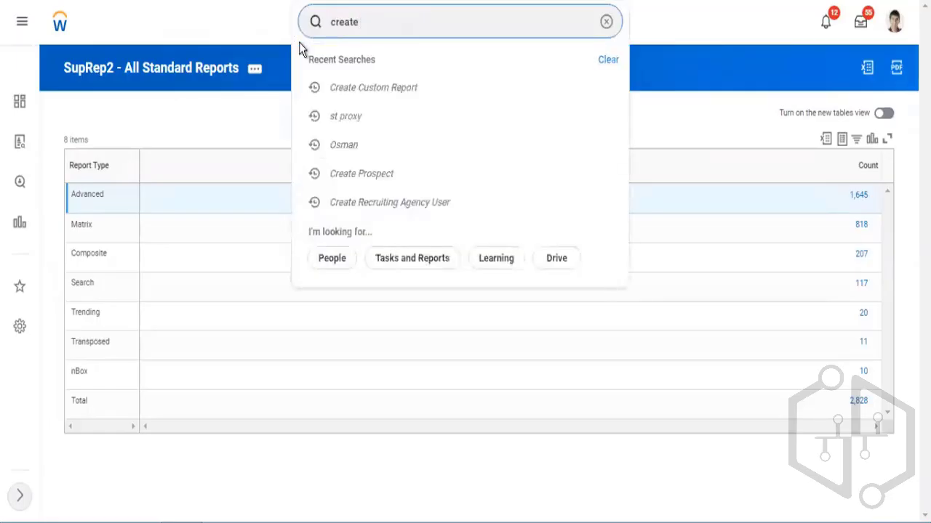
type(" calc")
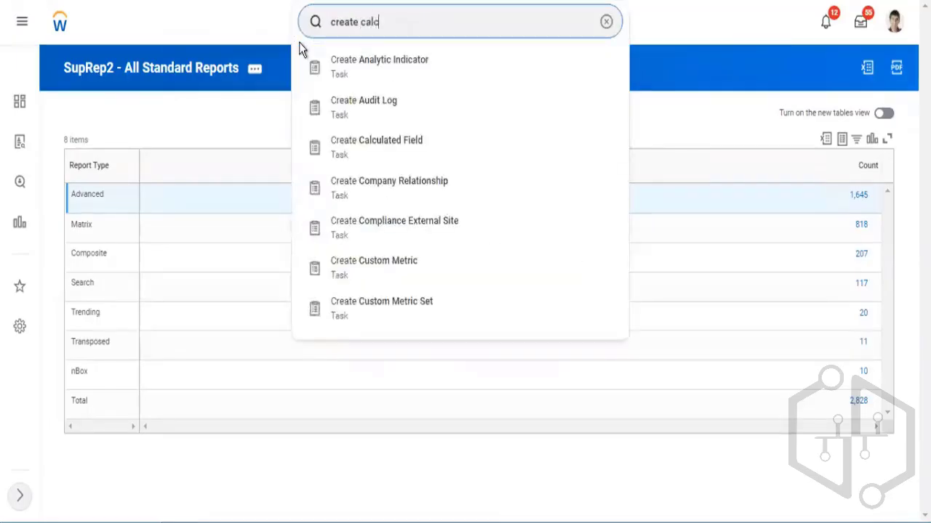
type(" field")
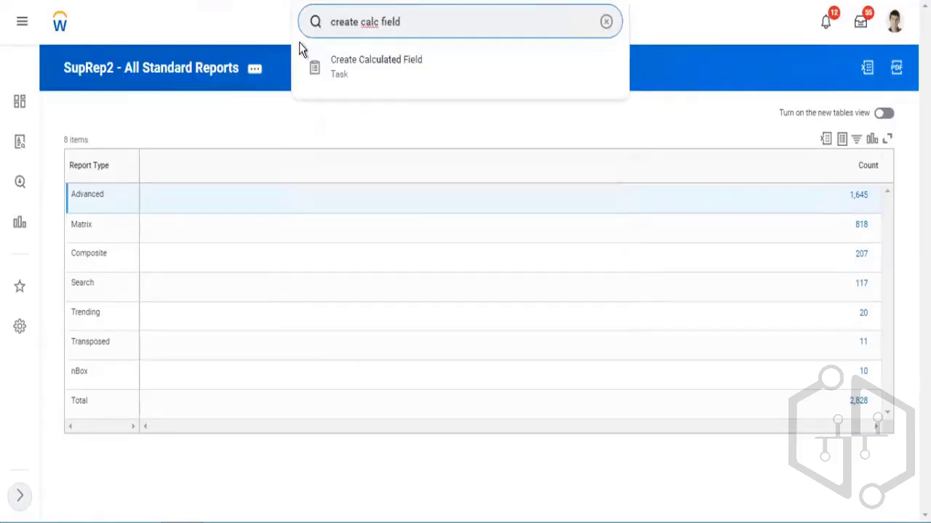
key("Return")
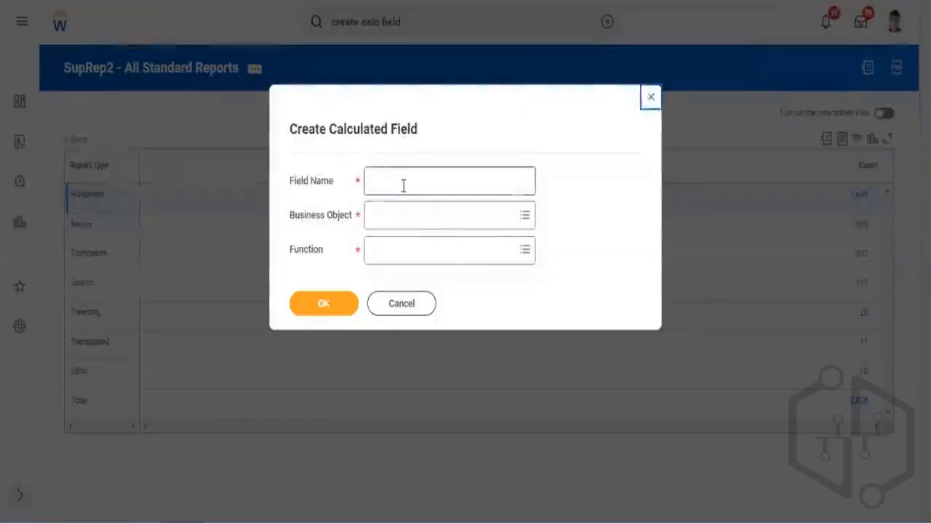
Step: Create a calculated field named "CF - format Date" on the Worker business object with the Format Date function
left_click(404, 186)
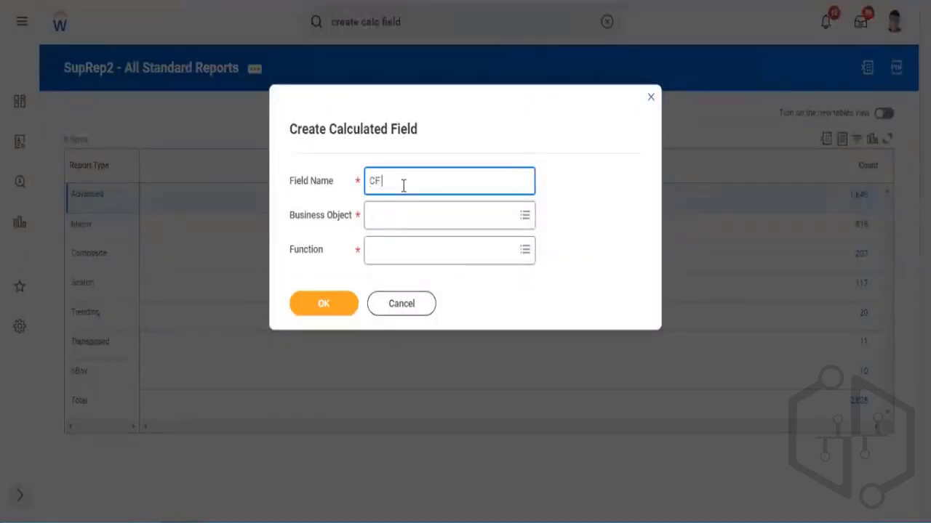
type("CF - format Date")
left_click(394, 212)
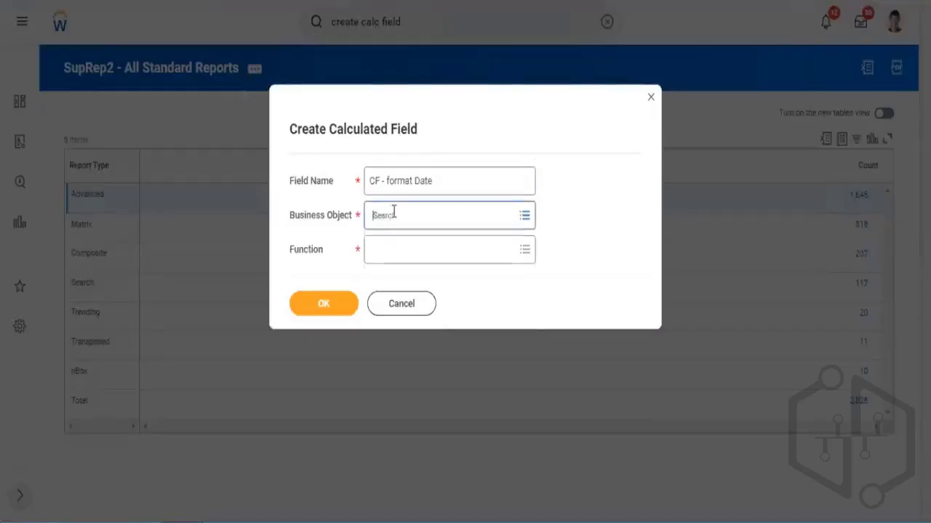
type("worker")
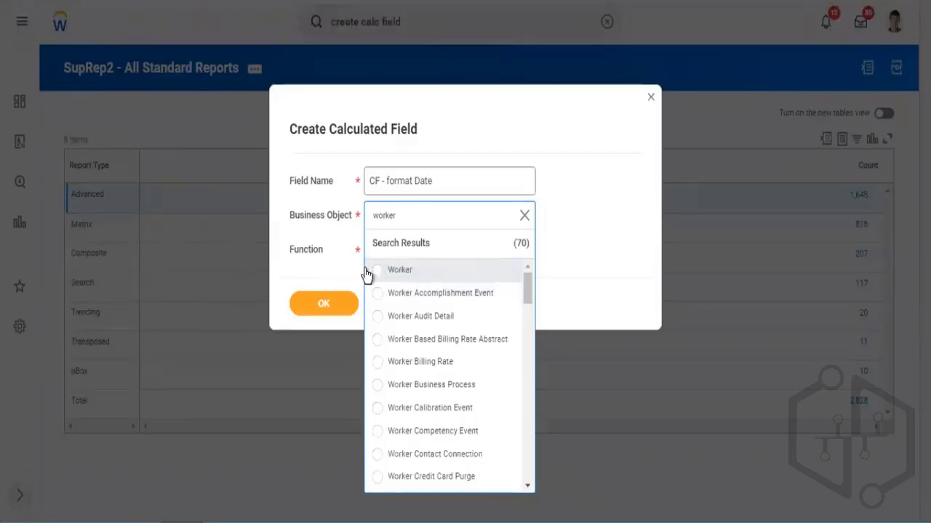
left_click(366, 273)
left_click(400, 252)
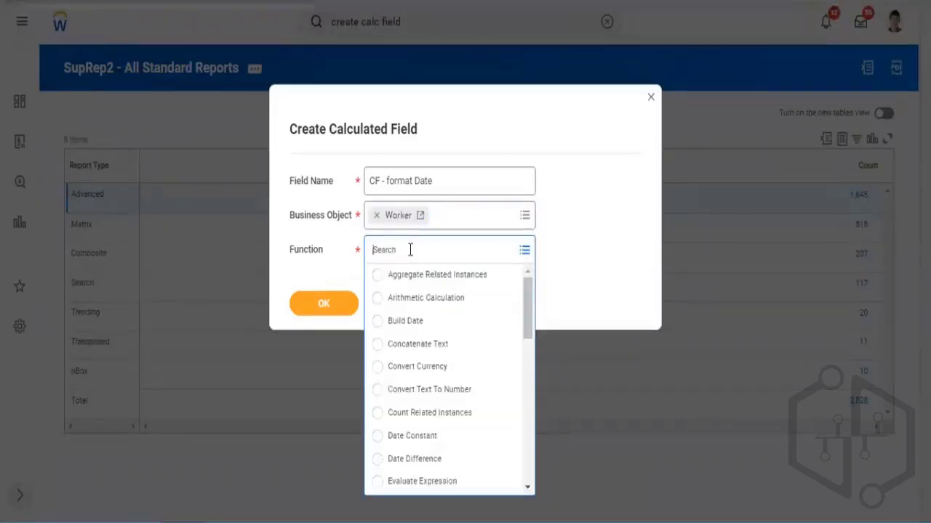
type("format dat")
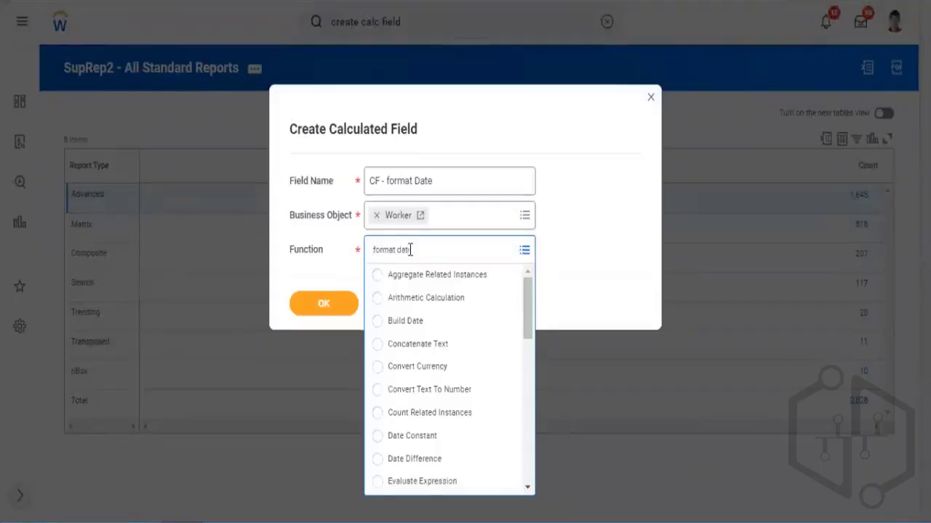
key("Return")
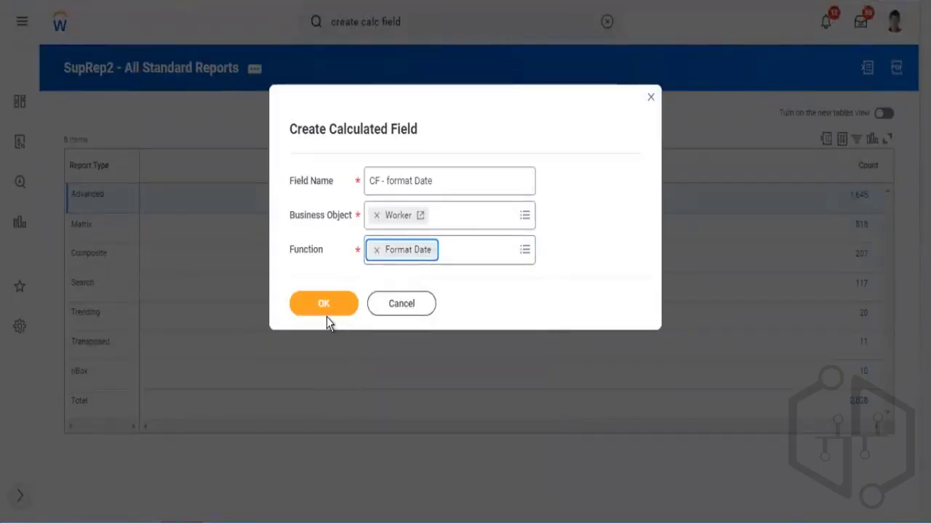
left_click(325, 304)
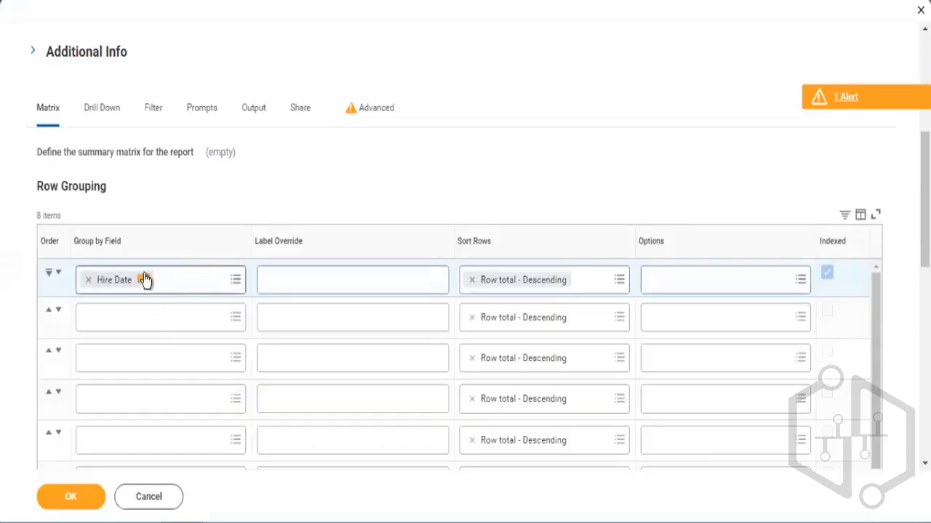
Step: Copy the Hire Date field name from the report's row grouping and set Hire Date as the calculation's date field
right_click(143, 279)
left_click(173, 331)
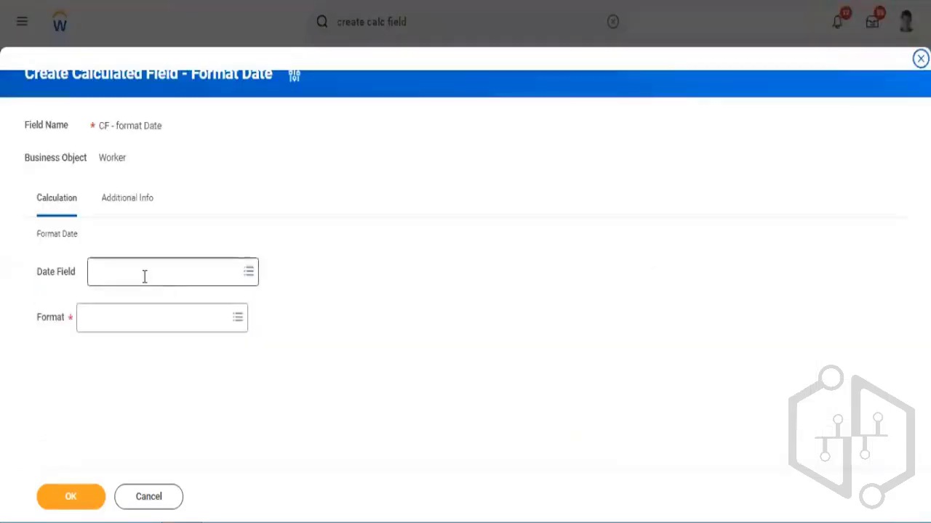
left_click(149, 275)
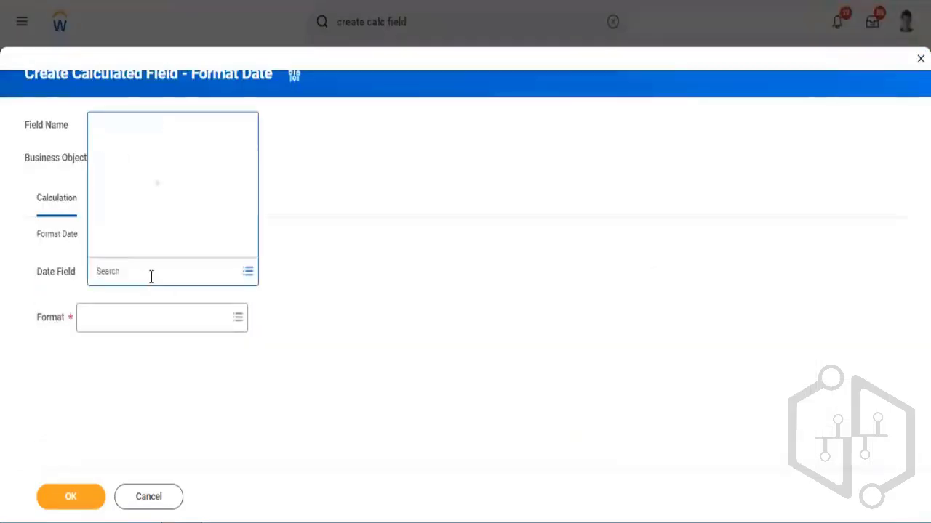
key("ctrl+v")
key("Return")
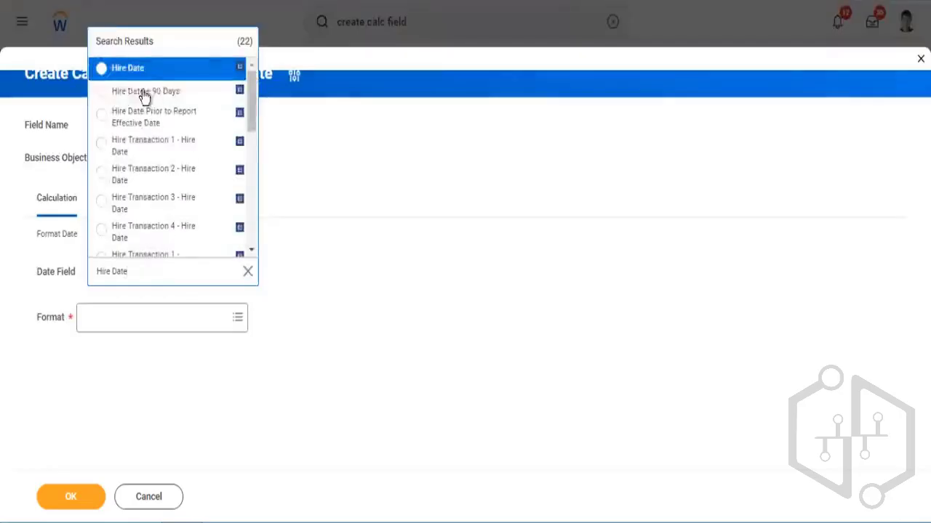
key("Return")
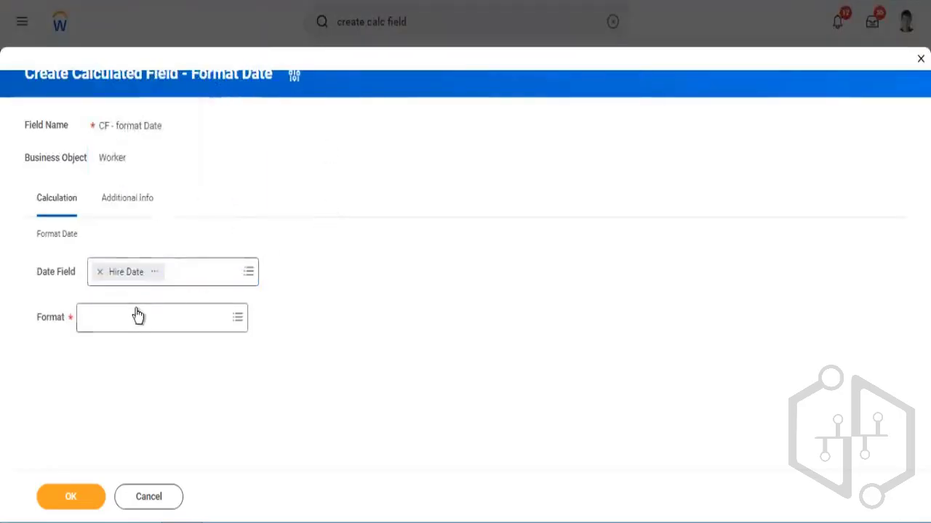
Step: Set the calculation's format to Month and save the calculated field
left_click(136, 314)
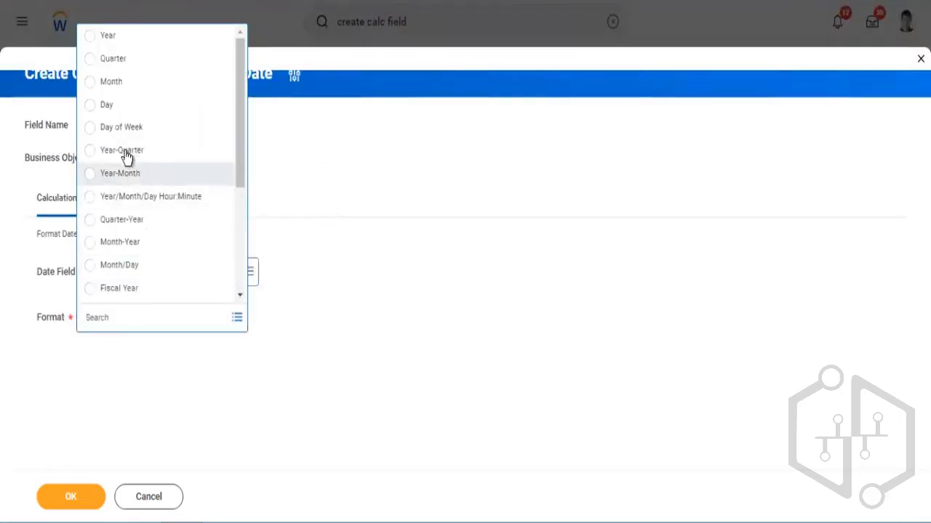
left_click(155, 93)
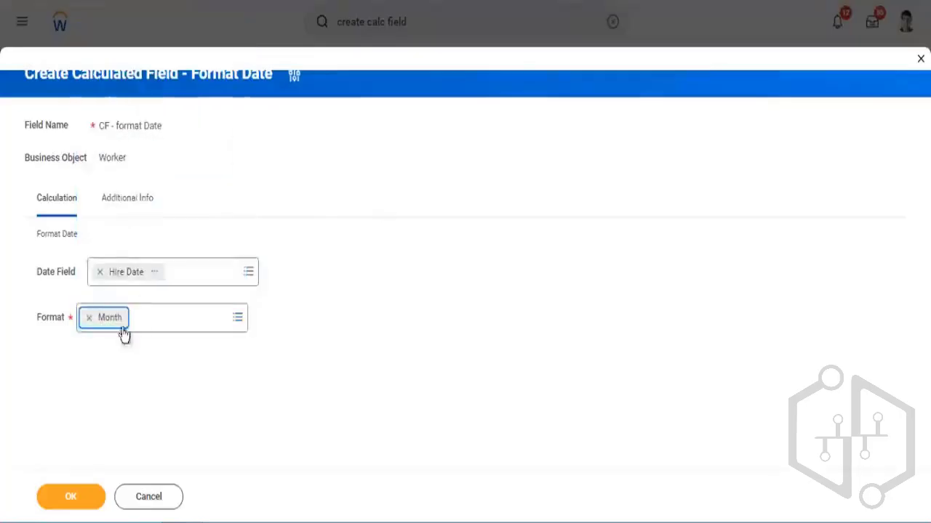
left_click(238, 320)
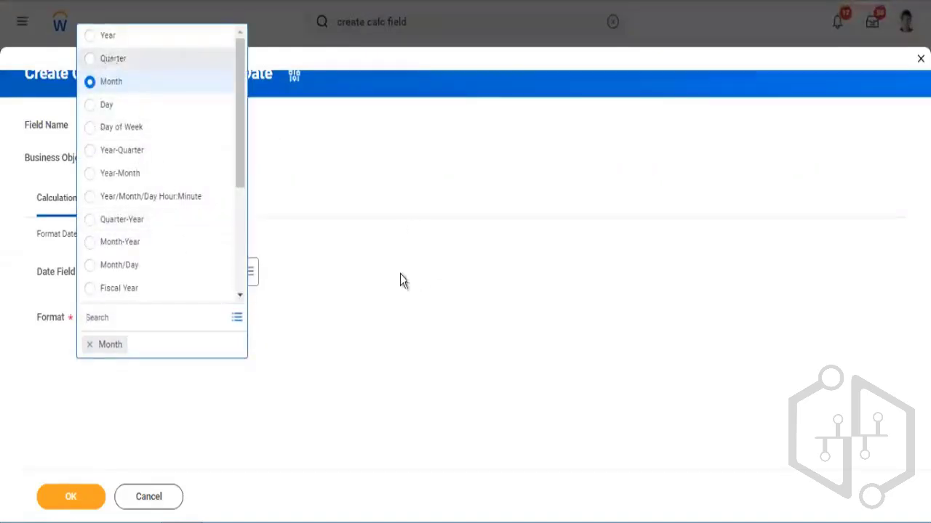
left_click(71, 485)
left_click(72, 486)
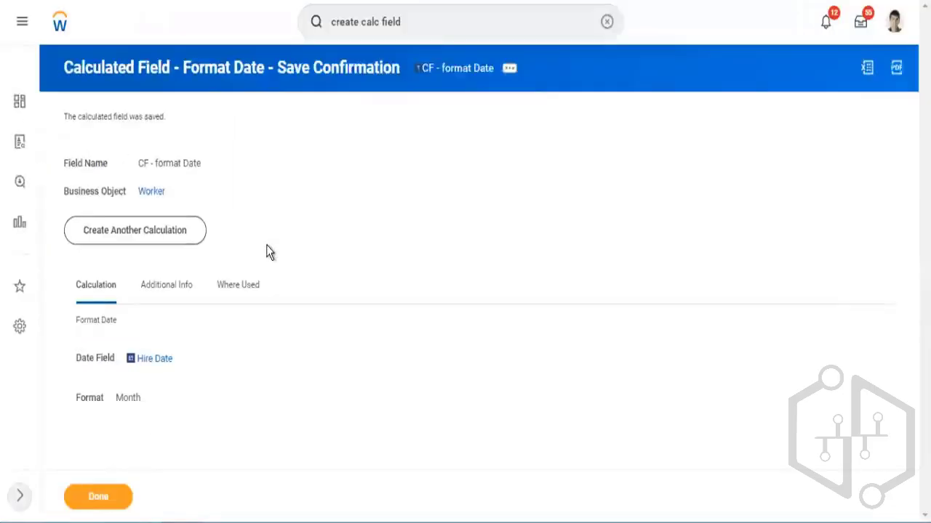
Step: Copy the saved calculated field's name and set CF - format Date as the group-by field in the report's first Row Grouping row
left_click(510, 73)
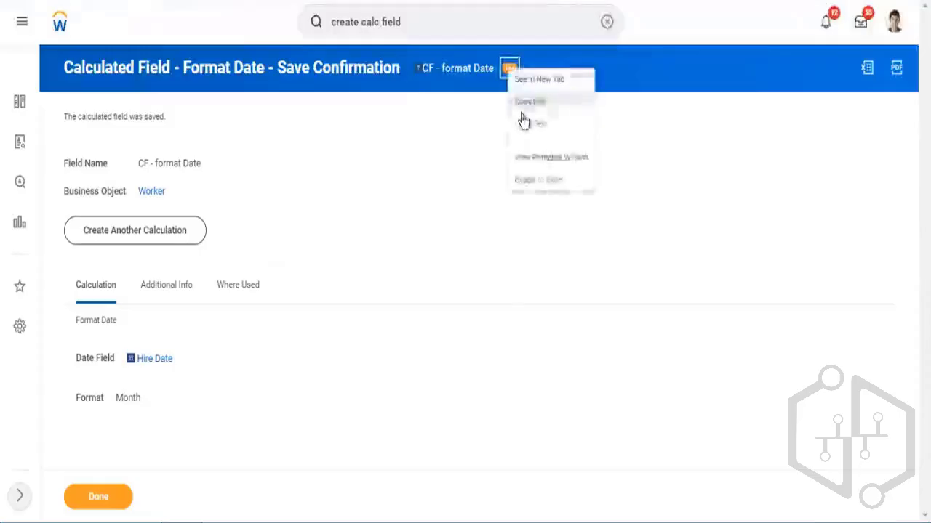
left_click(526, 124)
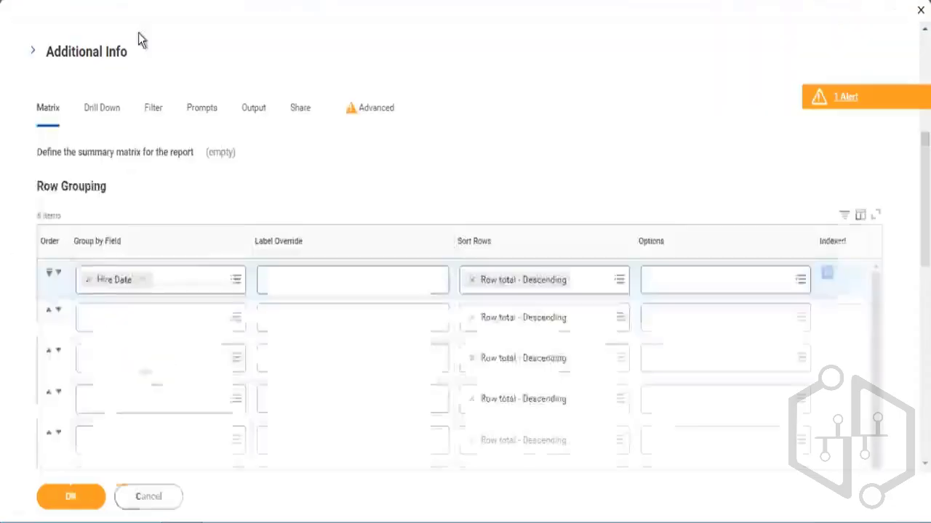
left_click(87, 281)
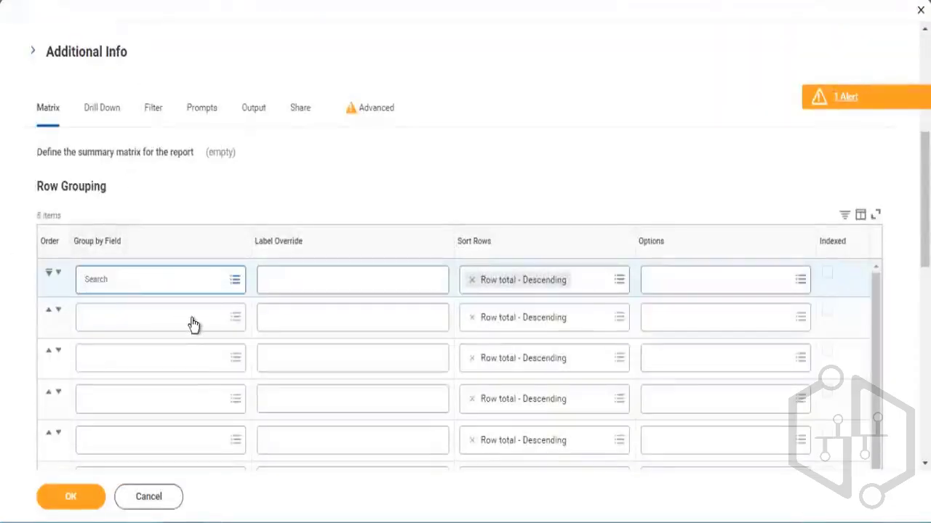
key("ctrl+v")
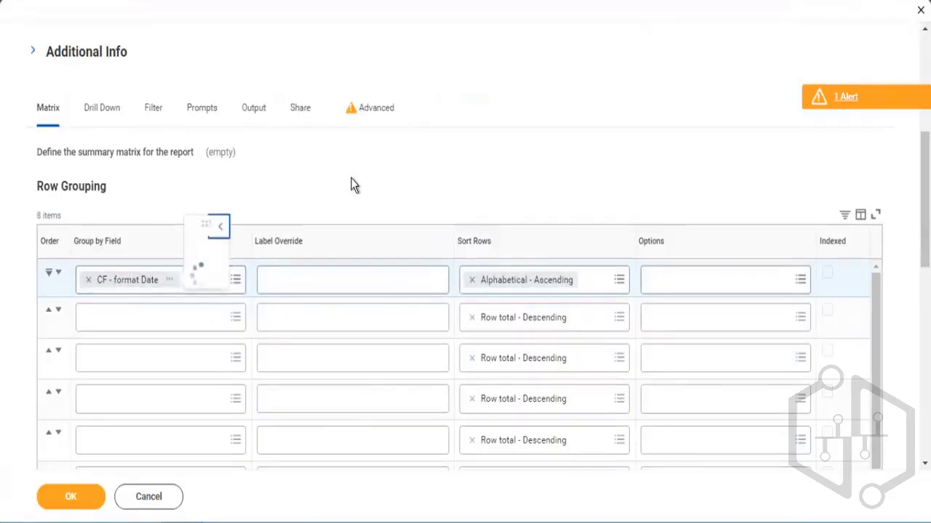
left_click(88, 281)
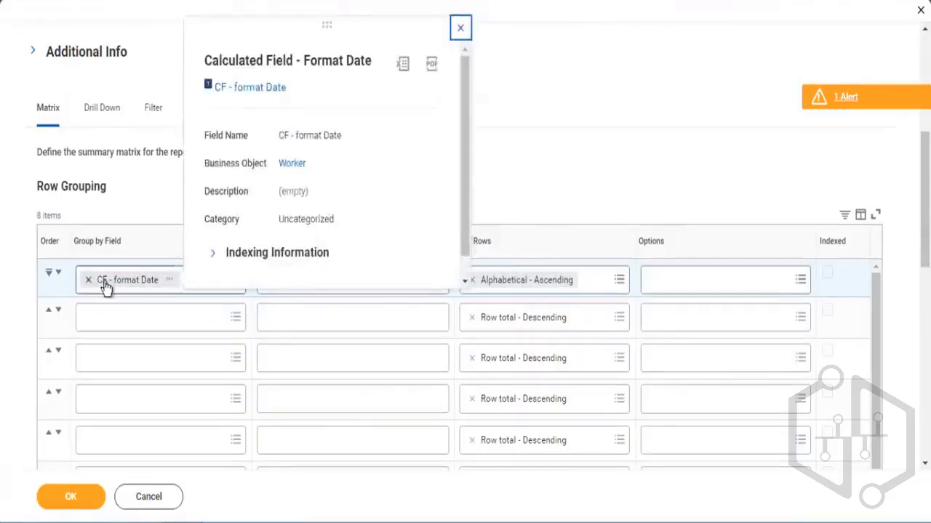
Step: Clear CF - format Date from the first Row Grouping row and turn on Optimized for Performance for the report
left_click(156, 284)
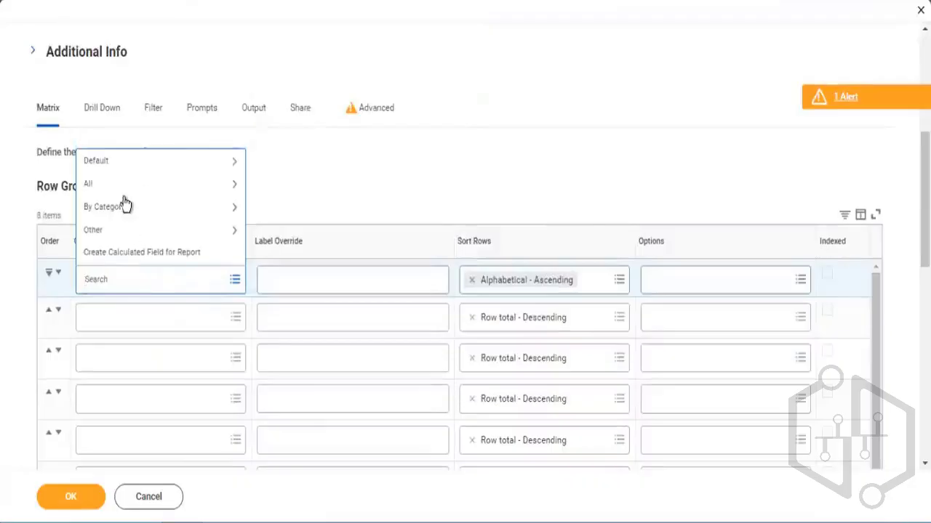
left_click(163, 185)
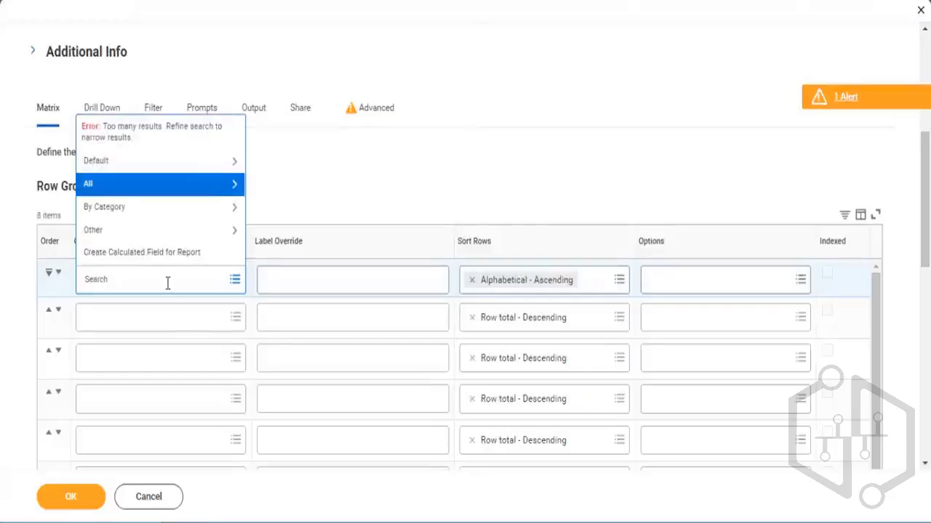
type("comap")
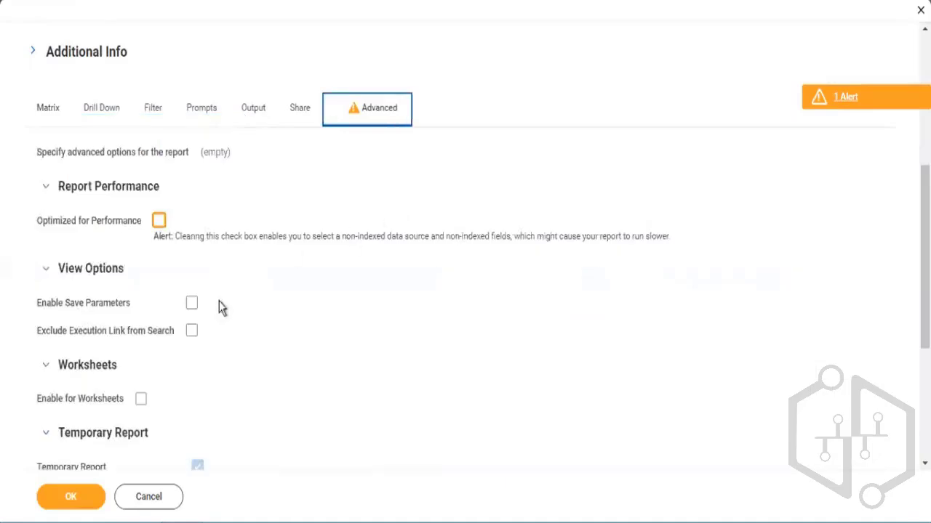
left_click(159, 222)
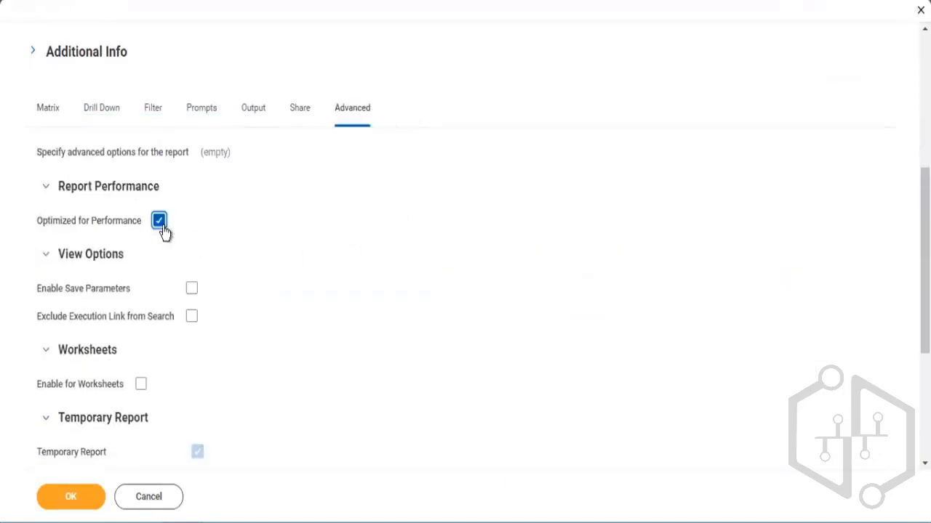
Step: Search for company and set Company as the group-by field in the first Row Grouping row
left_click(48, 110)
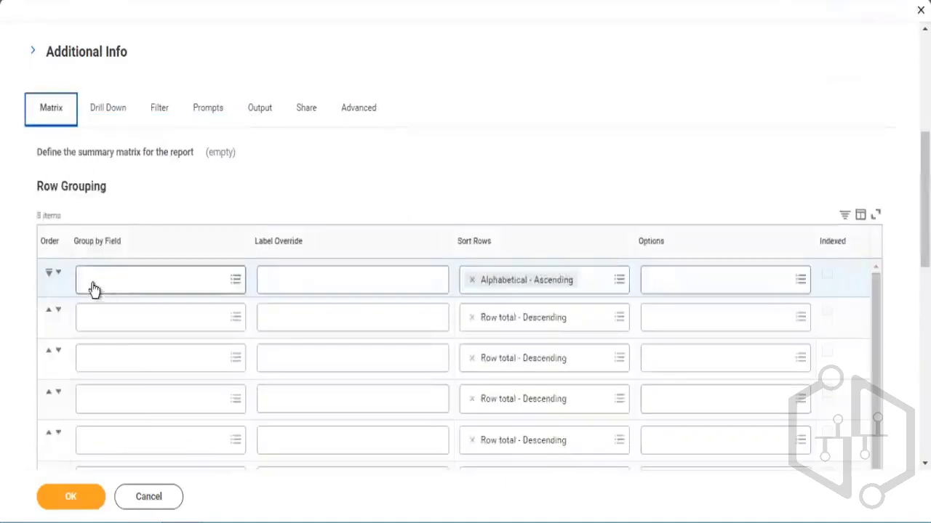
left_click(92, 284)
type("compa")
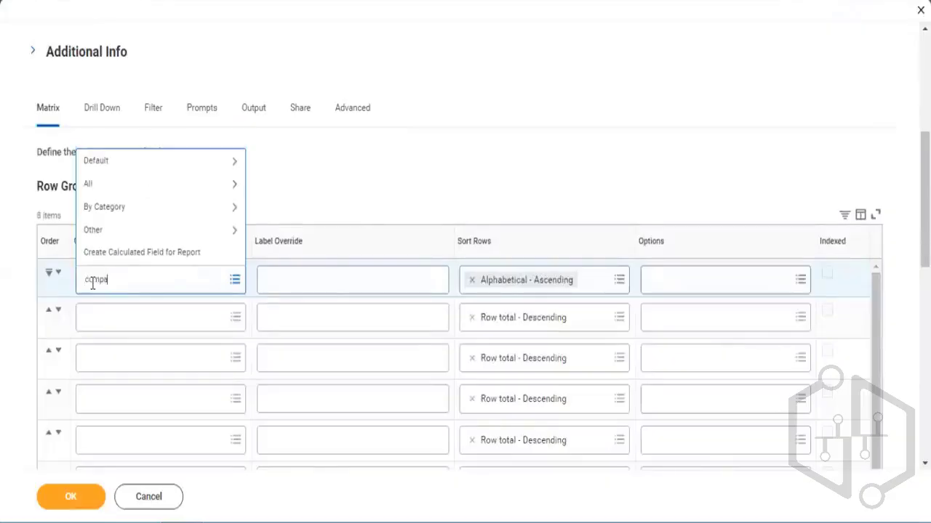
type("ny")
key("Return")
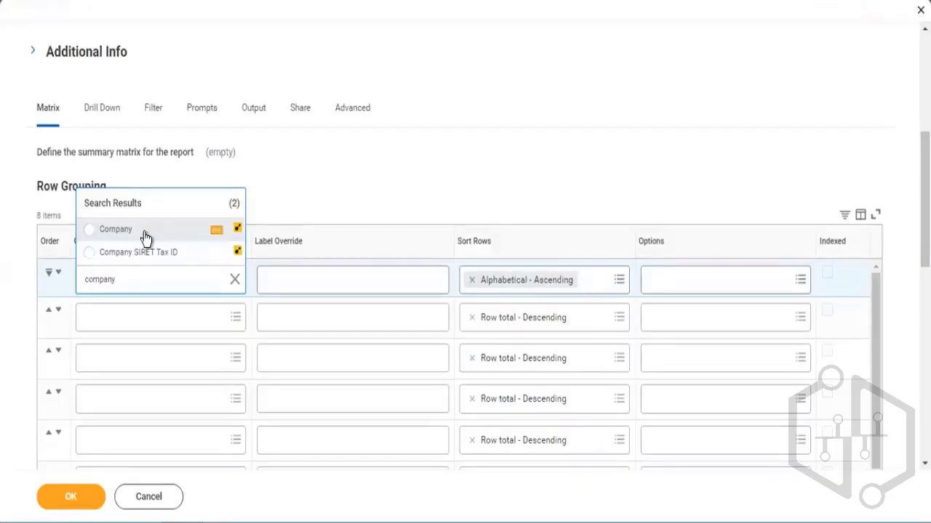
left_click(145, 231)
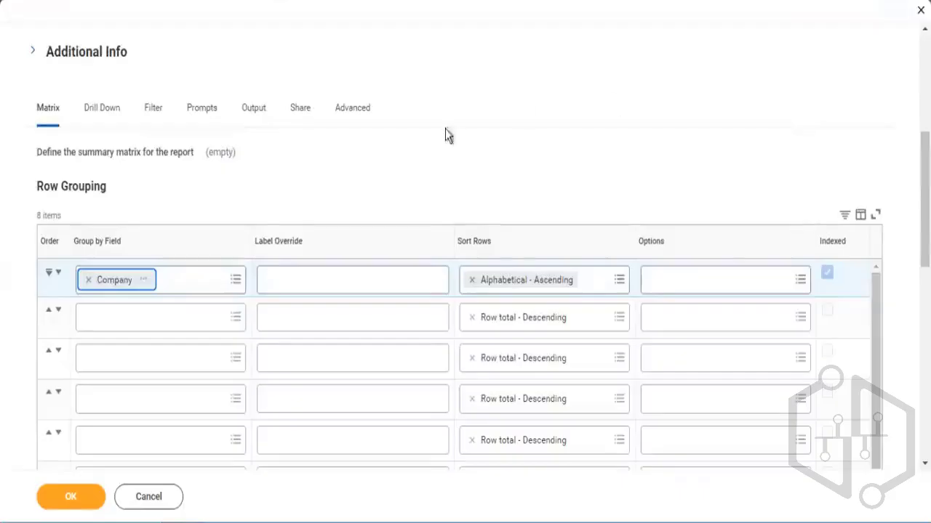
Step: Examine the report's data source details and its Row Grouping settings
scroll(465, 138, "up", 3)
scroll(480, 137, "up", 2)
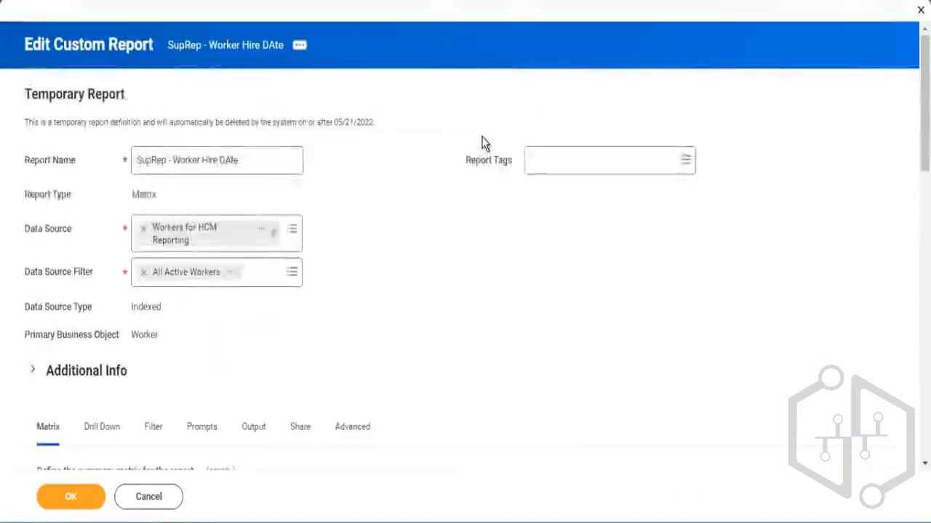
scroll(481, 142, "down", 3)
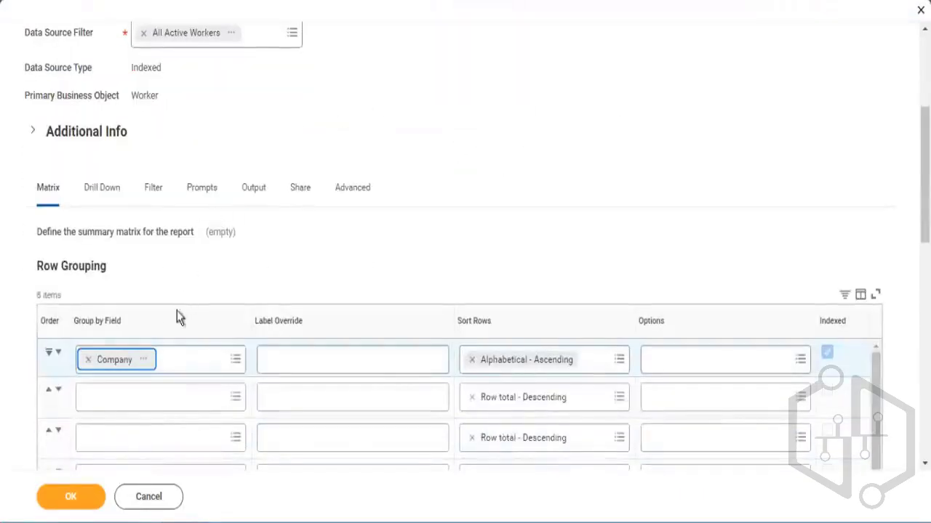
scroll(325, 202, "down", 3)
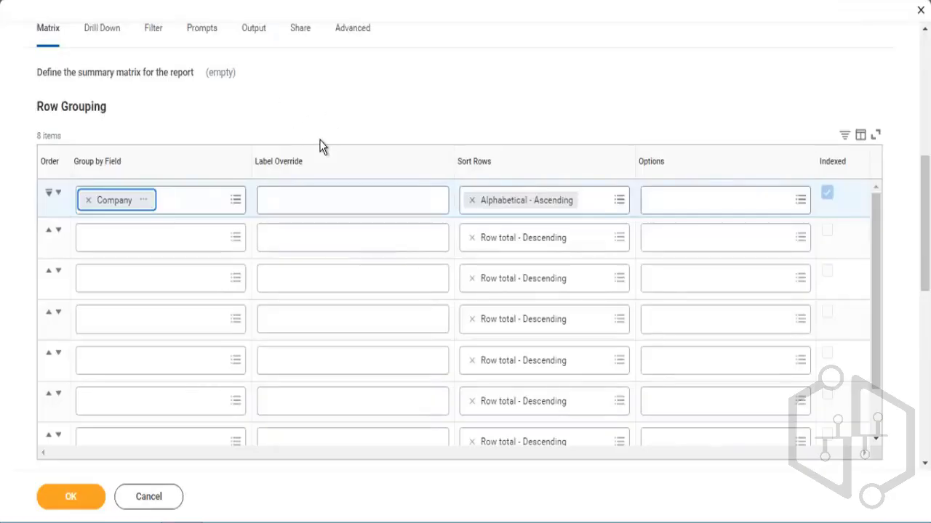
scroll(320, 145, "down", 3)
scroll(237, 150, "up", 2)
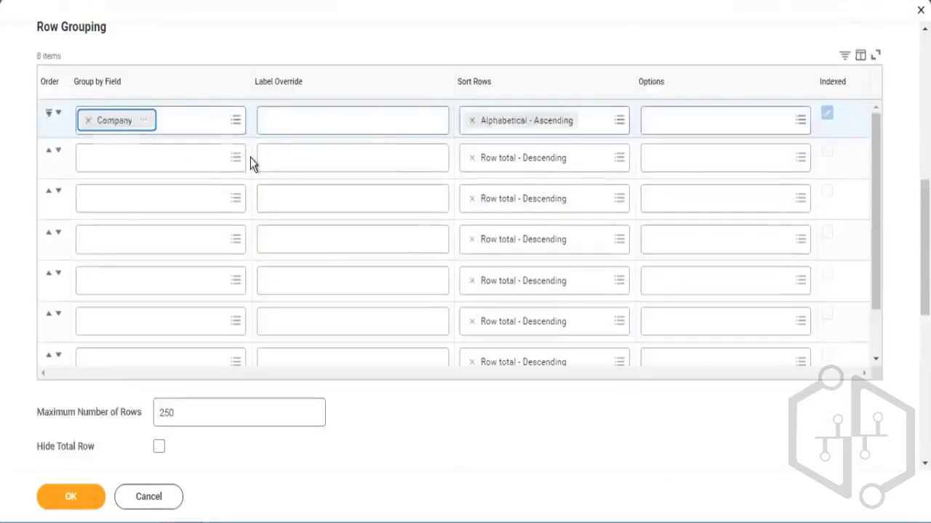
scroll(251, 157, "up", 2)
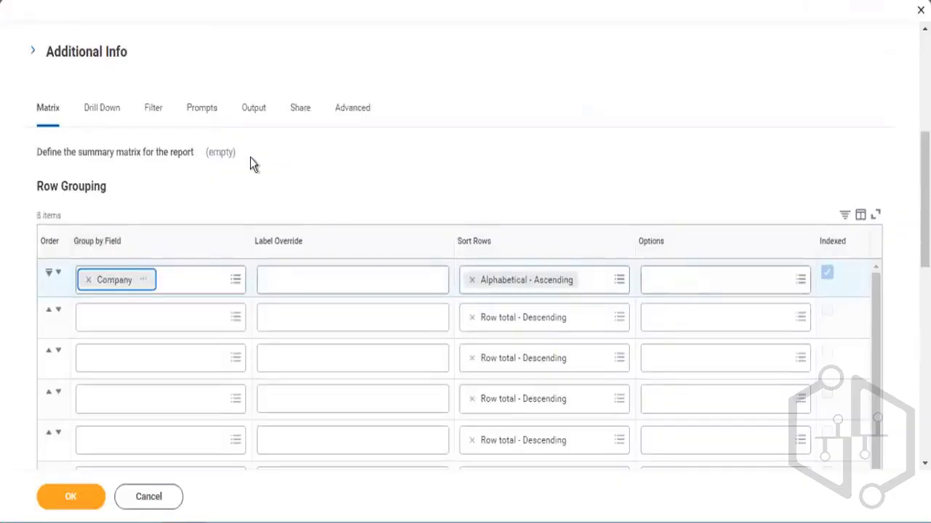
scroll(262, 161, "down", 2)
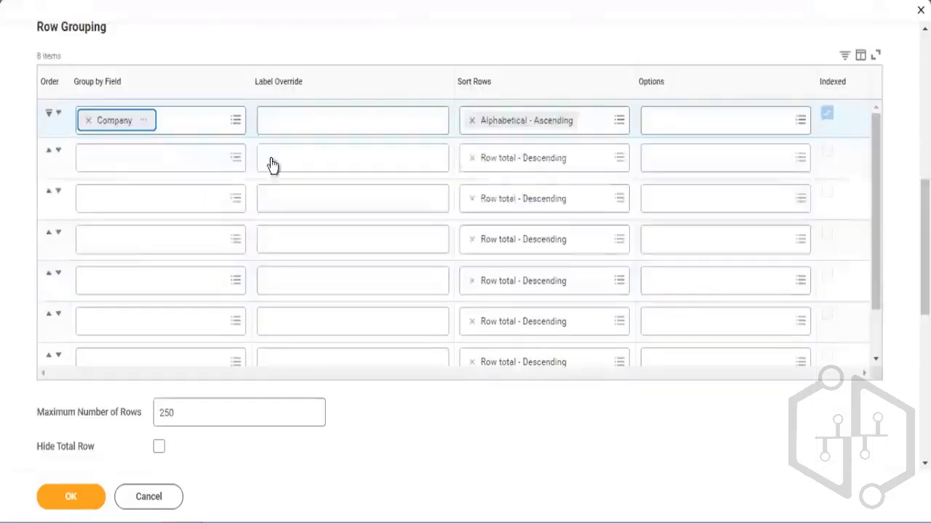
scroll(250, 346, "down", 2)
scroll(243, 355, "up", 4)
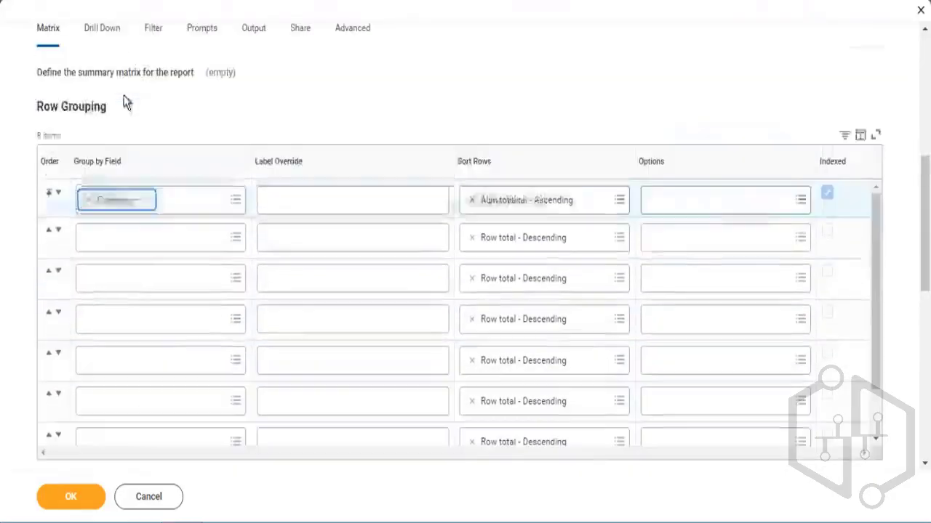
scroll(189, 149, "up", 3)
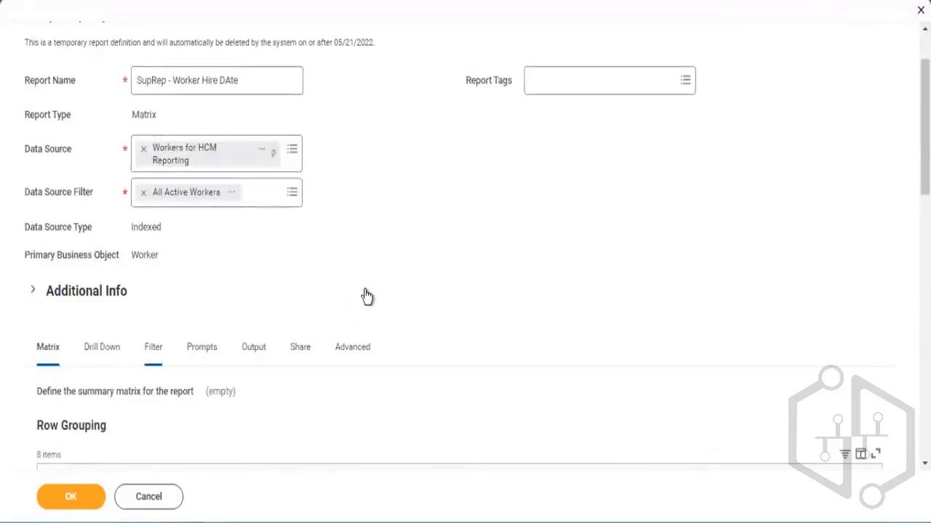
Step: Add a Filter on Instances condition on the Company field with the operator in the selection list
scroll(385, 218, "down", 3)
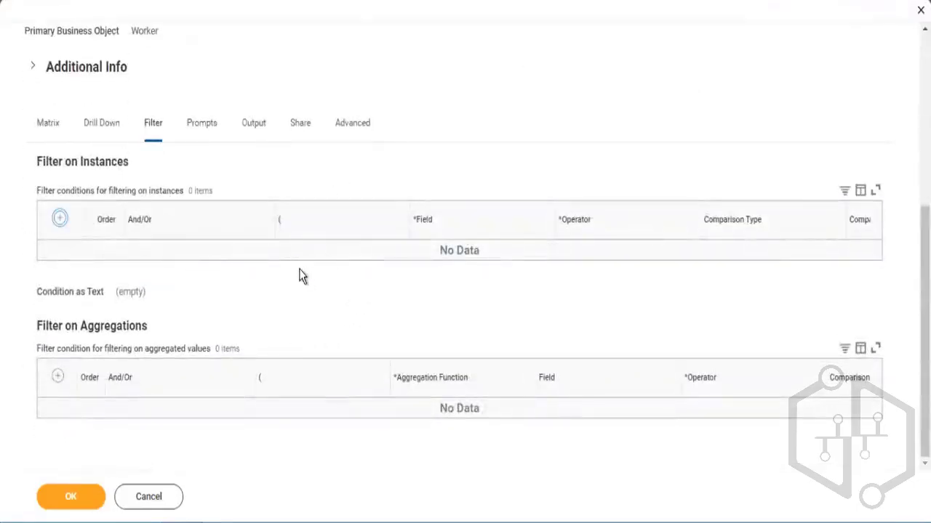
left_click(492, 267)
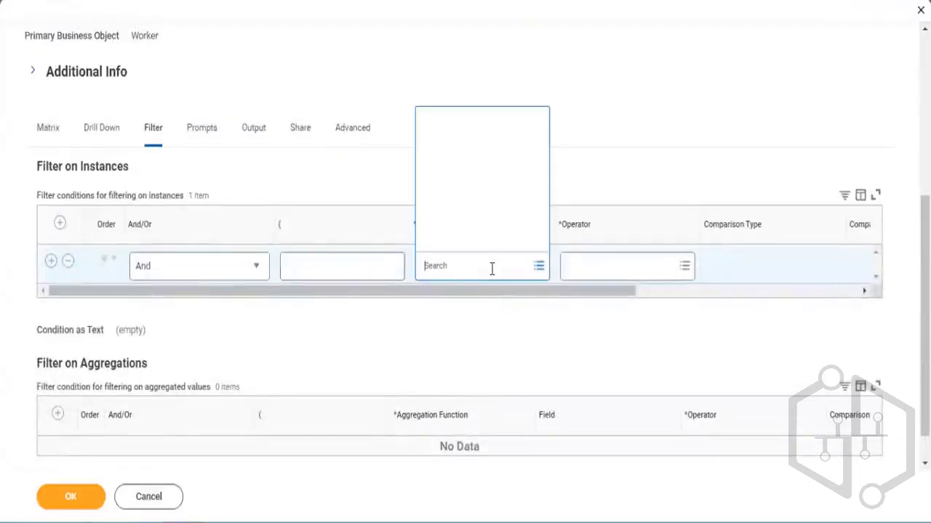
type("company")
key("Return")
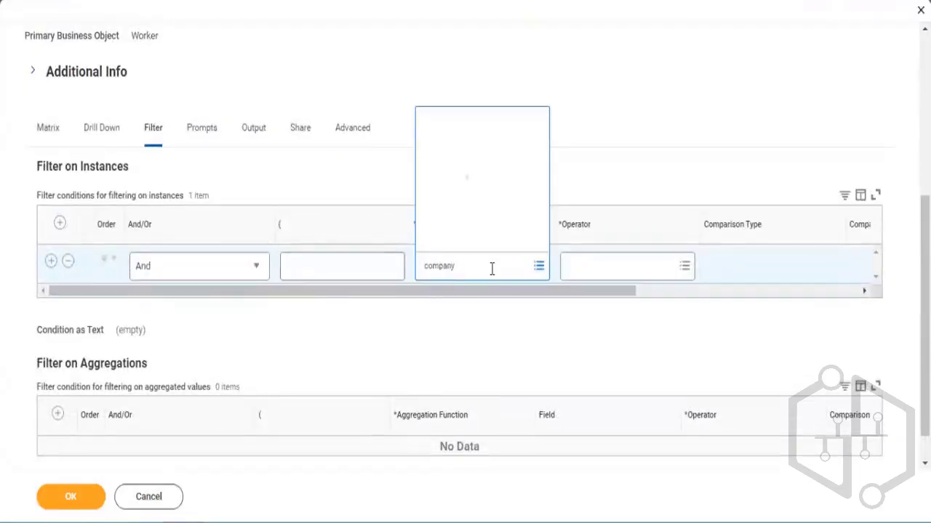
left_click(484, 142)
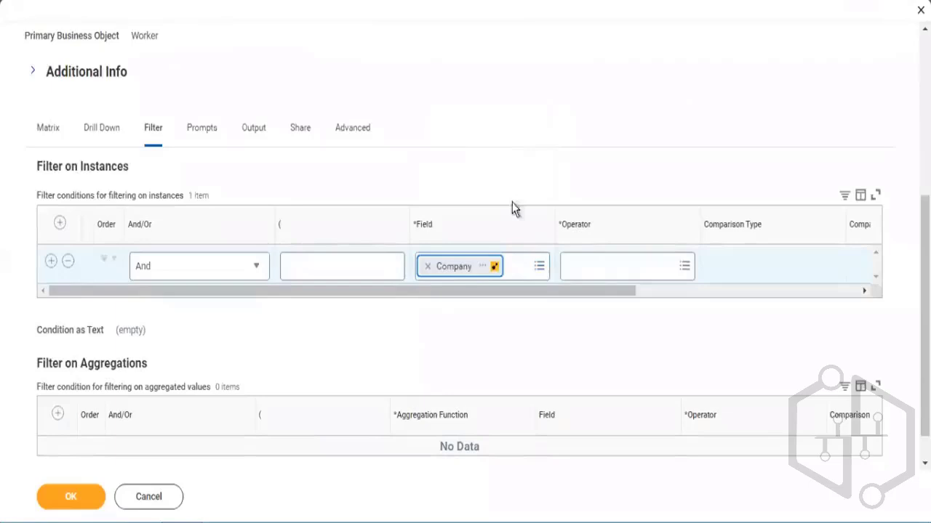
left_click(622, 275)
left_click(618, 218)
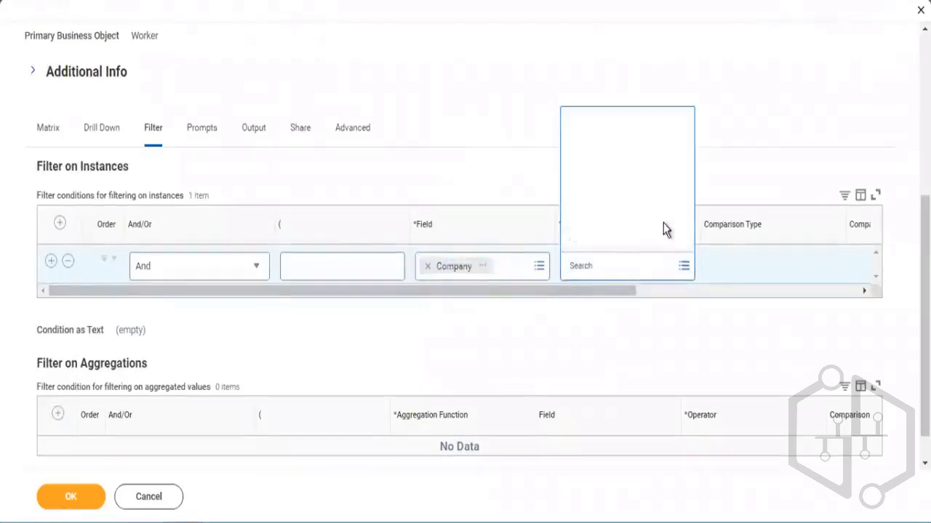
left_click(605, 170)
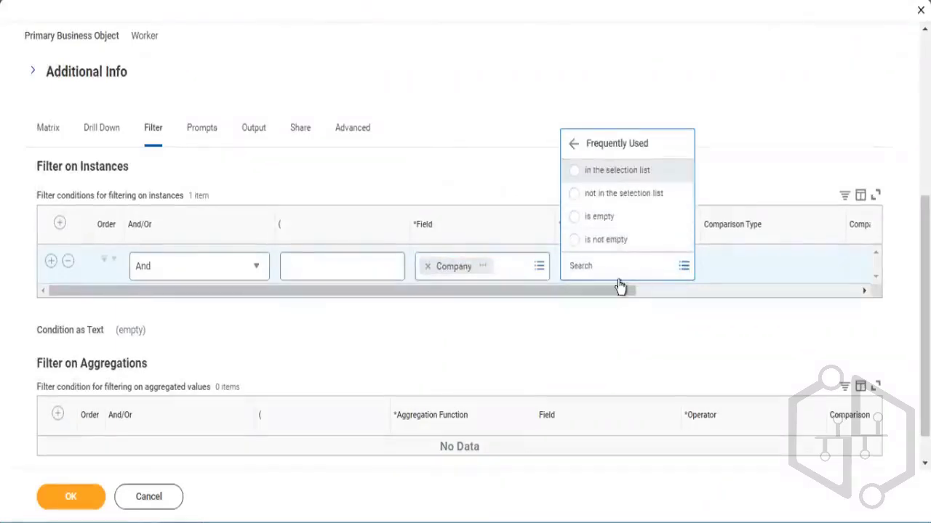
Step: Set the Company condition's comparison type to Prompt the user for the value, with Default Prompt as comparison value
left_click(723, 299)
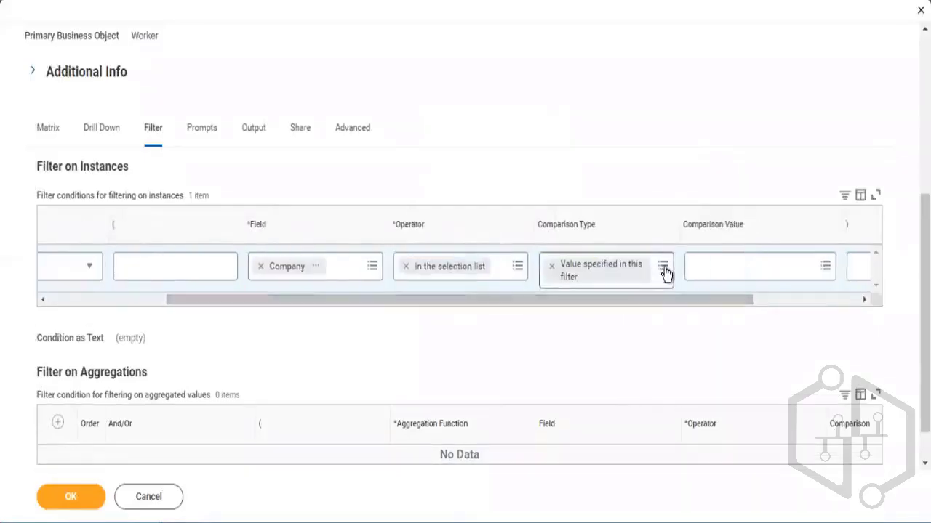
left_click(664, 270)
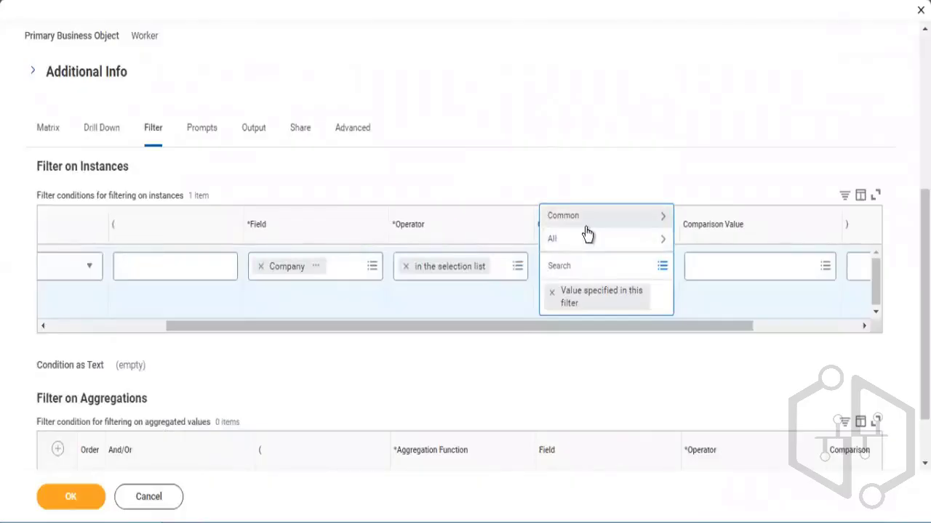
left_click(624, 220)
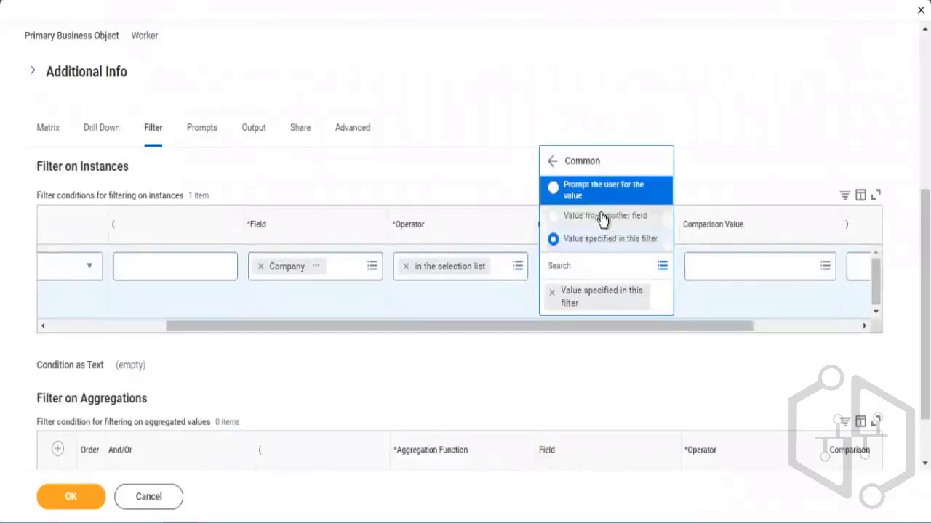
left_click(592, 190)
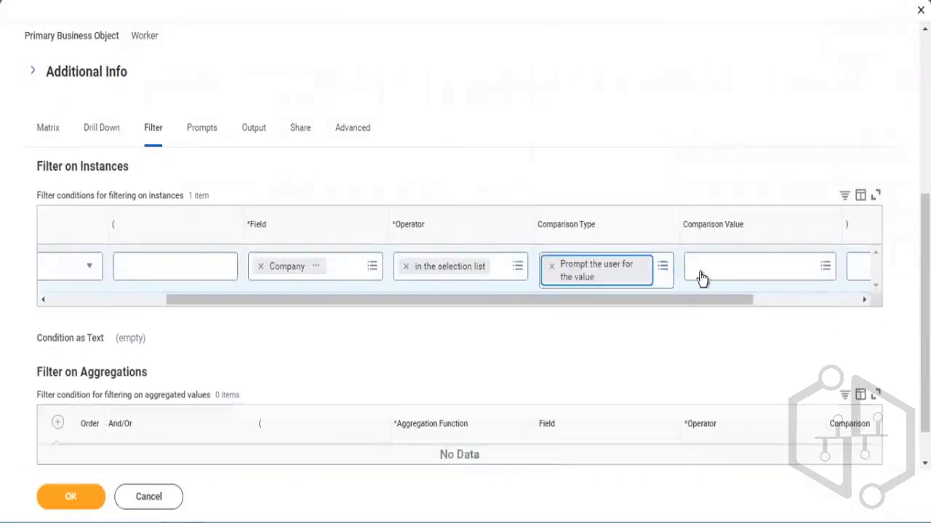
left_click(702, 275)
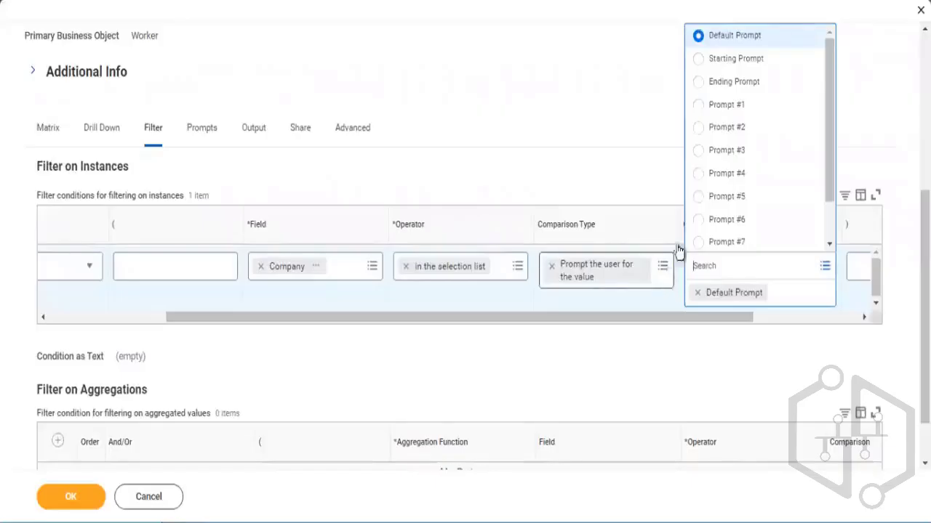
Step: Review all comparison types available for the Company filter condition, keeping the current choice
left_click(613, 227)
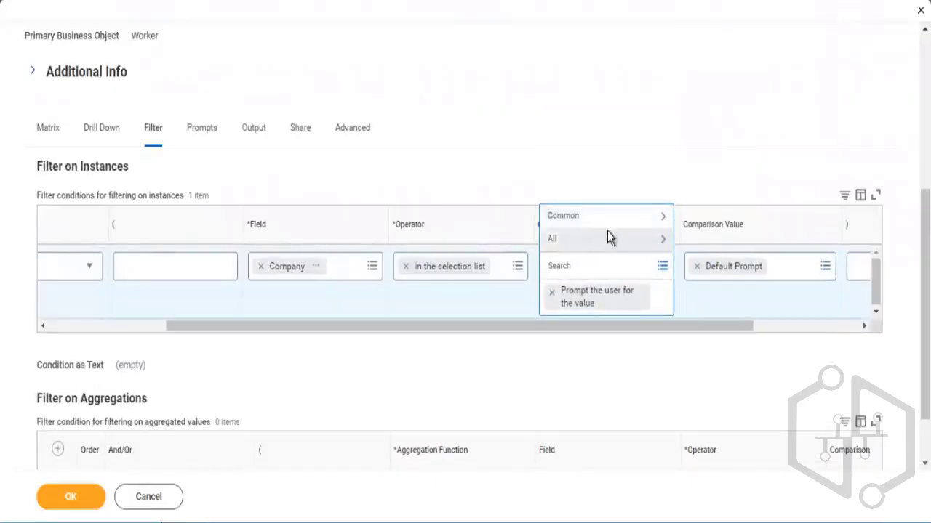
left_click(609, 237)
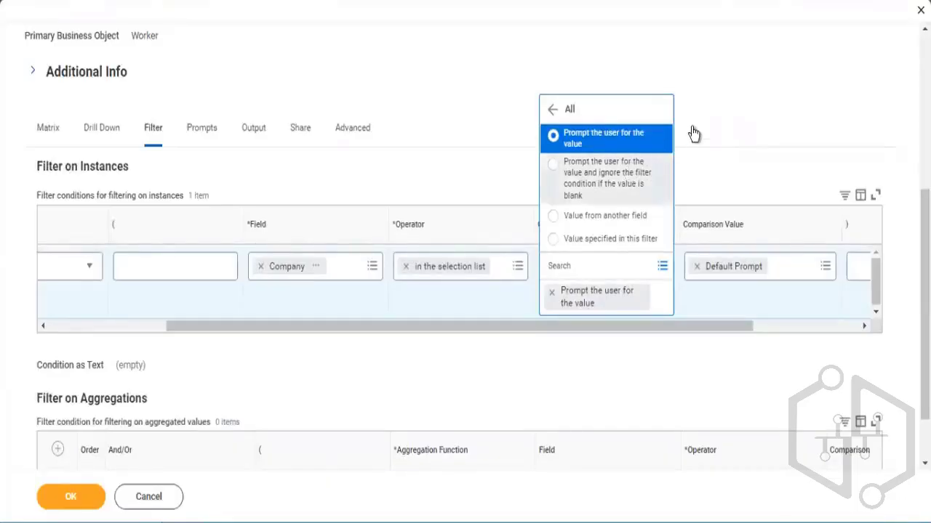
left_click(386, 266)
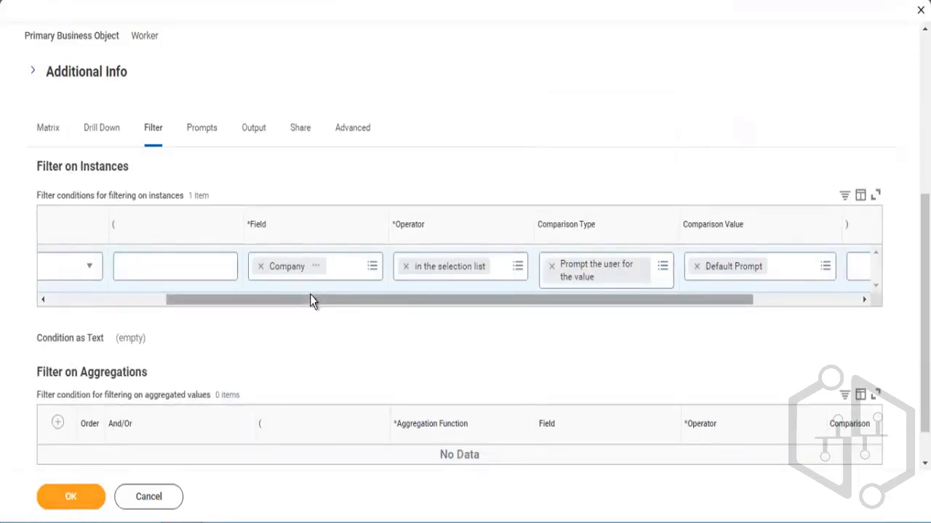
Step: Save the edited report definition and start running the report to bring up its prompts
left_click_drag(311, 299, 162, 296)
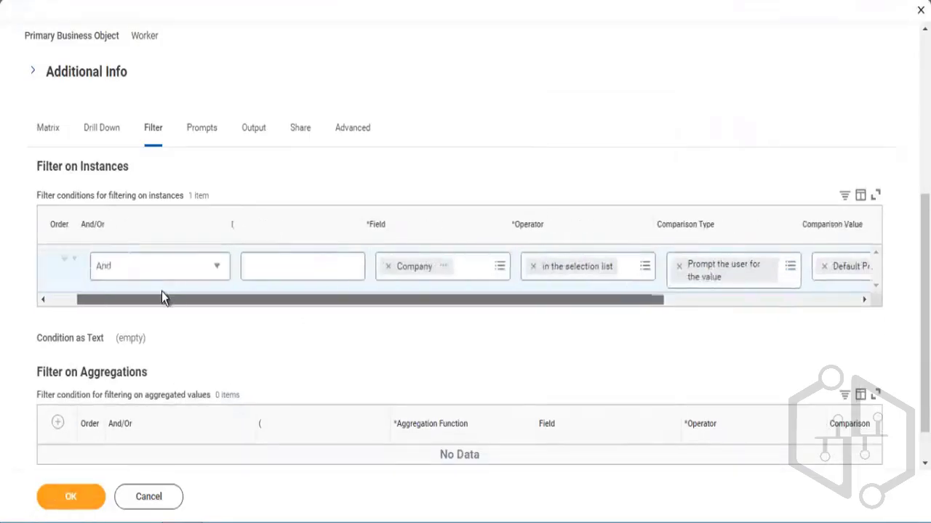
left_click(74, 499)
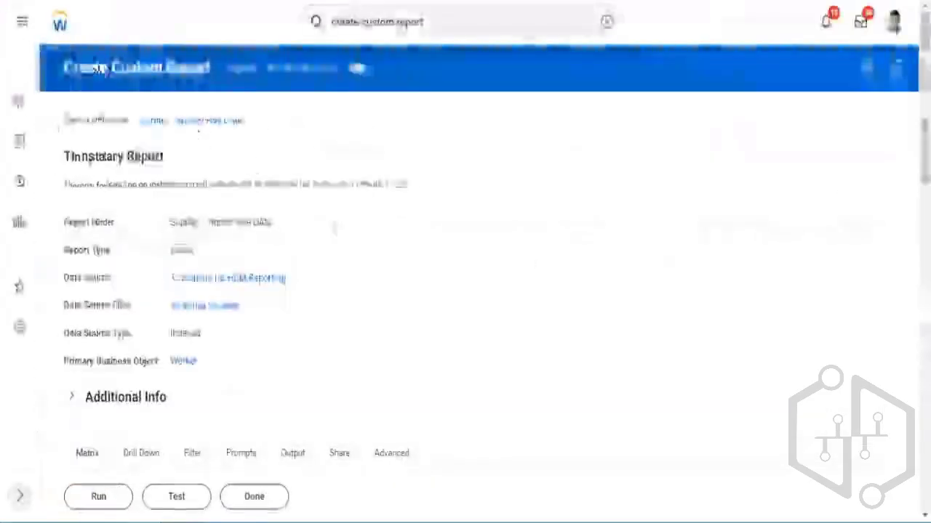
scroll(349, 243, "down", 6)
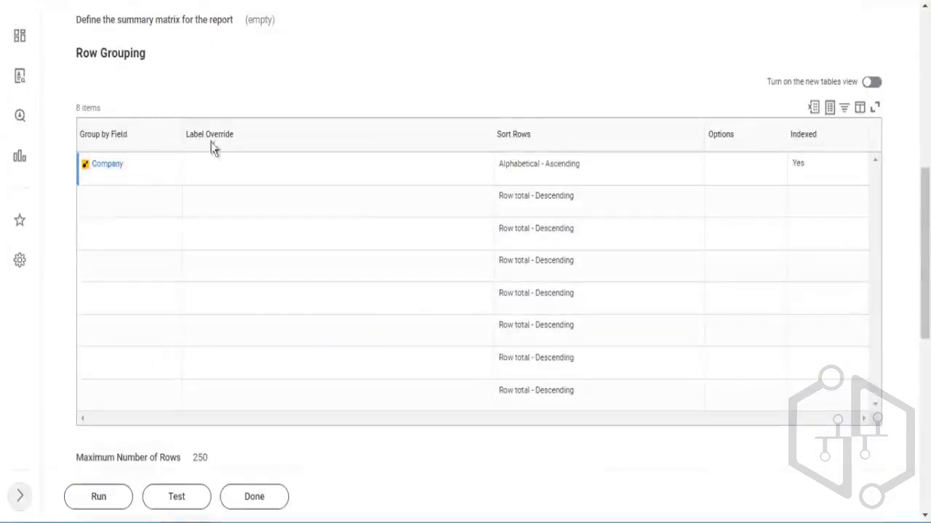
scroll(214, 147, "up", 4)
left_click_drag(246, 203, 153, 236)
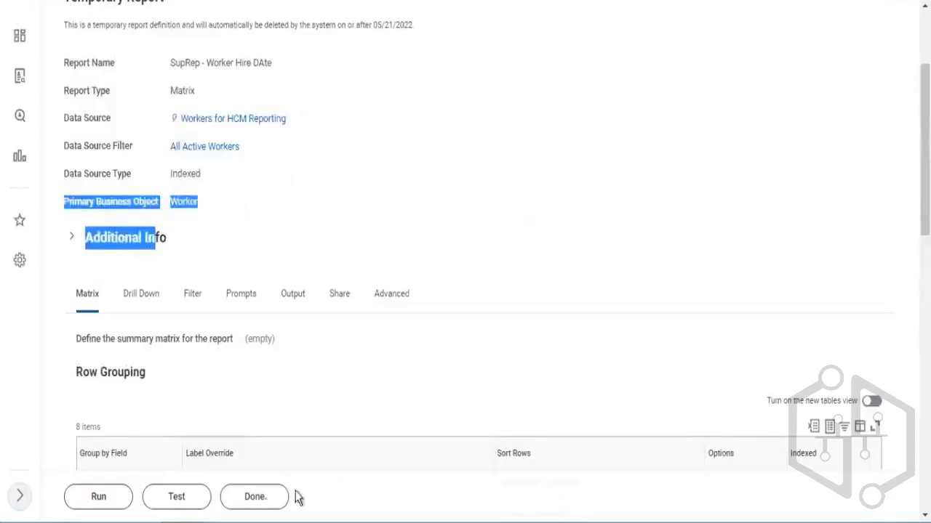
scroll(133, 509, "down", 2)
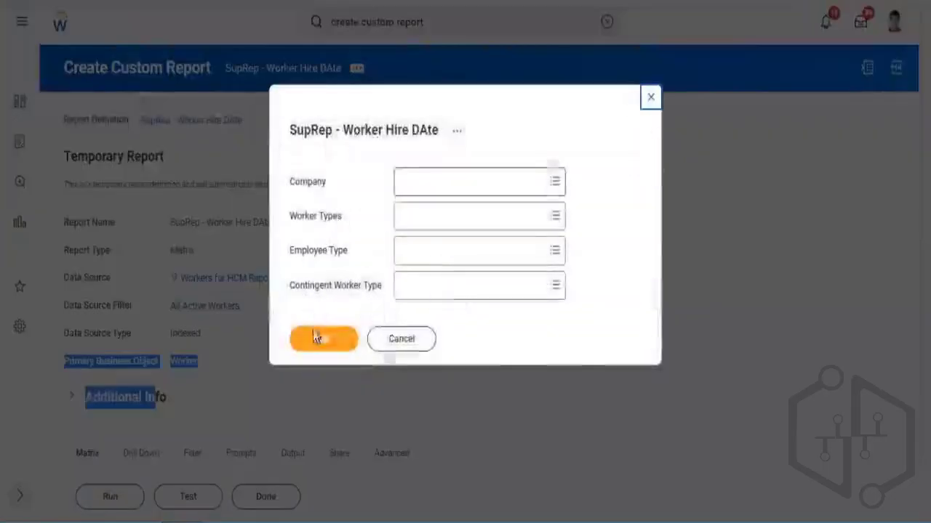
Step: Run the Worker Hire DAte report with all of its prompts left empty
left_click(314, 340)
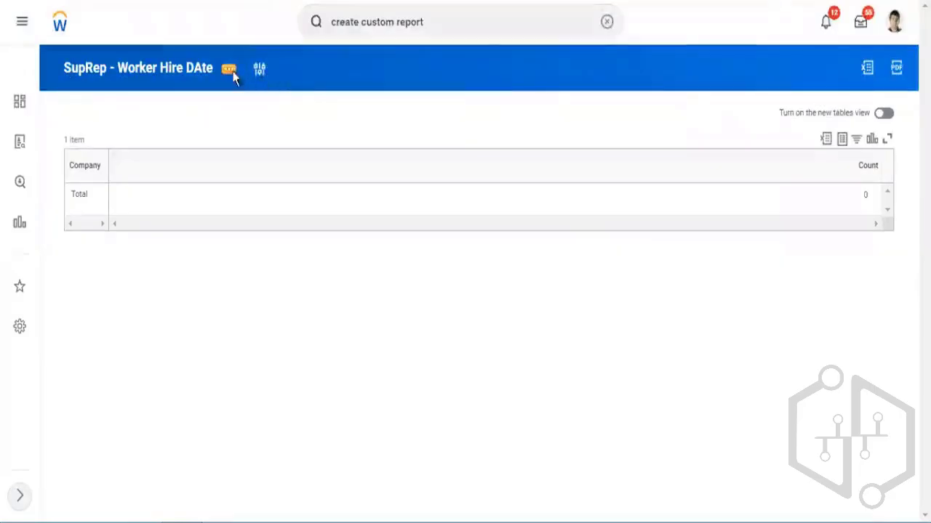
left_click(233, 73)
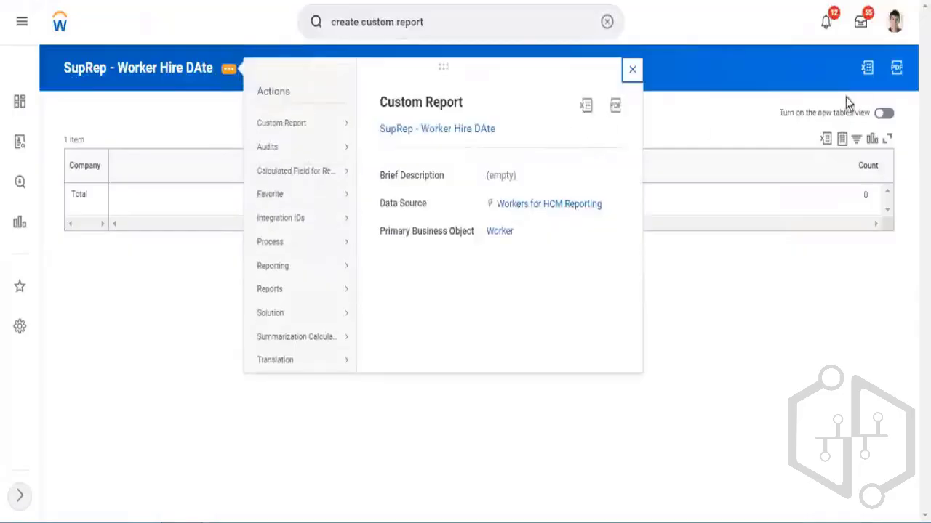
left_click(632, 70)
Step: Rerun the report for all companies matching "global modern services" and review the count per company down to the total row
left_click(261, 71)
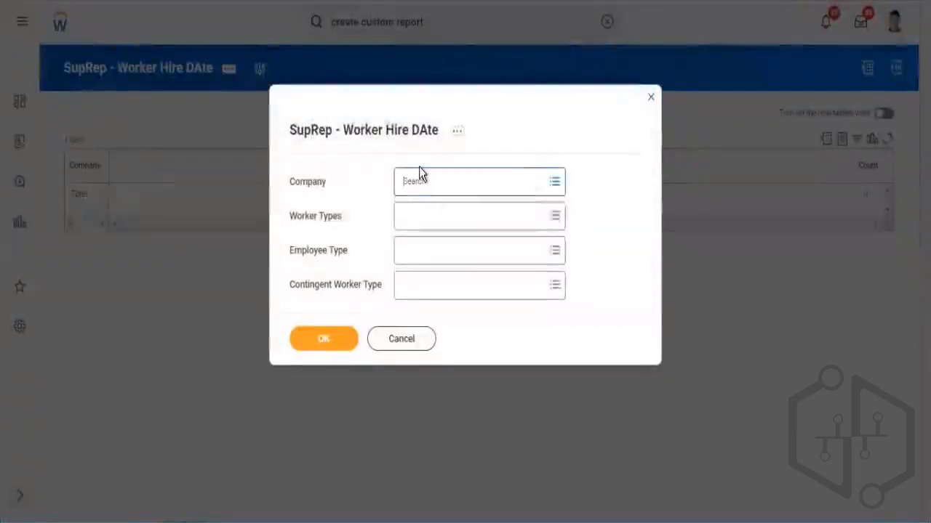
left_click(419, 168)
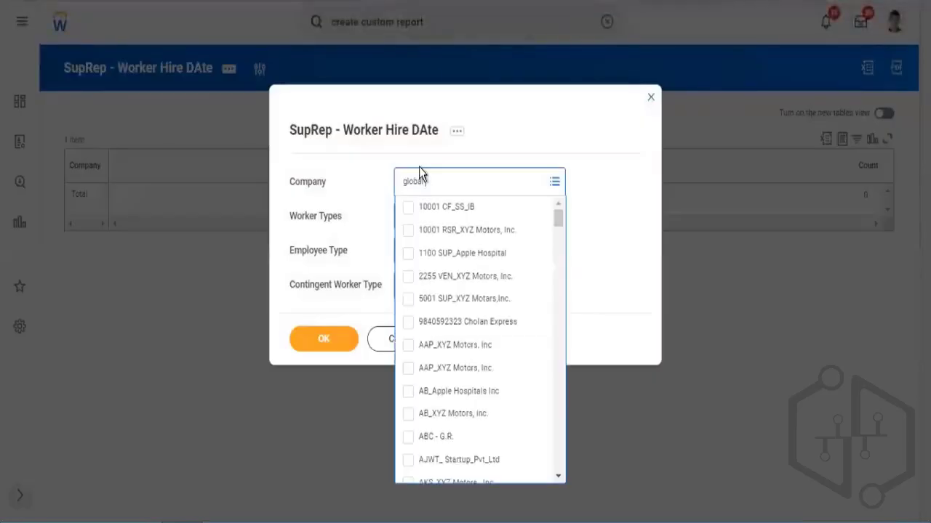
type("global modern services")
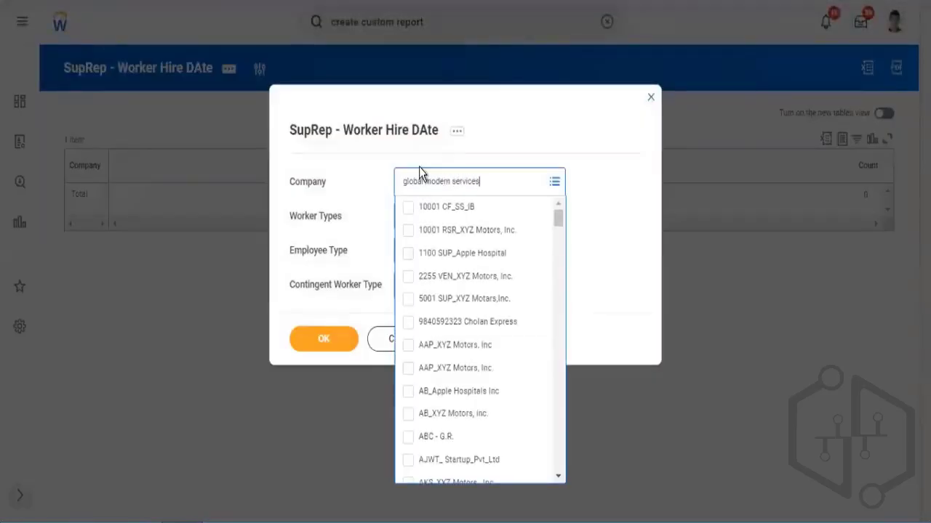
key("Return")
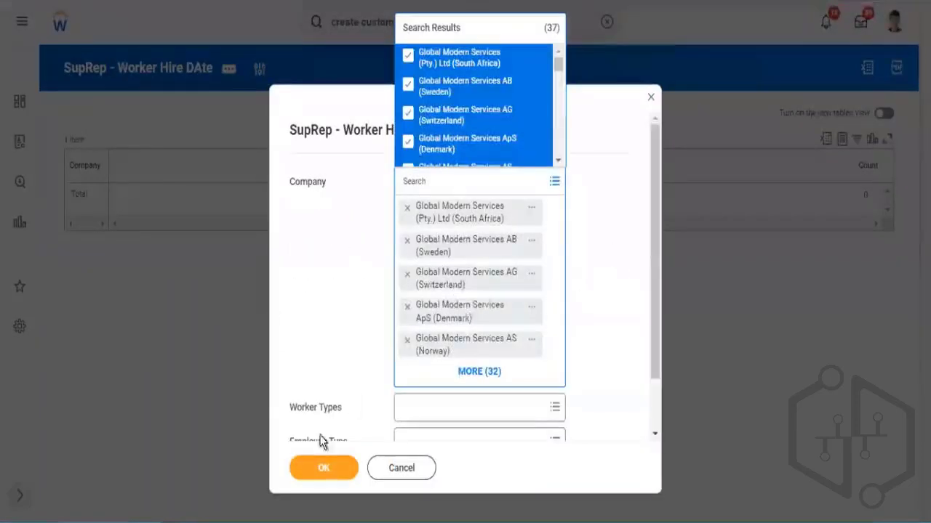
left_click(322, 464)
left_click(322, 465)
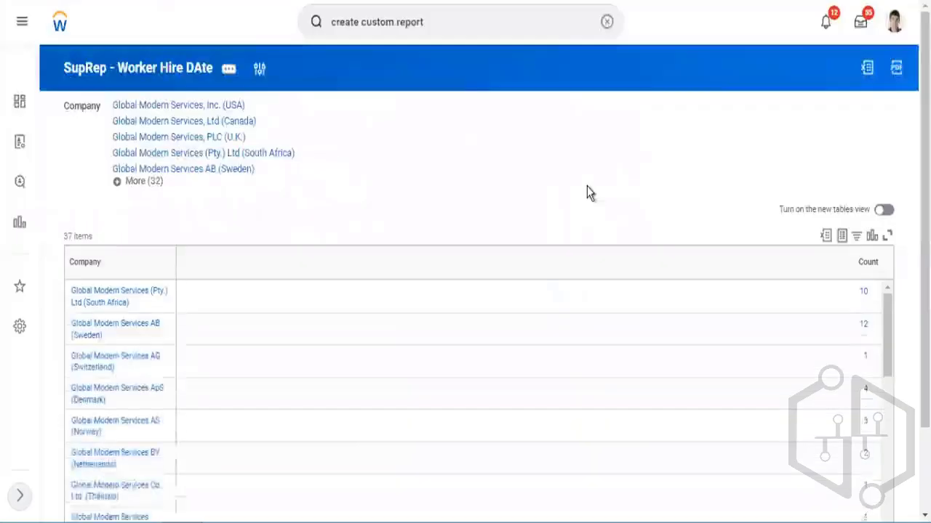
scroll(451, 193, "down", 2)
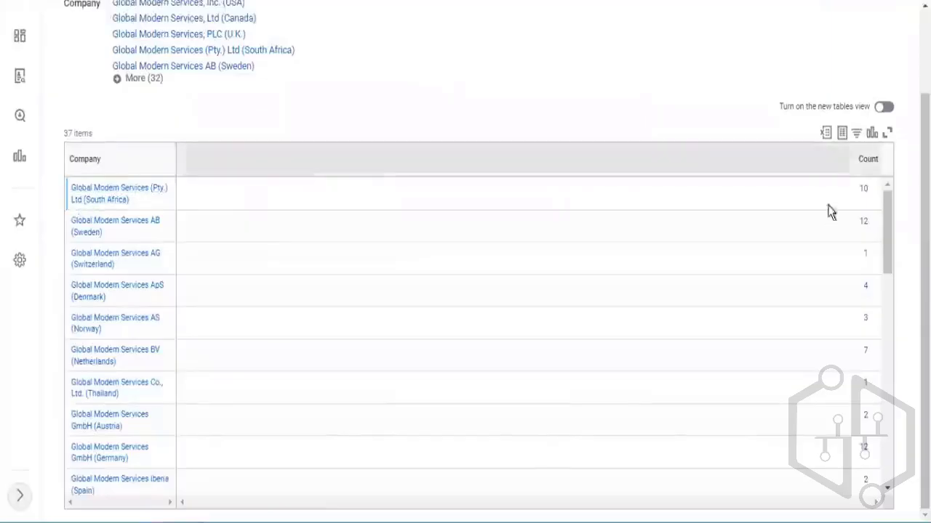
scroll(865, 418, "down", 10)
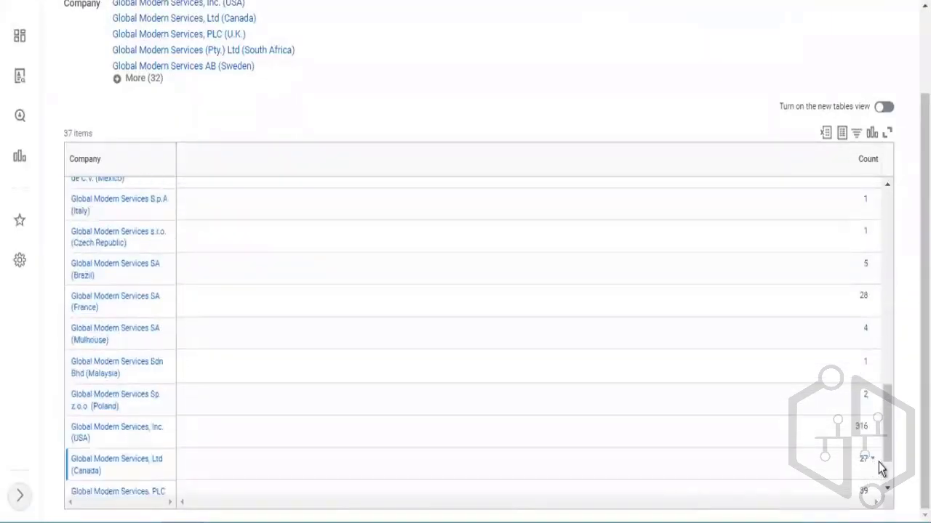
scroll(878, 466, "down", 3)
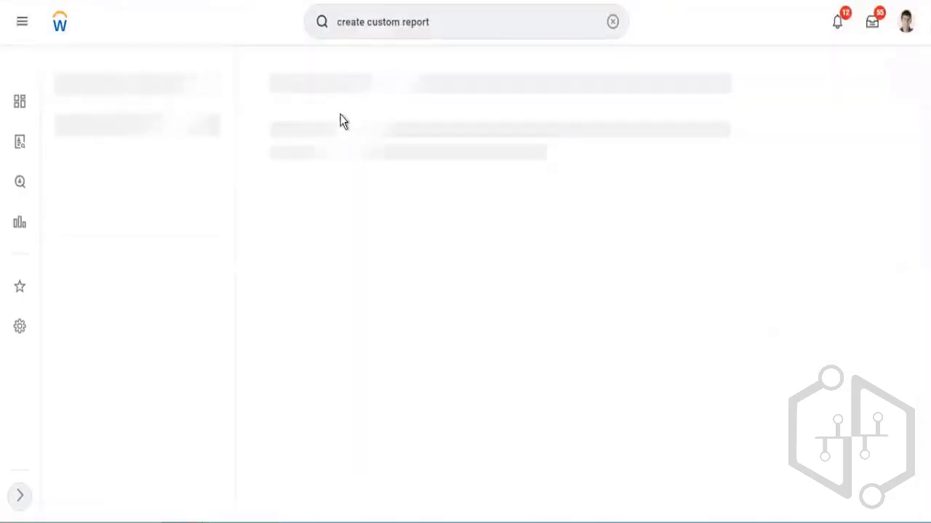
Step: Try to create a Composite custom report named "All GMS/ Non GMs Workers" with company as the business object
left_click(317, 118)
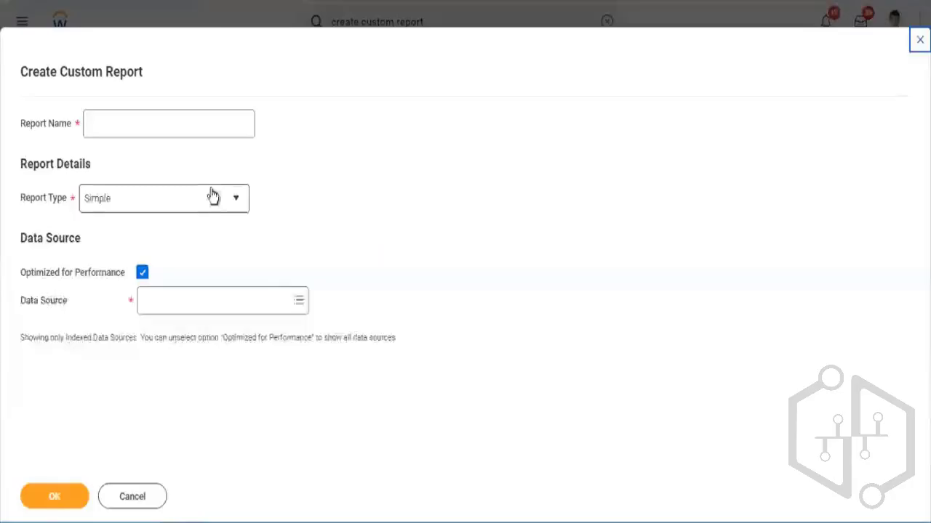
left_click(196, 205)
left_click(124, 265)
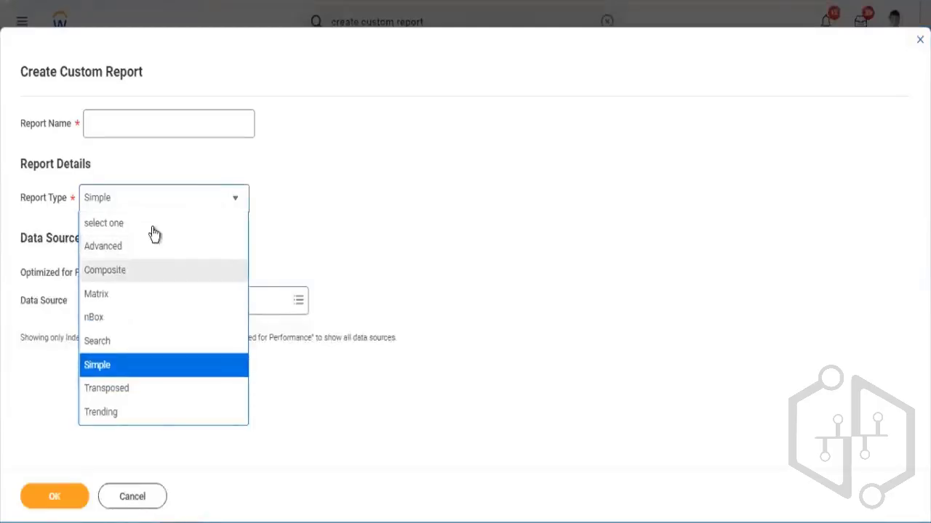
left_click(150, 121)
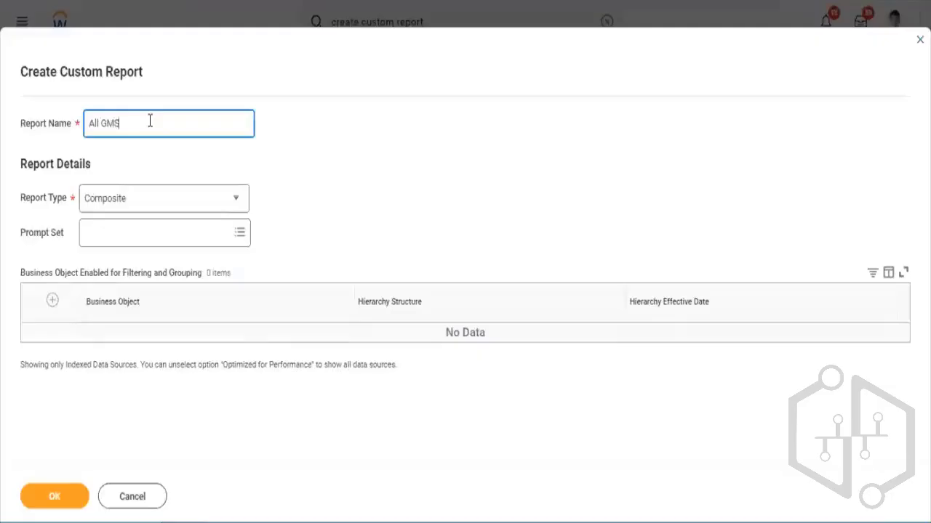
type("All GMS/ Non GMs Workers")
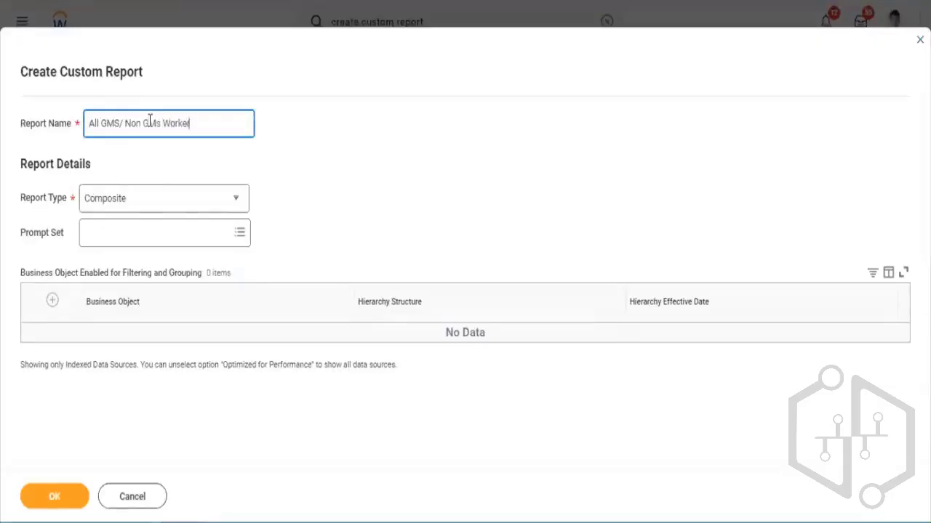
left_click(52, 306)
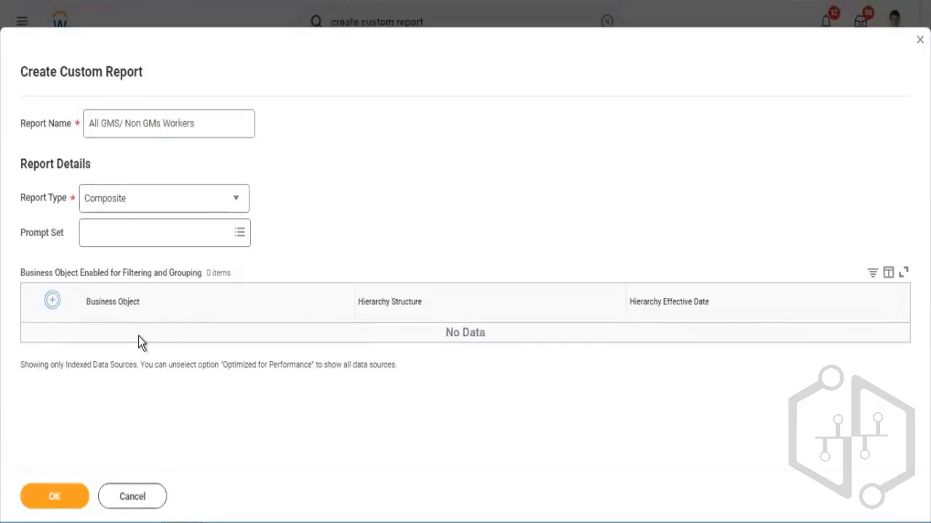
left_click(138, 337)
type("company")
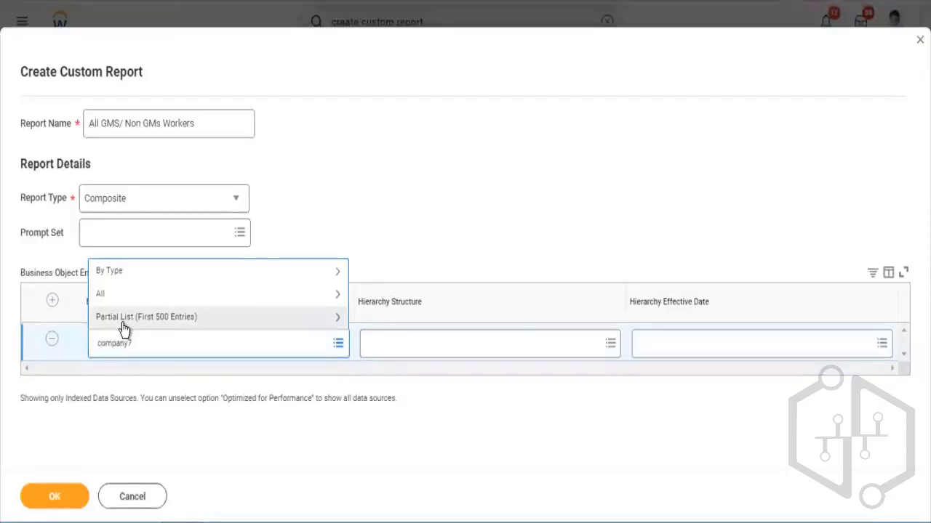
key("Return")
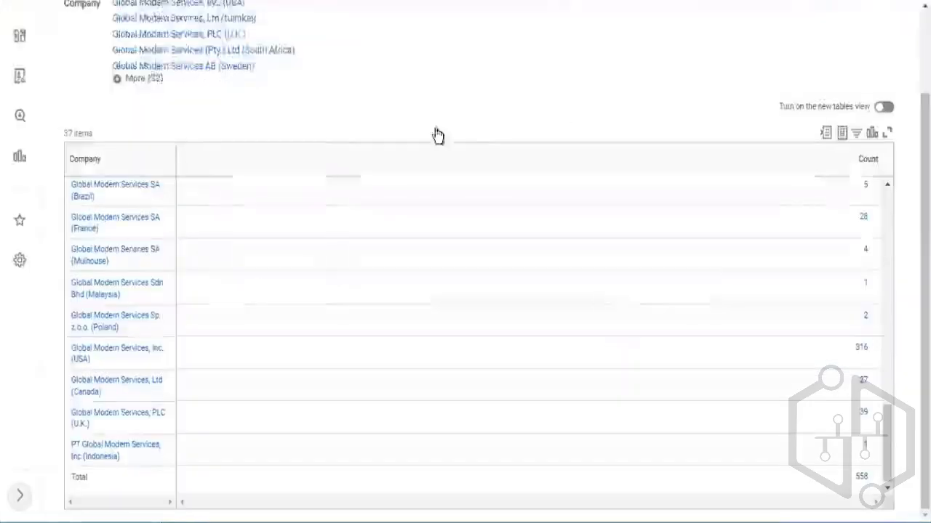
scroll(437, 136, "up", 3)
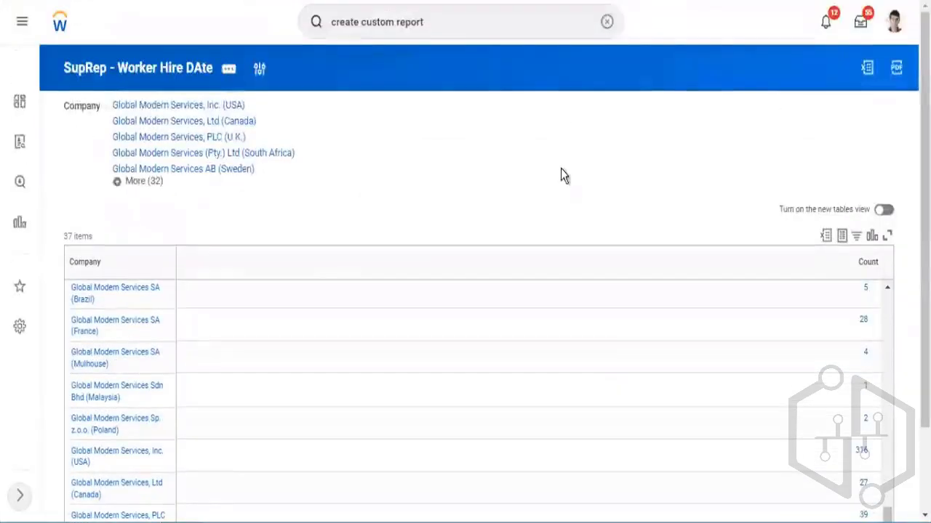
scroll(563, 167, "down", 2)
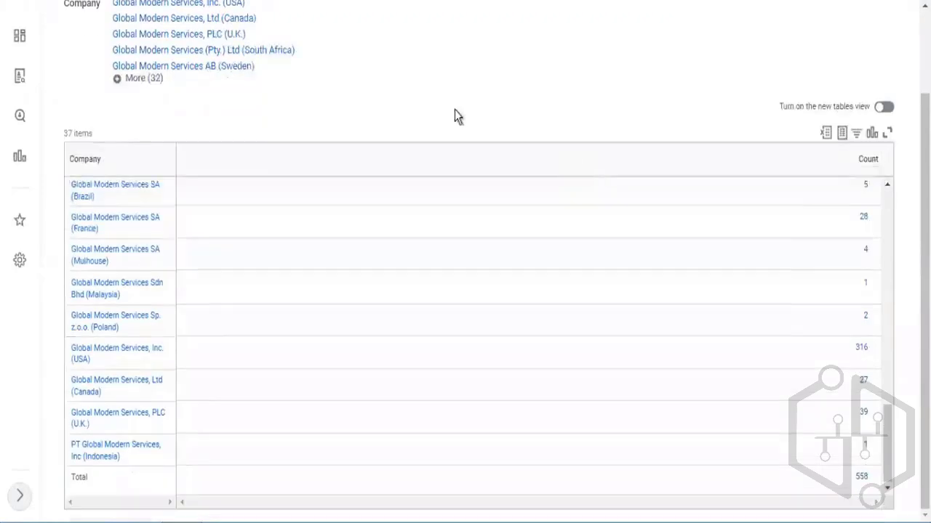
scroll(457, 114, "up", 3)
Step: Reload the blank custom report form, choose the Composite report type and add Company as the business object for filtering and grouping
key("F5")
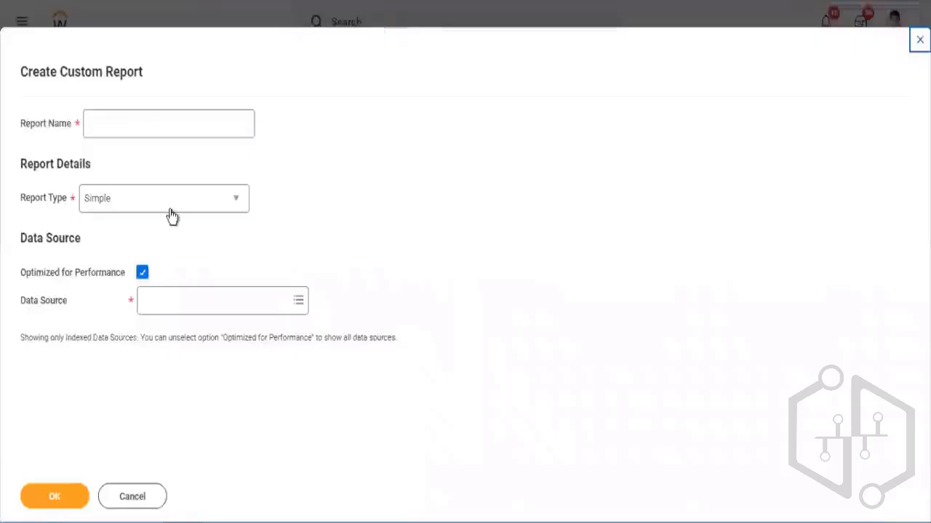
left_click(170, 211)
left_click(109, 275)
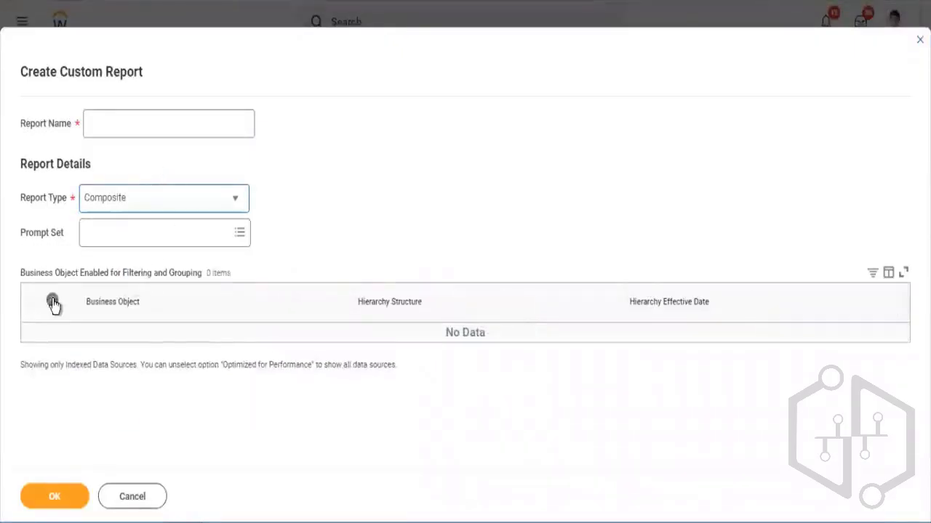
left_click(53, 302)
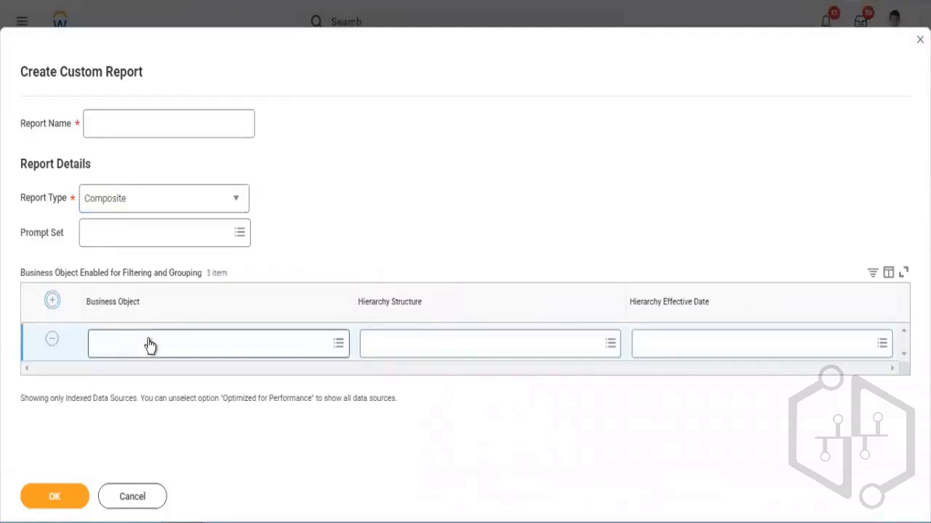
left_click(149, 344)
type("compa")
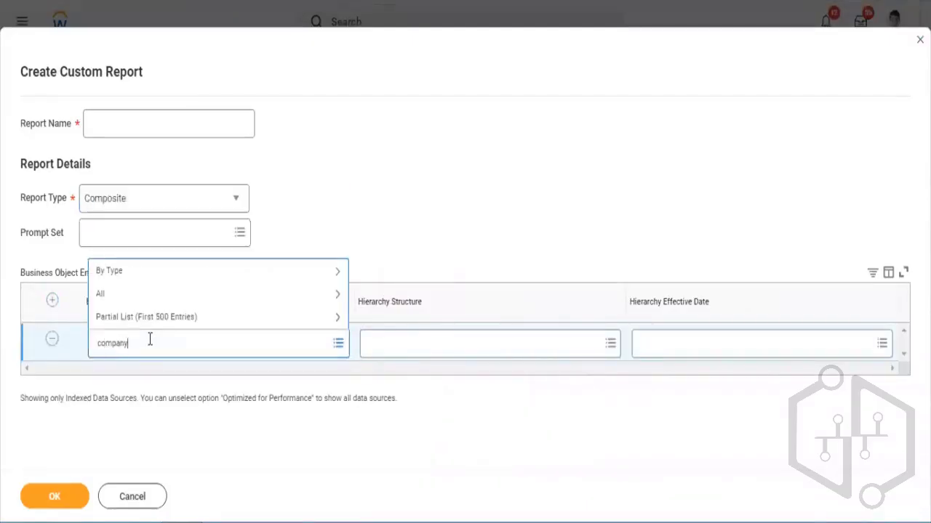
type("ny")
key("Return")
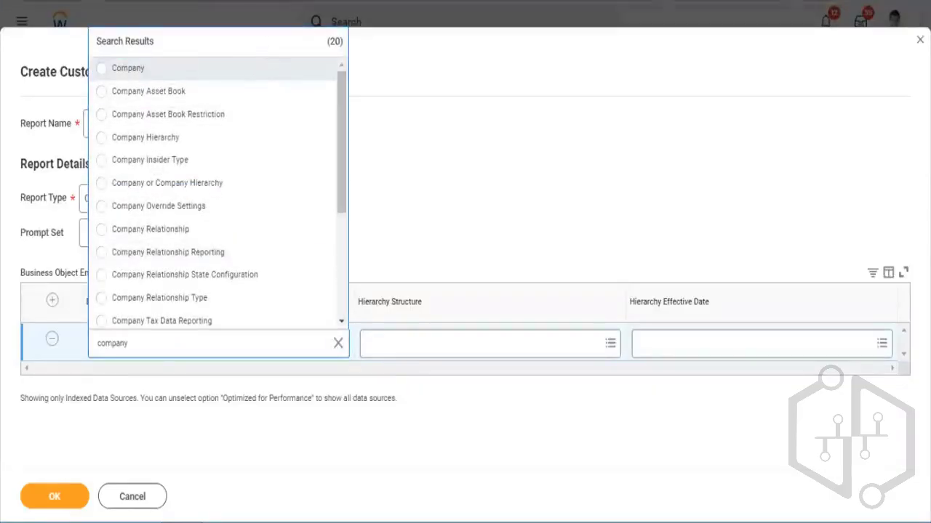
left_click(128, 68)
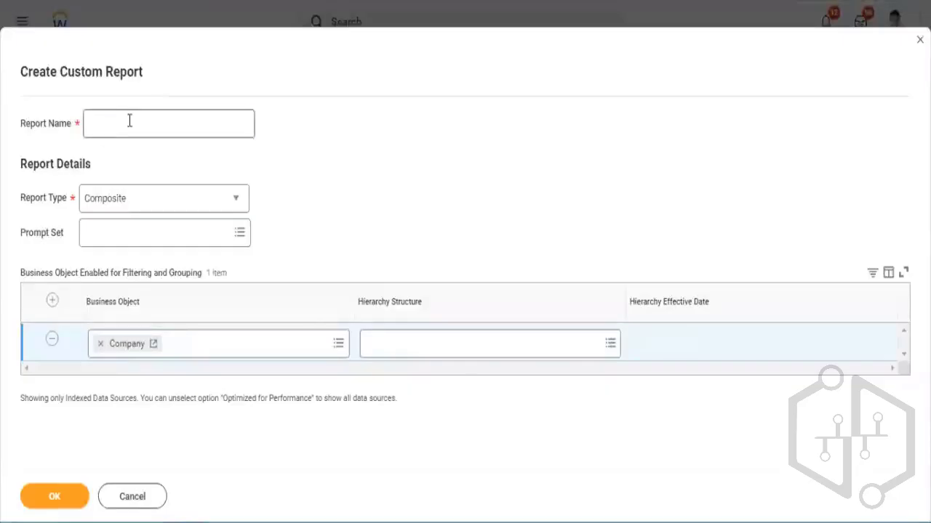
Step: Name the composite report "All GMS/Non GMS workers" and create it
left_click(130, 121)
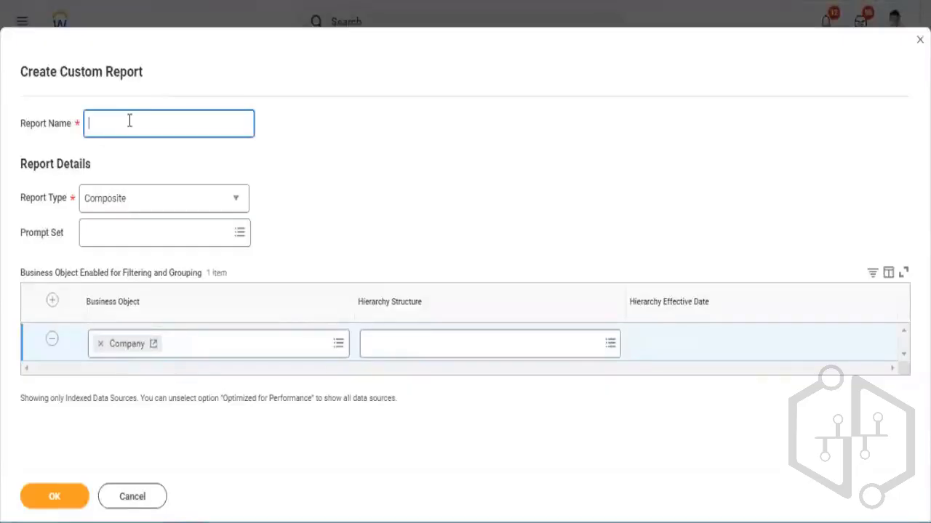
type("All")
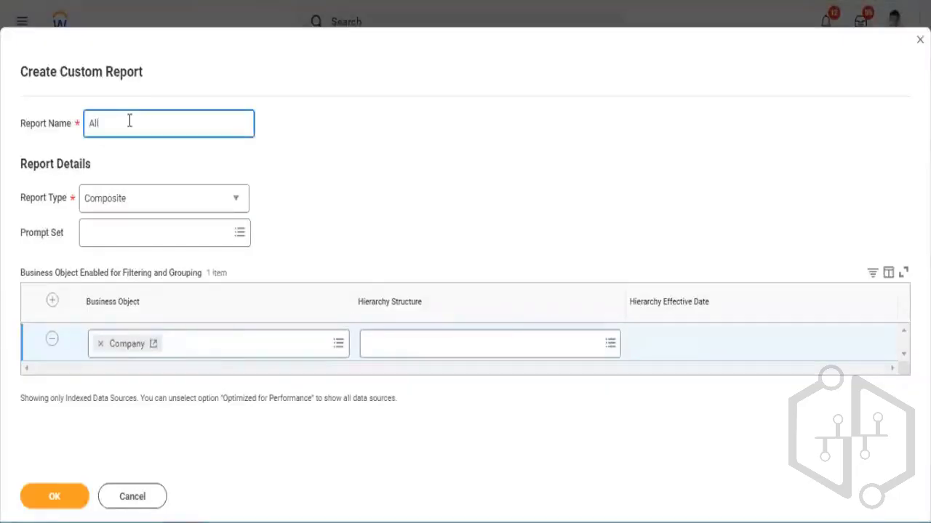
type(" GMS/Non GMS workers")
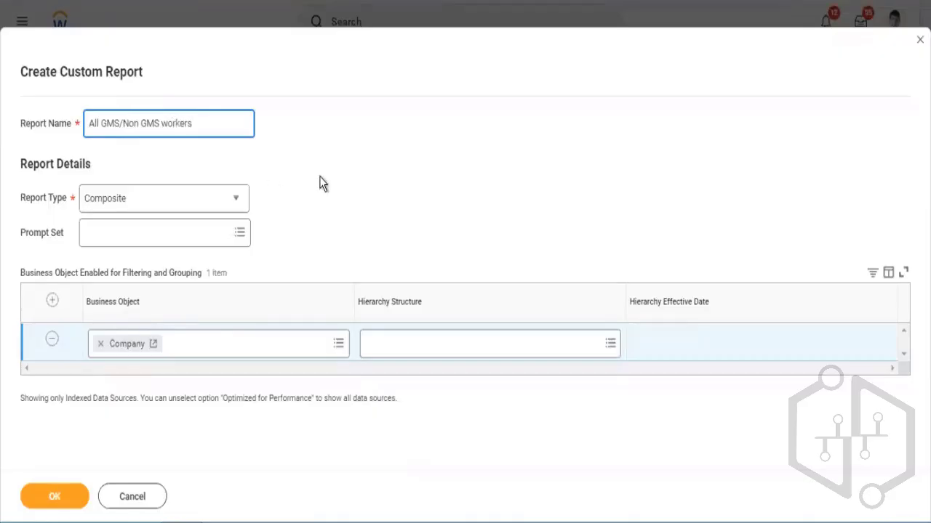
left_click(51, 496)
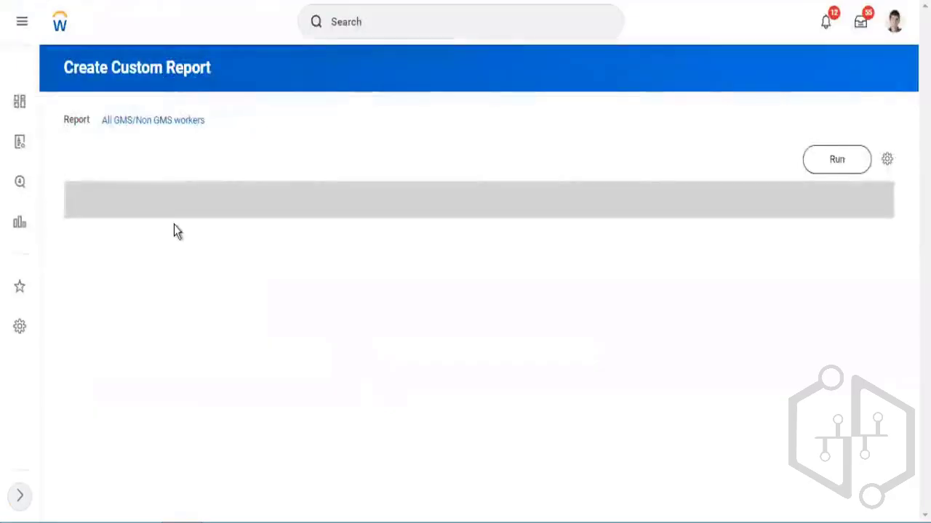
Step: Define column C1 as a control field on the Company business object and name it "Company"
left_click(226, 196)
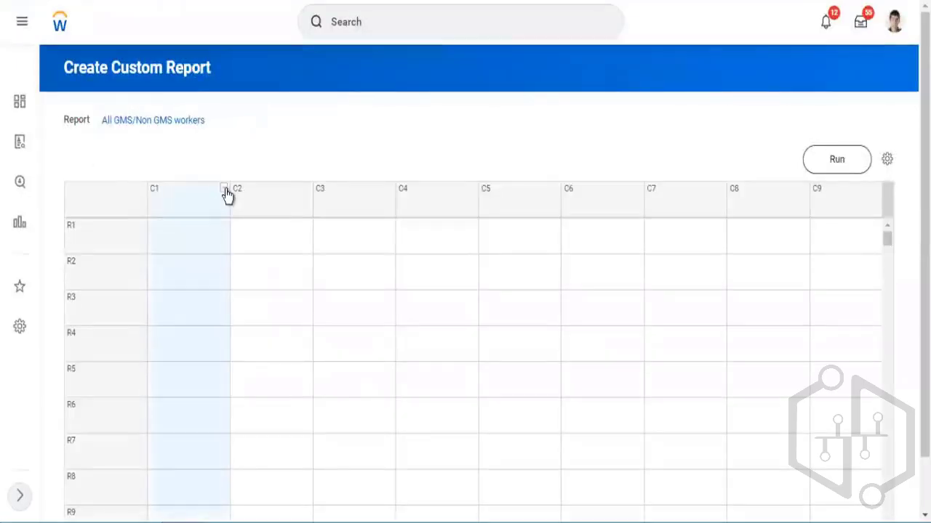
left_click(314, 198)
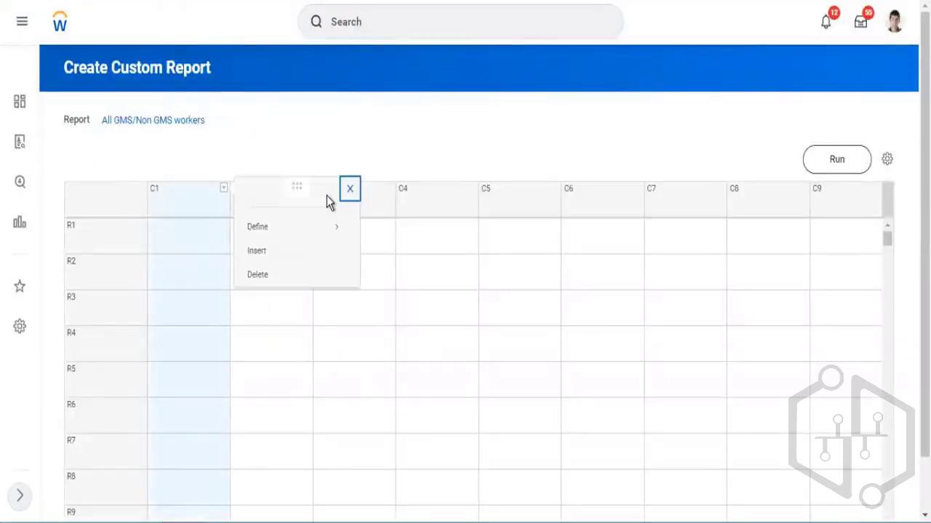
left_click(278, 228)
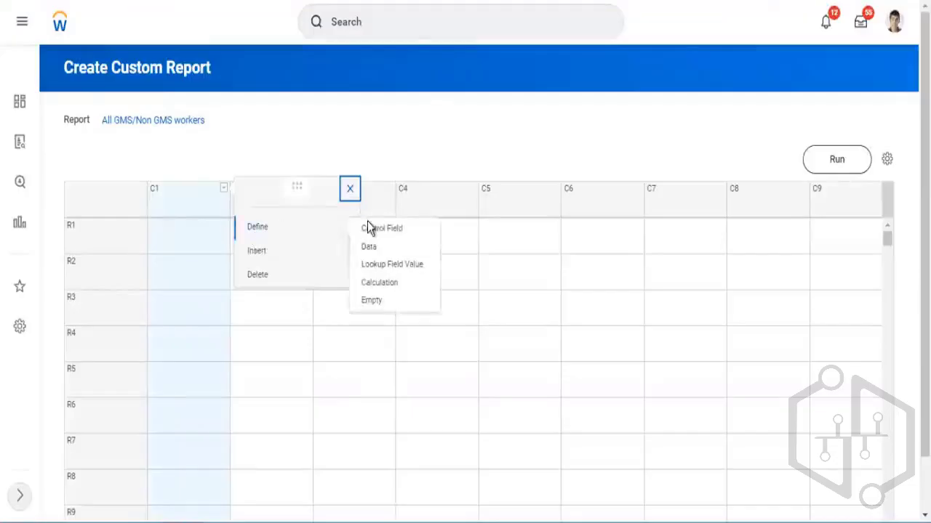
left_click(486, 242)
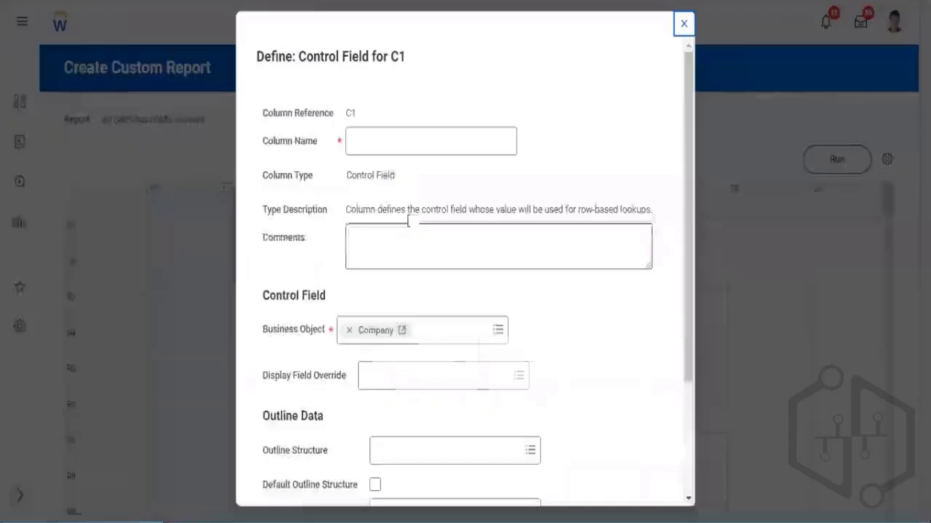
scroll(361, 305, "down", 3)
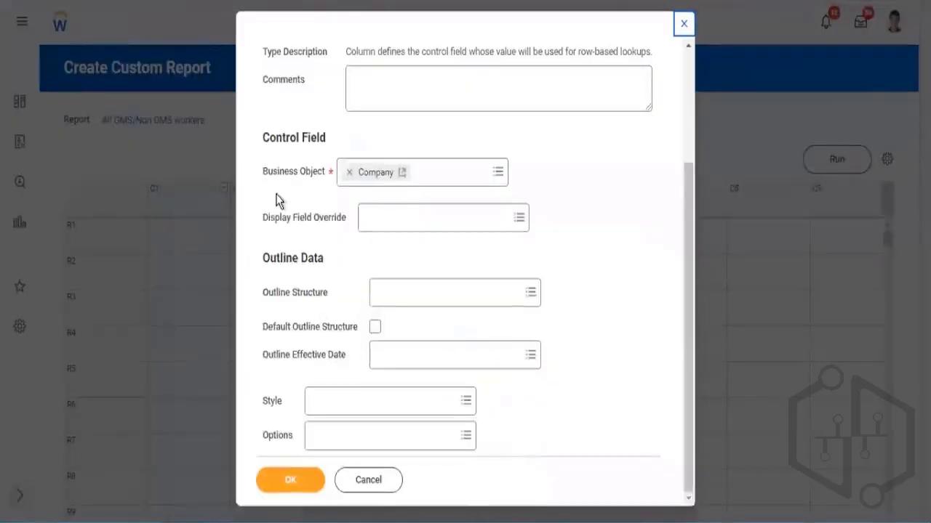
left_click_drag(300, 173, 277, 173)
scroll(363, 125, "up", 3)
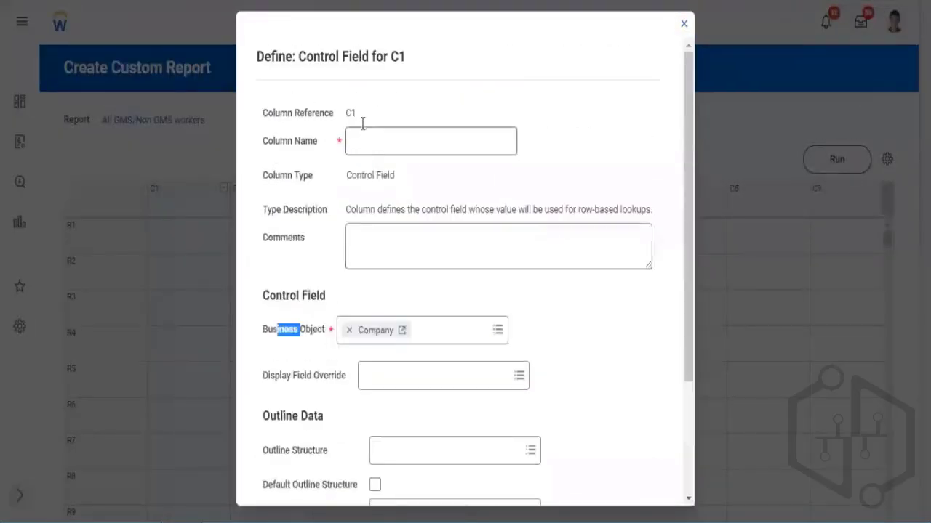
left_click(375, 151)
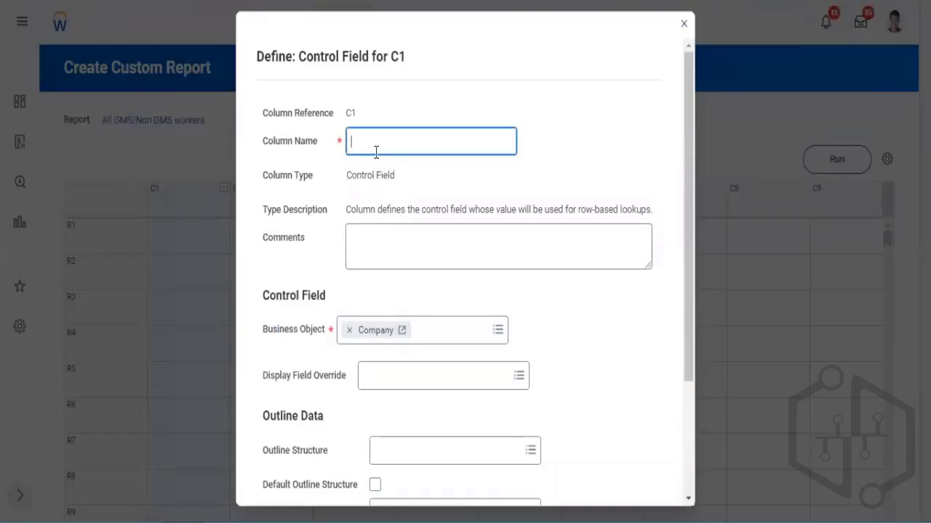
type("Company")
scroll(653, 309, "down", 3)
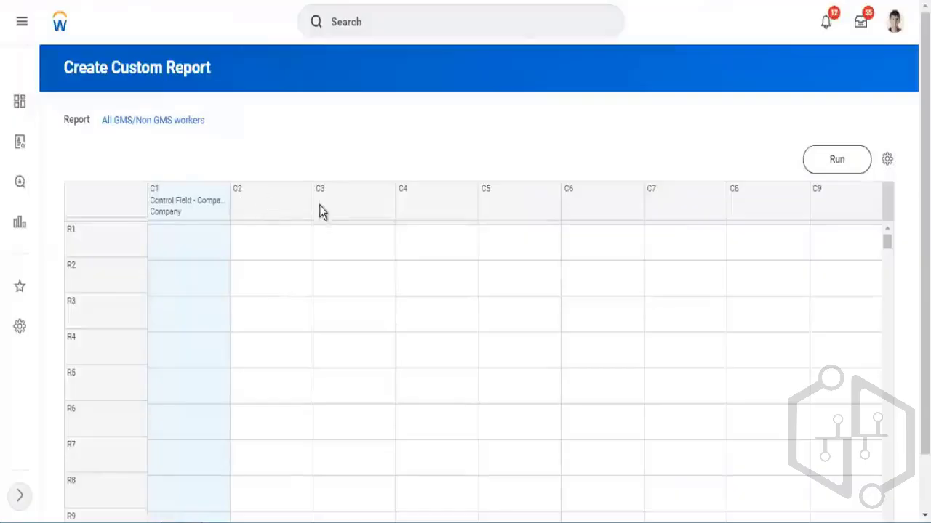
Step: Start defining column C2 as a data column based on the sub report SupRep - Worker Hire DAte
left_click(304, 190)
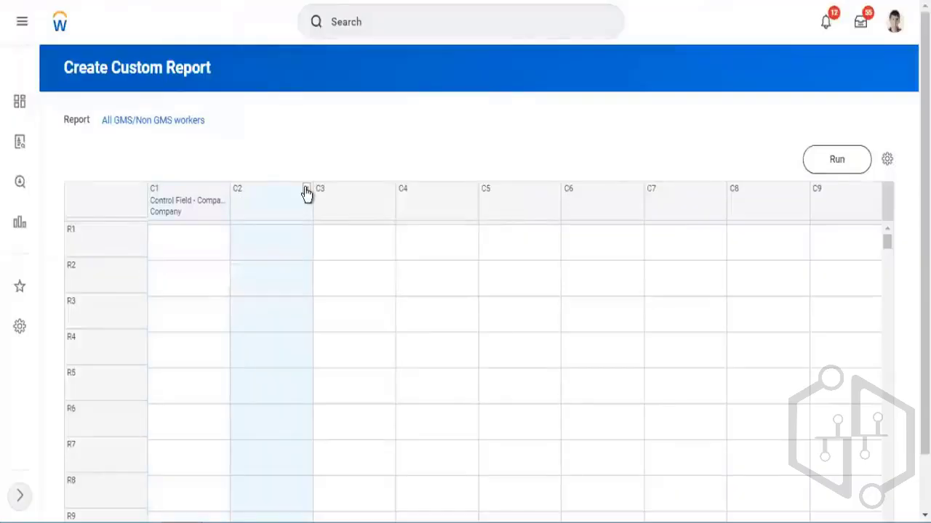
left_click(373, 215)
mouse_move(418, 232)
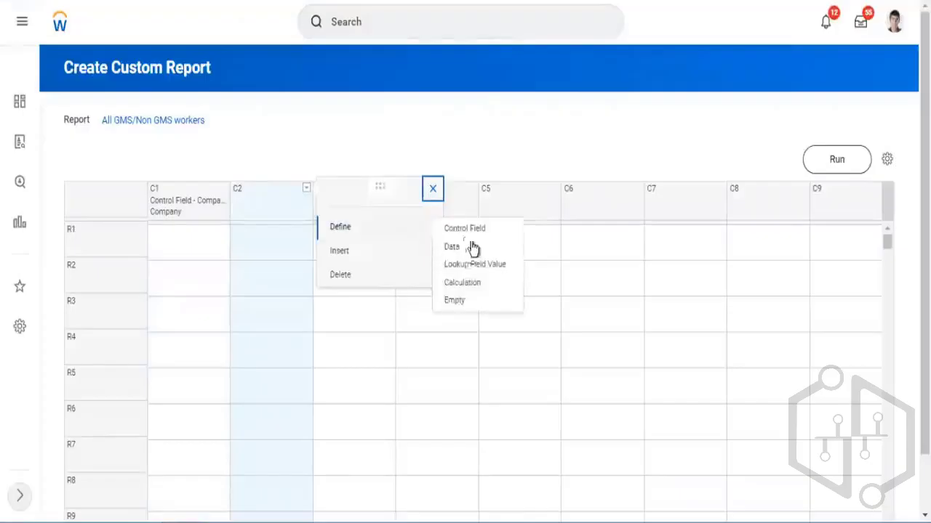
left_click(472, 249)
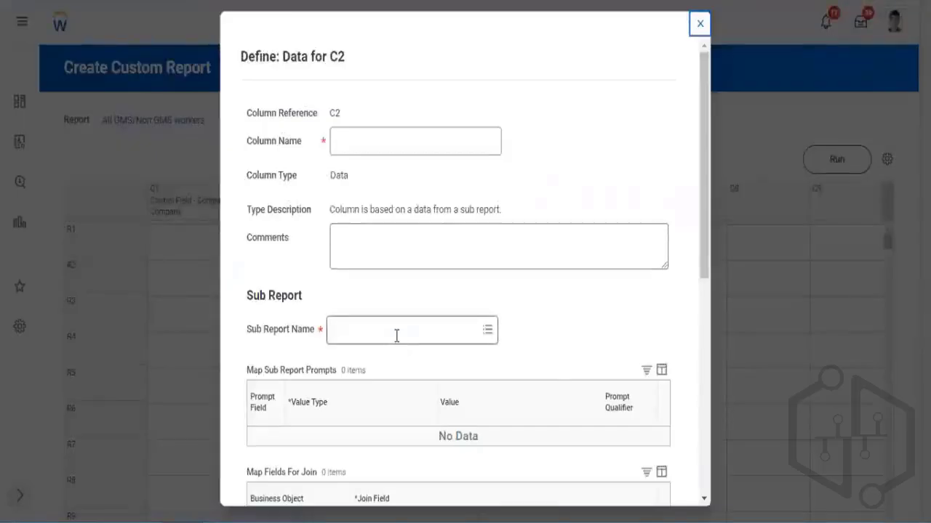
left_click(396, 334)
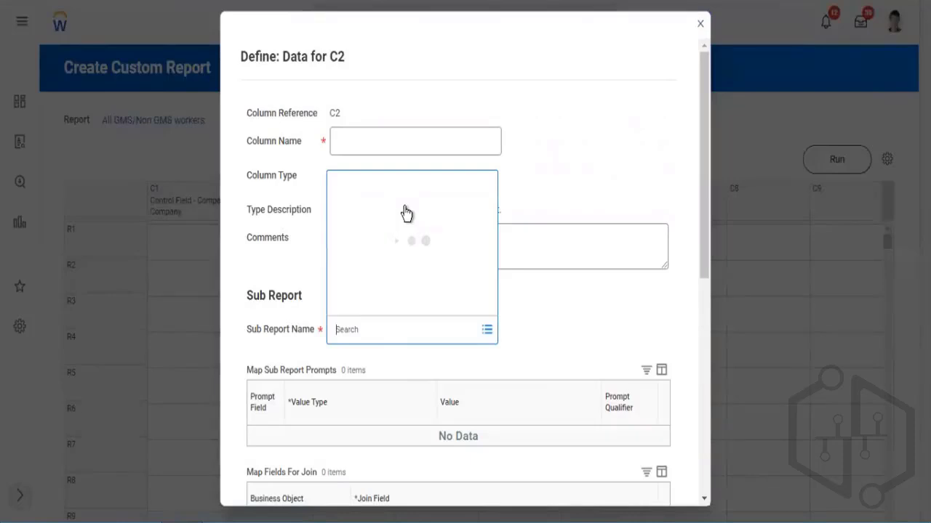
scroll(415, 189, "down", 5)
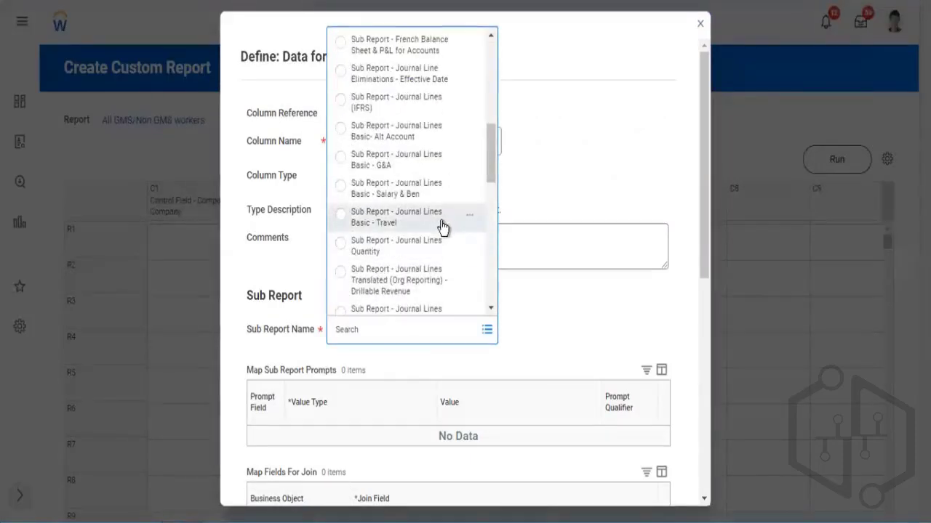
scroll(443, 227, "down", 4)
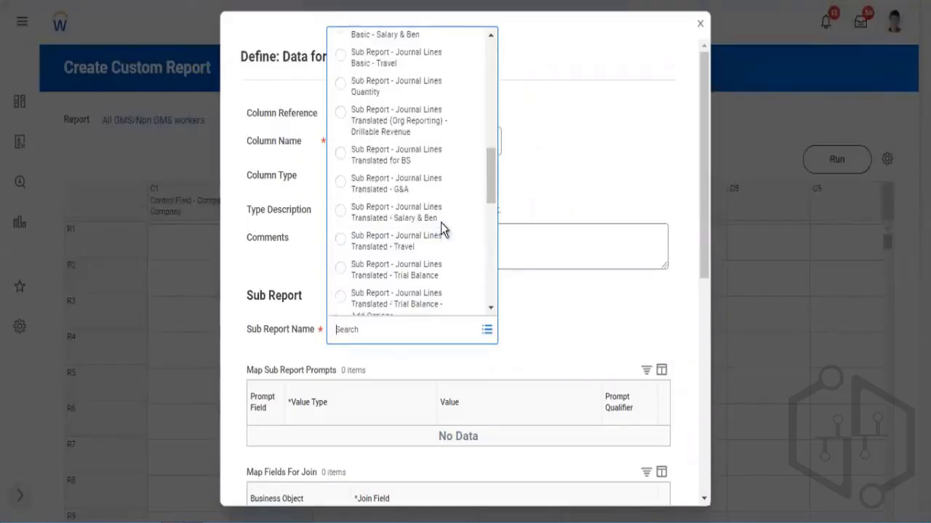
scroll(443, 234, "down", 5)
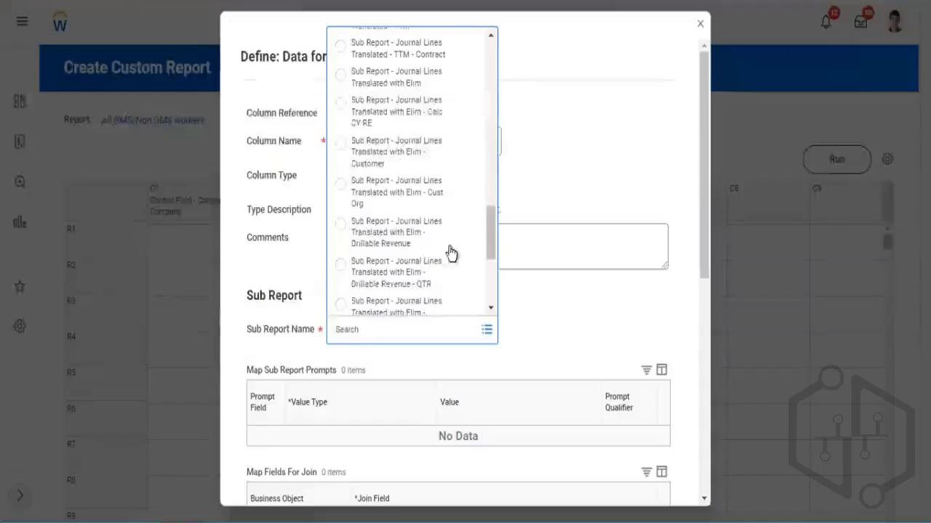
scroll(450, 251, "down", 5)
scroll(454, 260, "down", 2)
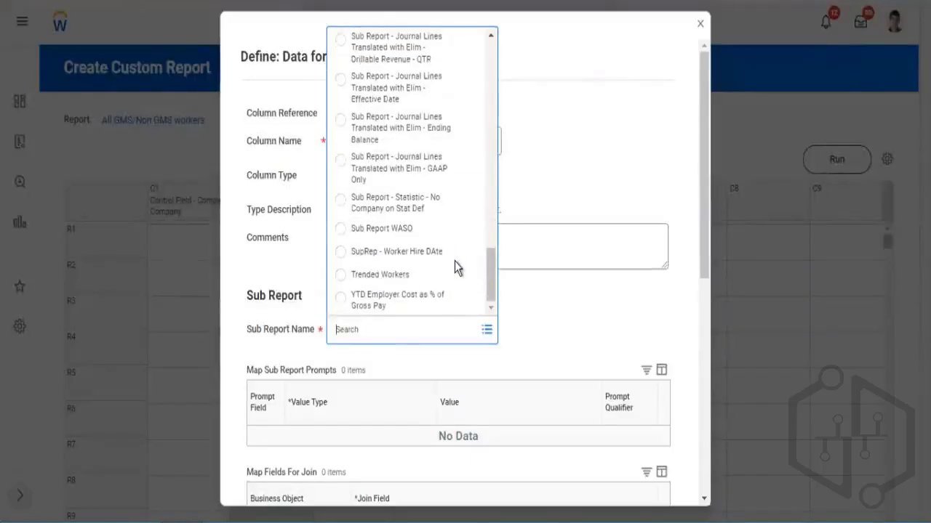
left_click(406, 255)
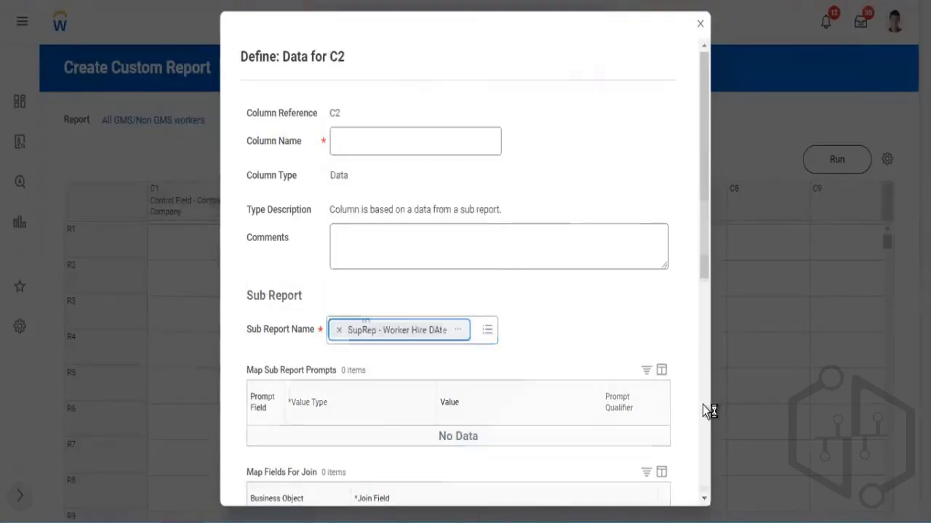
Step: Review the sub report's prompt, join and aggregation mappings for column C2 and name the column "GMS Companies"
scroll(704, 406, "down", 6)
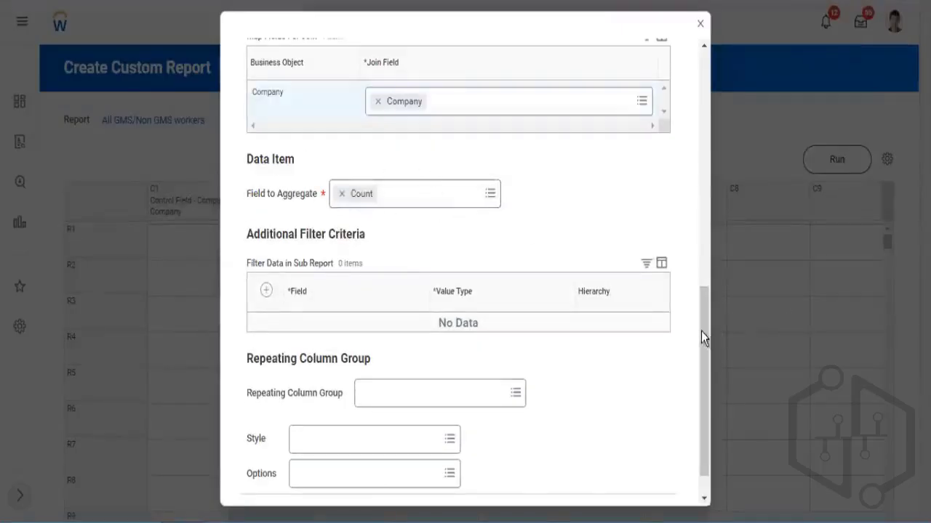
left_click_drag(701, 331, 373, 181)
scroll(372, 168, "down", 5)
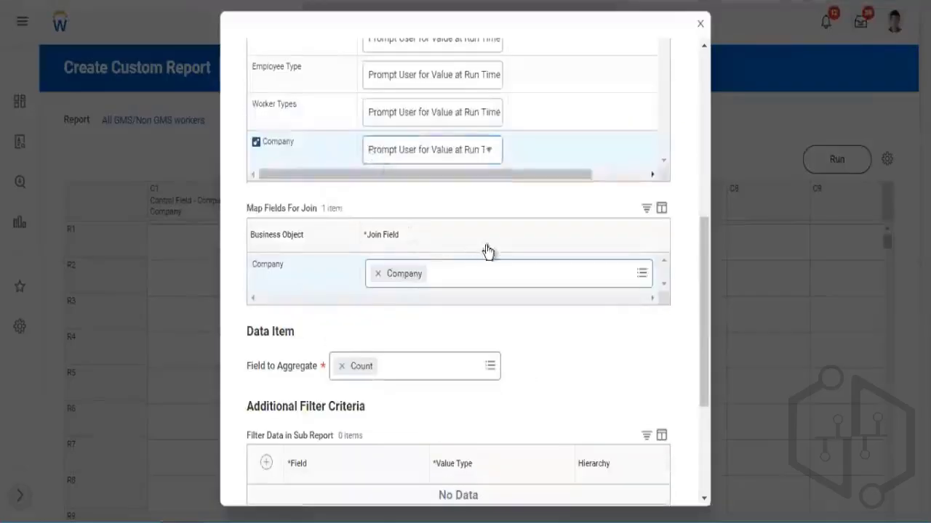
scroll(514, 247, "up", 10)
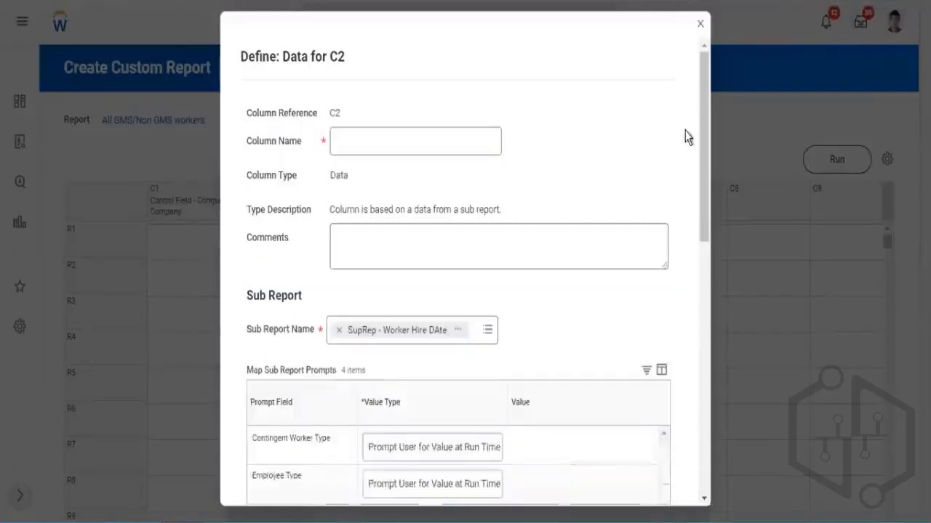
left_click(351, 141)
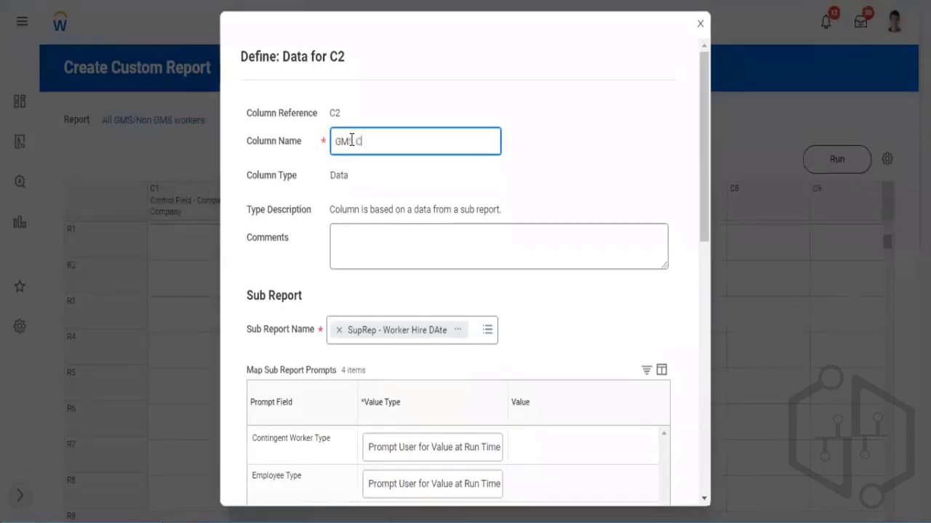
type("GMS Companies")
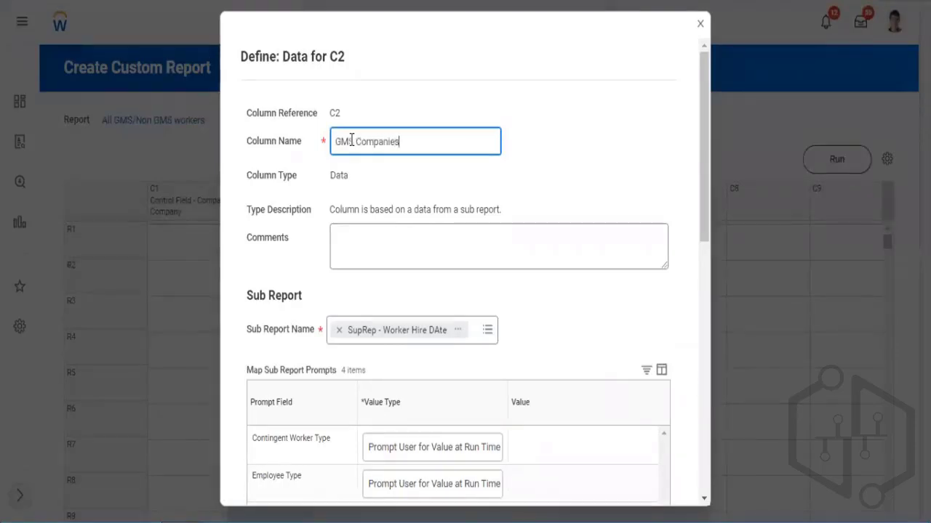
Step: Set the value type of the sub report's Company prompt to Specify Value for column C2
scroll(557, 230, "down", 3)
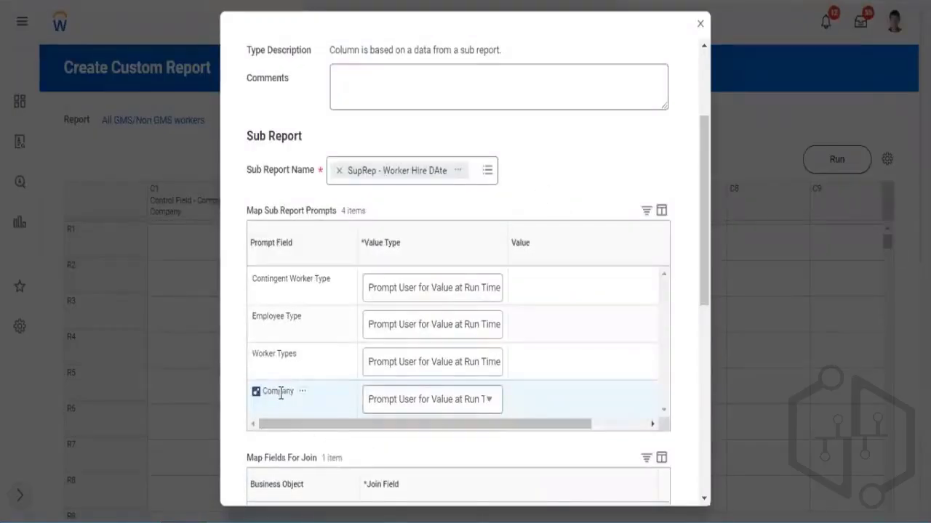
left_click_drag(487, 427, 639, 439)
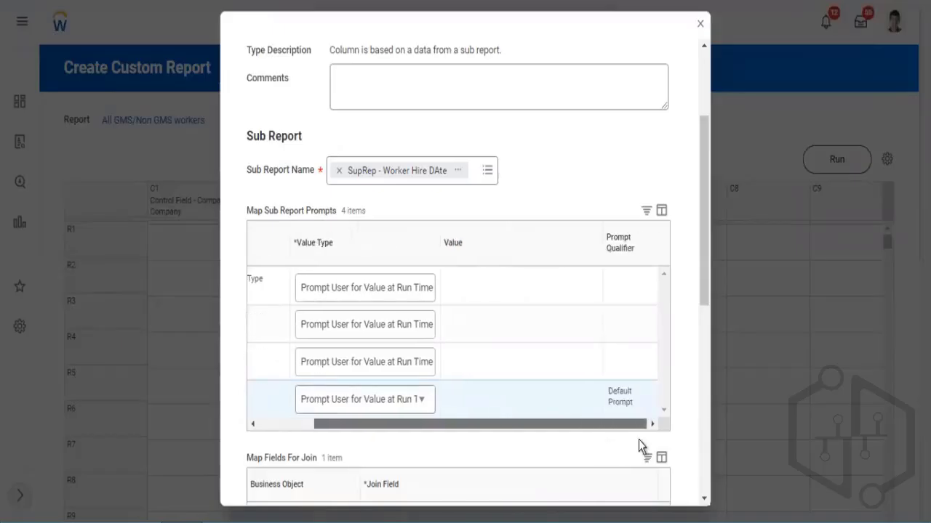
left_click(421, 403)
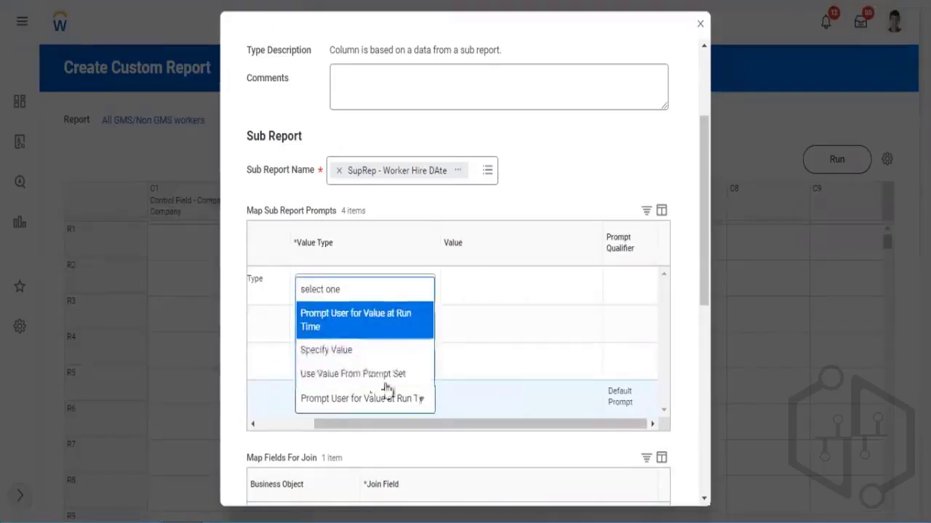
left_click(346, 354)
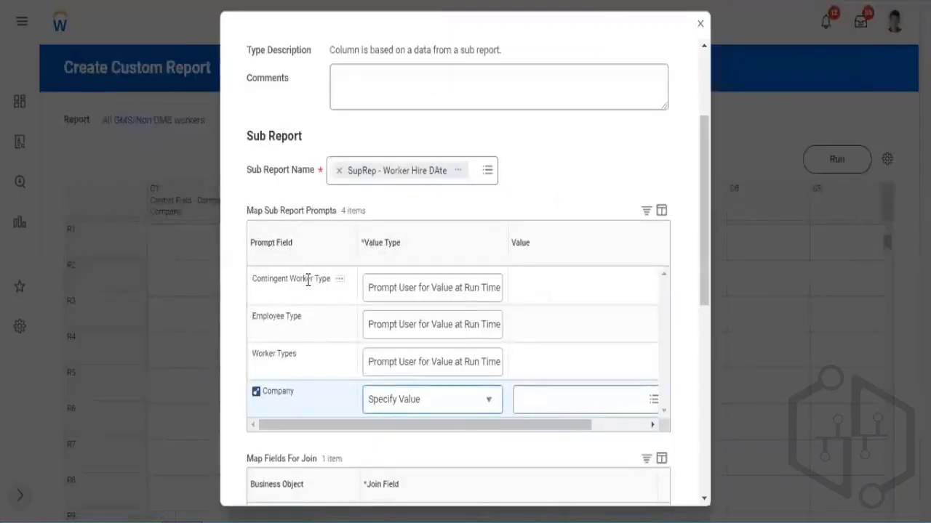
Step: Specify the Global Modern Services companies of South Africa, Sweden, Switzerland, Denmark and Norway as the Company prompt's values and save the C2 definition
left_click_drag(412, 425, 582, 426)
left_click(508, 400)
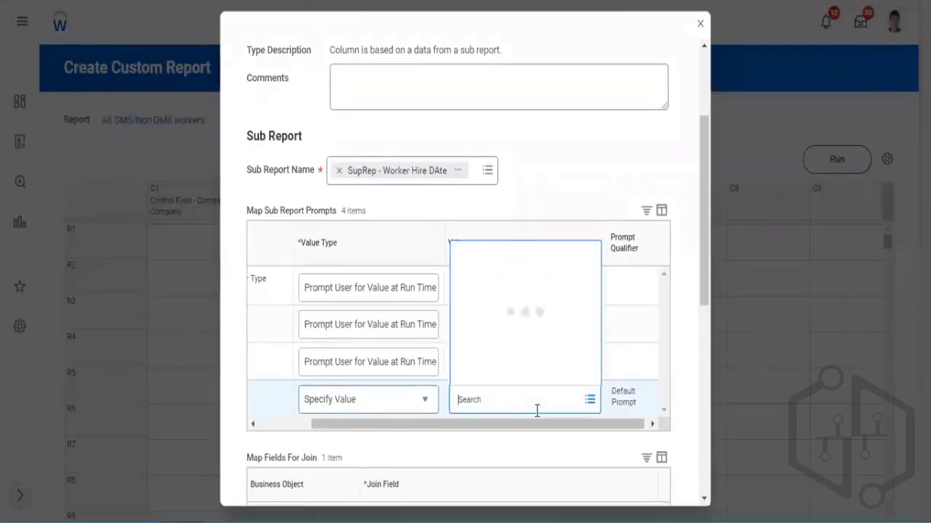
type("global m")
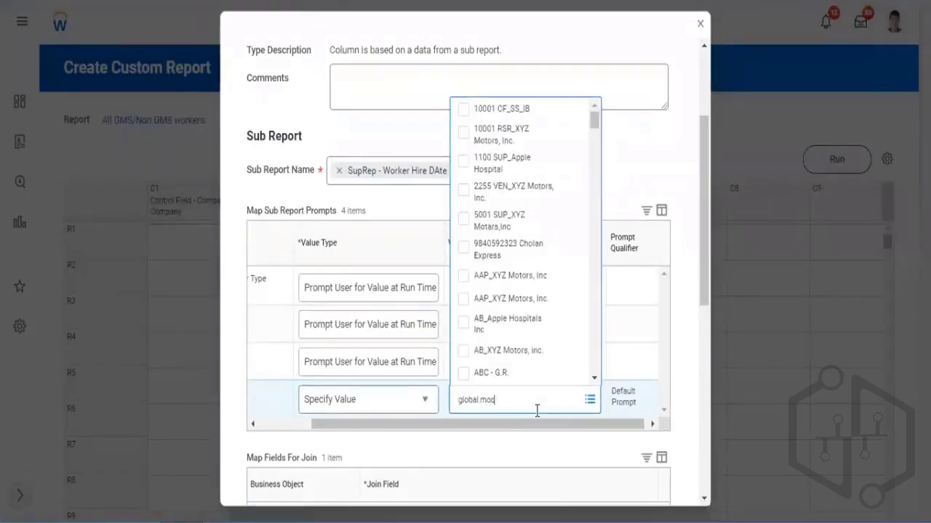
type("odern services")
key("Return")
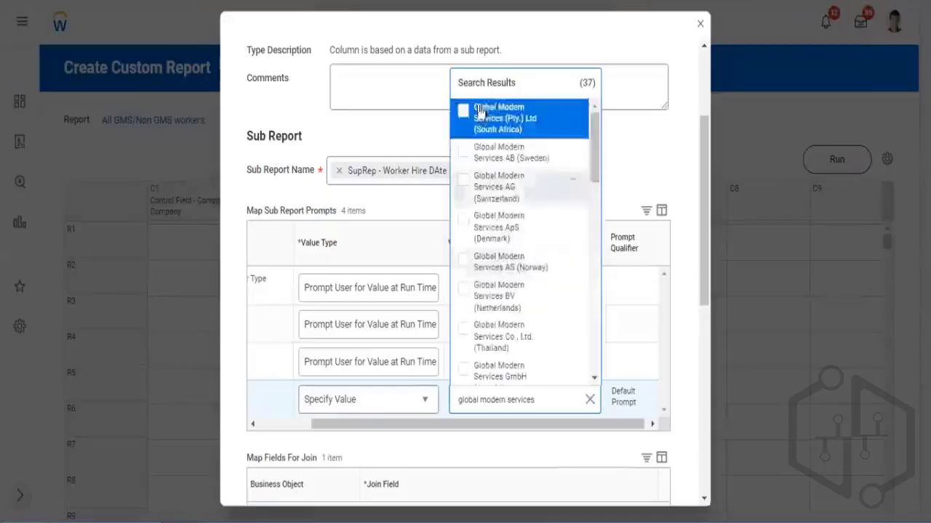
left_click(464, 155)
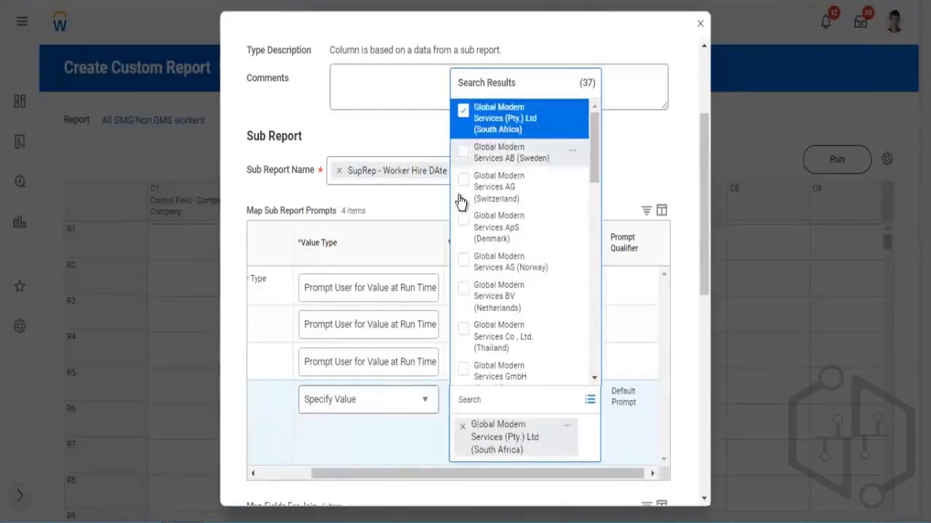
left_click(463, 190)
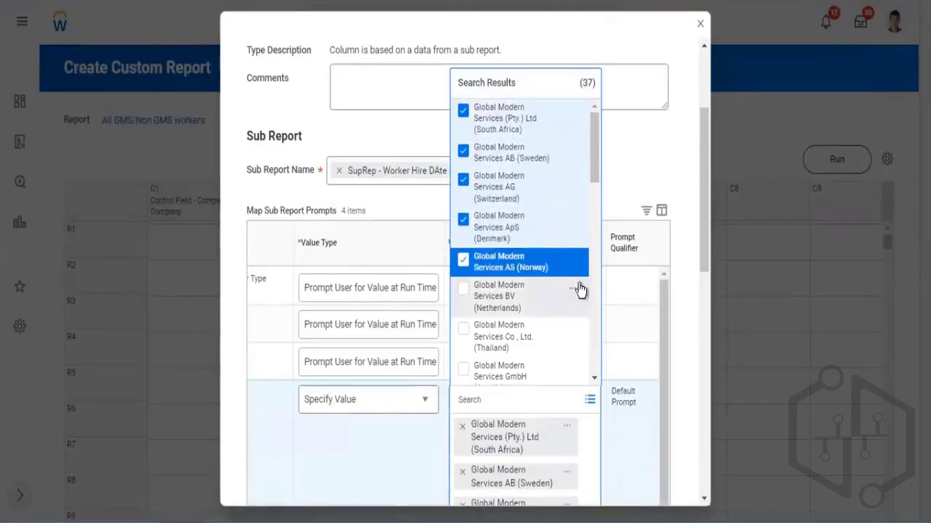
left_click(627, 177)
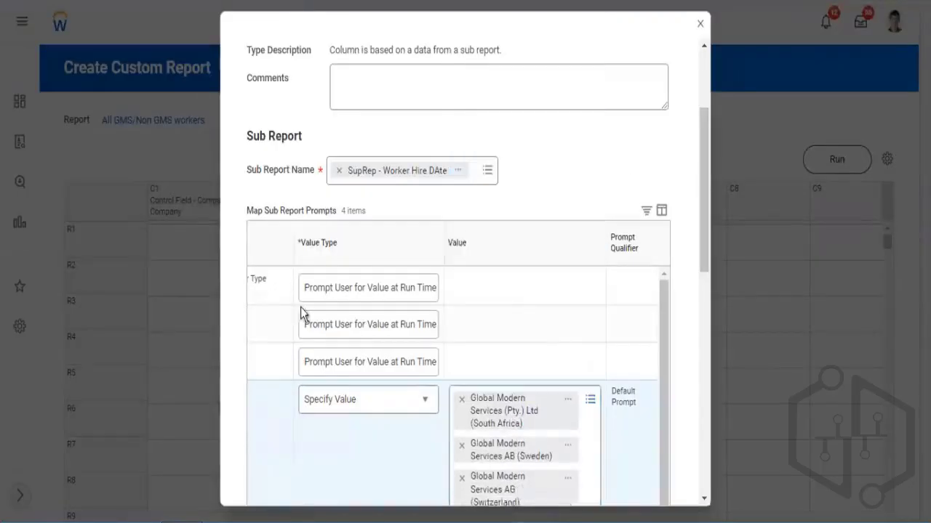
scroll(381, 464, "down", 3)
scroll(443, 444, "down", 5)
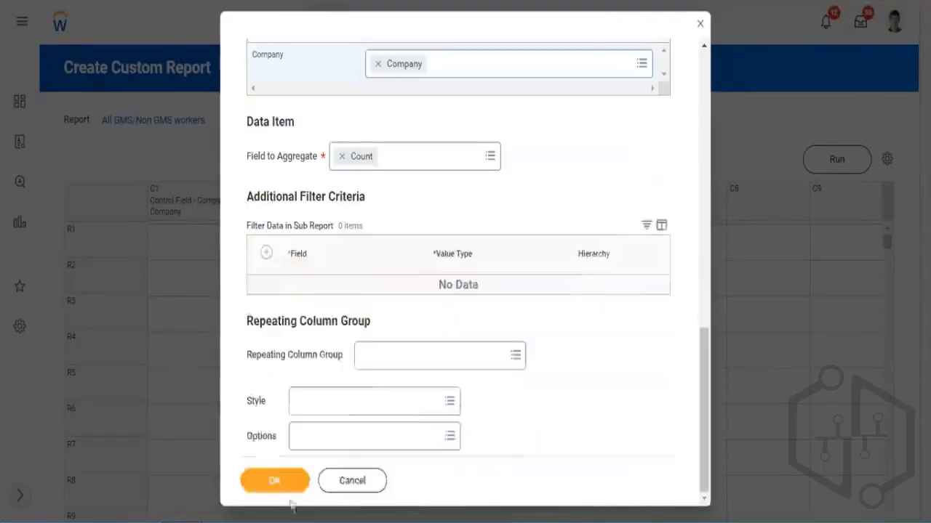
left_click(275, 481)
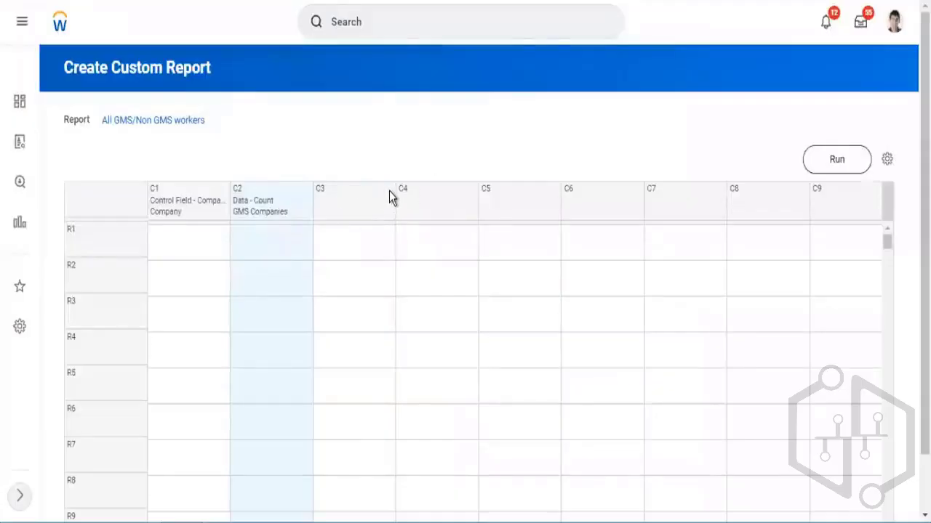
Step: Define column C3 as a data column named "Non GMS Company" based on the sub report SupRep - Worker Hire DAte
left_click(428, 189)
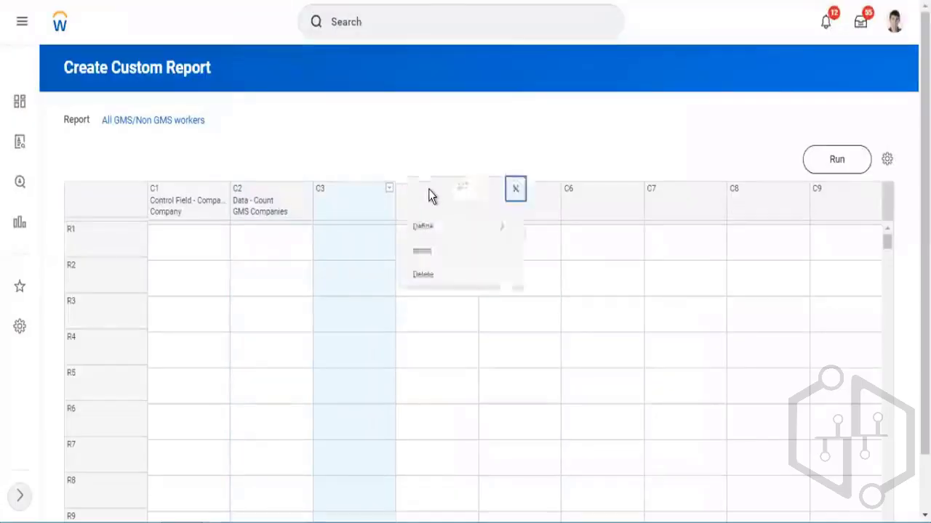
left_click(433, 228)
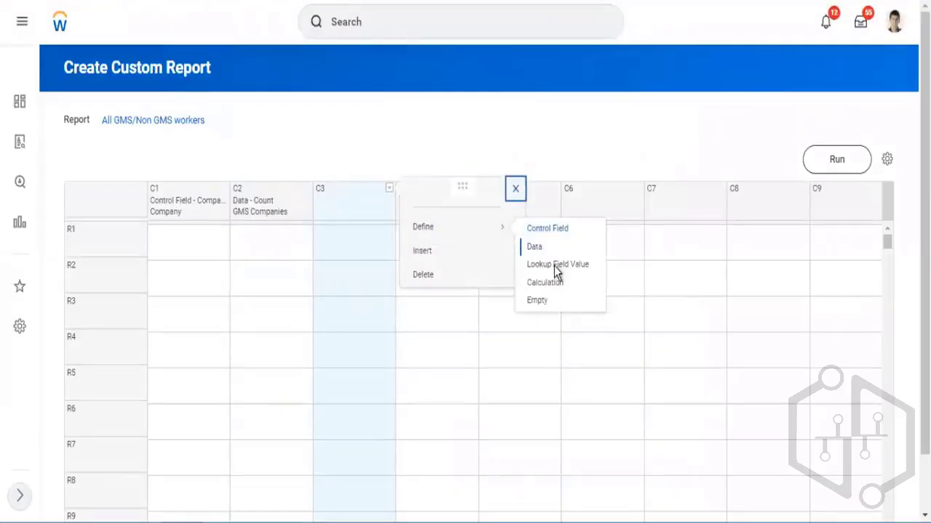
left_click(542, 249)
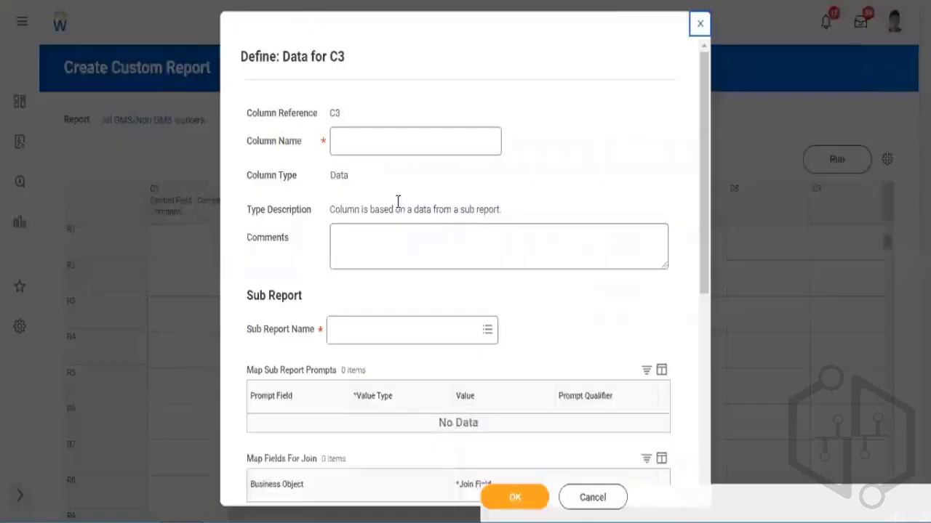
scroll(365, 276, "down", 1)
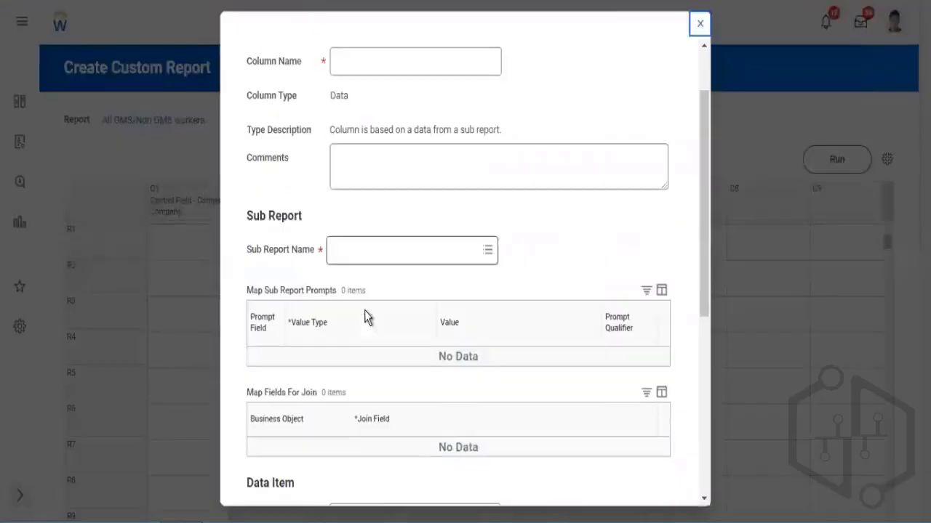
left_click(351, 249)
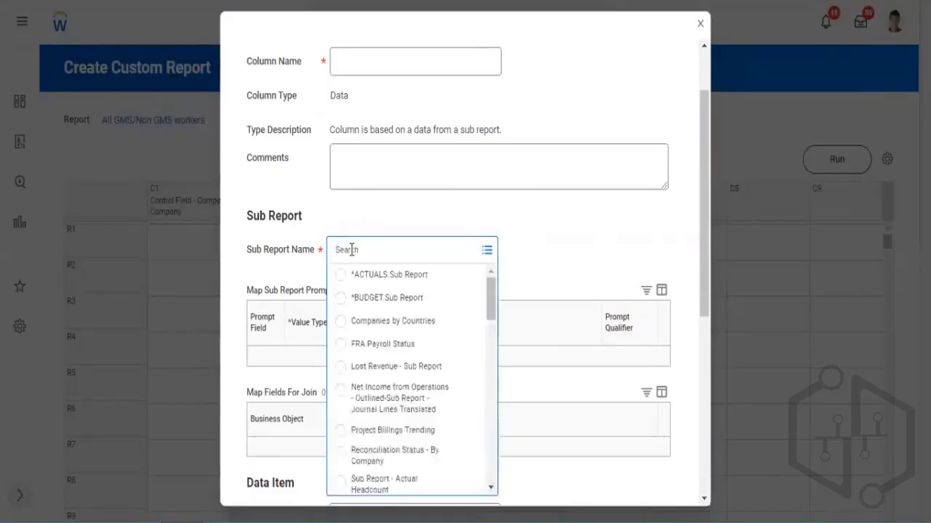
type("hire")
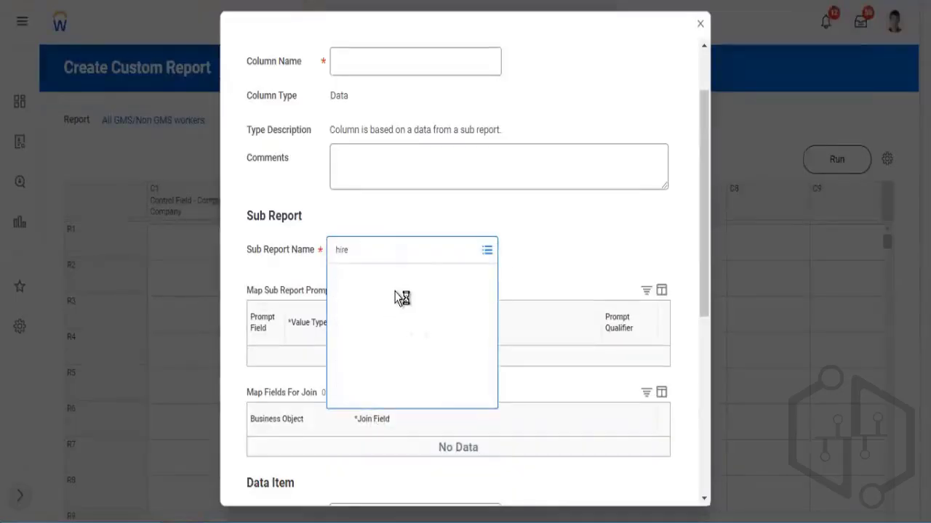
left_click(394, 60)
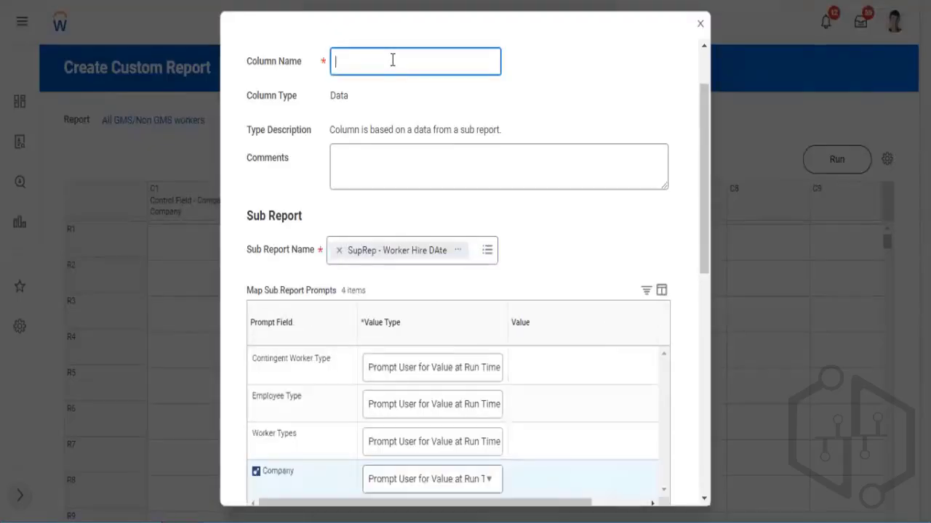
type("Non GMS Company")
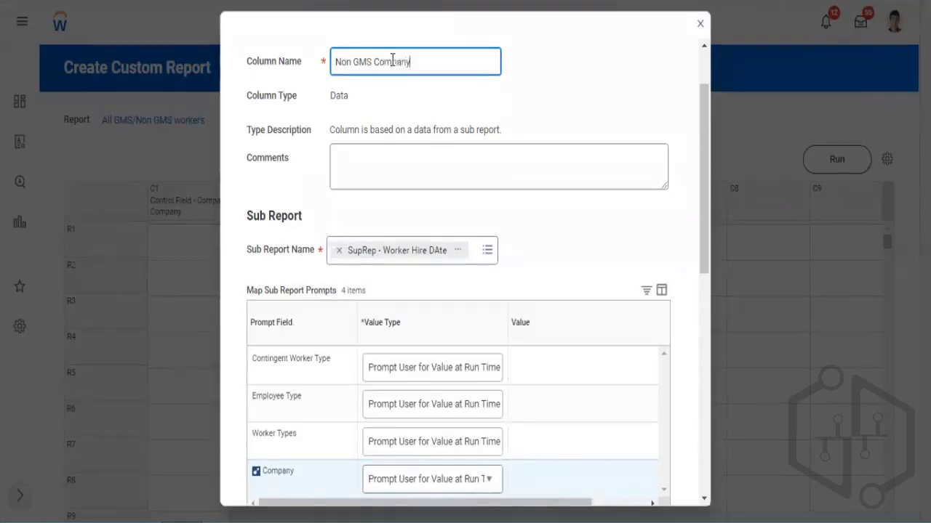
Step: Set the value type of the sub report's Company prompt to Specify Value for column C3
scroll(505, 369, "down", 4)
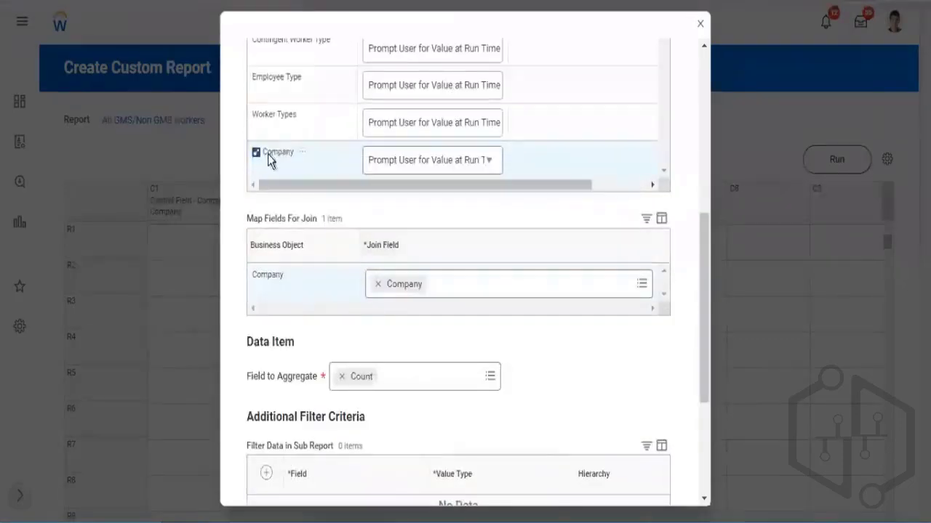
scroll(484, 179, "up", 2)
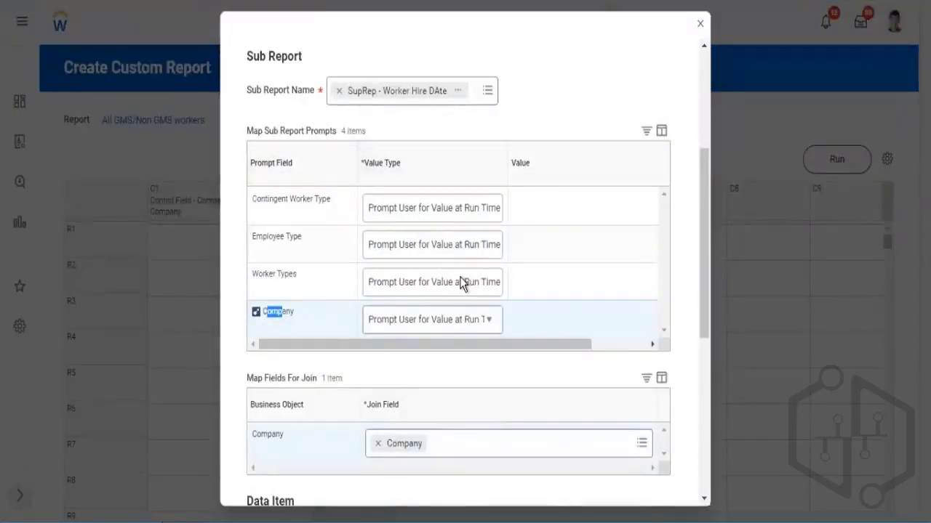
left_click_drag(438, 346, 645, 320)
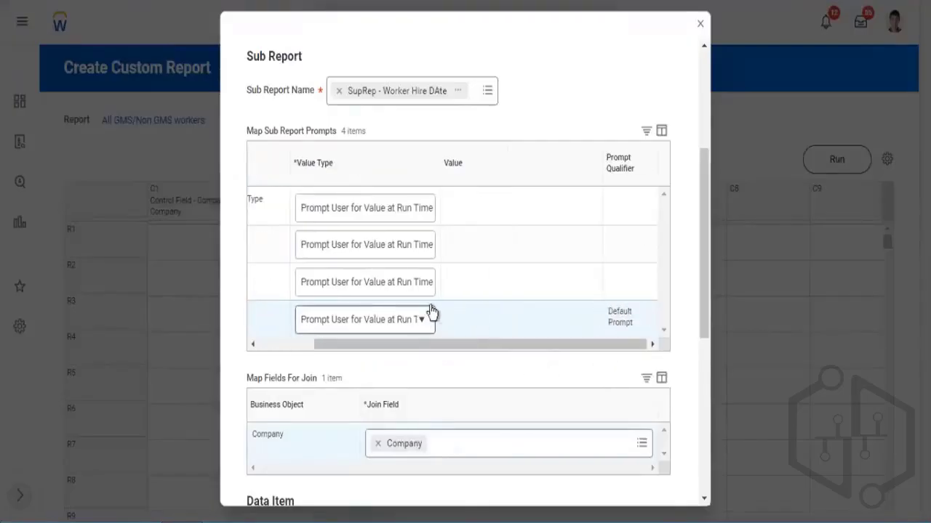
left_click(378, 320)
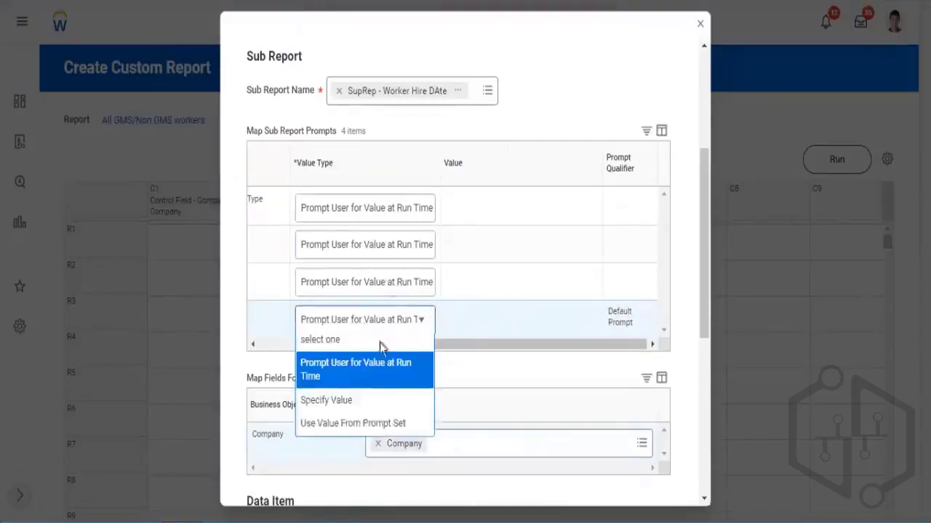
left_click(336, 412)
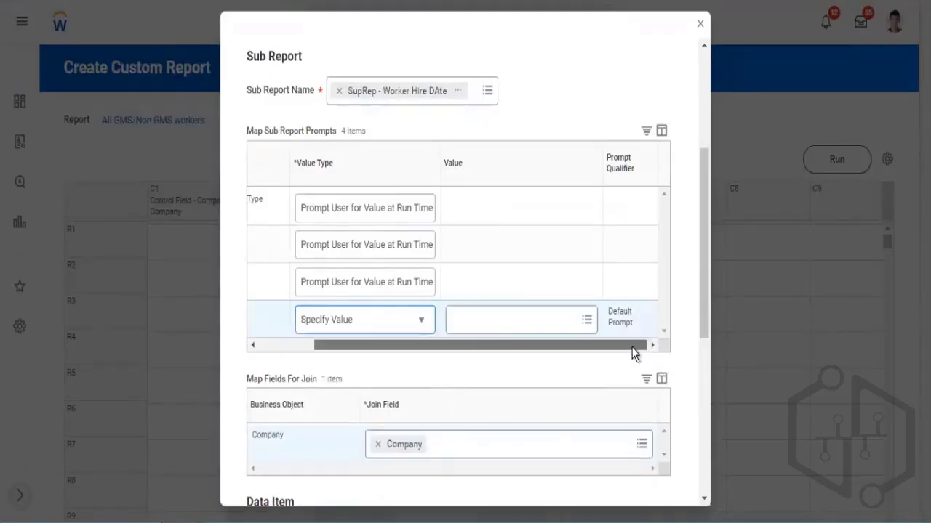
Step: Specify 10001 CF_SS_IB, 10001 RSR_XYZ Motors, 1100 SUP_Apple Hospital, 2255 VEN_XYZ Motors and 5001 SUP_XYZ Motars as Company values and save C3
left_click(507, 326)
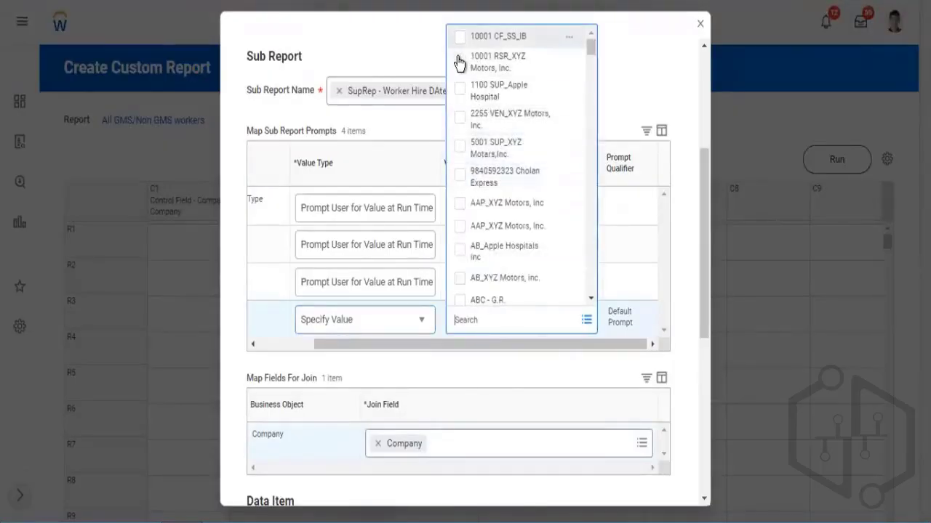
left_click(460, 36)
left_click(459, 61)
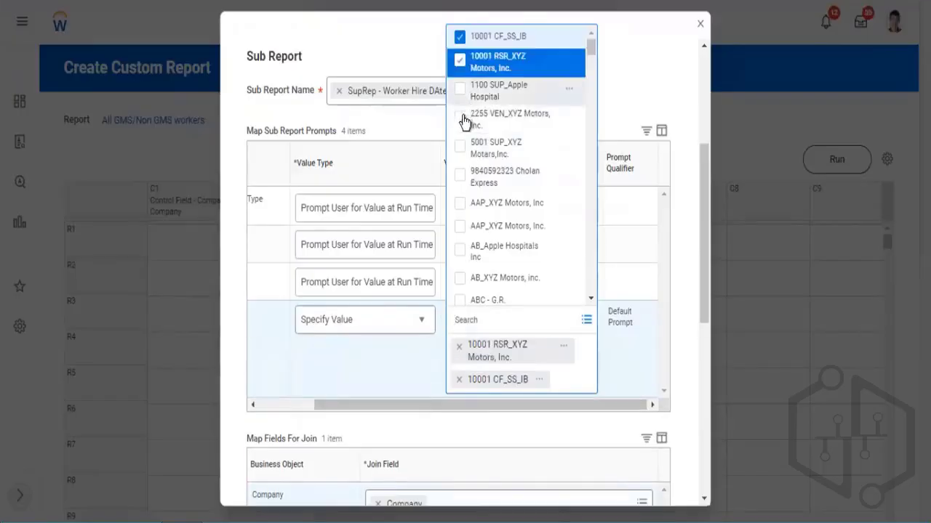
left_click(459, 88)
left_click(460, 118)
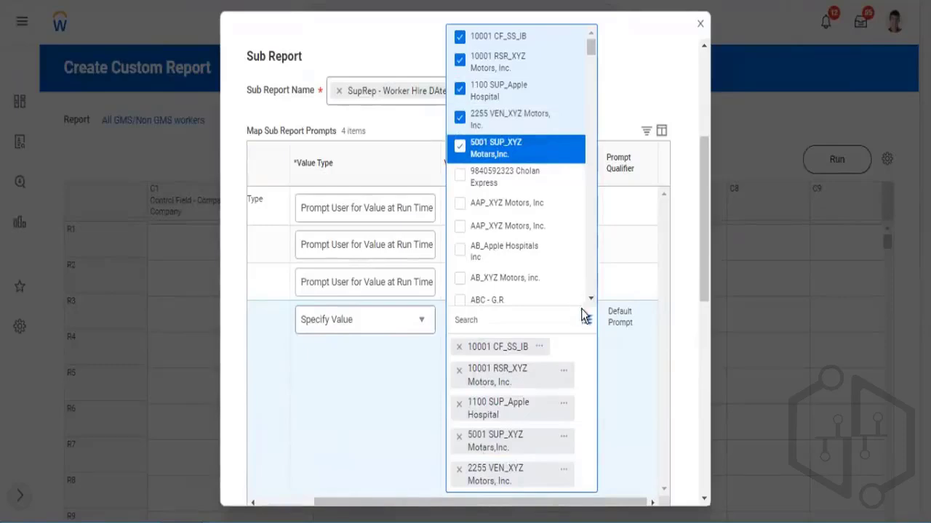
scroll(602, 296, "down", 7)
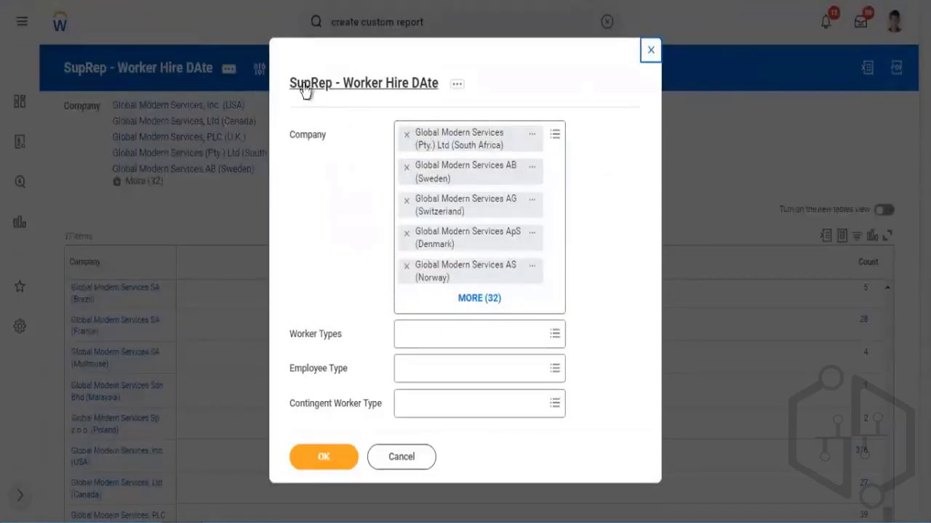
Step: Check the prompt fields of the SupRep - Worker Hire DAte report
left_click_drag(279, 82, 420, 86)
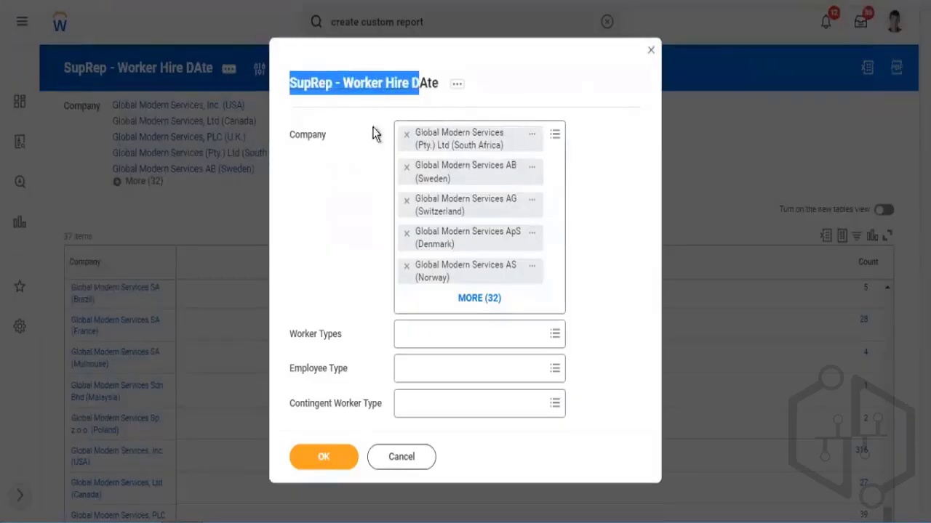
left_click(375, 129)
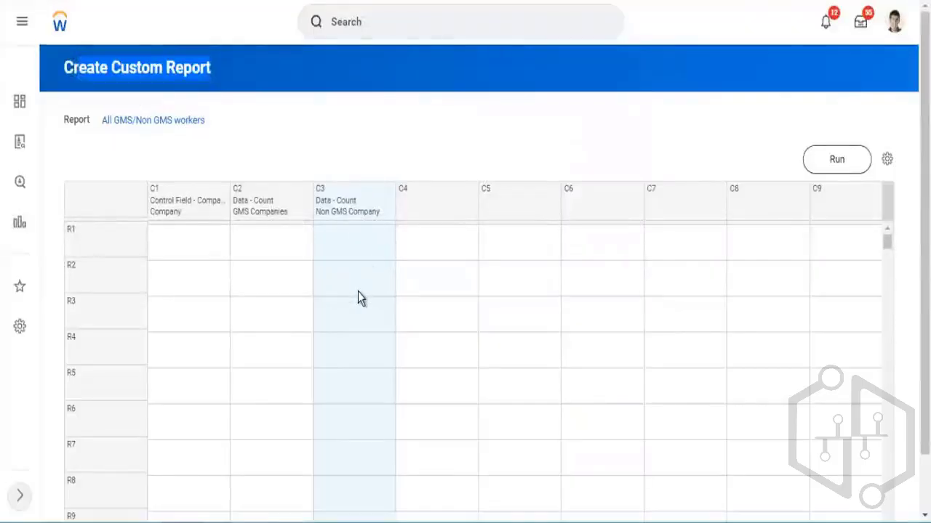
Step: Run the All GMS/Non GMS workers report with Worker Types, Employee Type and Contingent Worker Type left blank
left_click(840, 164)
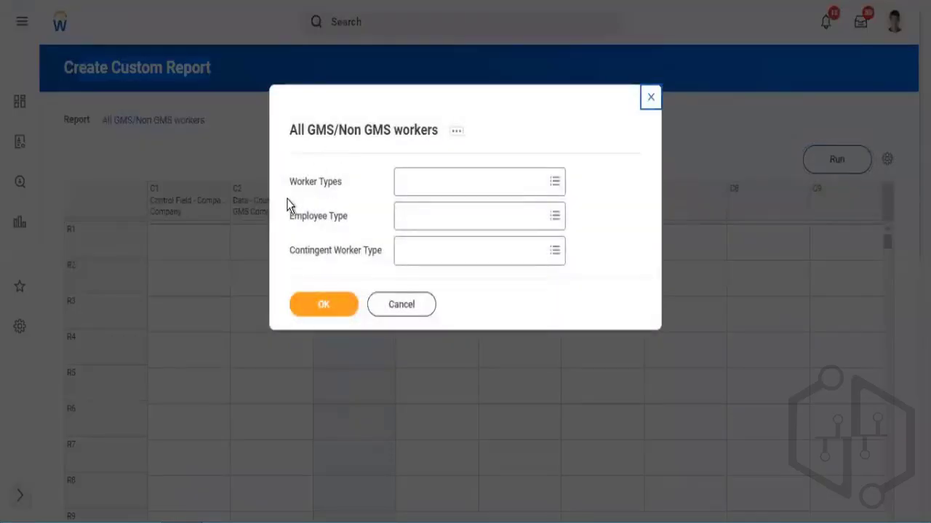
left_click_drag(314, 182, 290, 183)
left_click_drag(333, 216, 294, 217)
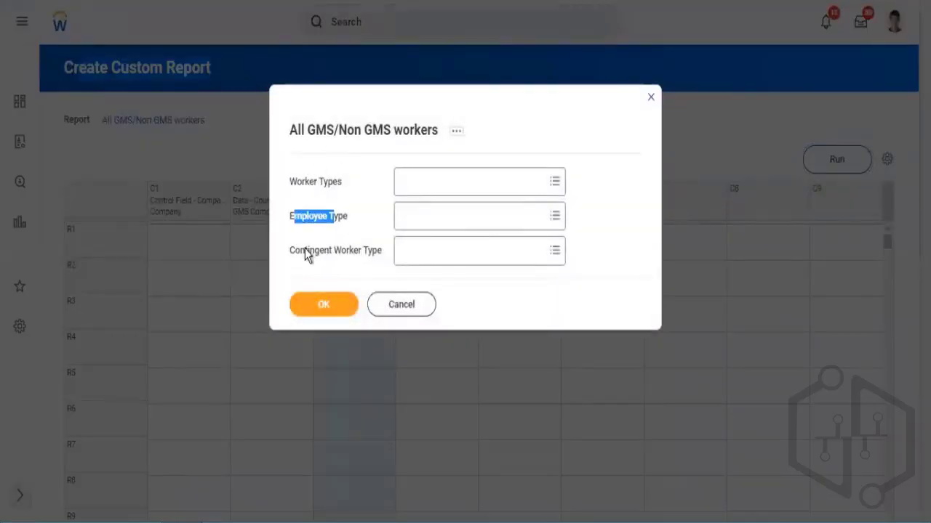
left_click_drag(346, 251, 304, 250)
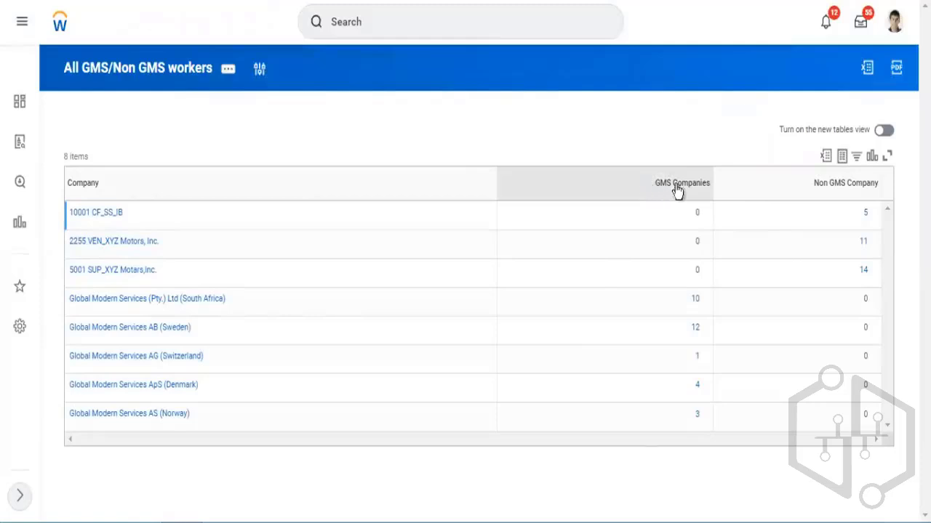
Step: Examine each company's worker counts in the GMS Companies and Non GMS Company columns of the report output
left_click_drag(655, 184, 707, 186)
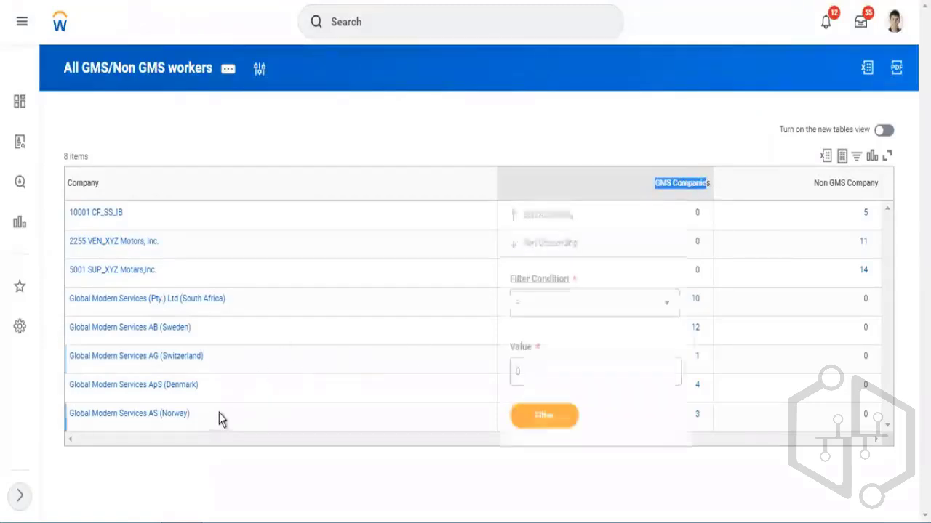
left_click(265, 320)
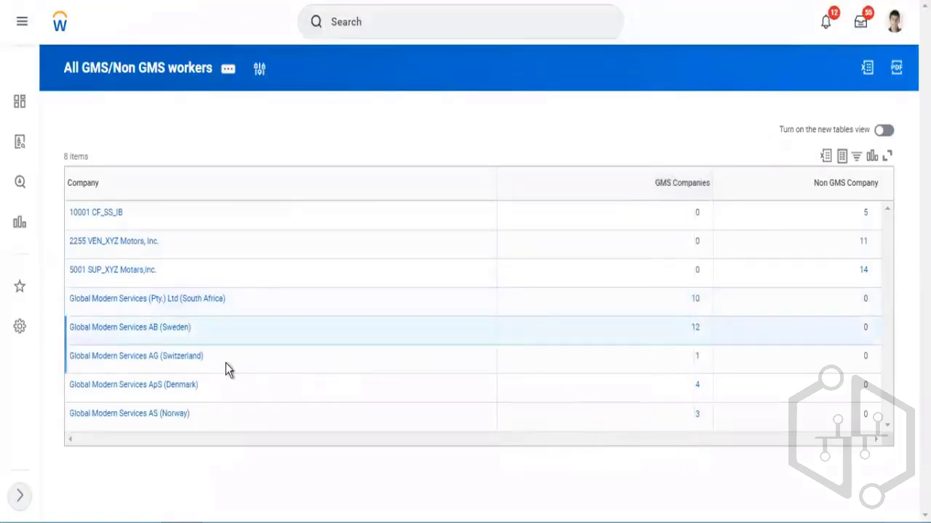
left_click_drag(678, 300, 700, 421)
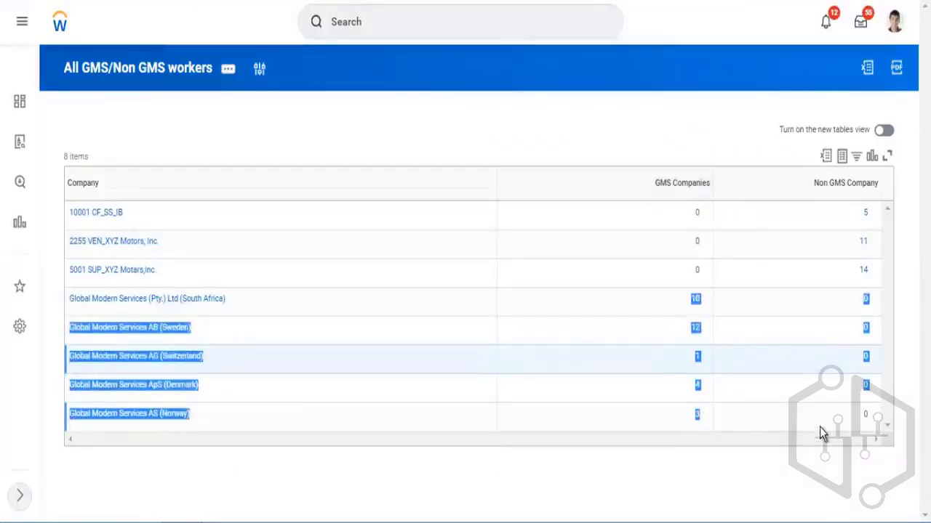
left_click_drag(866, 416, 538, 295)
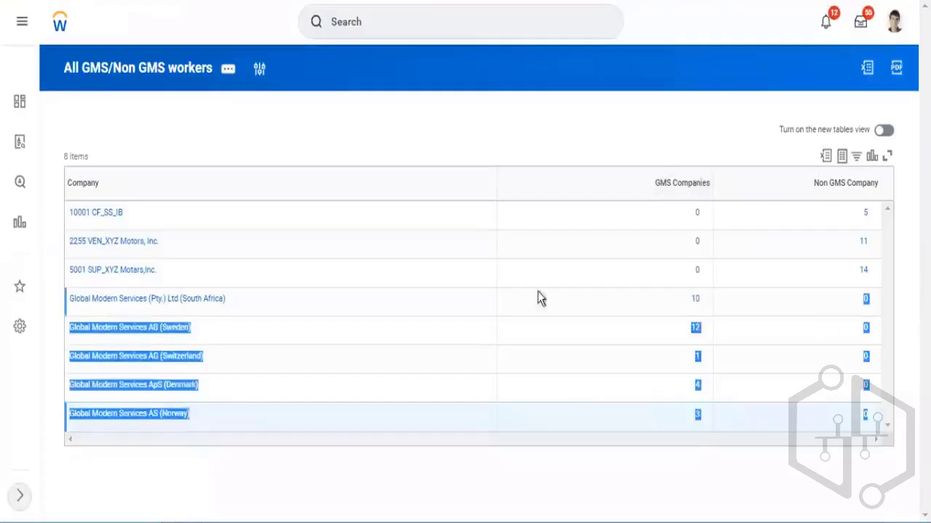
left_click_drag(248, 285, 73, 212)
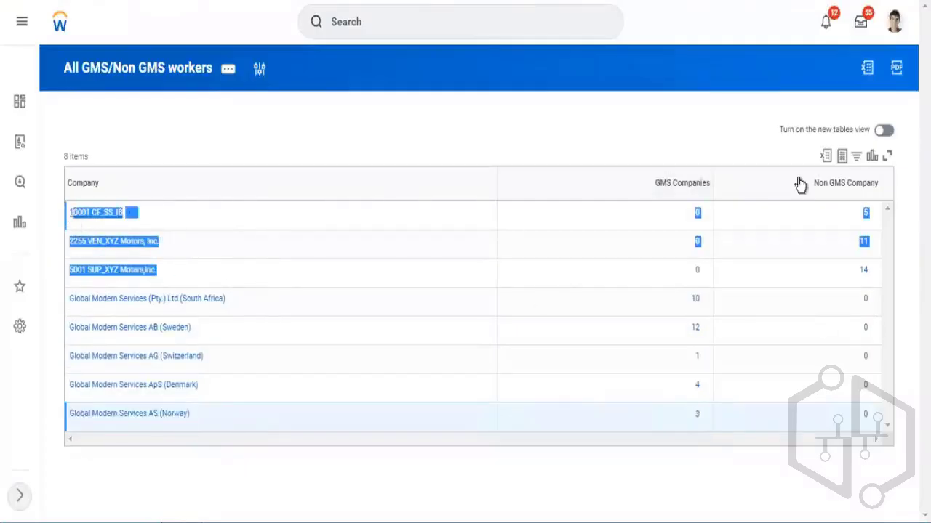
left_click(848, 182)
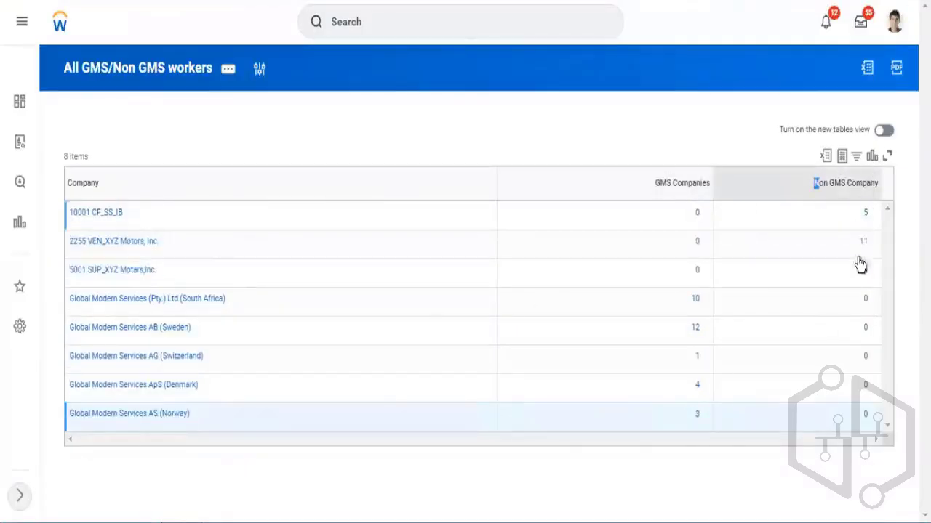
left_click(732, 136)
left_click_drag(628, 186, 884, 392)
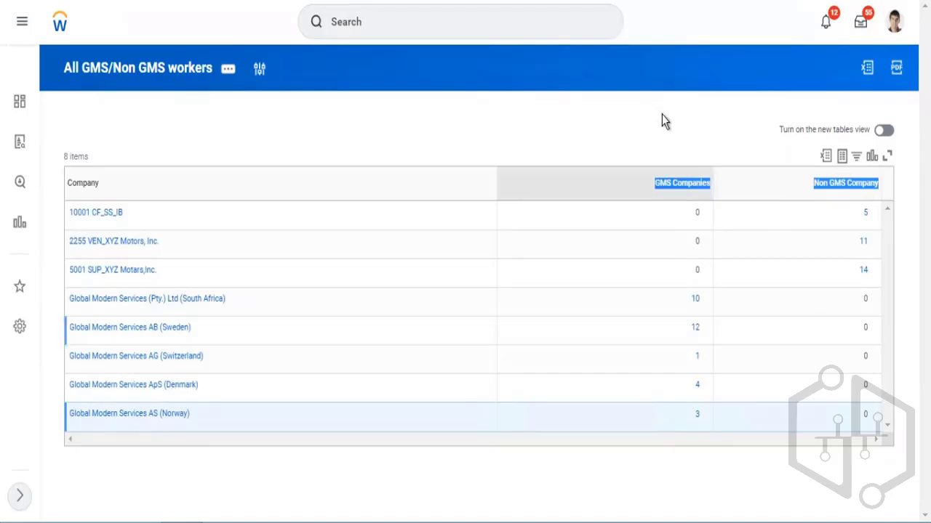
left_click(660, 122)
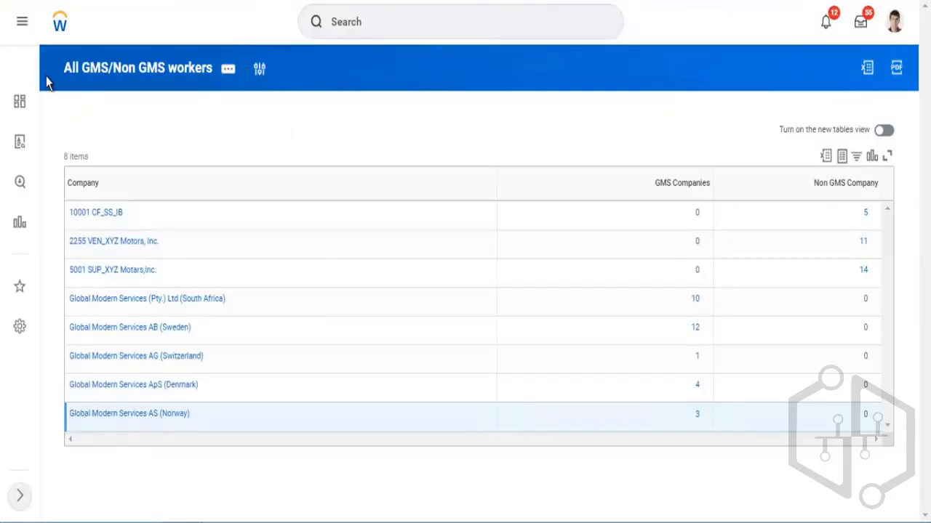
Step: Compare the composite report's company and count columns with the prompts of the sub report SupRep - Worker Hire DAte
left_click_drag(46, 77, 285, 96)
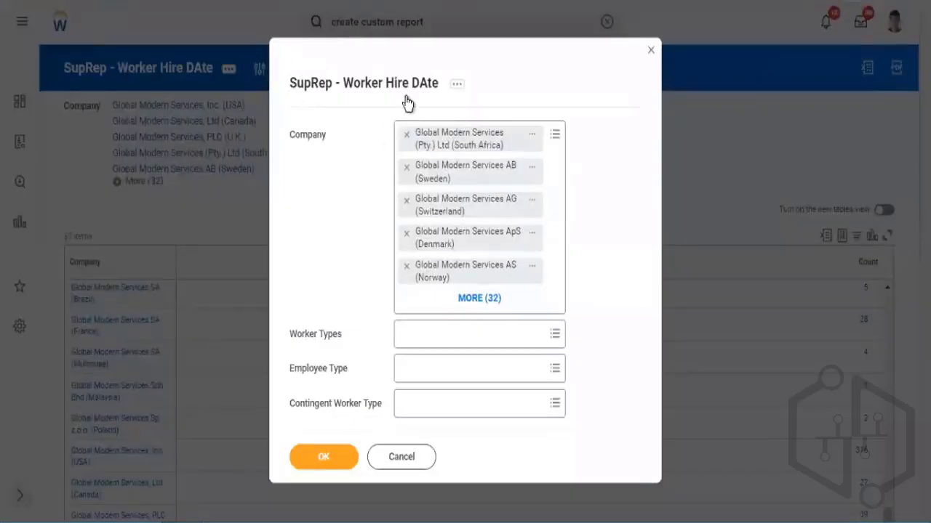
triple_click(407, 104)
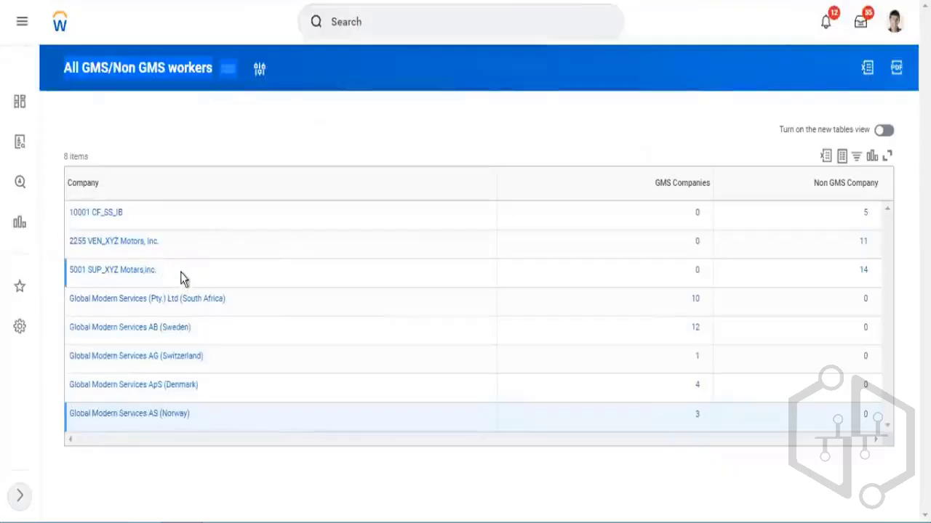
left_click_drag(181, 274, 205, 185)
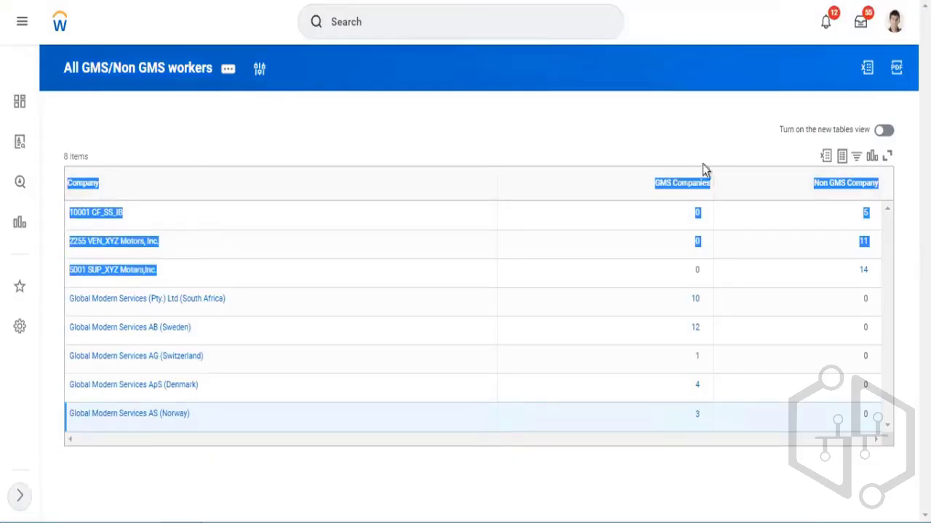
left_click_drag(703, 175, 637, 186)
left_click_drag(876, 224, 879, 214)
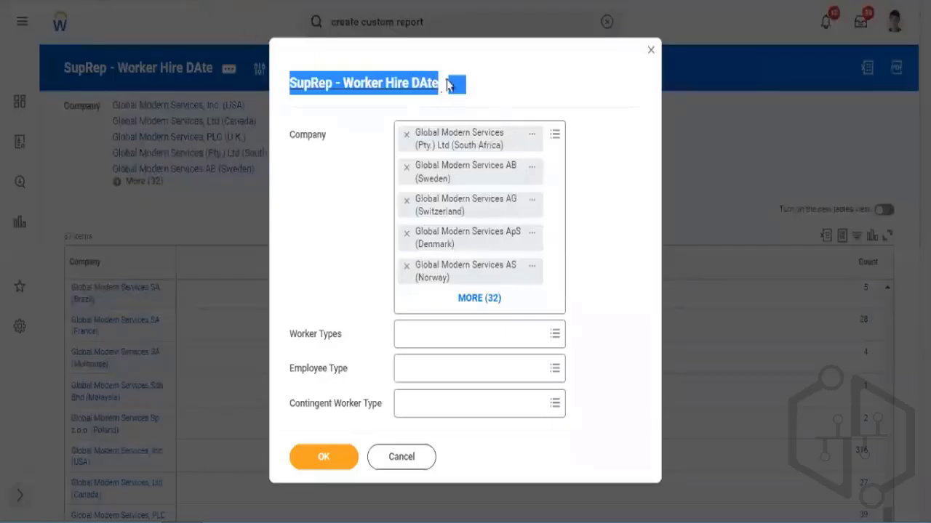
left_click(448, 70)
left_click_drag(449, 71, 293, 103)
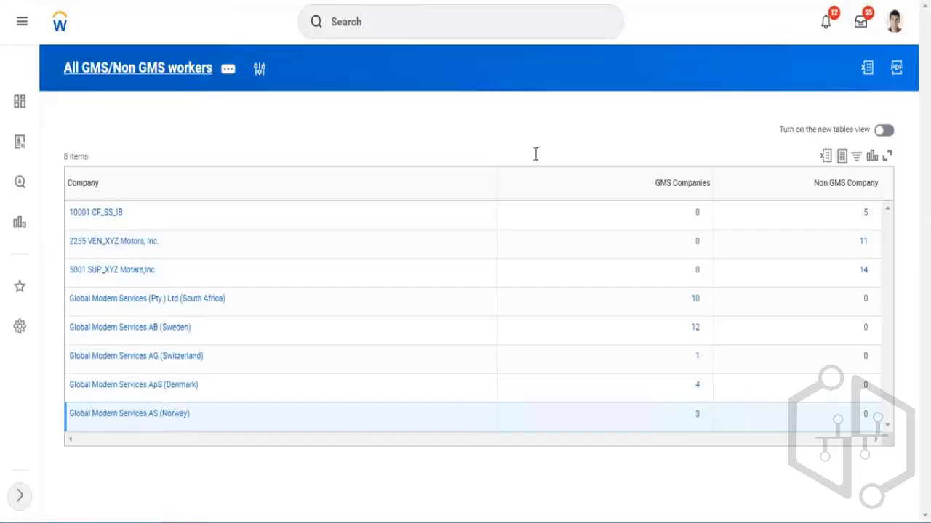
Step: Open the settings of the All GMS/Non GMS workers composite report and search its Prompt Set field for "report type"
key("alt+Left")
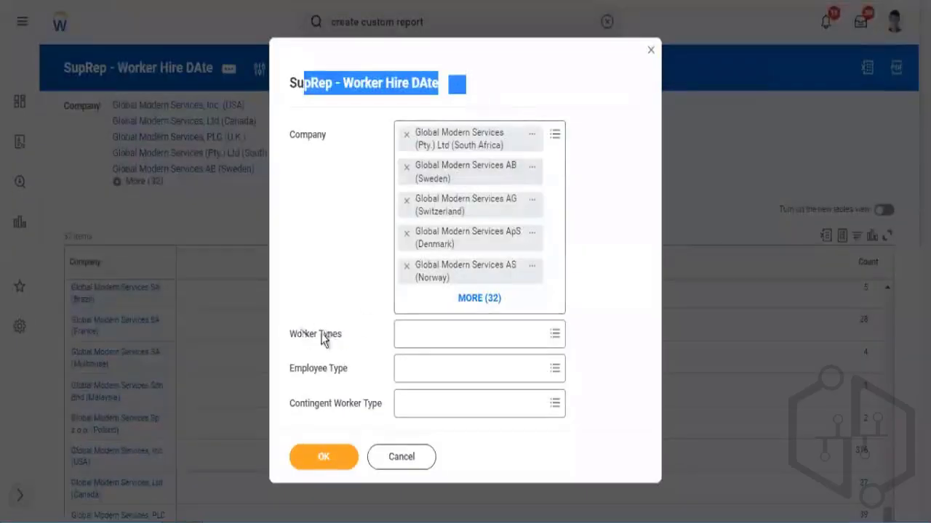
left_click_drag(329, 334, 302, 334)
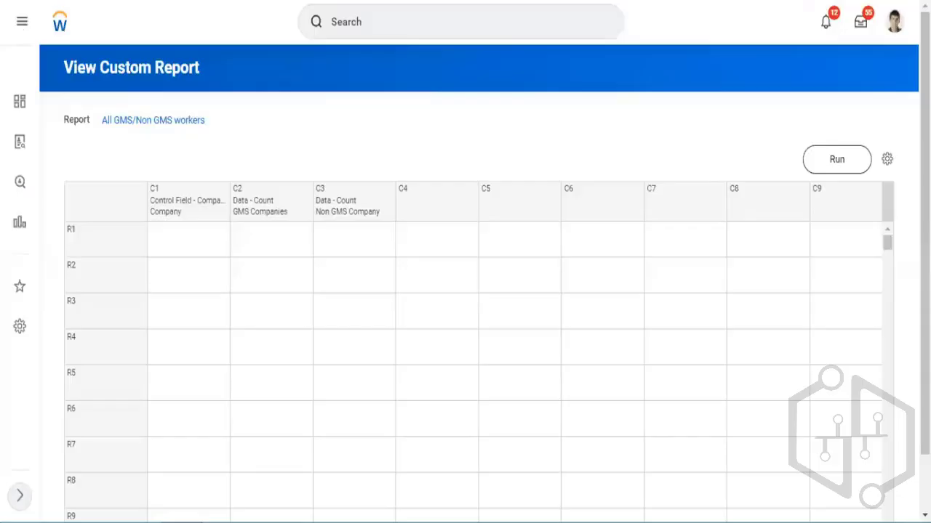
left_click(887, 160)
scroll(519, 208, "down", 3)
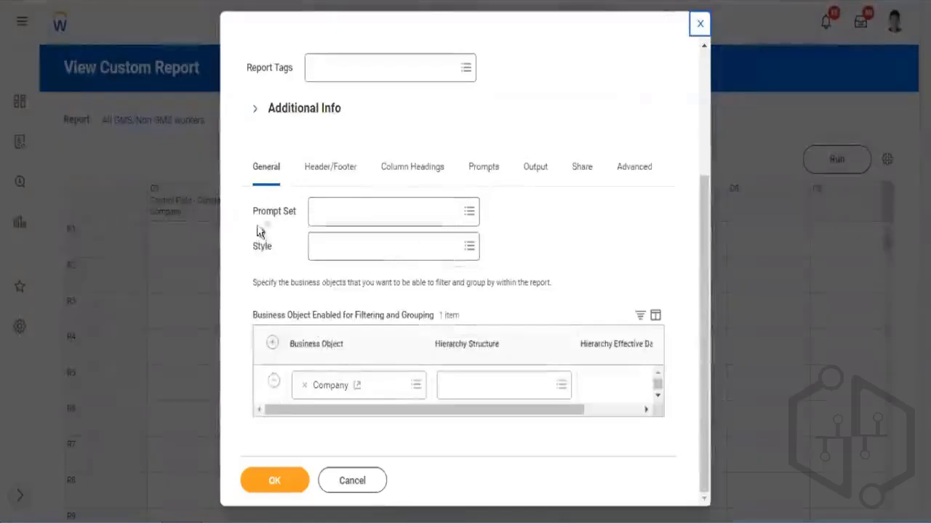
left_click_drag(254, 212, 278, 212)
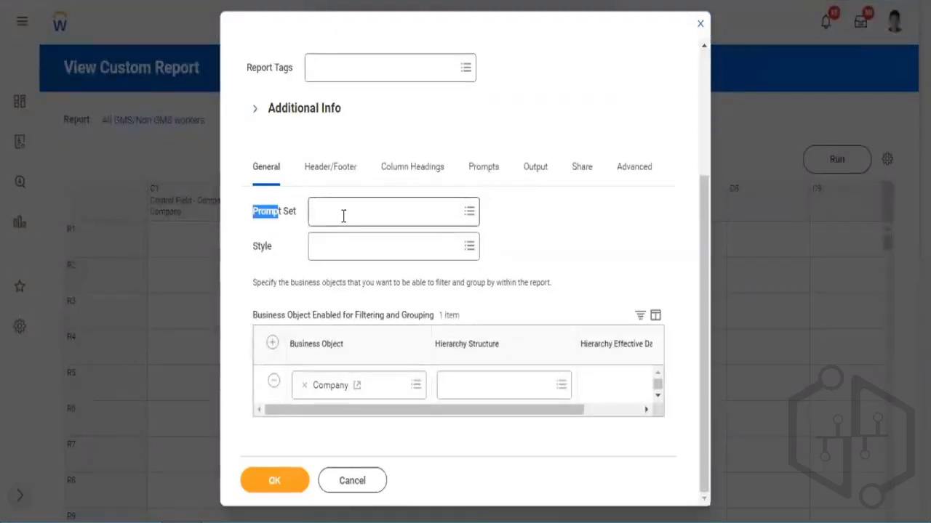
left_click(343, 215)
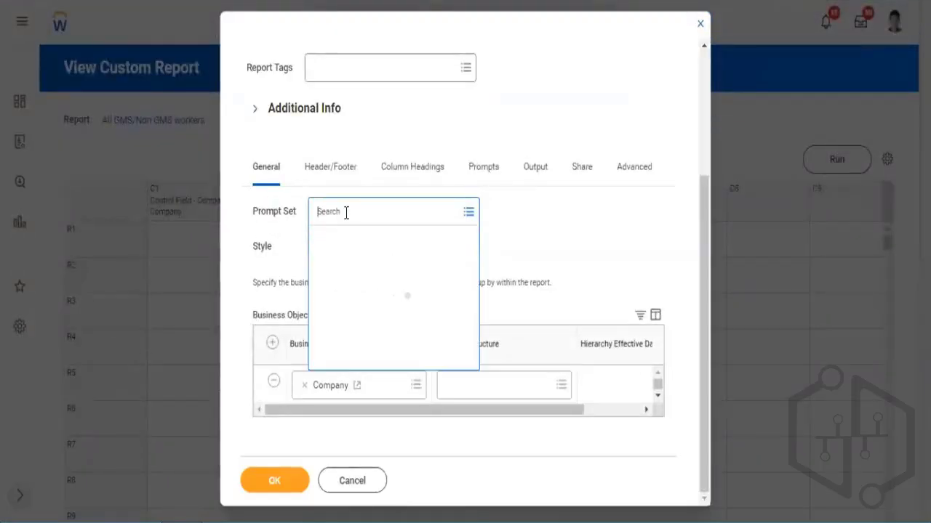
type("report type")
key("Return")
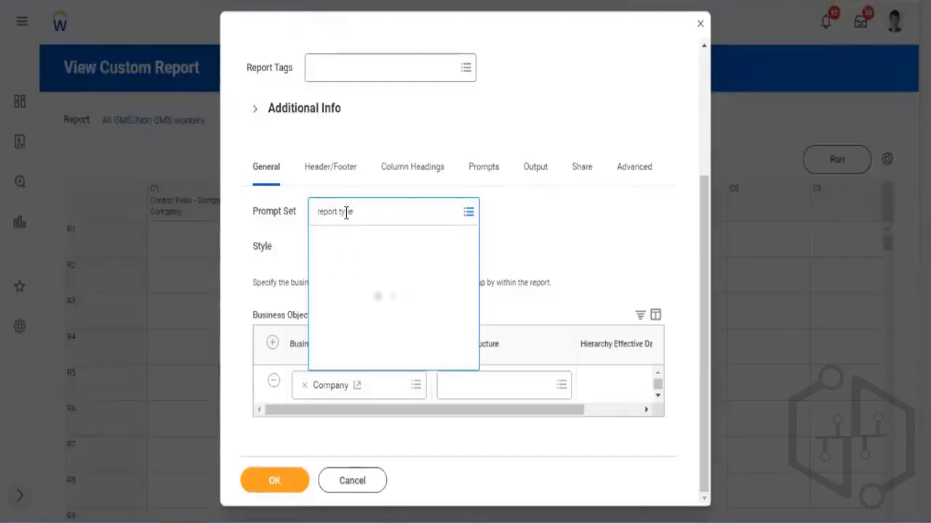
Step: Populate the undefined prompt defaults in the composite report's prompt settings
left_click(490, 168)
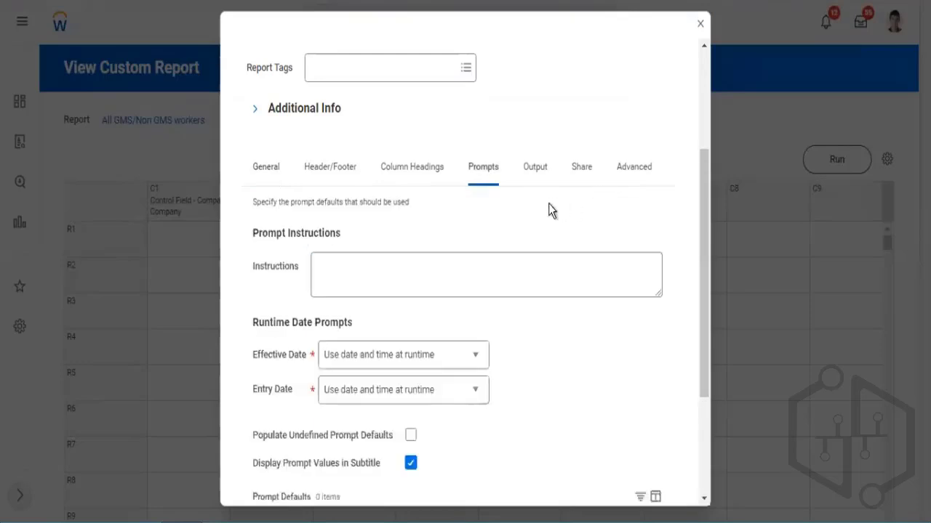
scroll(563, 199, "down", 5)
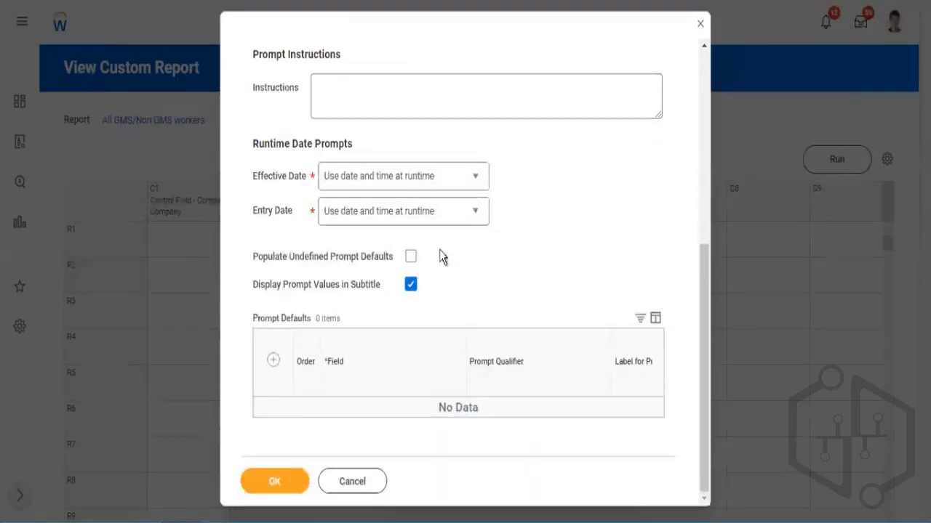
left_click(411, 257)
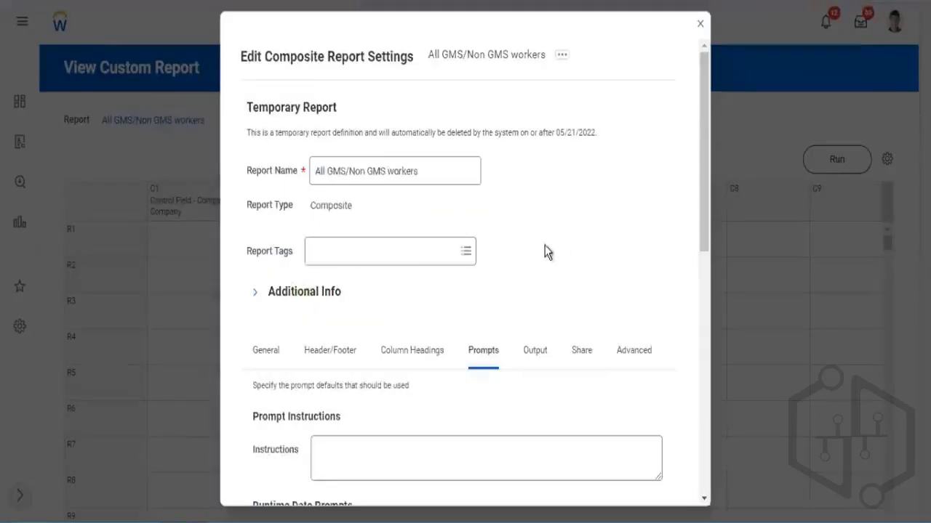
Step: Examine the fields listed under Prompt Defaults together with their prompt labels and default types
scroll(524, 291, "down", 8)
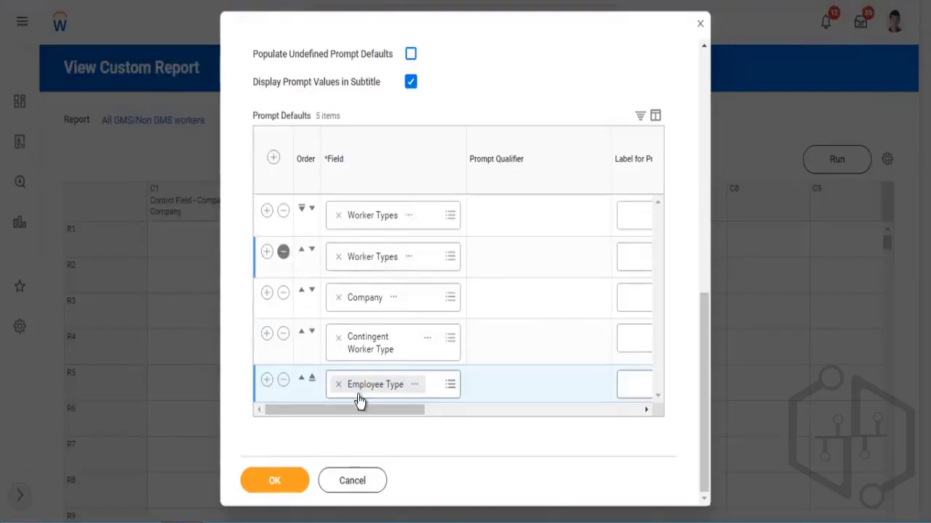
left_click_drag(376, 409, 529, 414)
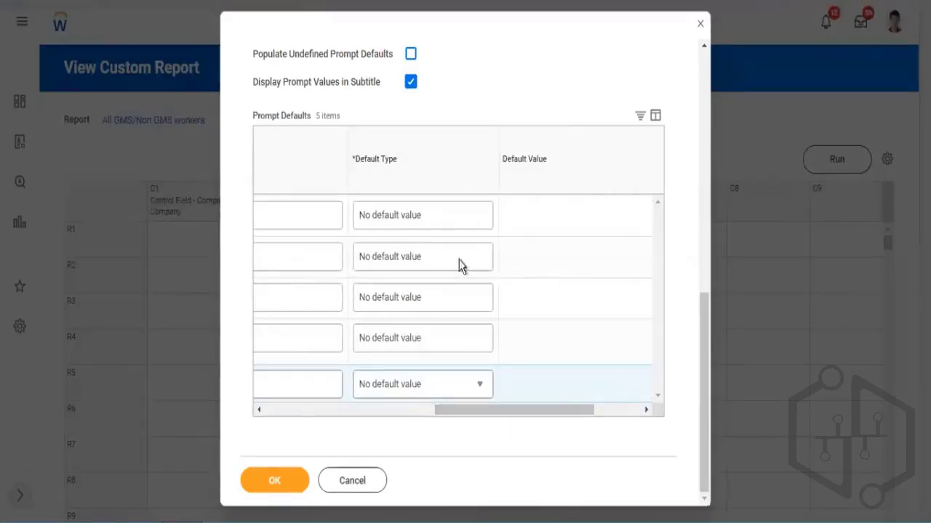
left_click_drag(556, 411, 370, 383)
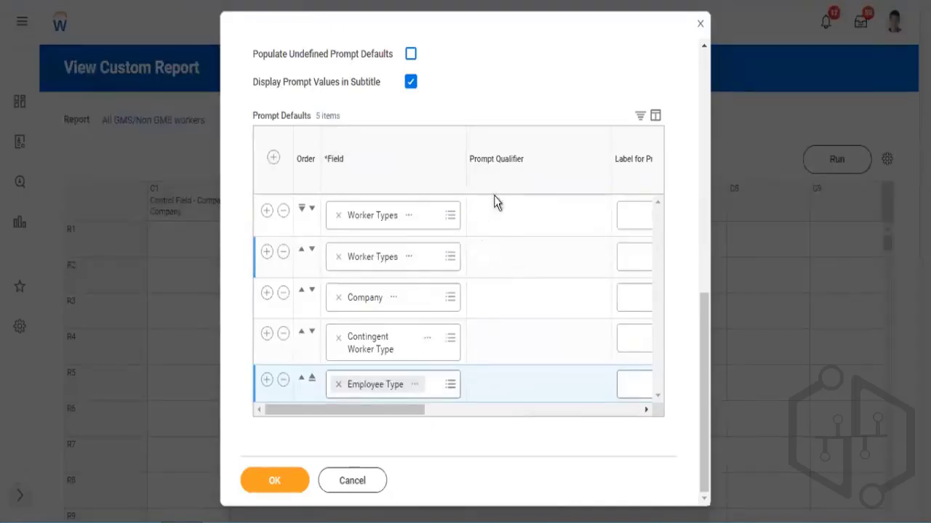
scroll(450, 91, "up", 5)
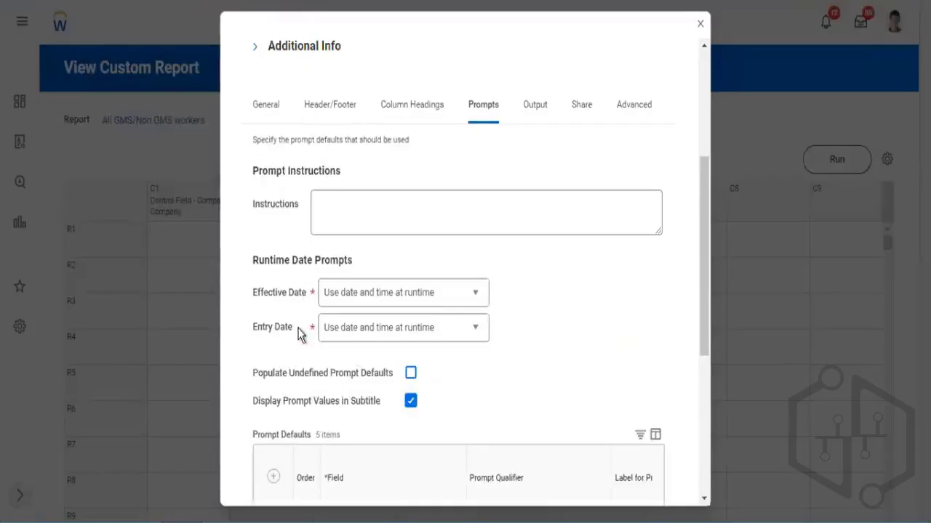
left_click_drag(314, 374, 406, 375)
scroll(355, 386, "down", 5)
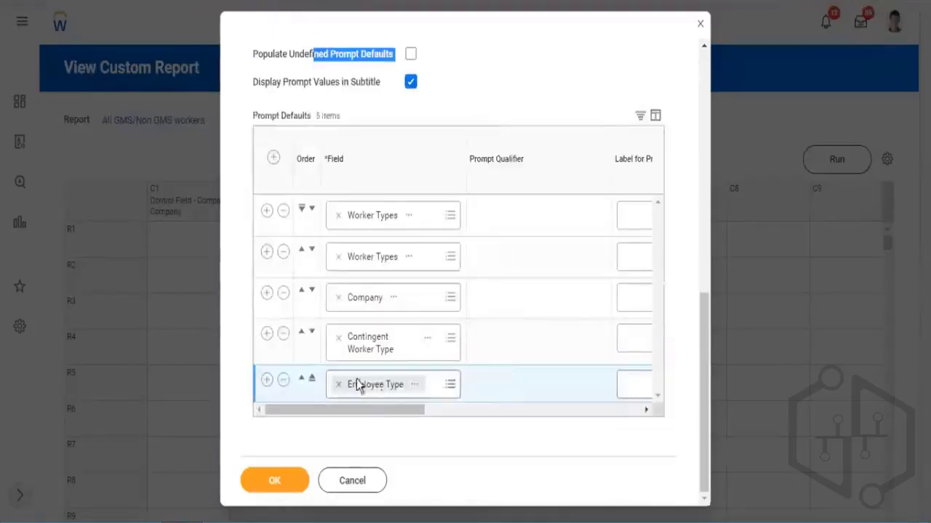
left_click_drag(381, 411, 486, 419)
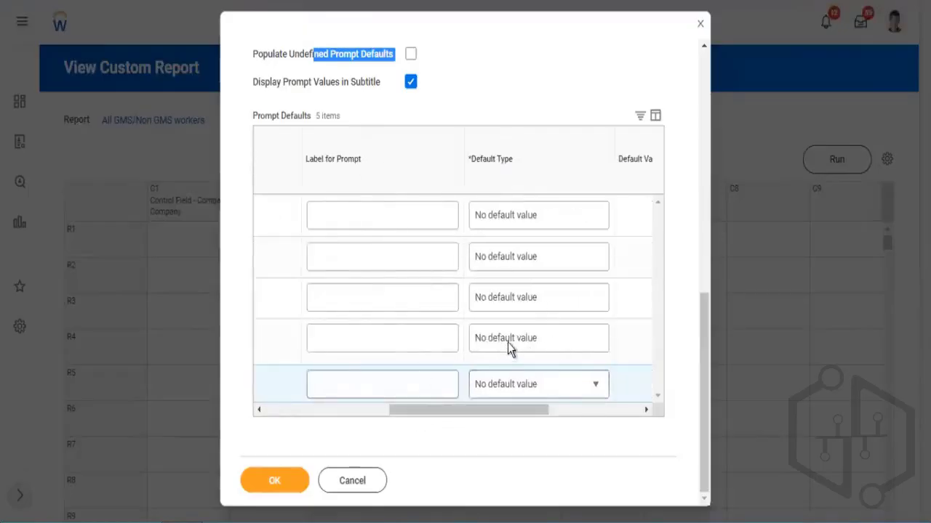
Step: Cancel the blank Create Prompt Set form and start a task search
left_click(350, 387)
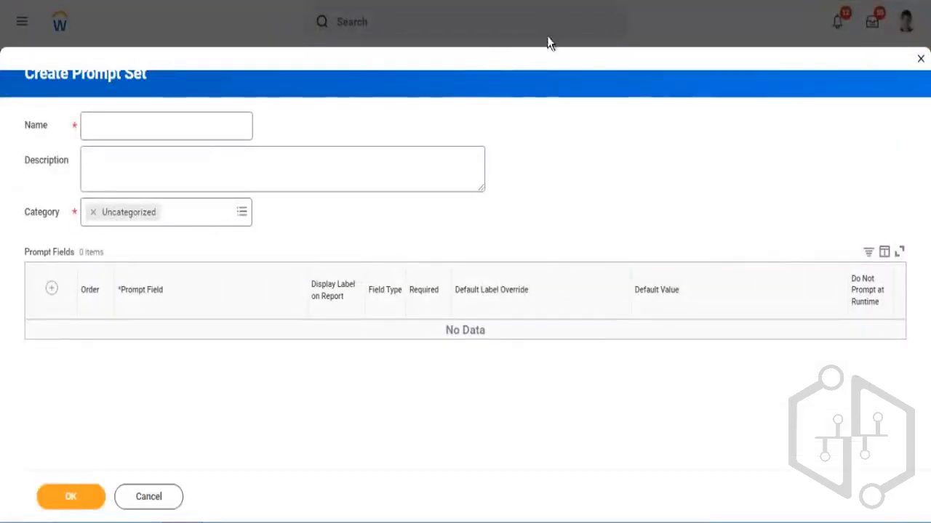
left_click(154, 498)
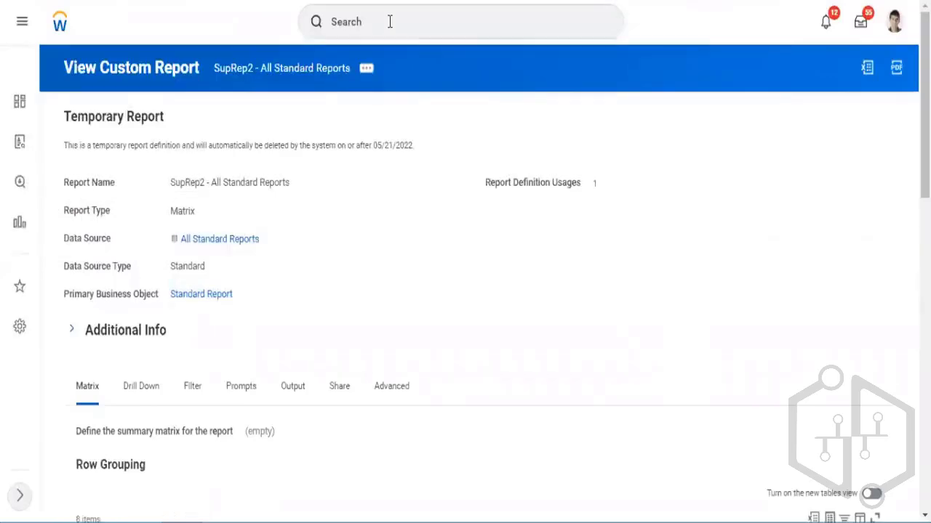
left_click(390, 21)
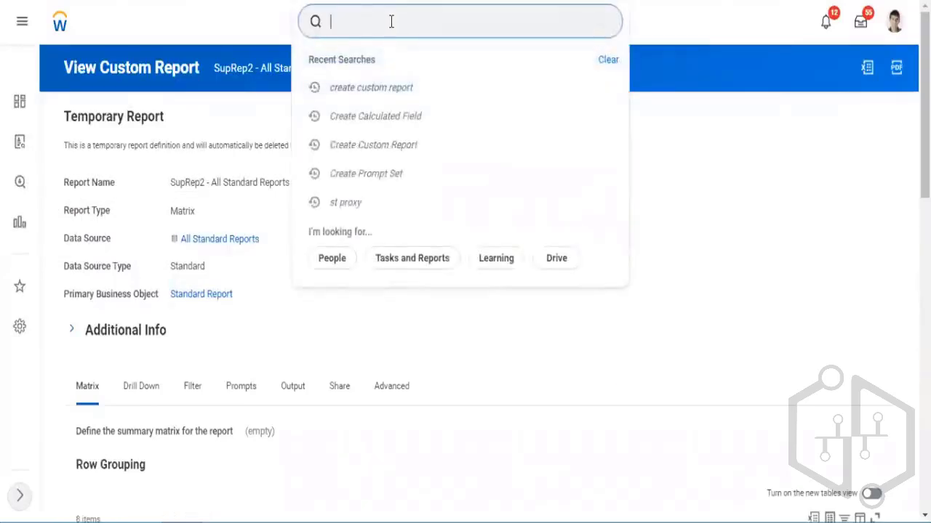
type("view prompt s")
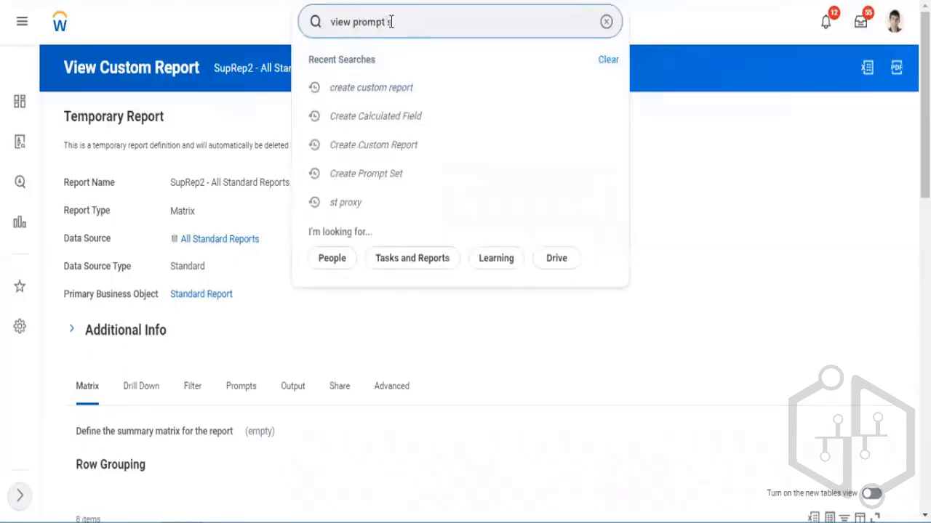
key("BackSpace")
key("BackSpace")
key("BackSpace")
key("BackSpace")
key("BackSpace")
key("BackSpace")
key("BackSpace")
key("BackSpace")
key("BackSpace")
key("BackSpace")
key("BackSpace")
key("BackSpace")
key("BackSpace")
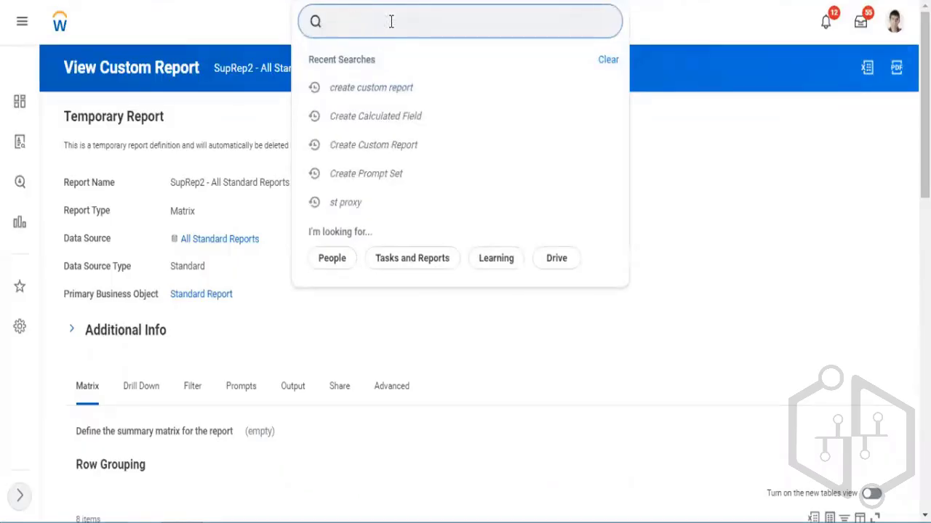
Step: Search for "edit prompt set" and open the Edit Prompt Set task at its Prompt Set field
type("edit prompt s")
type("et")
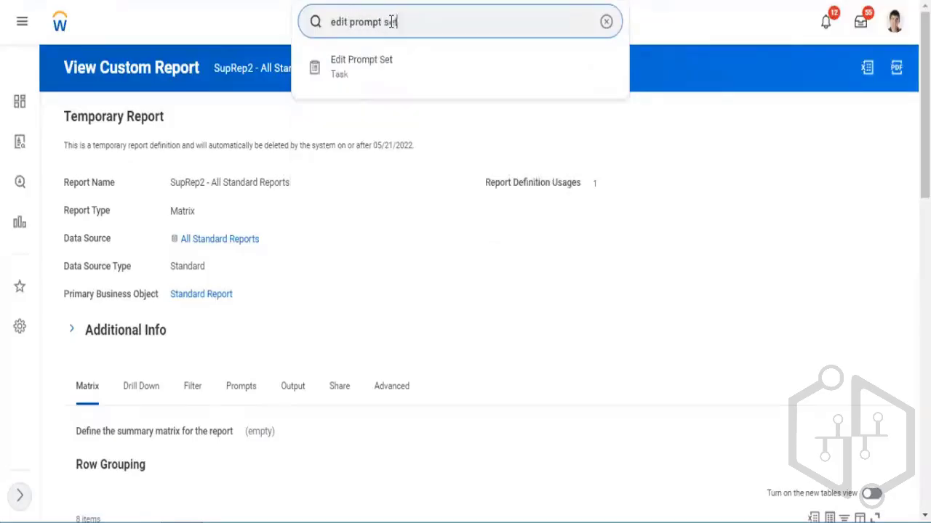
left_click(361, 66)
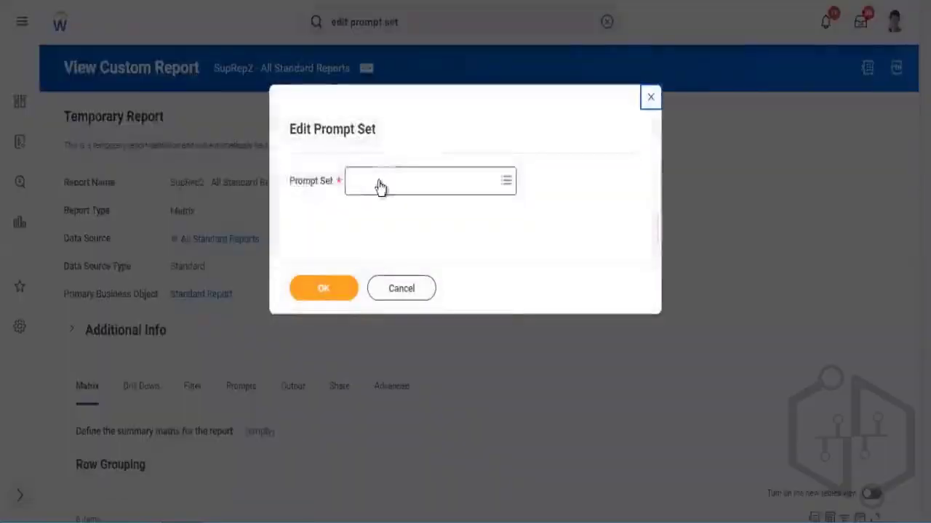
left_click(378, 181)
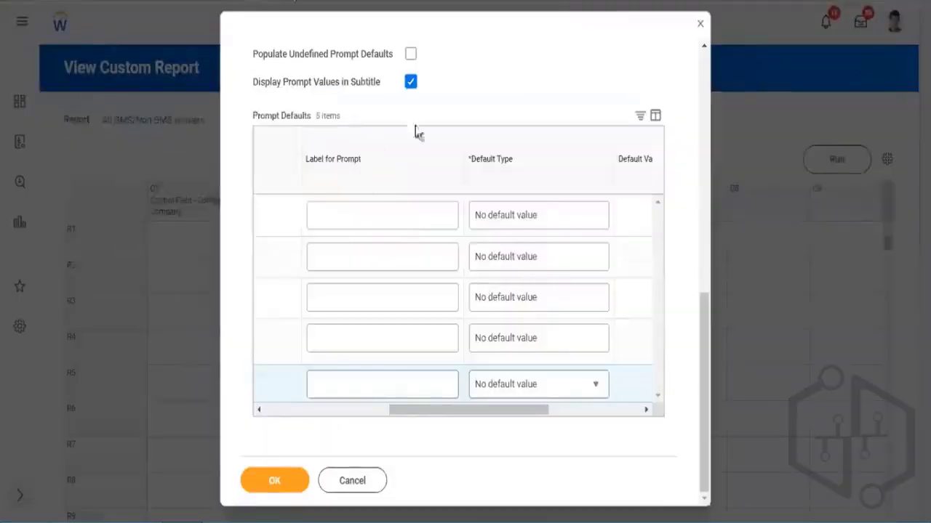
Step: Remove both Worker Types rows plus the Company, Contingent Worker Type and Employee Type rows from the composite report's Prompt Defaults
left_click_drag(408, 411, 282, 379)
scroll(429, 201, "up", 3)
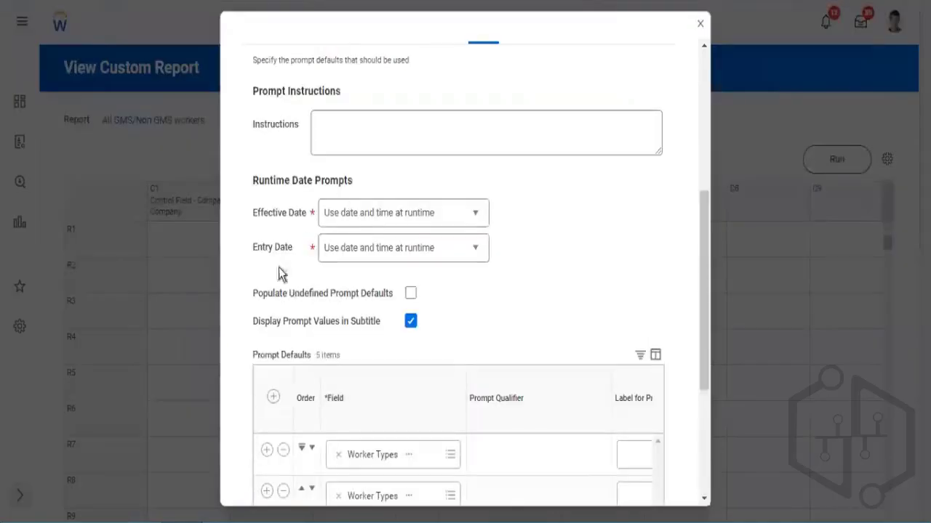
scroll(334, 200, "up", 3)
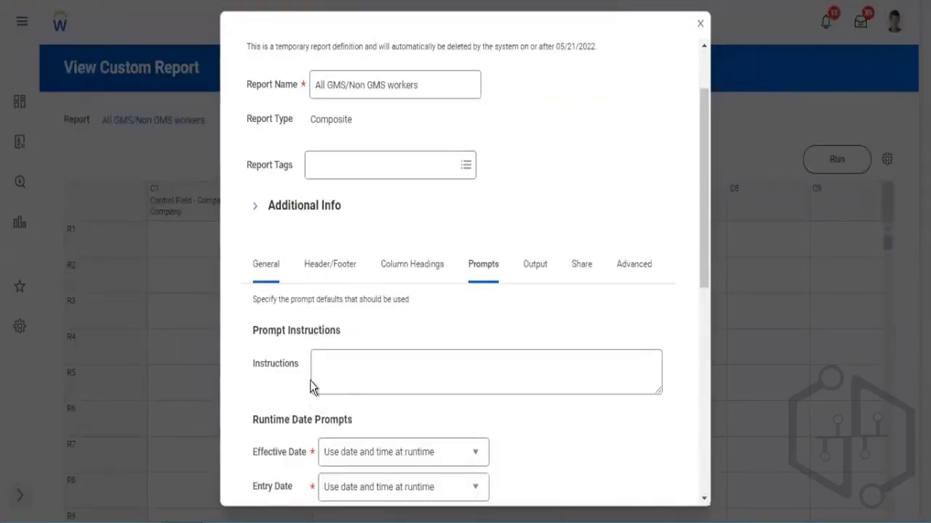
left_click(548, 332)
scroll(408, 356, "down", 1)
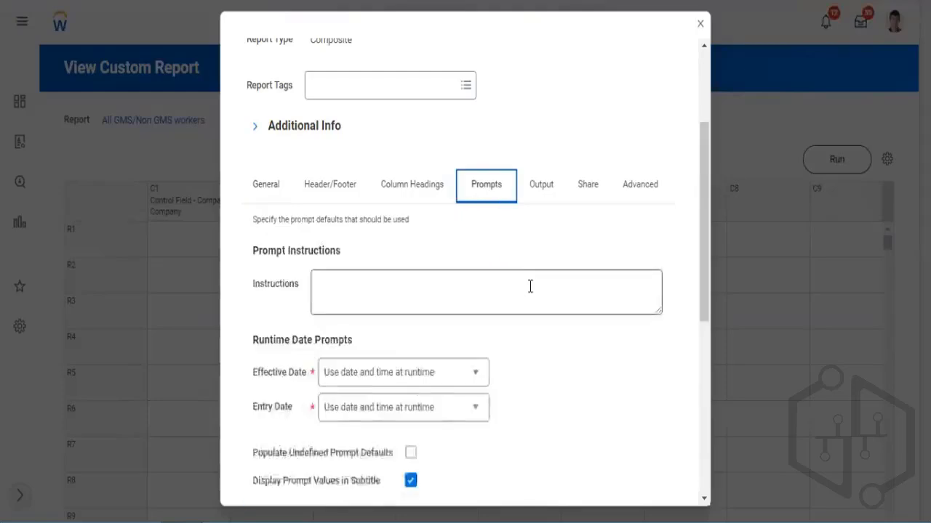
scroll(424, 324, "down", 5)
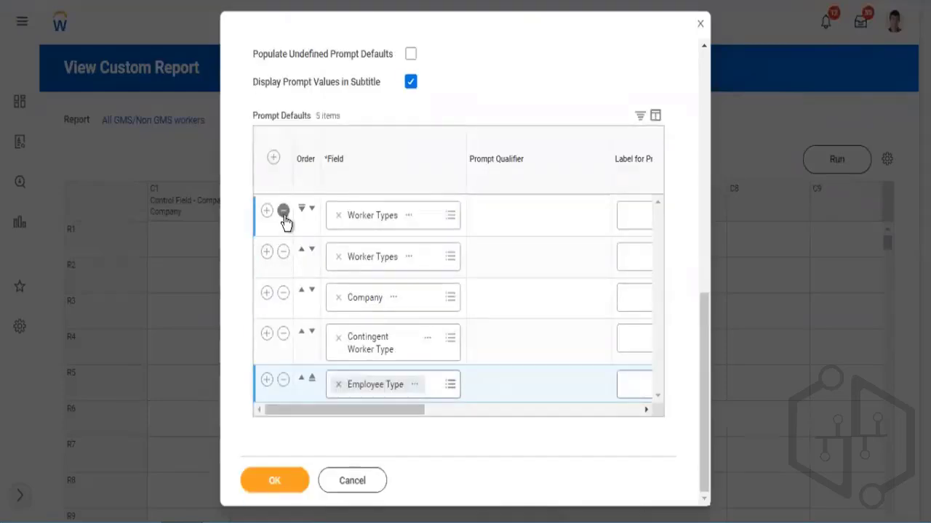
left_click(283, 212)
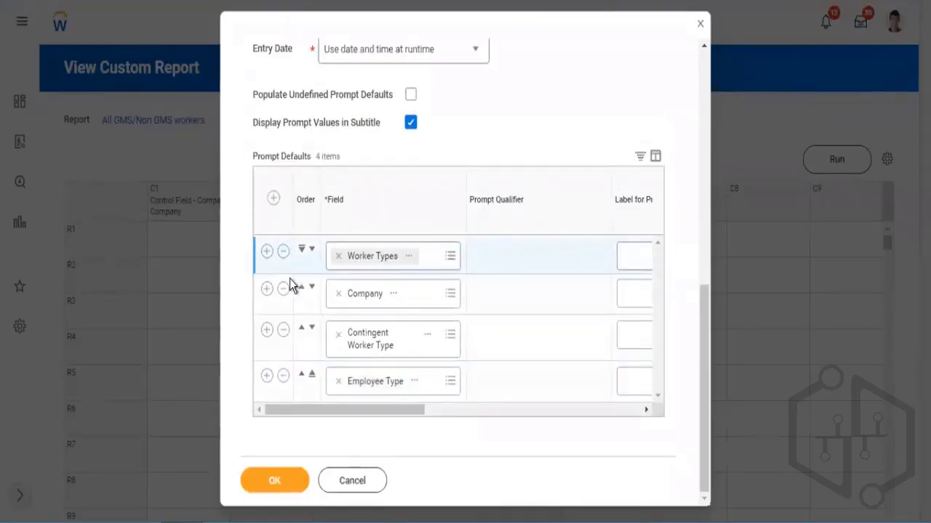
left_click(282, 252)
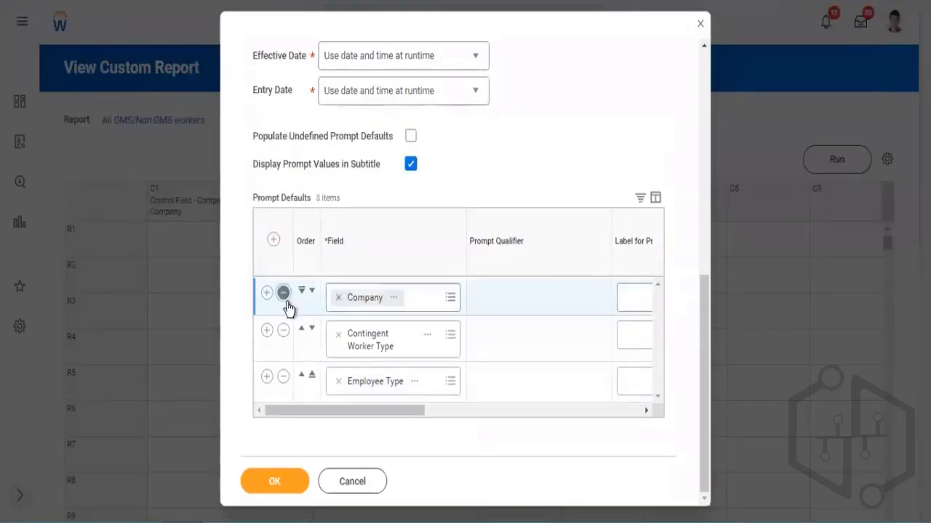
left_click(284, 332)
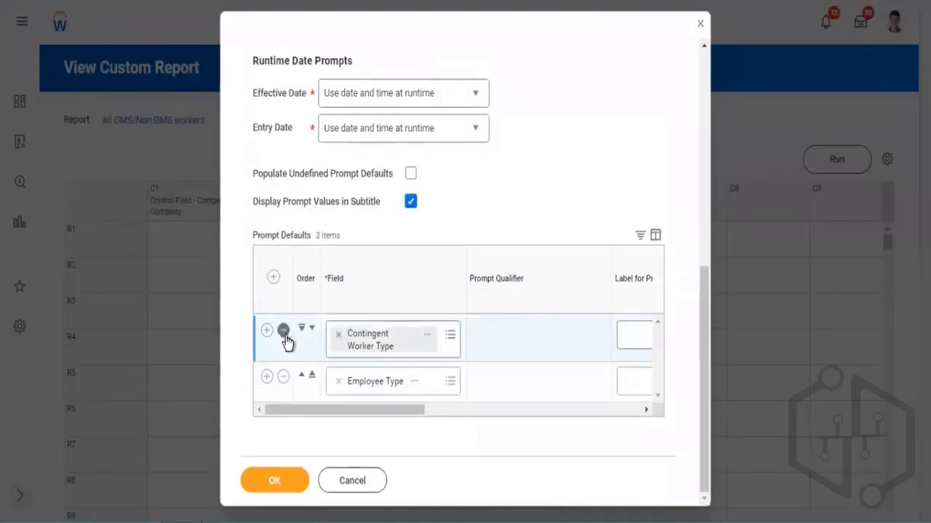
left_click(283, 378)
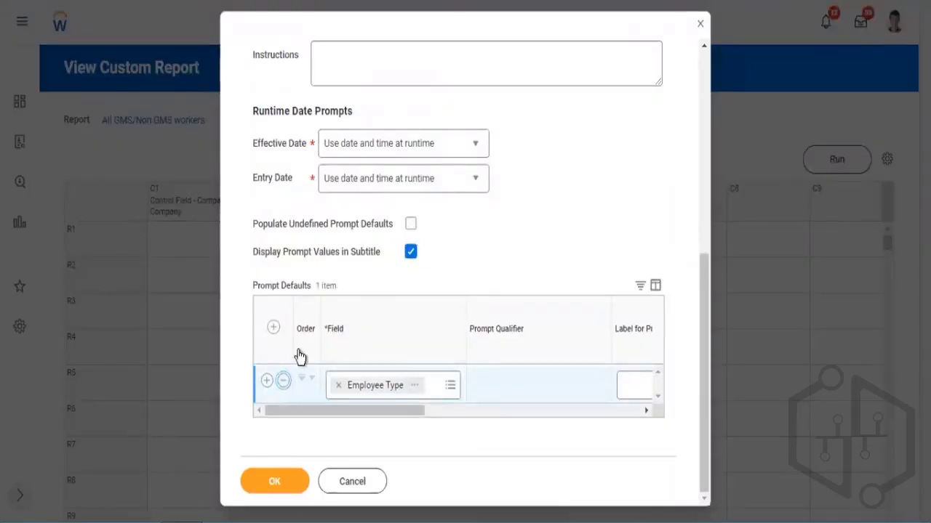
left_click(283, 380)
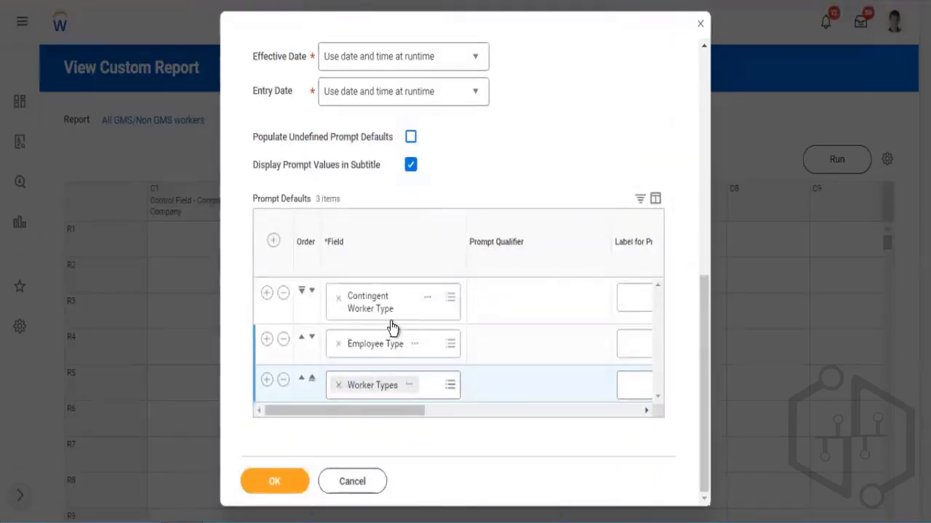
Step: Enable Do Not Prompt at Runtime for the Contingent Worker Type and Employee Type prompt defaults
left_click_drag(370, 412, 506, 445)
left_click_drag(407, 410, 271, 409)
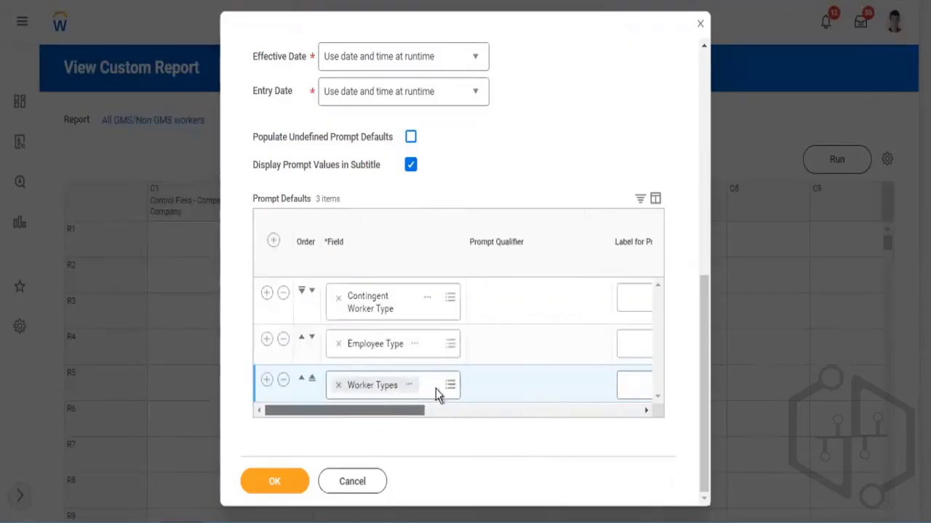
left_click_drag(395, 415, 639, 445)
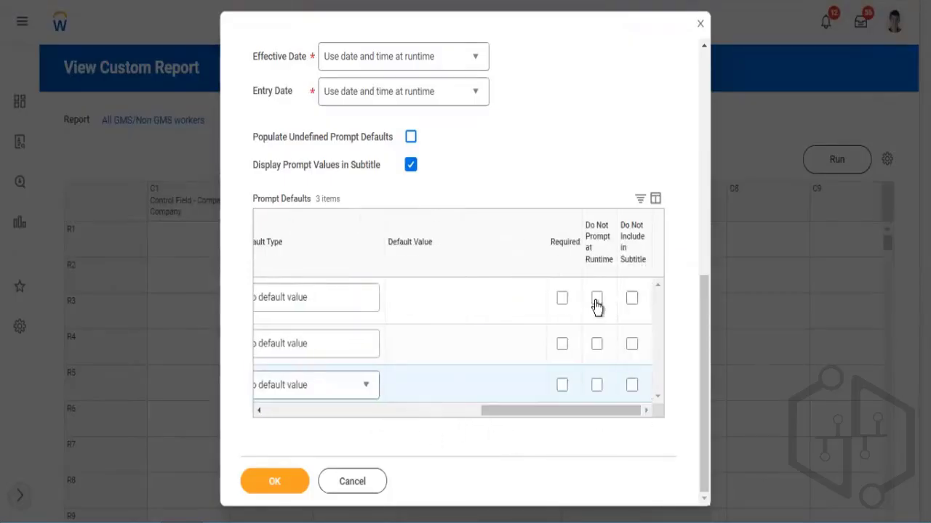
left_click(597, 299)
left_click(597, 344)
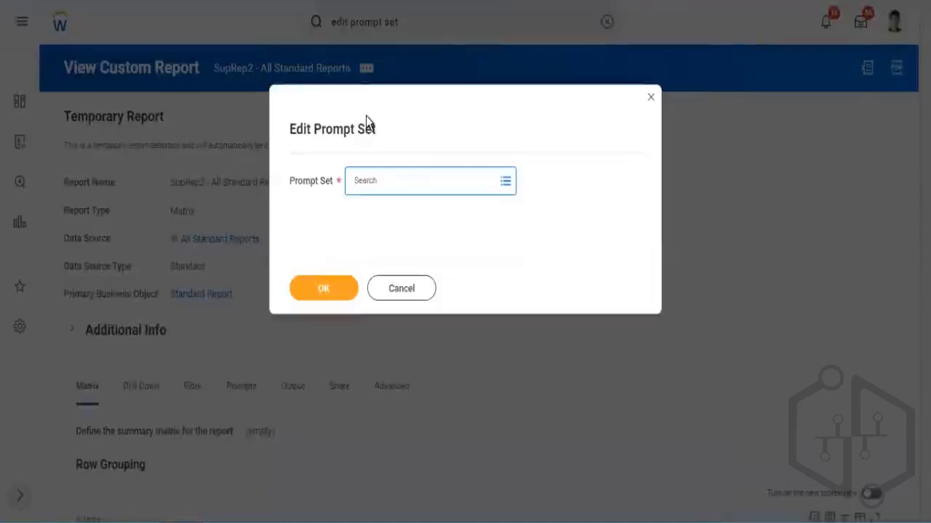
Step: Open the Report Type prompt set for editing and remove the Company prompt field
type("report typ")
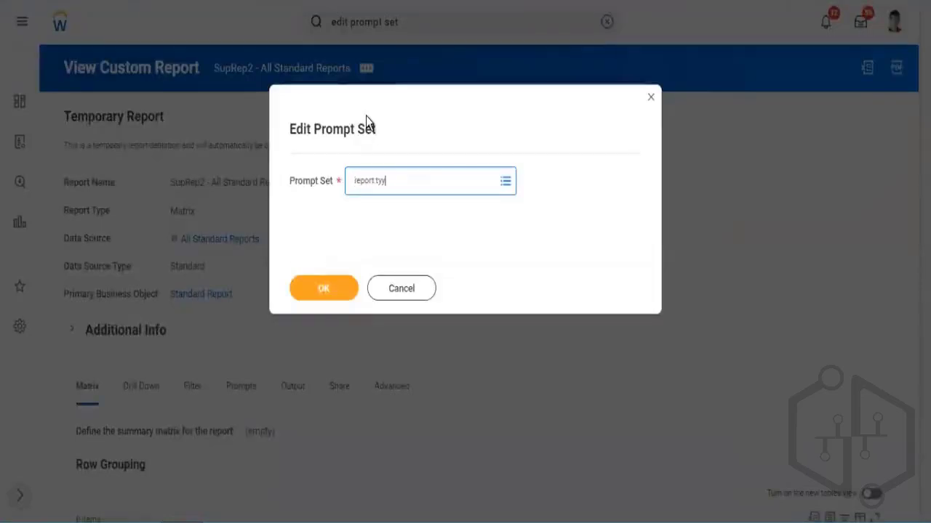
key("BackSpace")
type("pe")
left_click(340, 286)
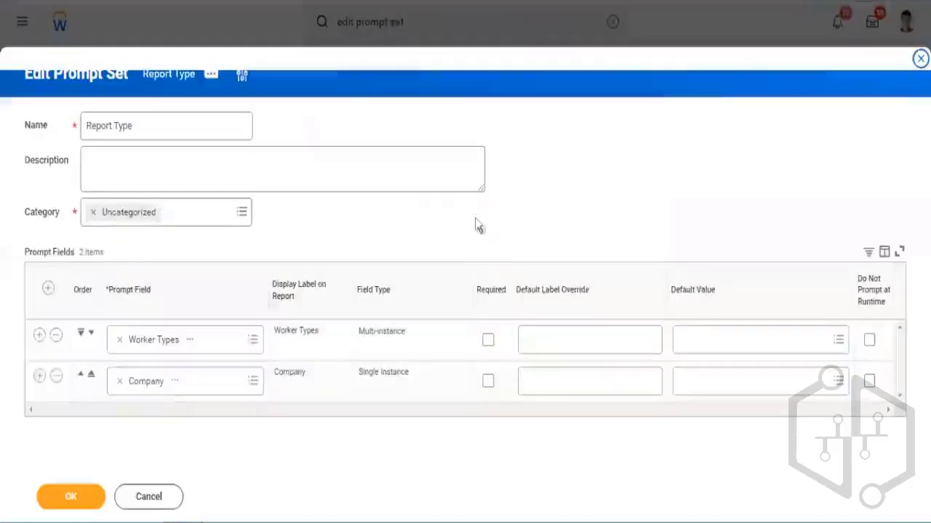
left_click(56, 376)
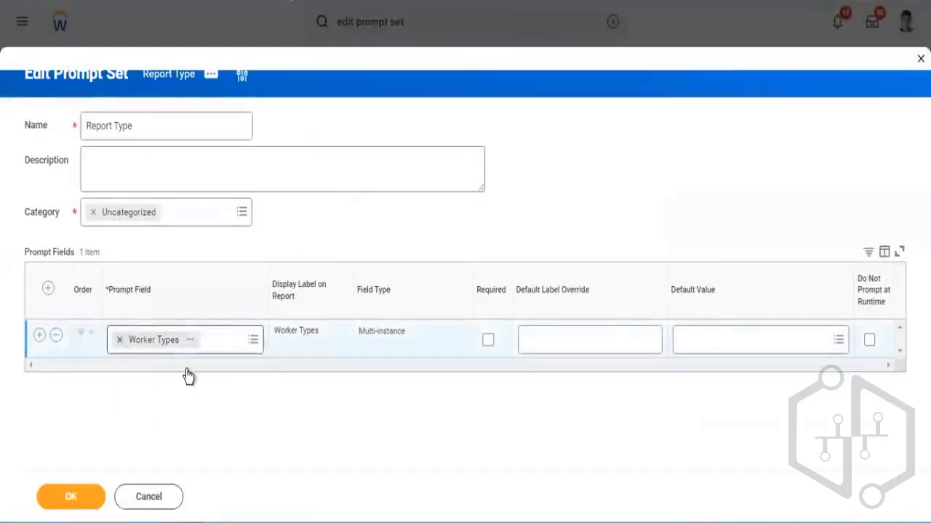
Step: Replace the Worker Types prompt field with Country and list its available default values
key("BackSpace")
type("c")
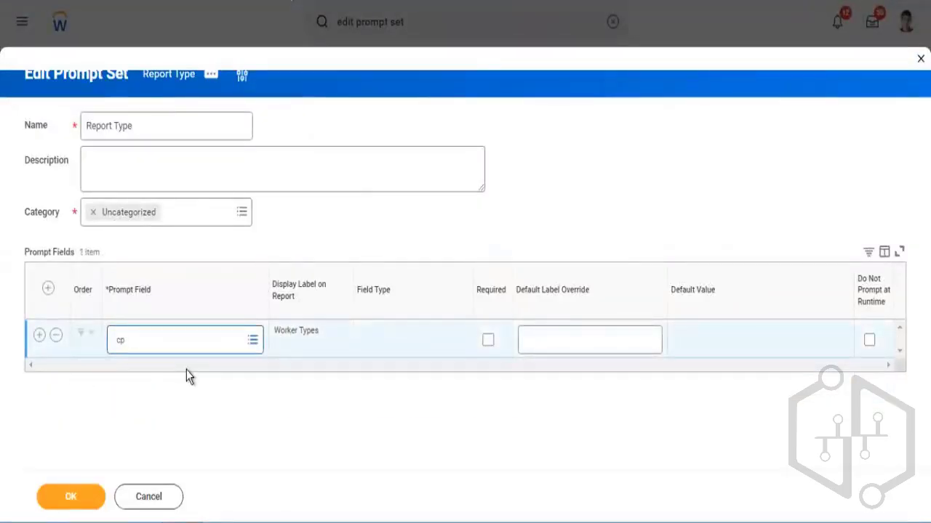
type("ountry")
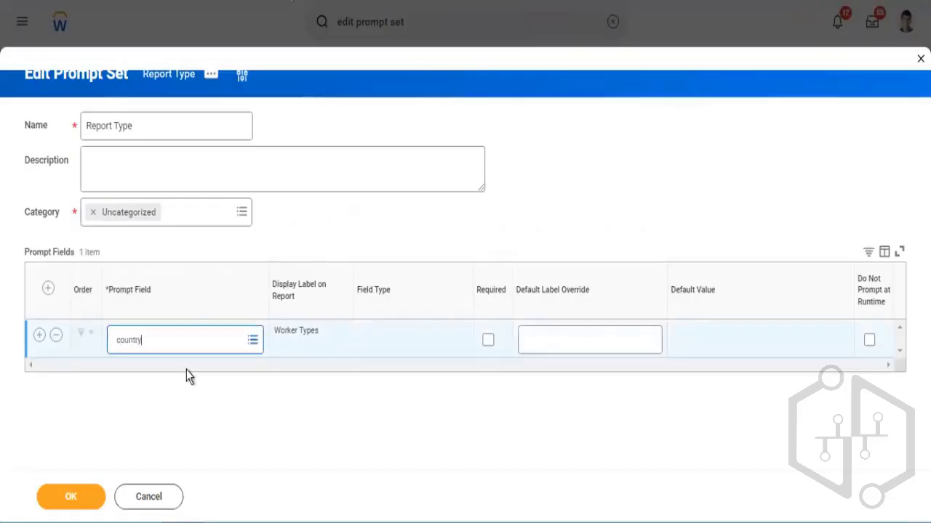
key("Return")
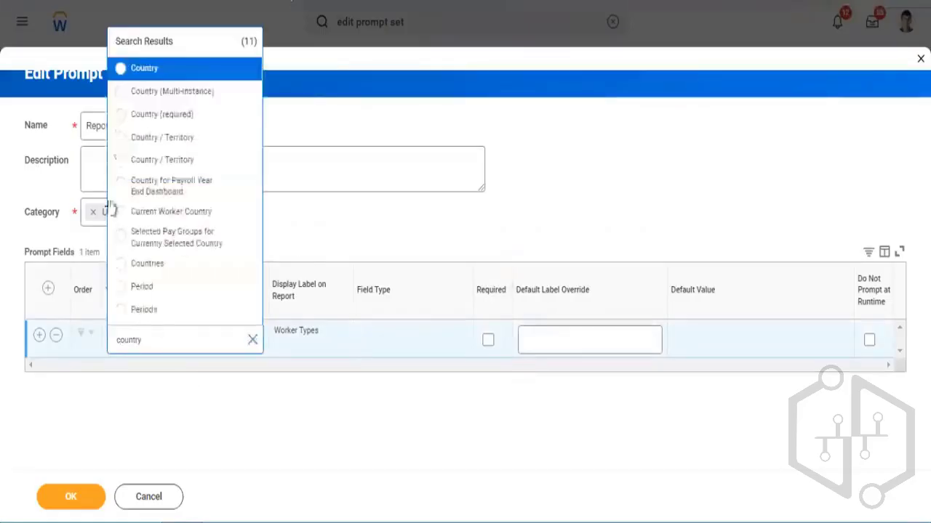
key("Return")
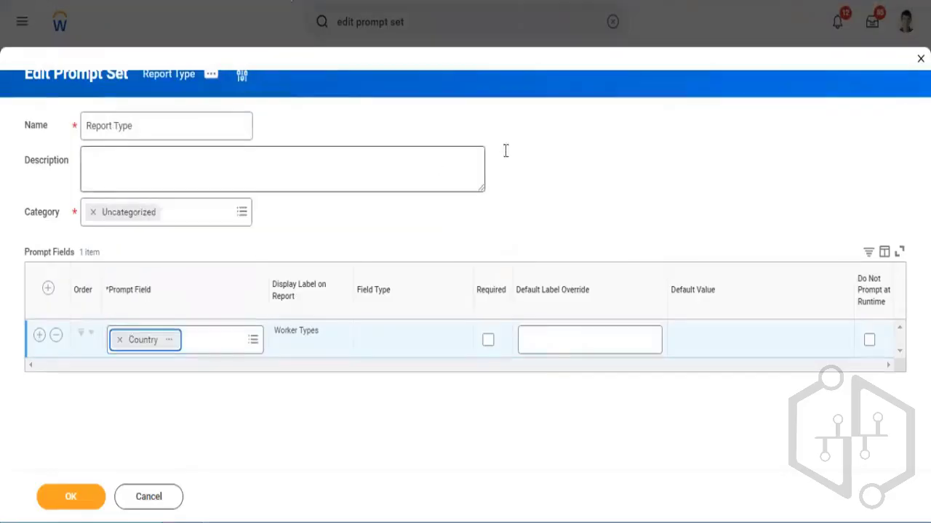
left_click(711, 347)
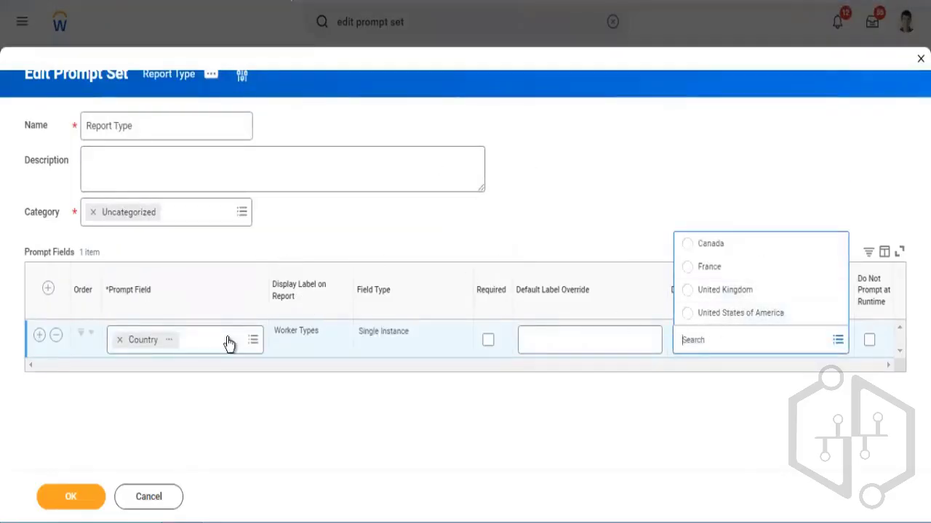
Step: Compare the two Country / Territory prompt fields, select one in place of Country and list its available default values
left_click(251, 343)
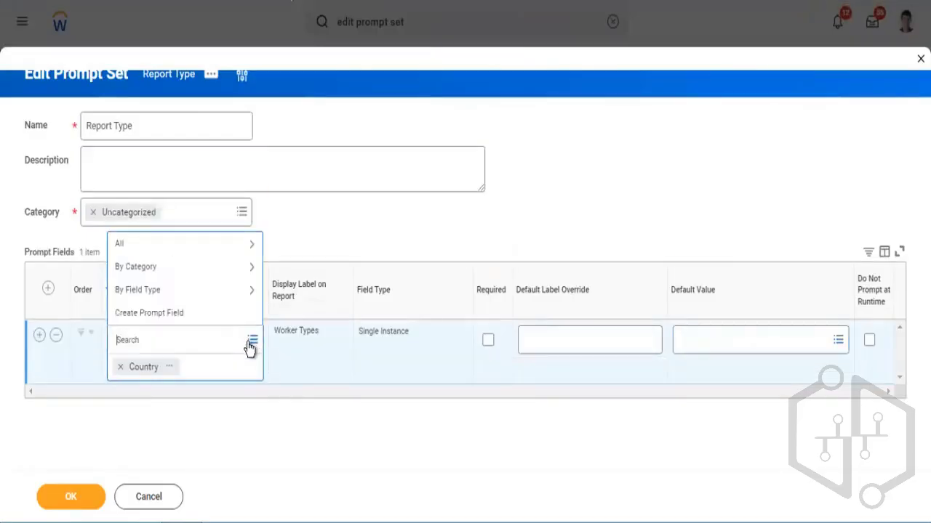
type("country")
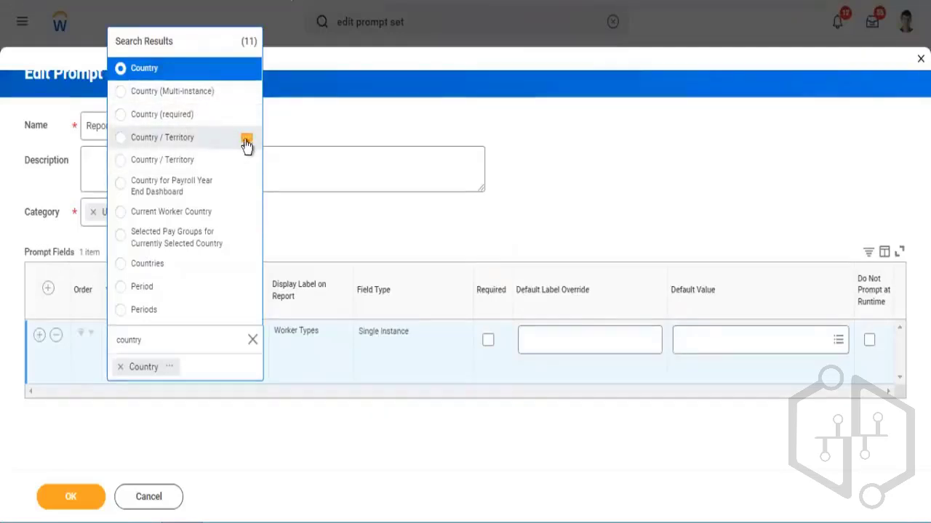
mouse_move(247, 145)
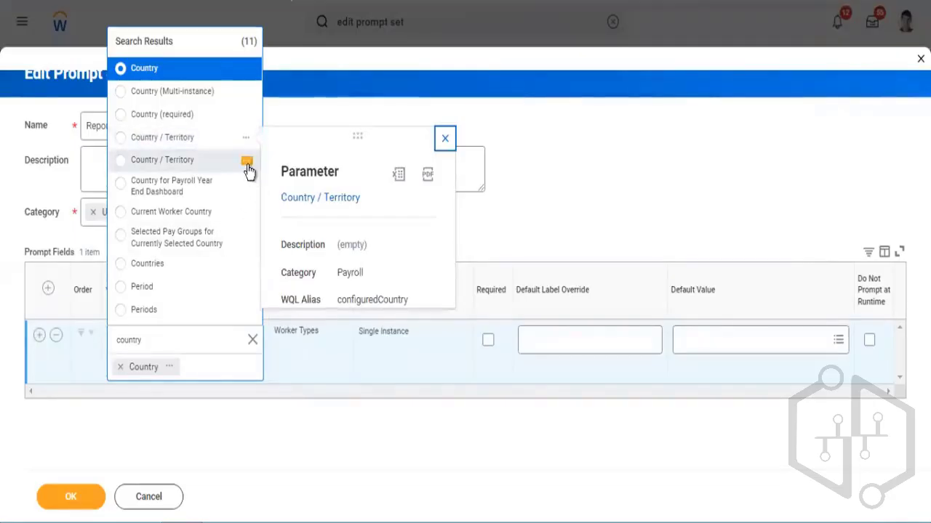
mouse_move(247, 169)
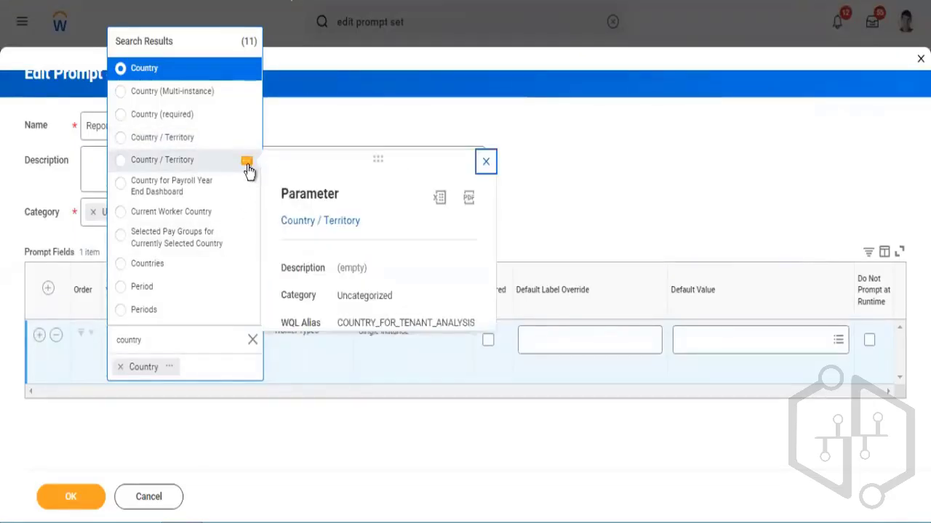
left_click(182, 154)
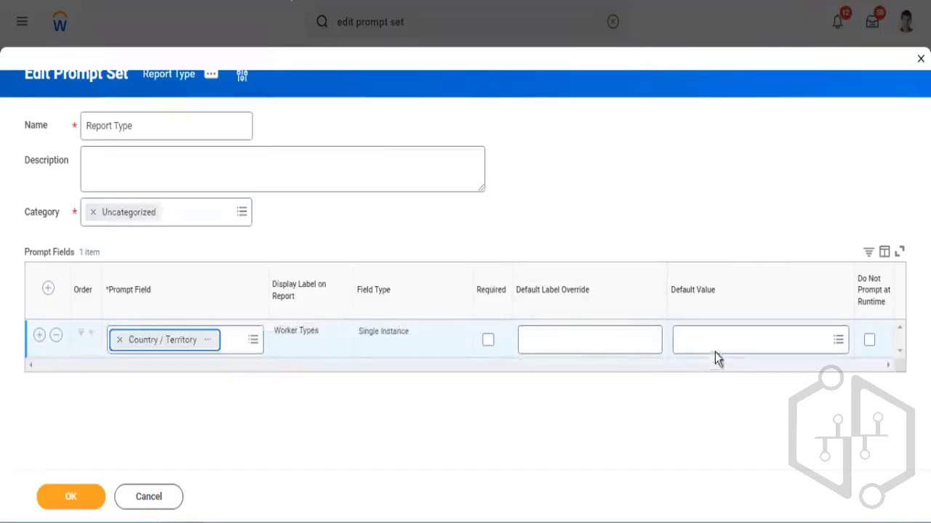
left_click(717, 343)
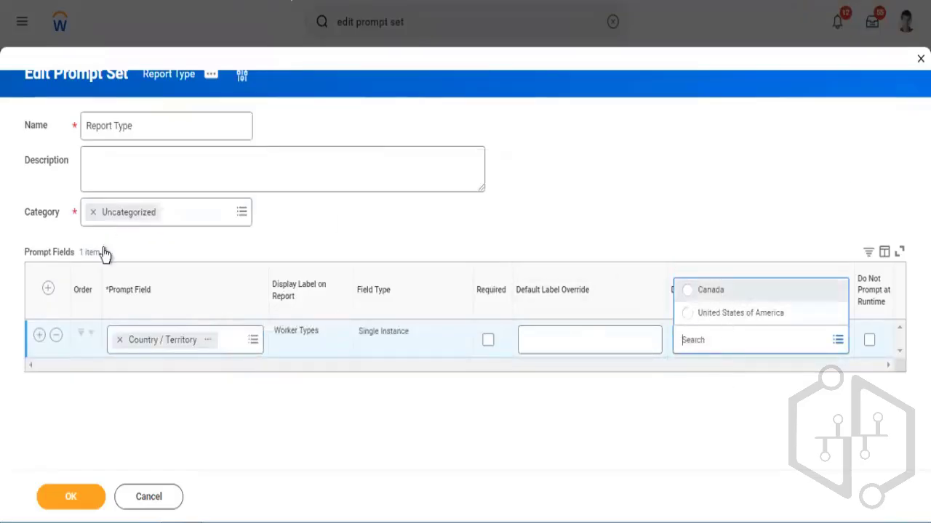
Step: Search the prompt fields for "country" and change the prompt set's field to Countries
left_click(253, 342)
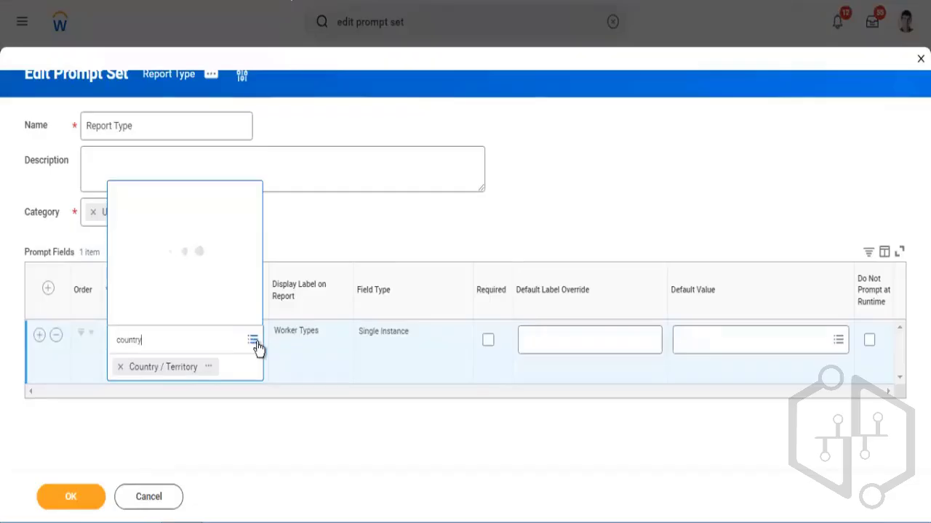
left_click(720, 355)
left_click(721, 340)
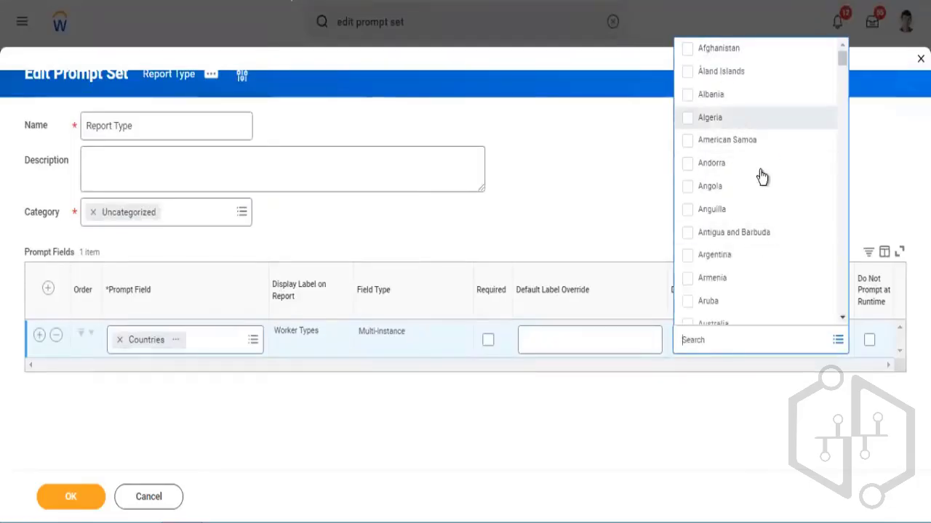
Step: Add Australia, Bahamas, Belgium, China and Denmark to the default values of the Countries prompt and save the prompt set
scroll(761, 177, "down", 3)
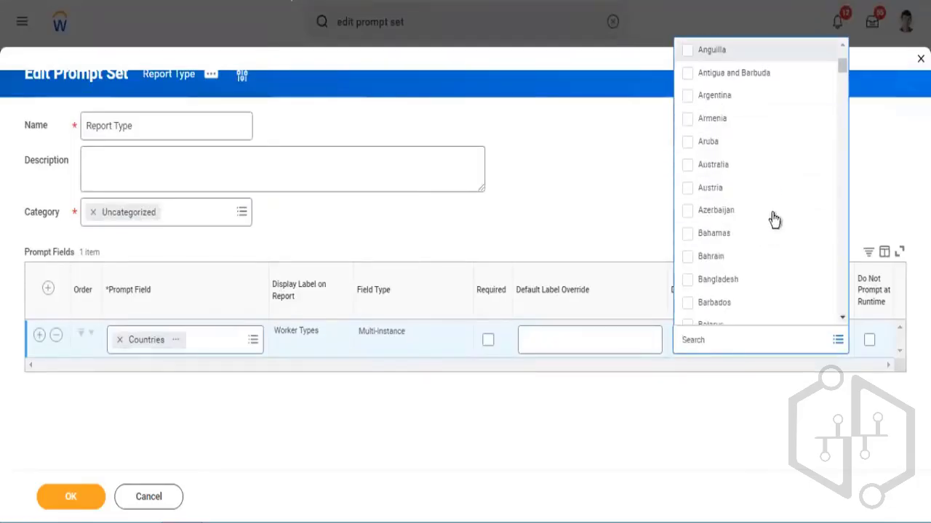
left_click(689, 166)
left_click(694, 234)
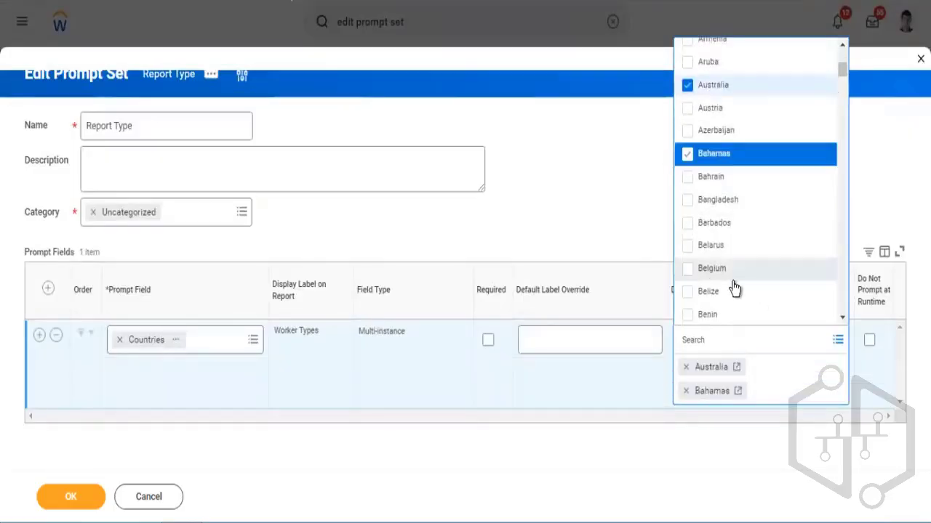
left_click(733, 276)
scroll(766, 281, "down", 5)
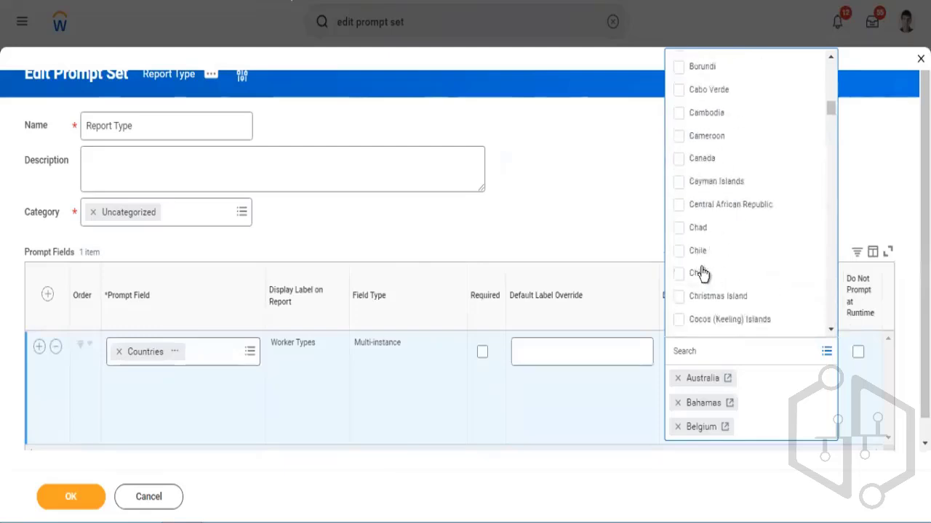
left_click(764, 283)
scroll(766, 276, "down", 5)
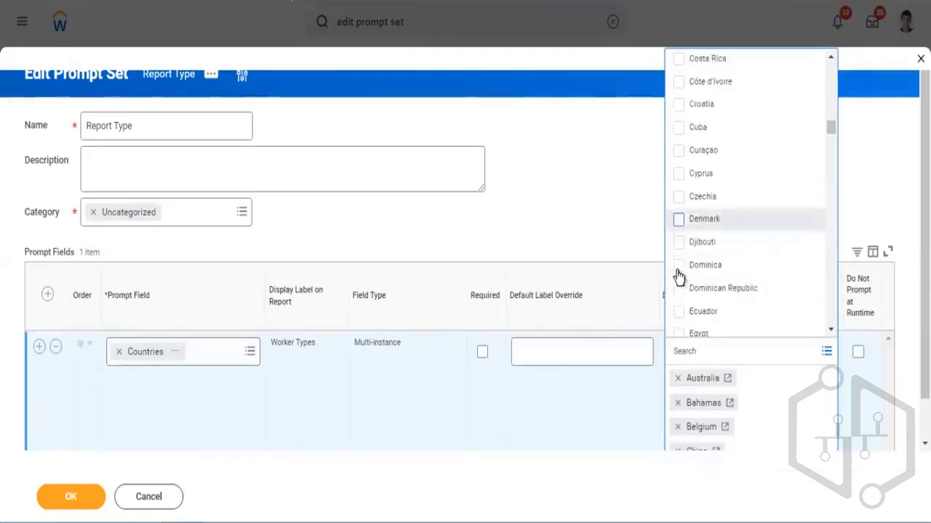
left_click(704, 218)
scroll(795, 266, "down", 5)
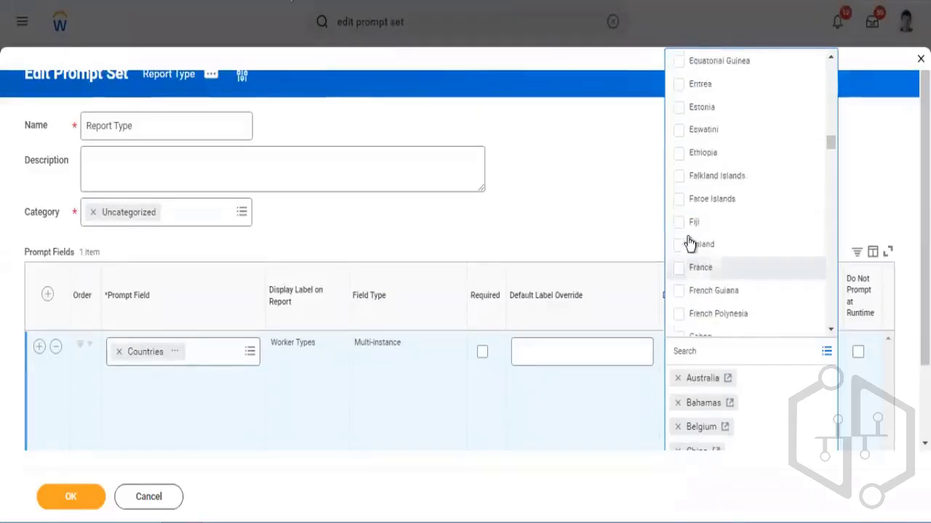
left_click(586, 217)
left_click(71, 508)
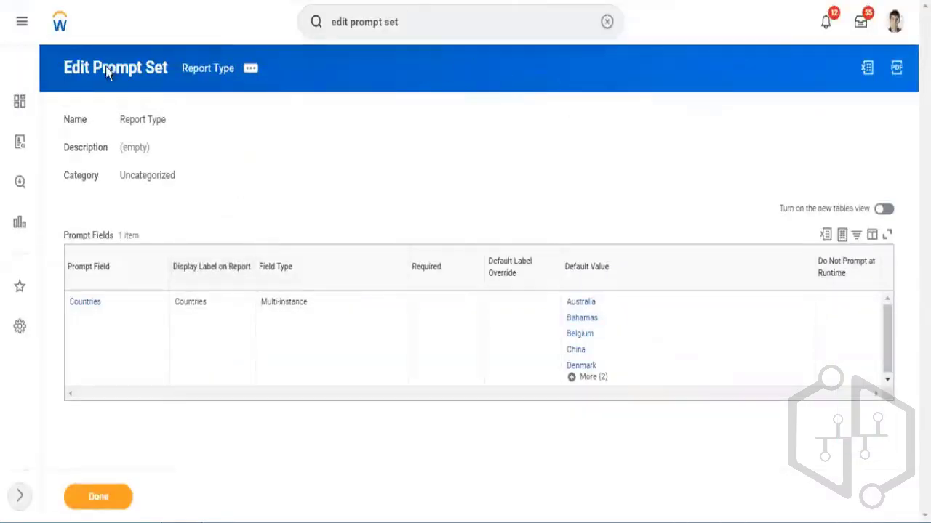
Step: Return to editing the All GMS/Non GMS workers composite report and set its Prompt Set to Report Type
left_click(251, 70)
left_click(276, 134)
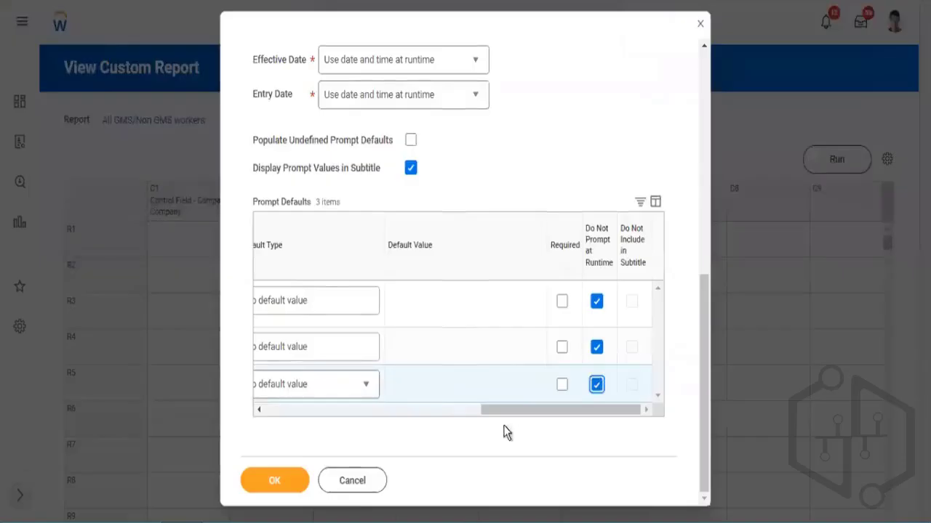
left_click_drag(503, 409, 312, 436)
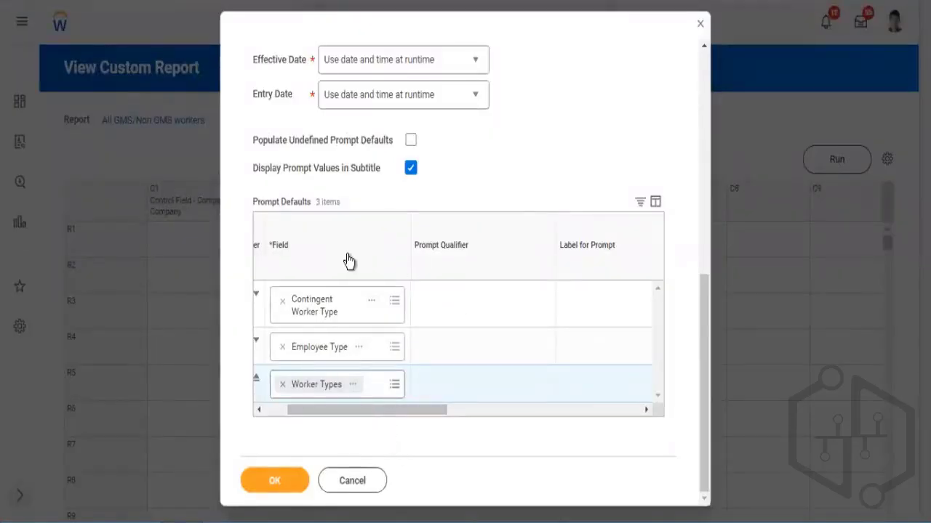
left_click_drag(325, 426, 296, 424)
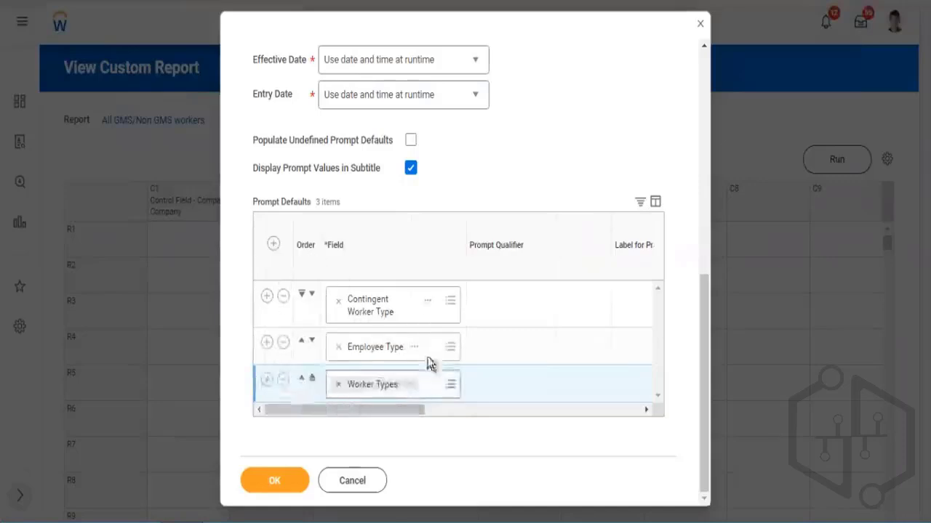
left_click_drag(377, 416, 257, 443)
scroll(410, 154, "up", 2)
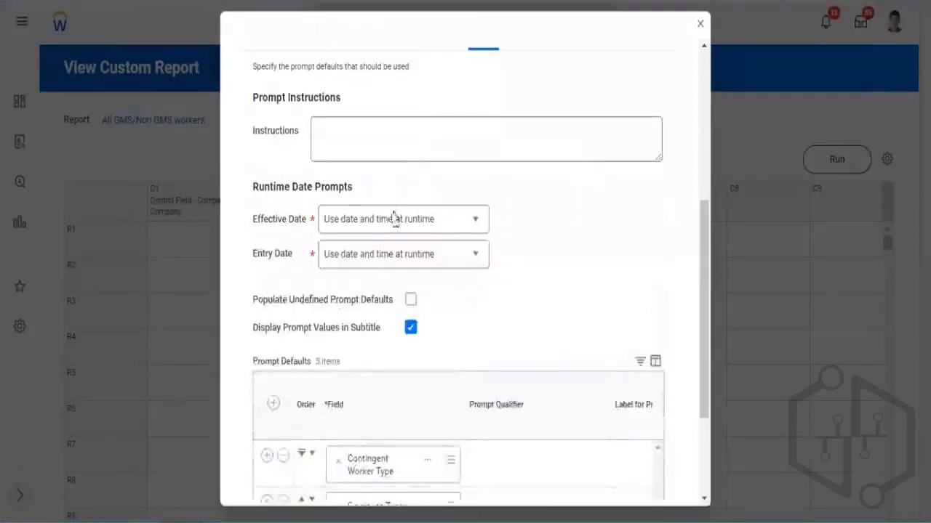
scroll(395, 213, "up", 2)
left_click(266, 190)
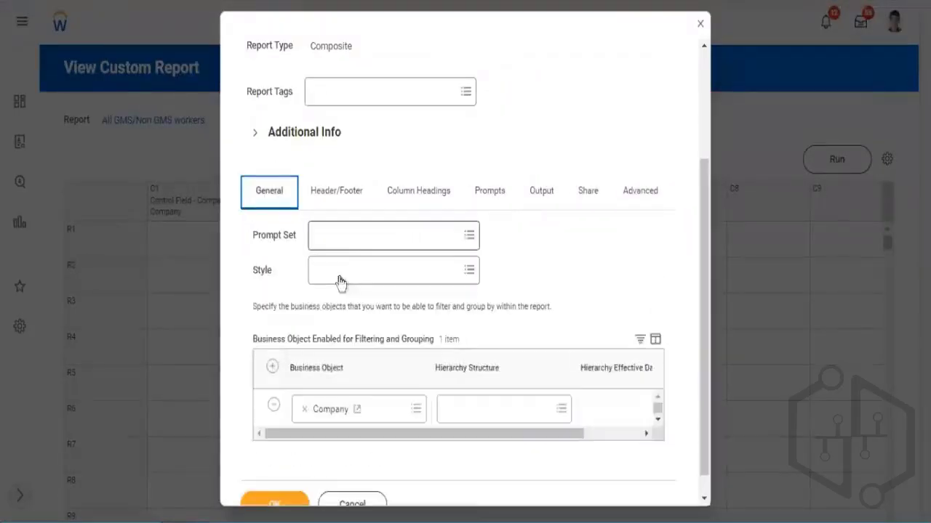
left_click(327, 237)
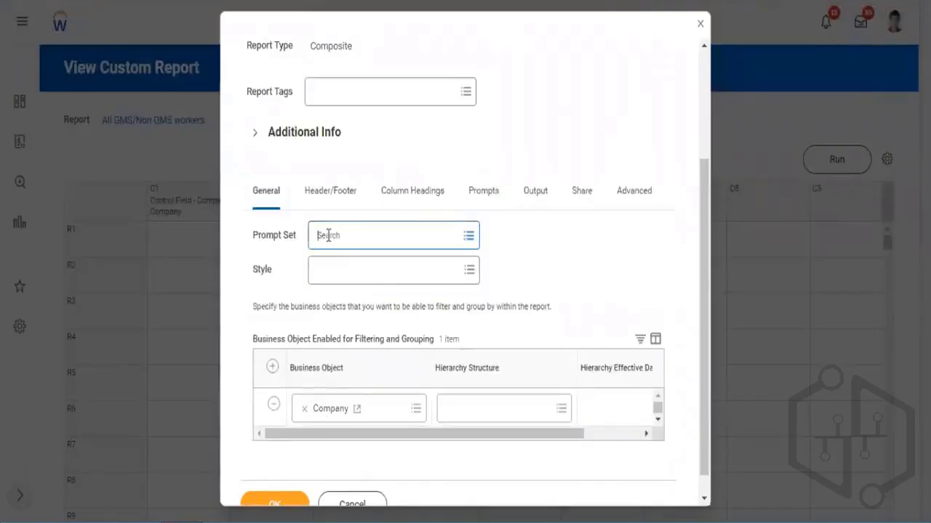
type("Report Type")
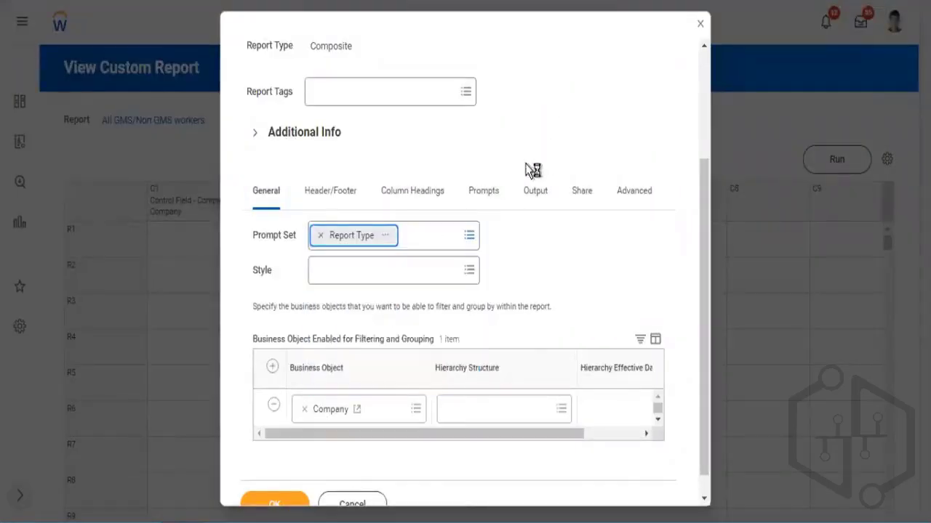
Step: Populate the undefined prompt defaults of the composite report
left_click(482, 193)
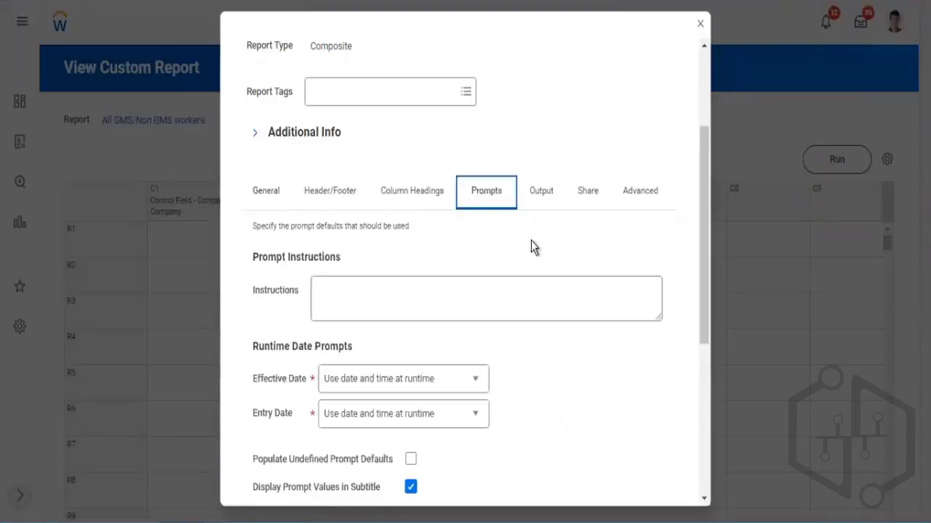
scroll(534, 255, "down", 5)
left_click(411, 139)
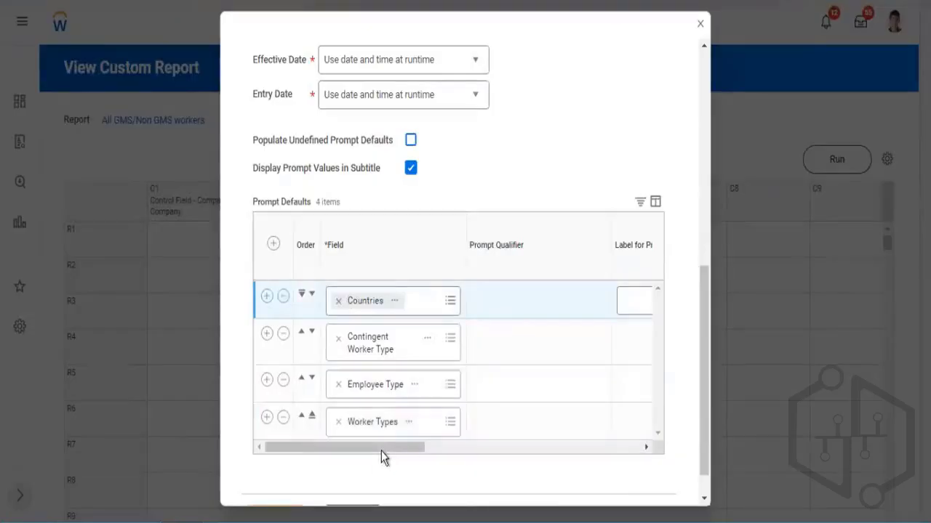
Step: Set the Default Type of the Countries prompt default to Specify default value
left_click_drag(381, 449, 645, 456)
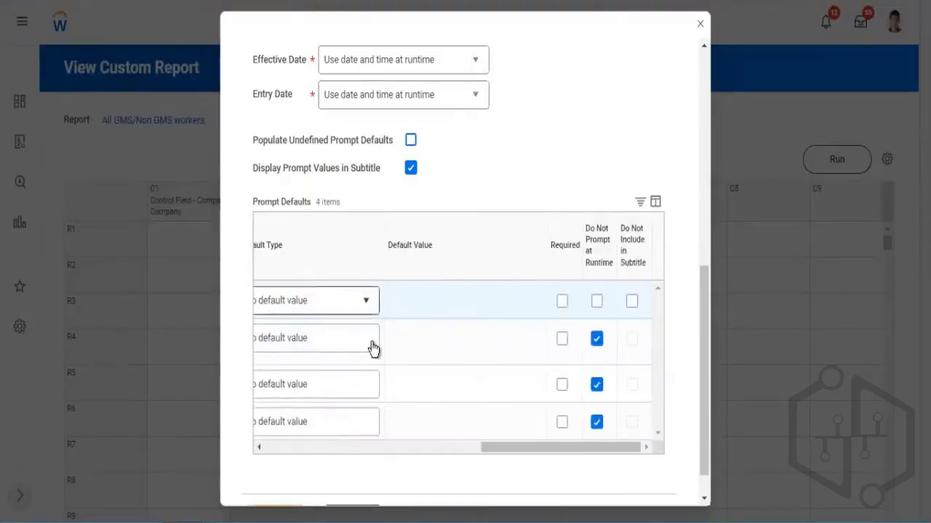
left_click(369, 303)
left_click_drag(512, 449, 456, 451)
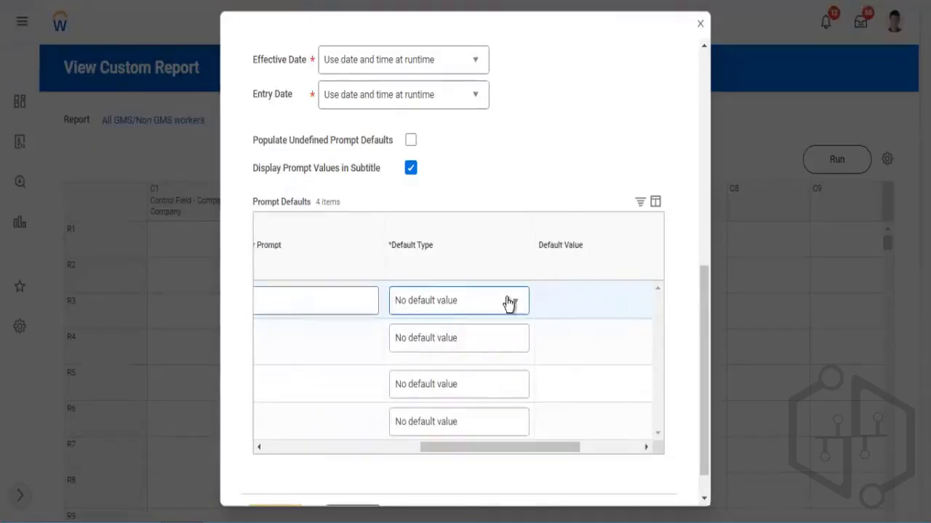
left_click(509, 304)
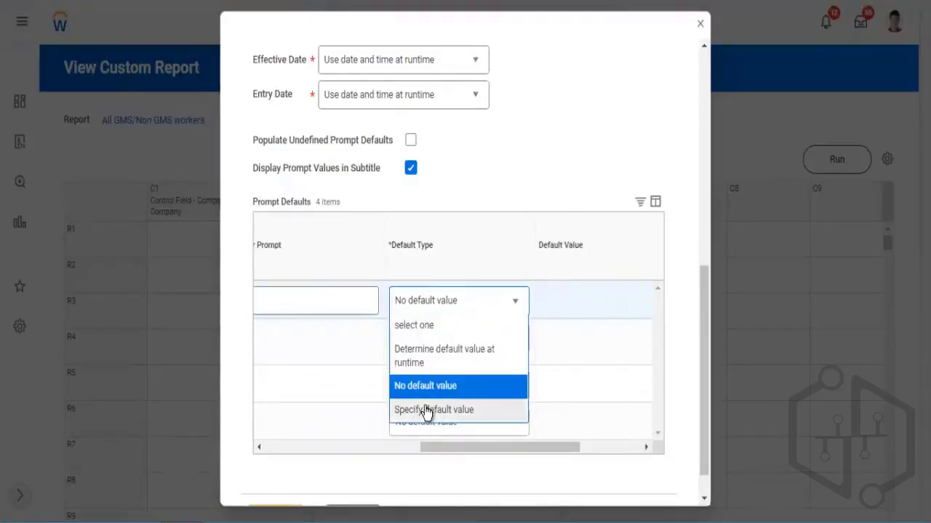
left_click(478, 411)
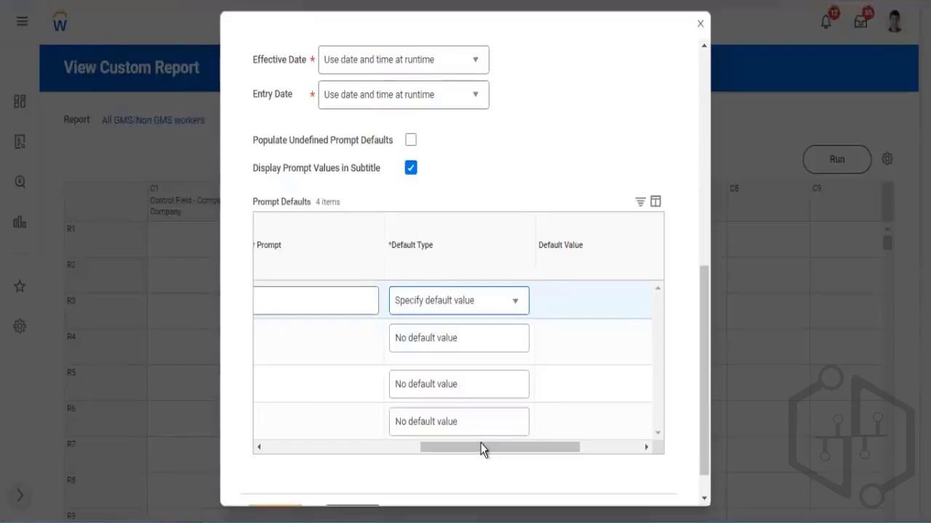
Step: Remove the Countries row from the composite report's prompt defaults
left_click(581, 448)
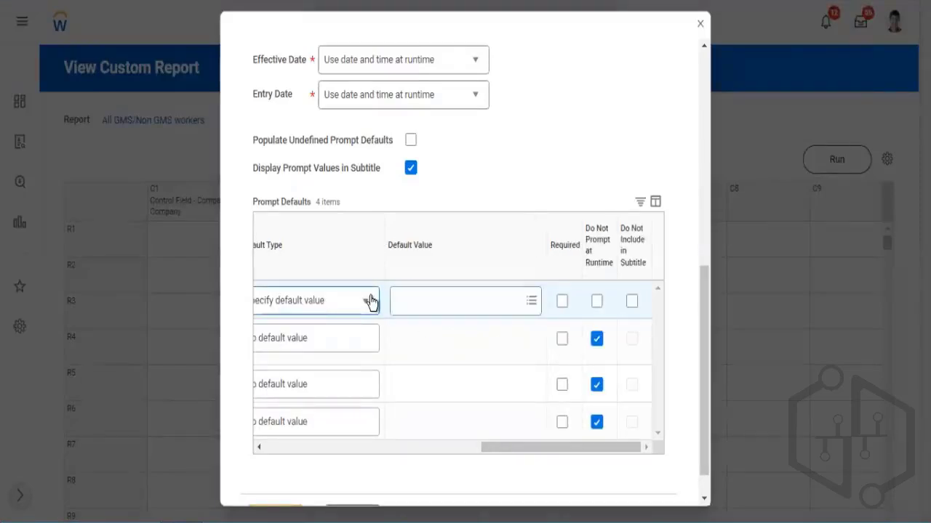
left_click(575, 139)
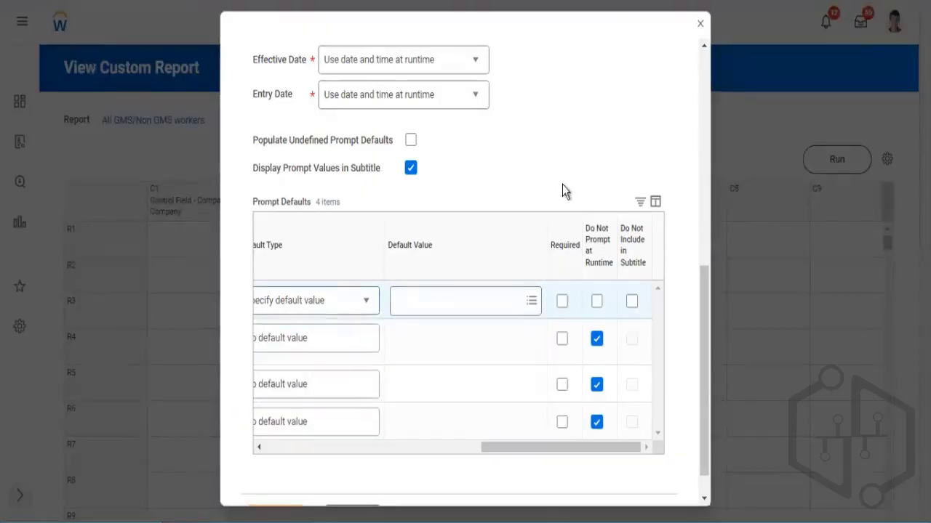
left_click_drag(561, 441, 297, 482)
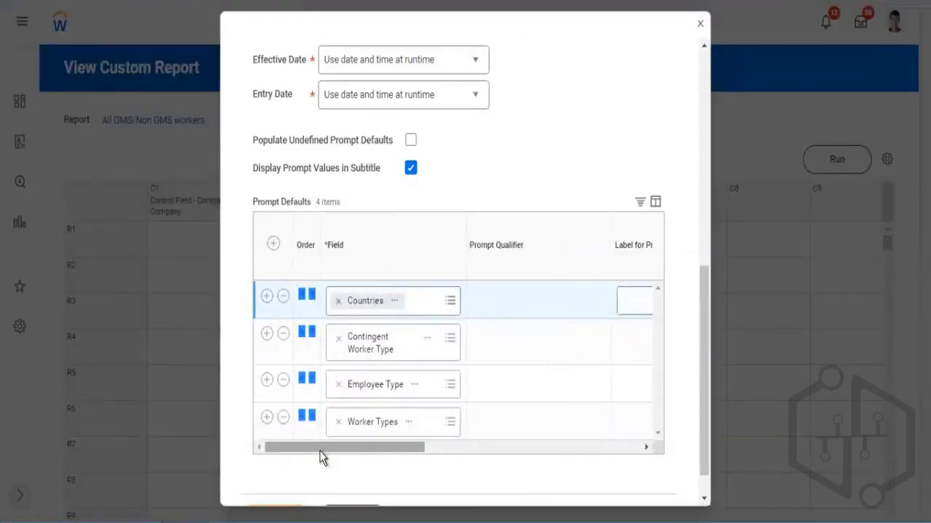
left_click(283, 296)
Step: Clear the Report Type prompt set from the composite report's general settings and save the report changes
scroll(315, 226, "up", 3)
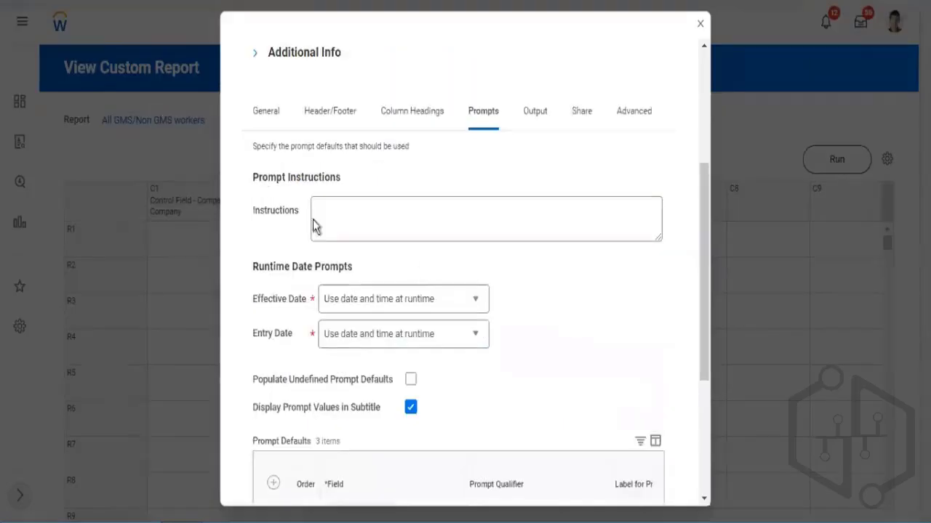
left_click(273, 119)
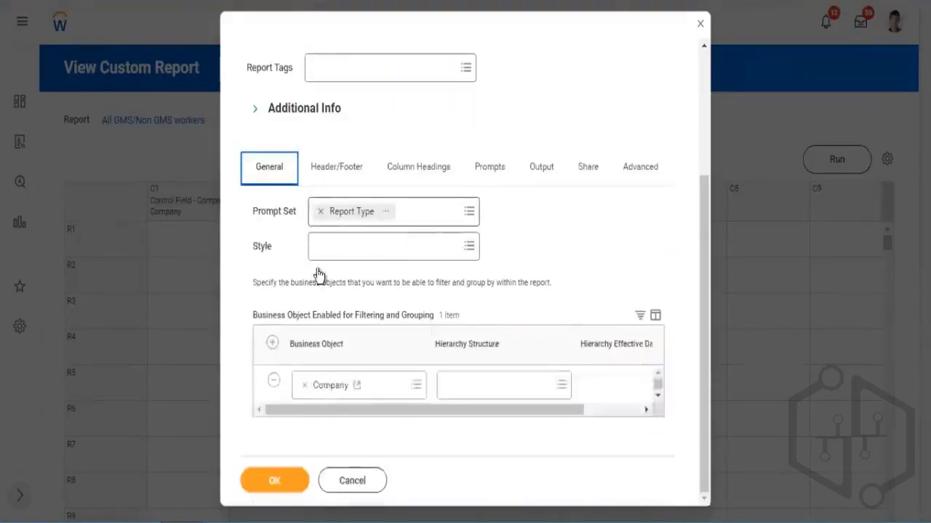
left_click(321, 211)
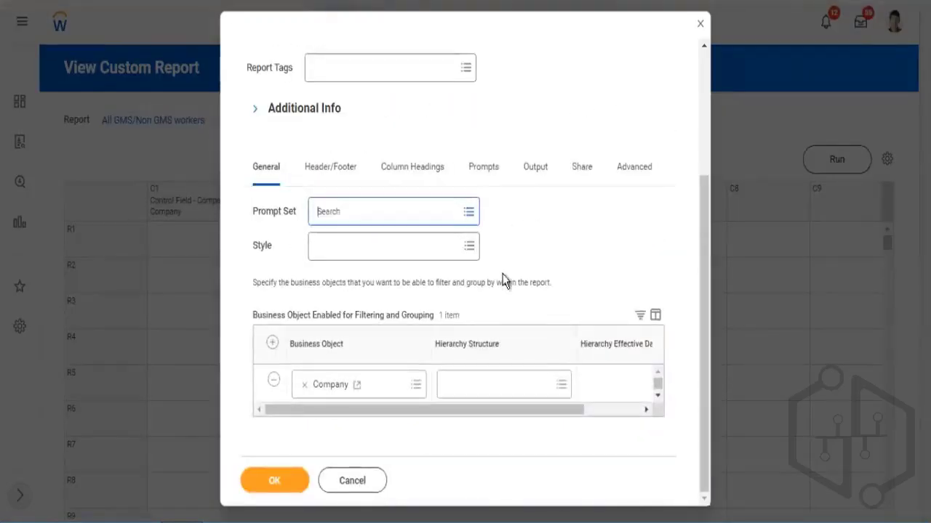
left_click(288, 481)
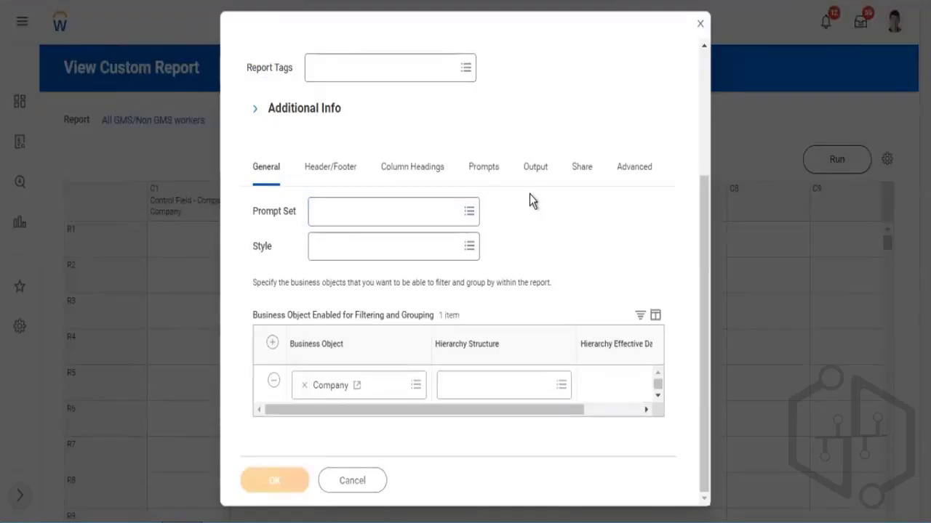